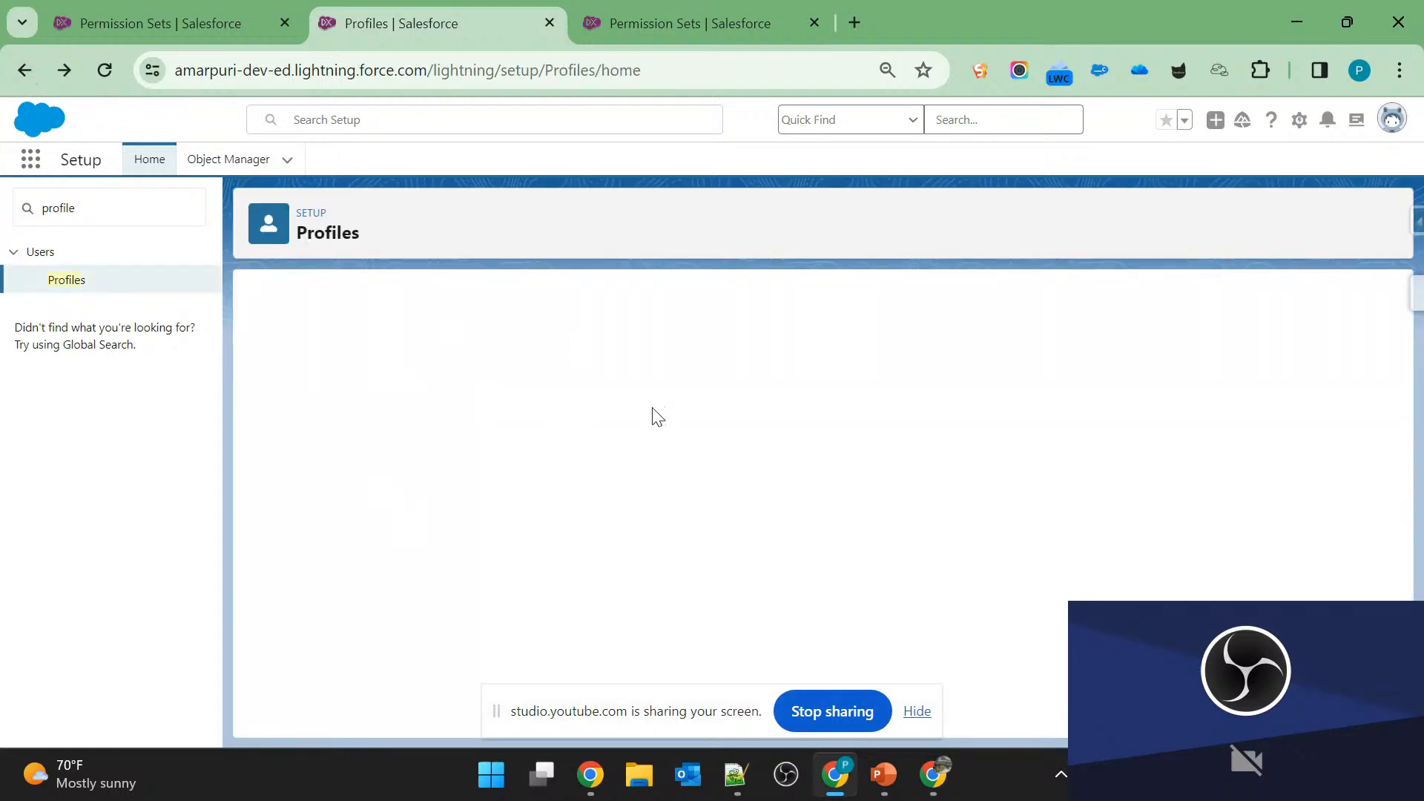
Look over the user profiles list and advance the Day 2 PowerPoint slide show to the questions on slide 4.
{"action": "scroll", "coordinate": [593, 567], "scroll_direction": "down", "scroll_amount": 5}
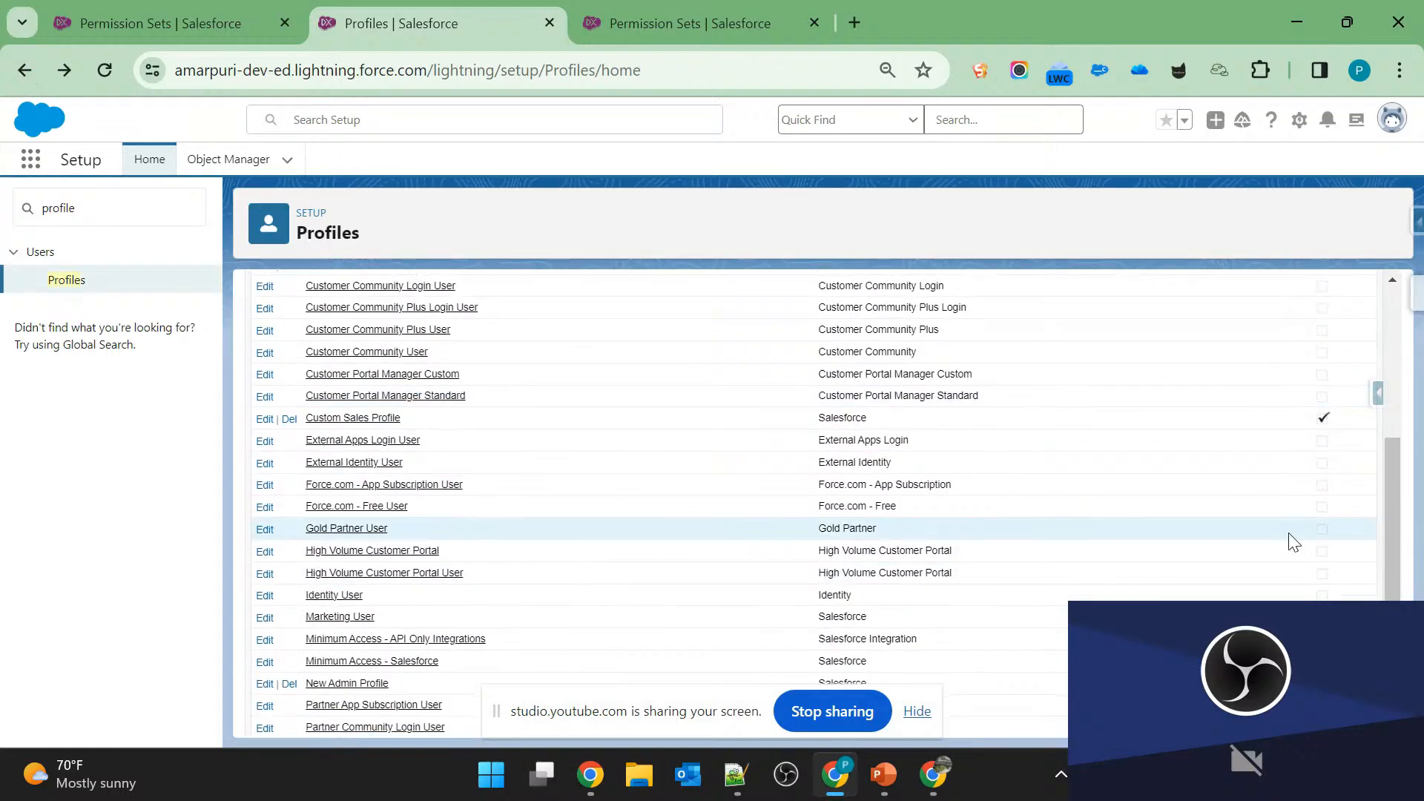
{"action": "scroll", "coordinate": [1290, 541], "scroll_direction": "up", "scroll_amount": 5}
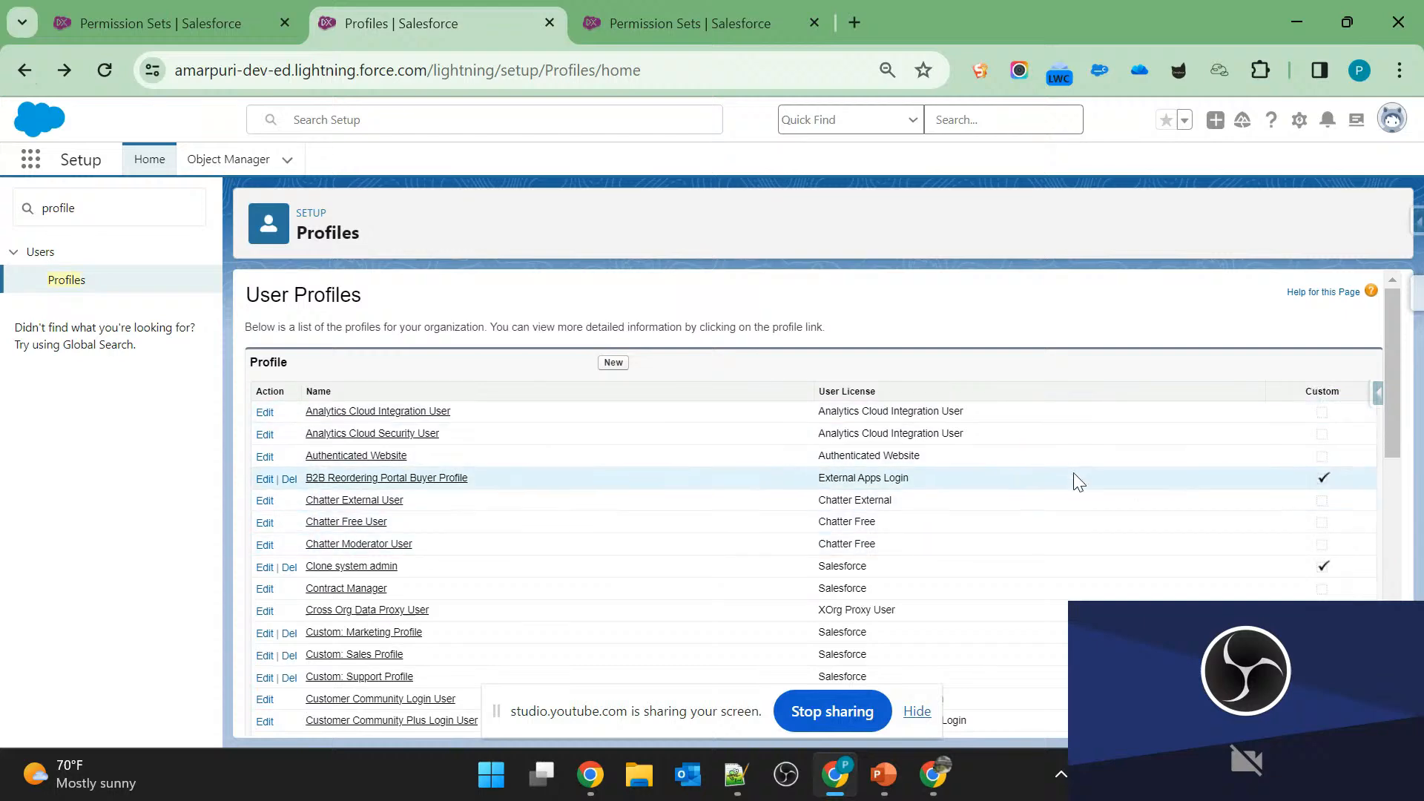
{"action": "key", "text": "alt+Tab"}
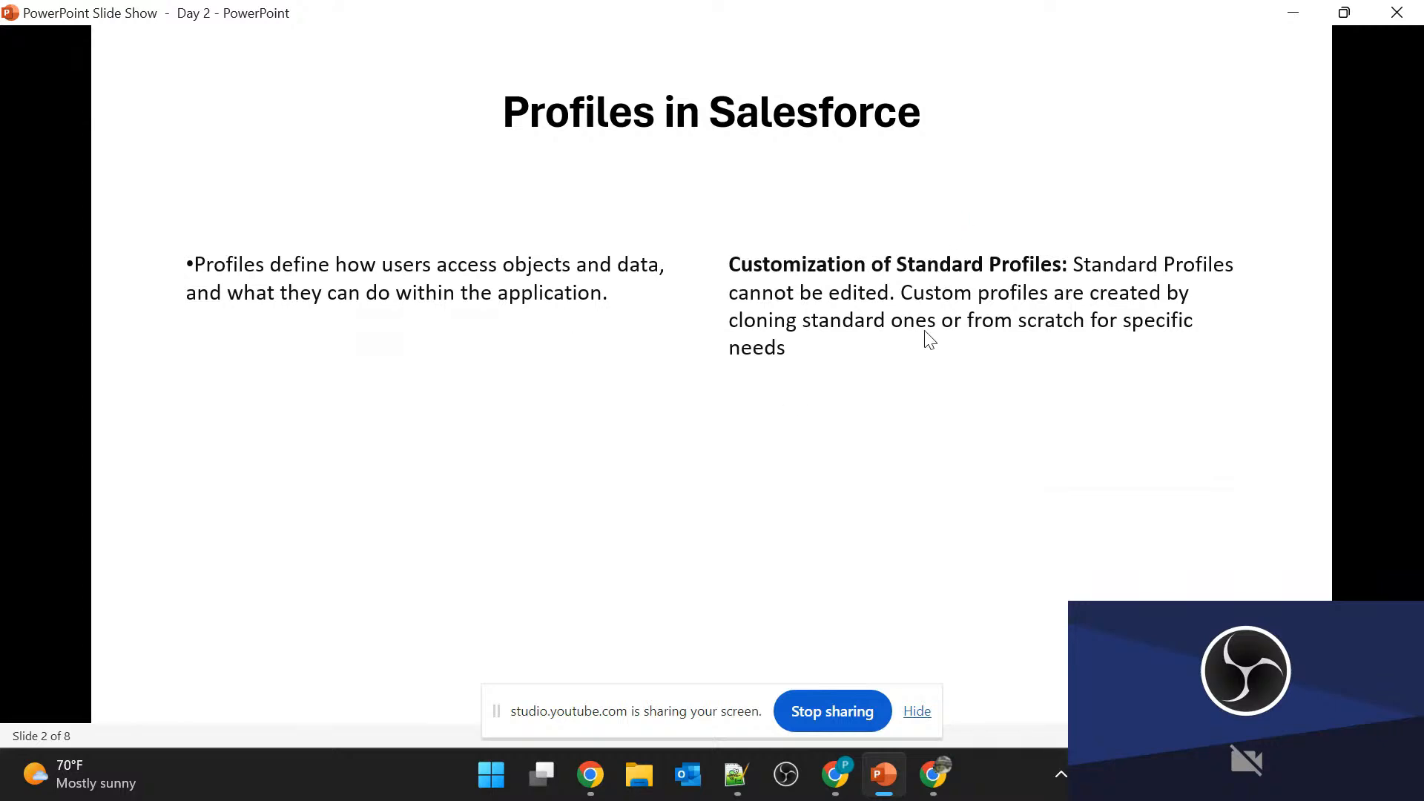
{"action": "left_click", "coordinate": [621, 467]}
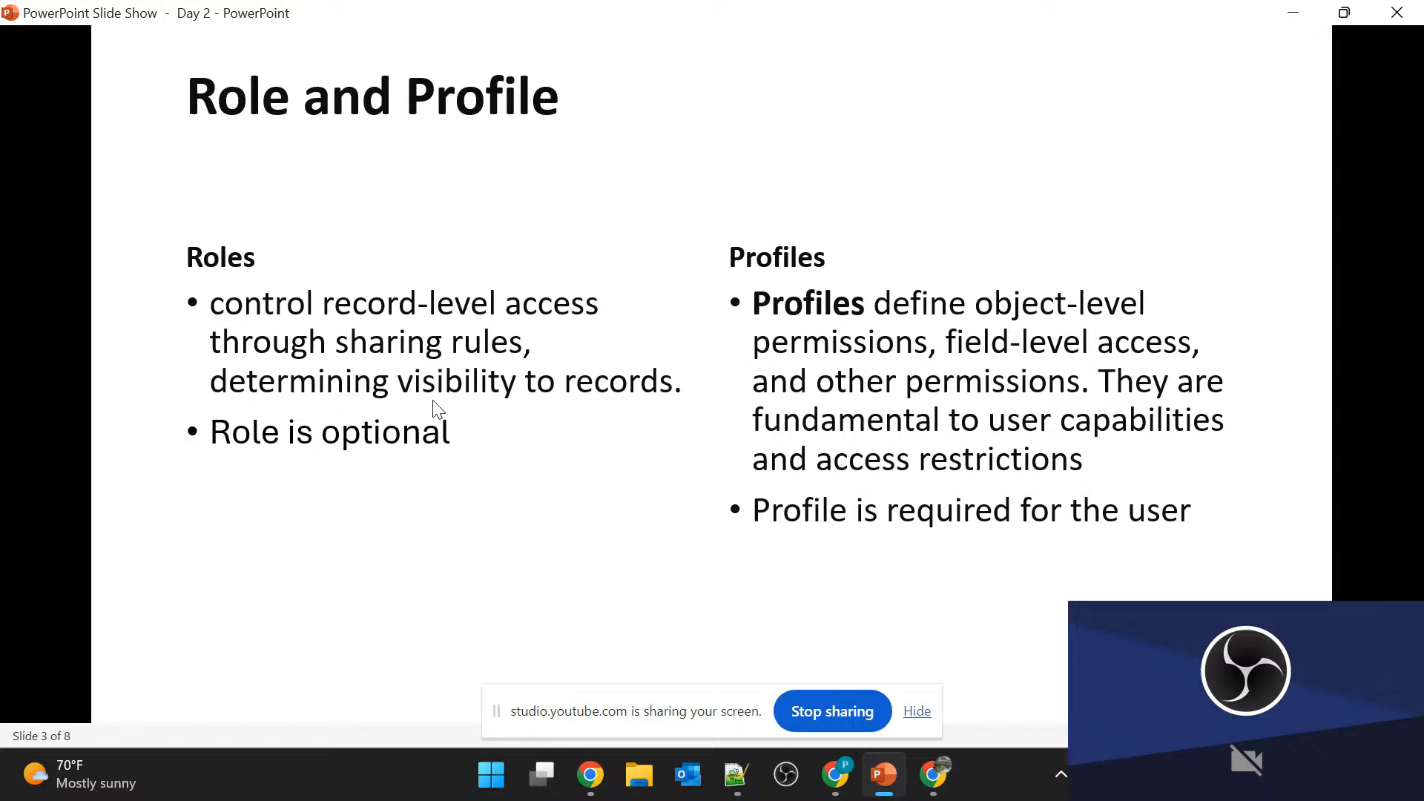
{"action": "key", "text": "Right"}
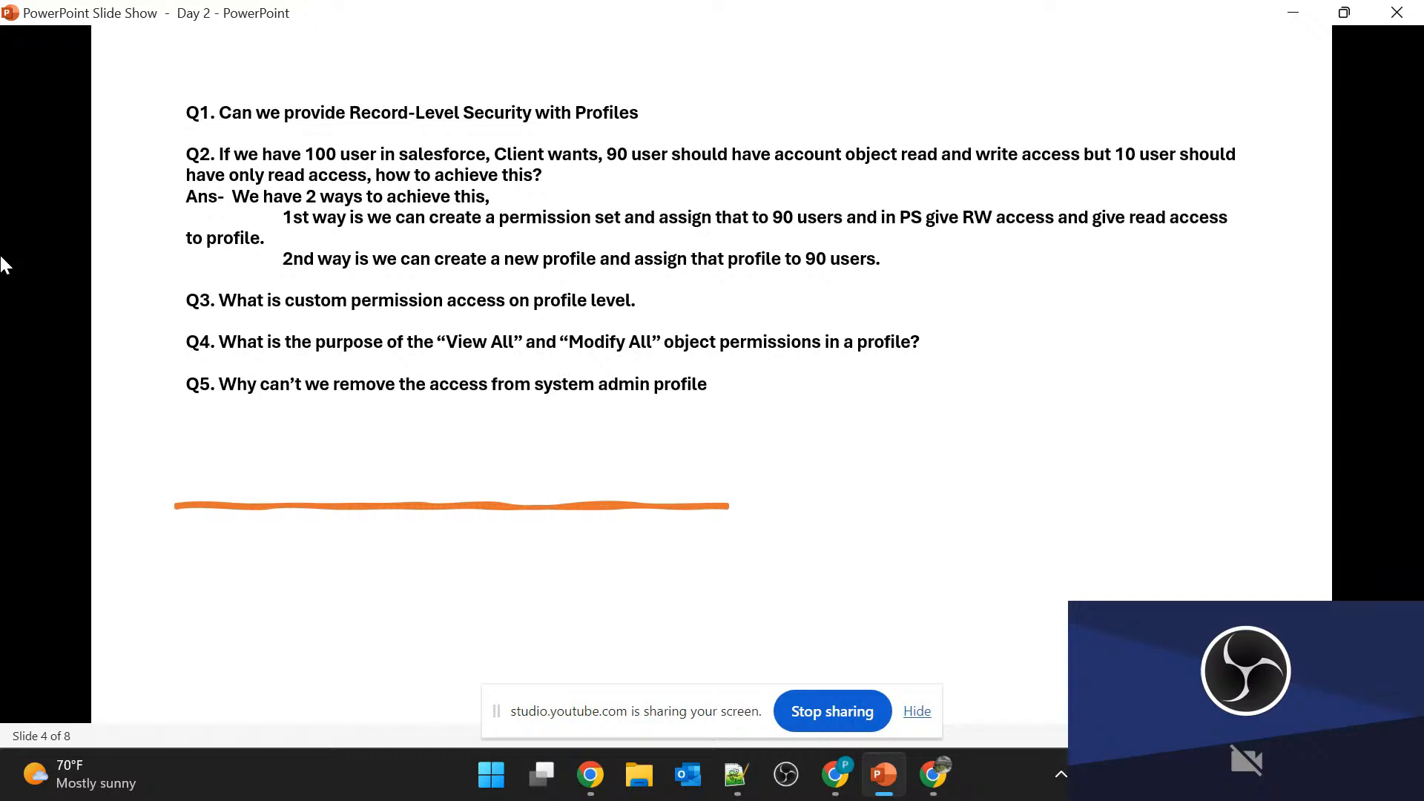
Switch back to Salesforce Setup in Chrome and open the Websfdc Sales profile.
{"action": "key", "text": "alt+Tab"}
{"action": "key", "text": "Tab"}
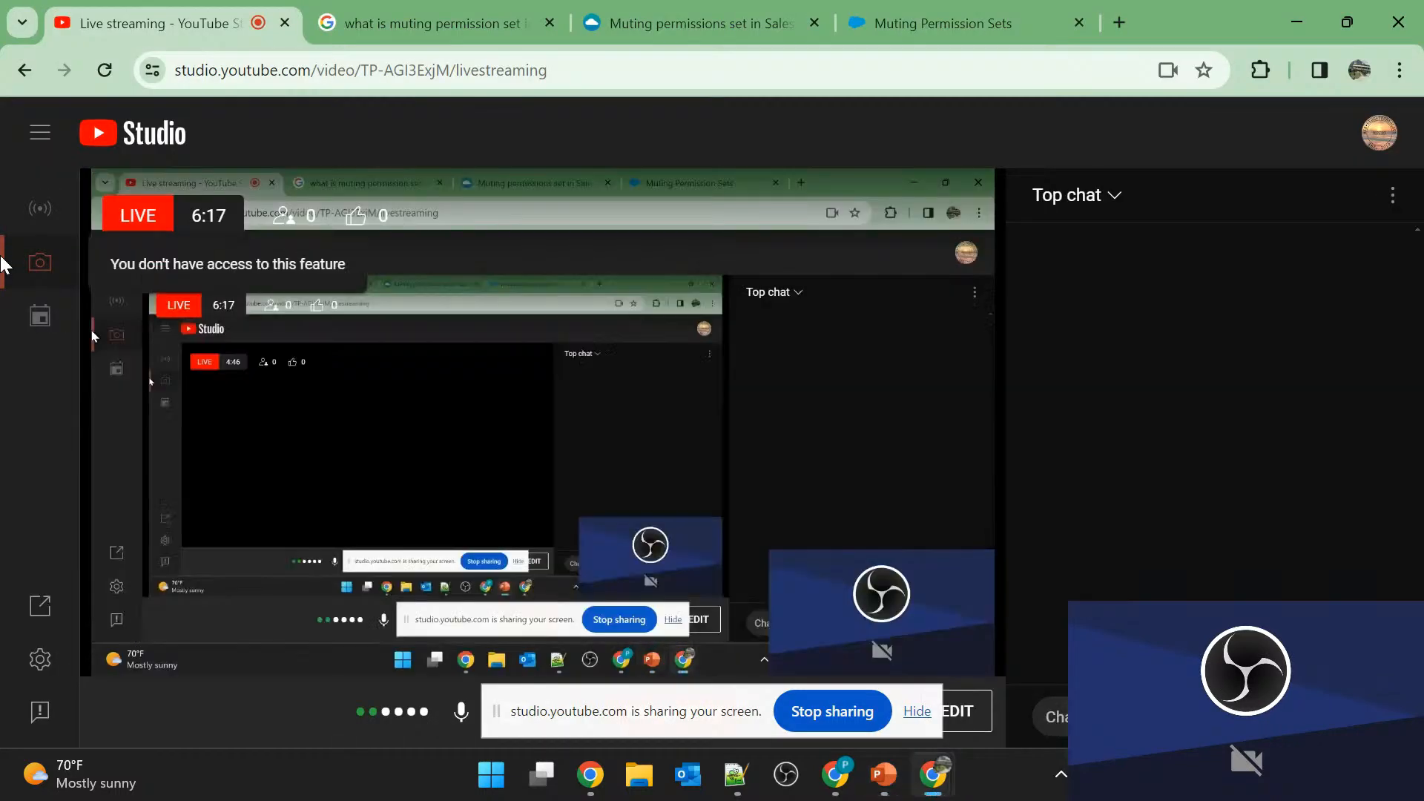
{"action": "key", "text": "alt+Tab"}
{"action": "key", "text": "alt+Tab"}
{"action": "key", "text": "Tab"}
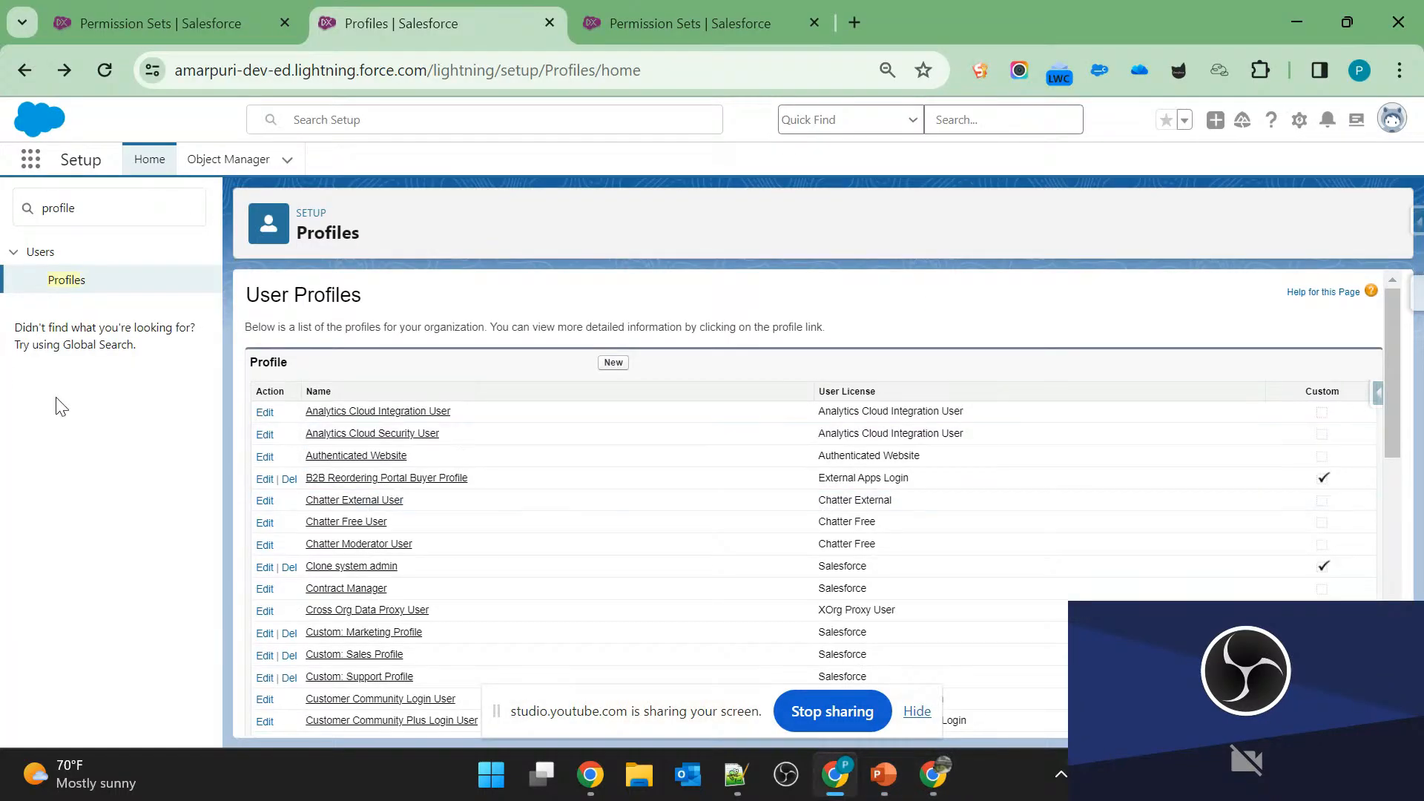
{"action": "scroll", "coordinate": [647, 526], "scroll_direction": "down", "scroll_amount": 3}
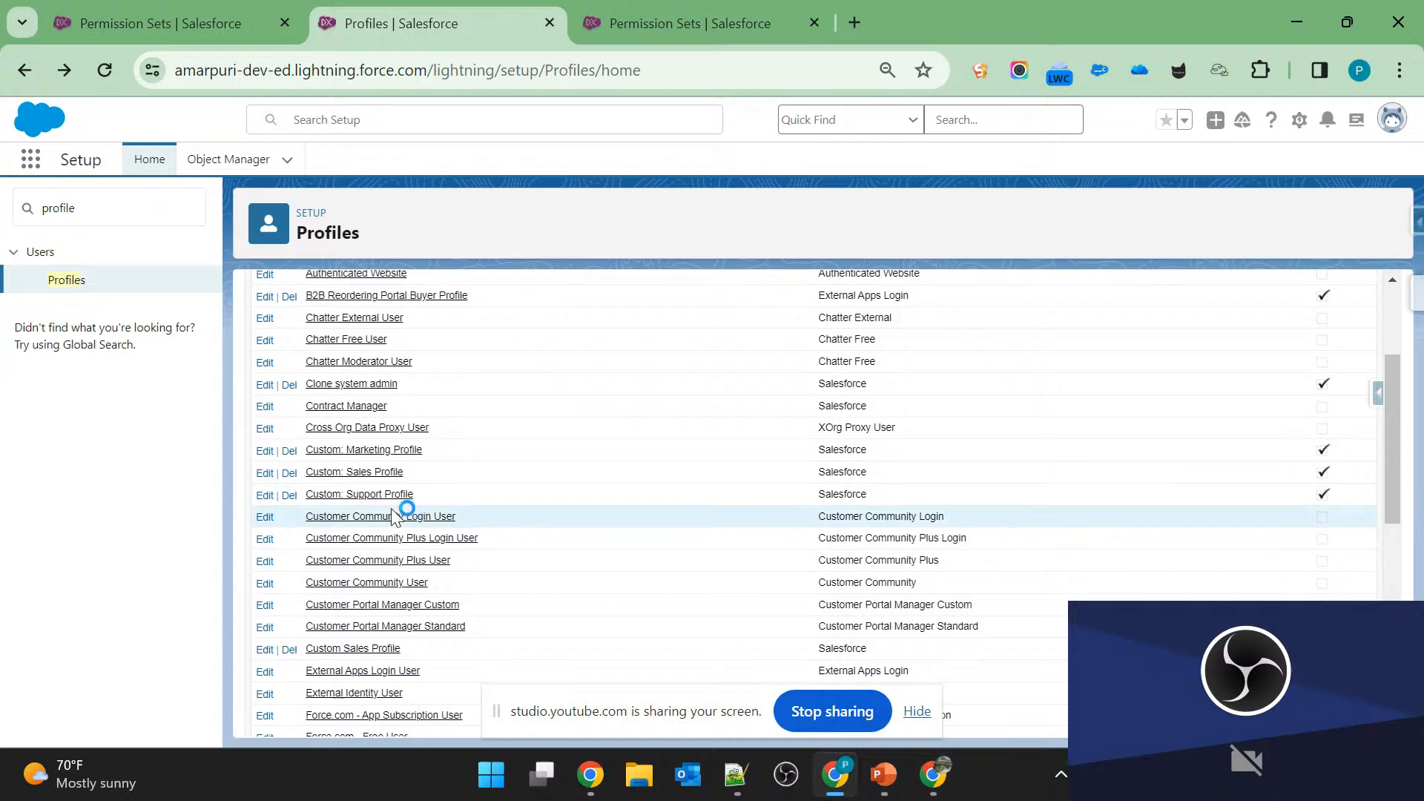
{"action": "scroll", "coordinate": [600, 581], "scroll_direction": "down", "scroll_amount": 9}
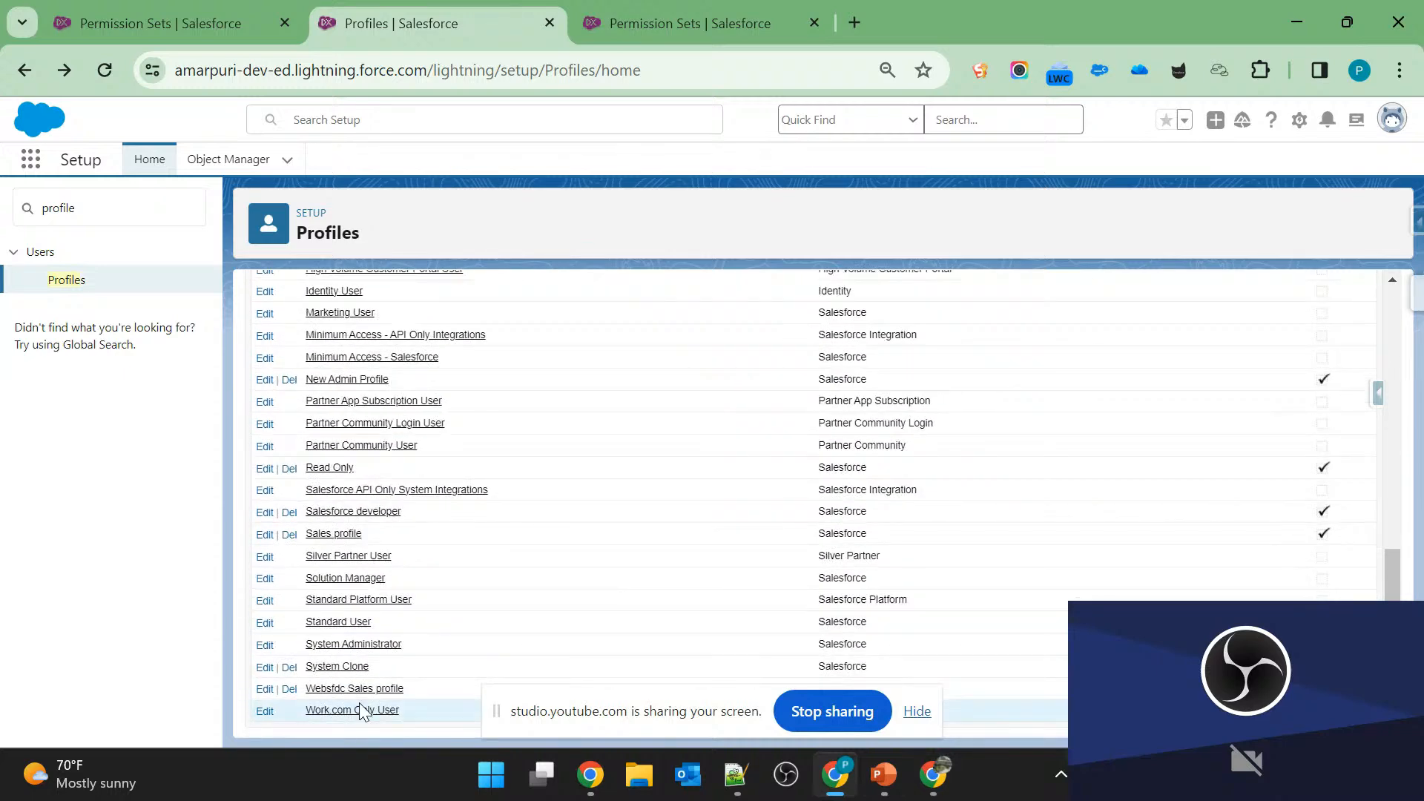
{"action": "left_click", "coordinate": [342, 688]}
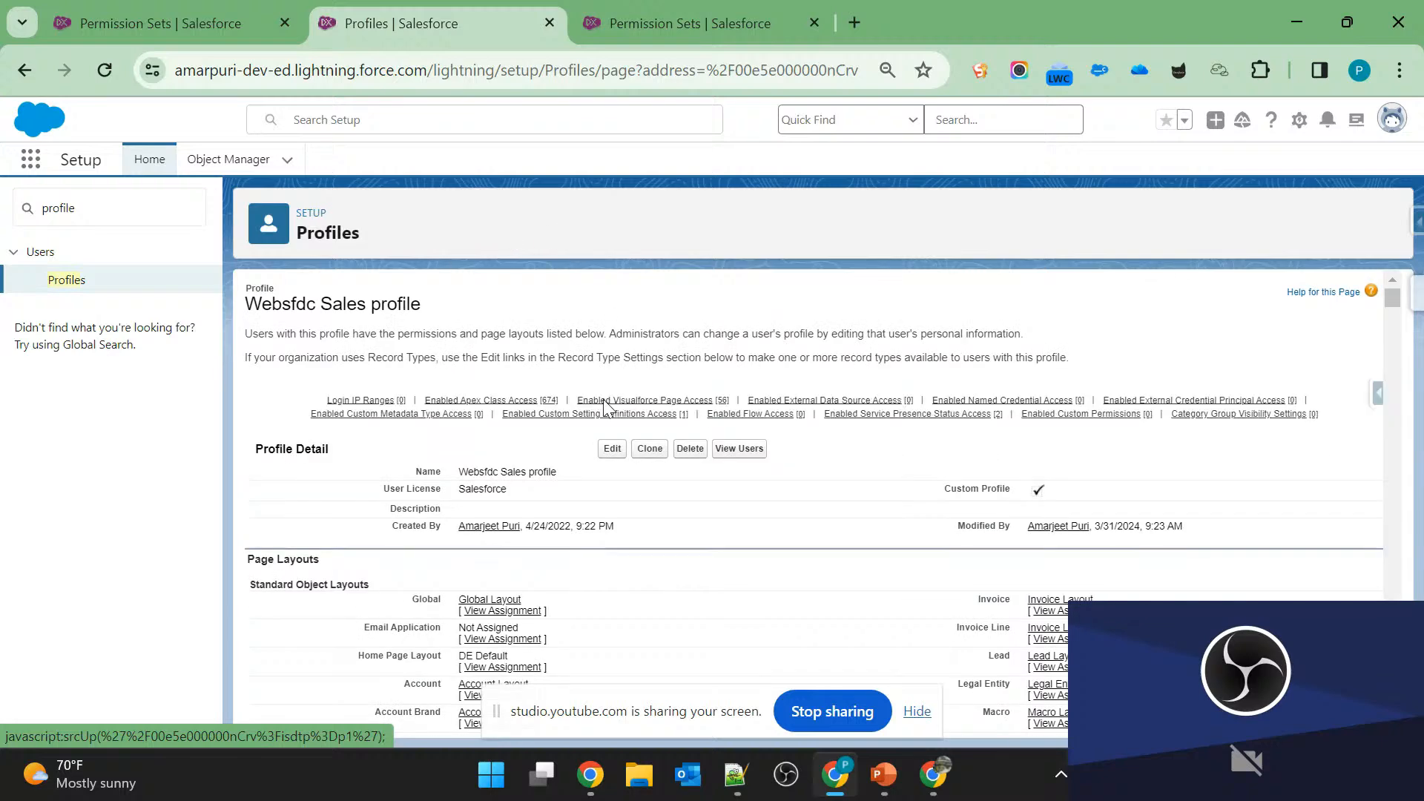
Open the Websfdc Sales profile for editing and find the Accounts row under Standard Object Permissions.
{"action": "scroll", "coordinate": [665, 574], "scroll_direction": "down", "scroll_amount": 15}
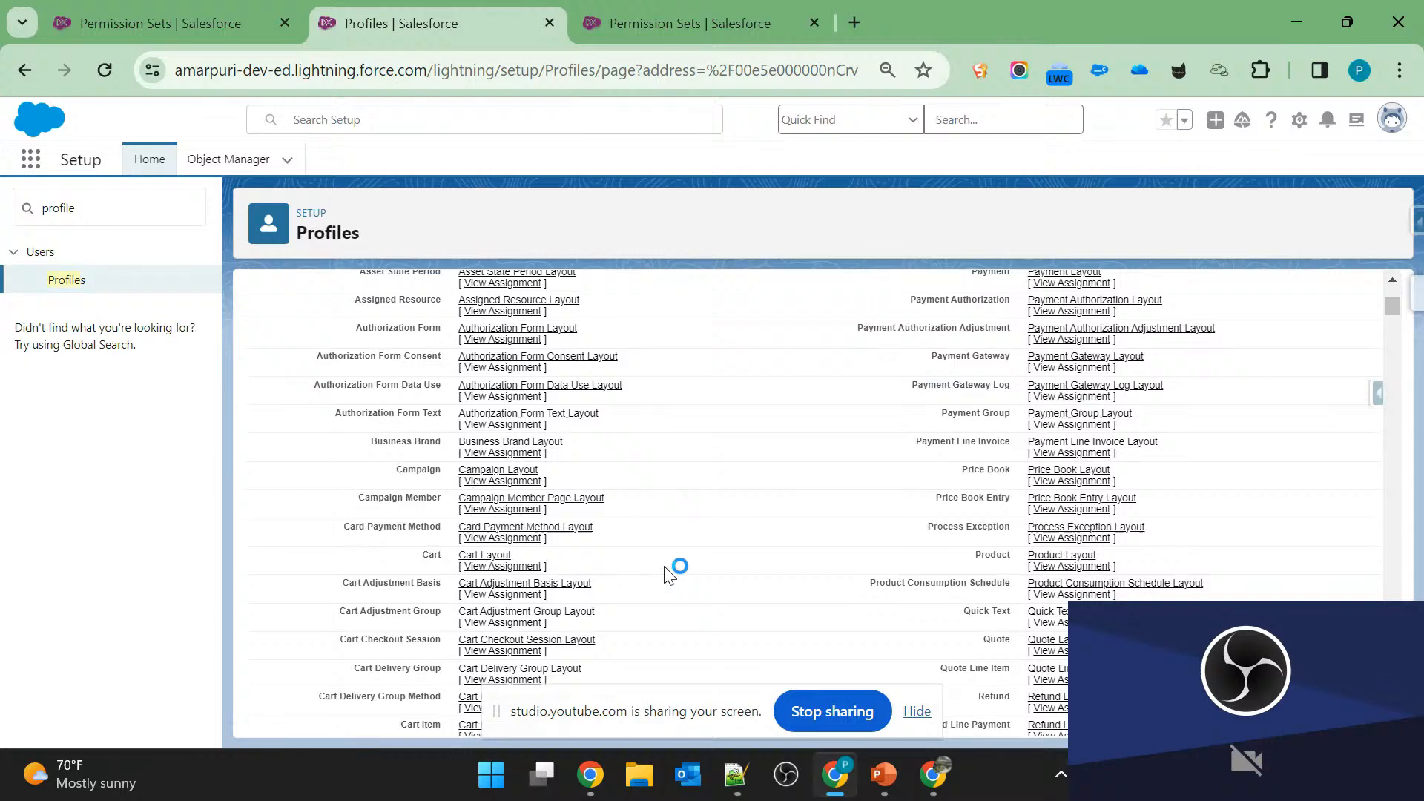
{"action": "scroll", "coordinate": [666, 575], "scroll_direction": "down", "scroll_amount": 10}
{"action": "scroll", "coordinate": [667, 575], "scroll_direction": "up", "scroll_amount": 20}
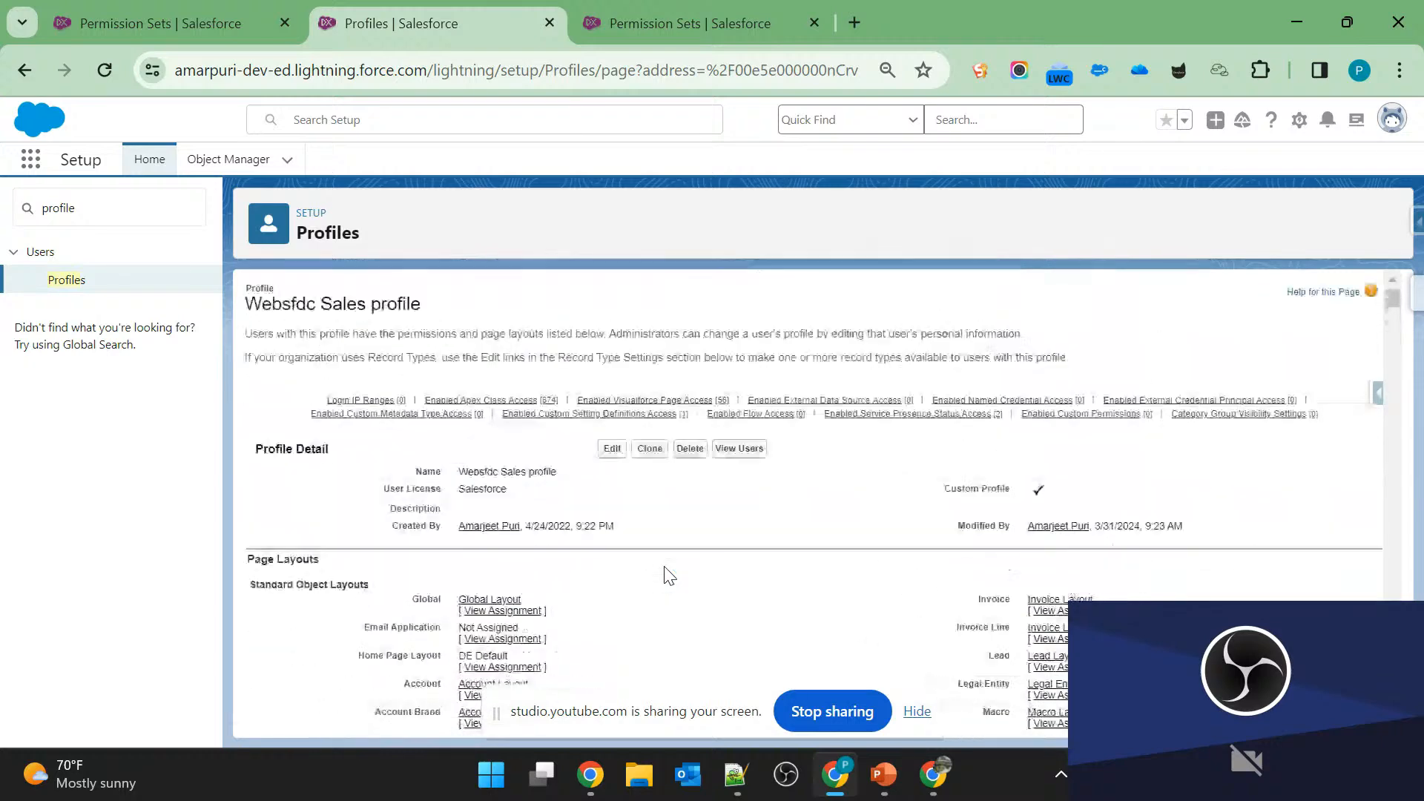
{"action": "left_click", "coordinate": [612, 449]}
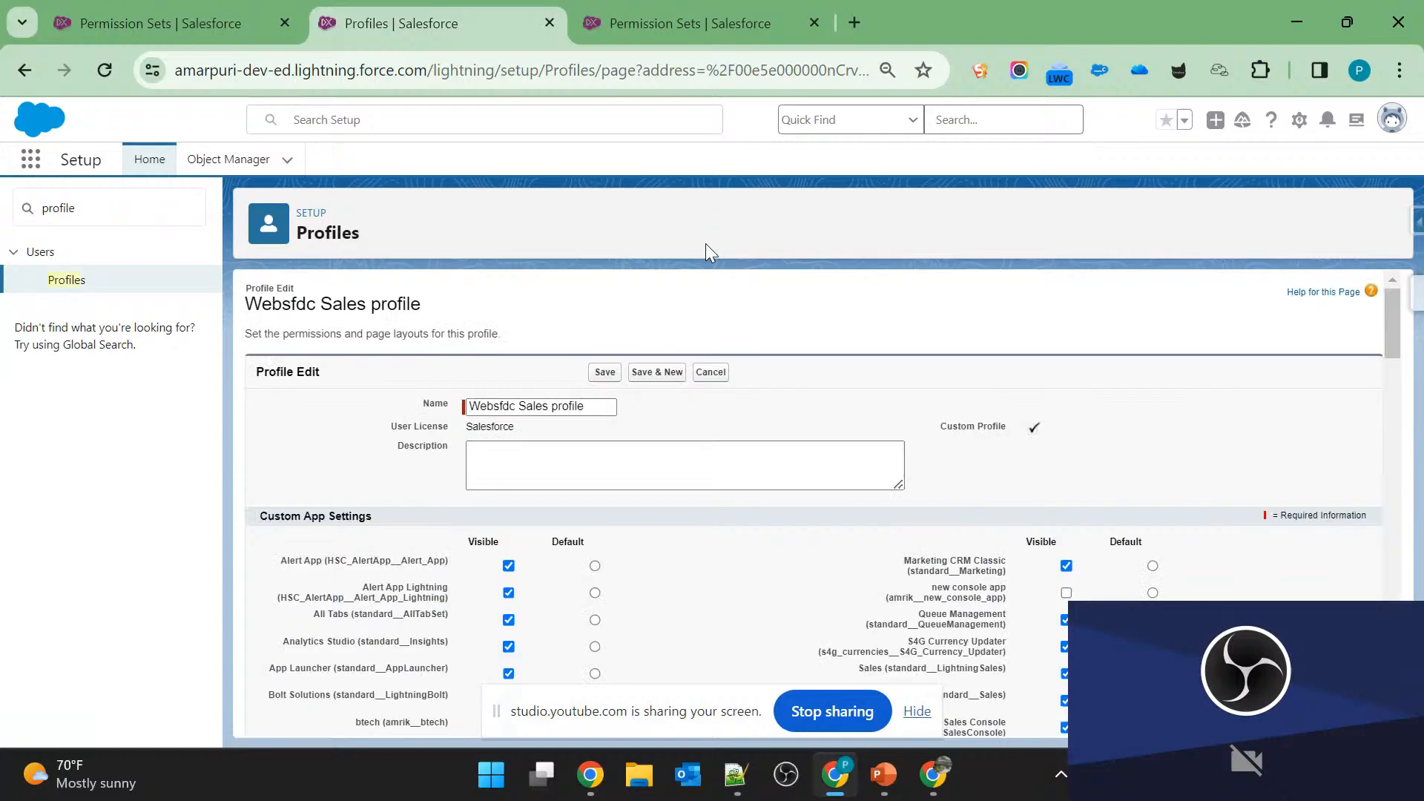
{"action": "scroll", "coordinate": [690, 675], "scroll_direction": "down", "scroll_amount": 15}
{"action": "scroll", "coordinate": [689, 680], "scroll_direction": "down", "scroll_amount": 20}
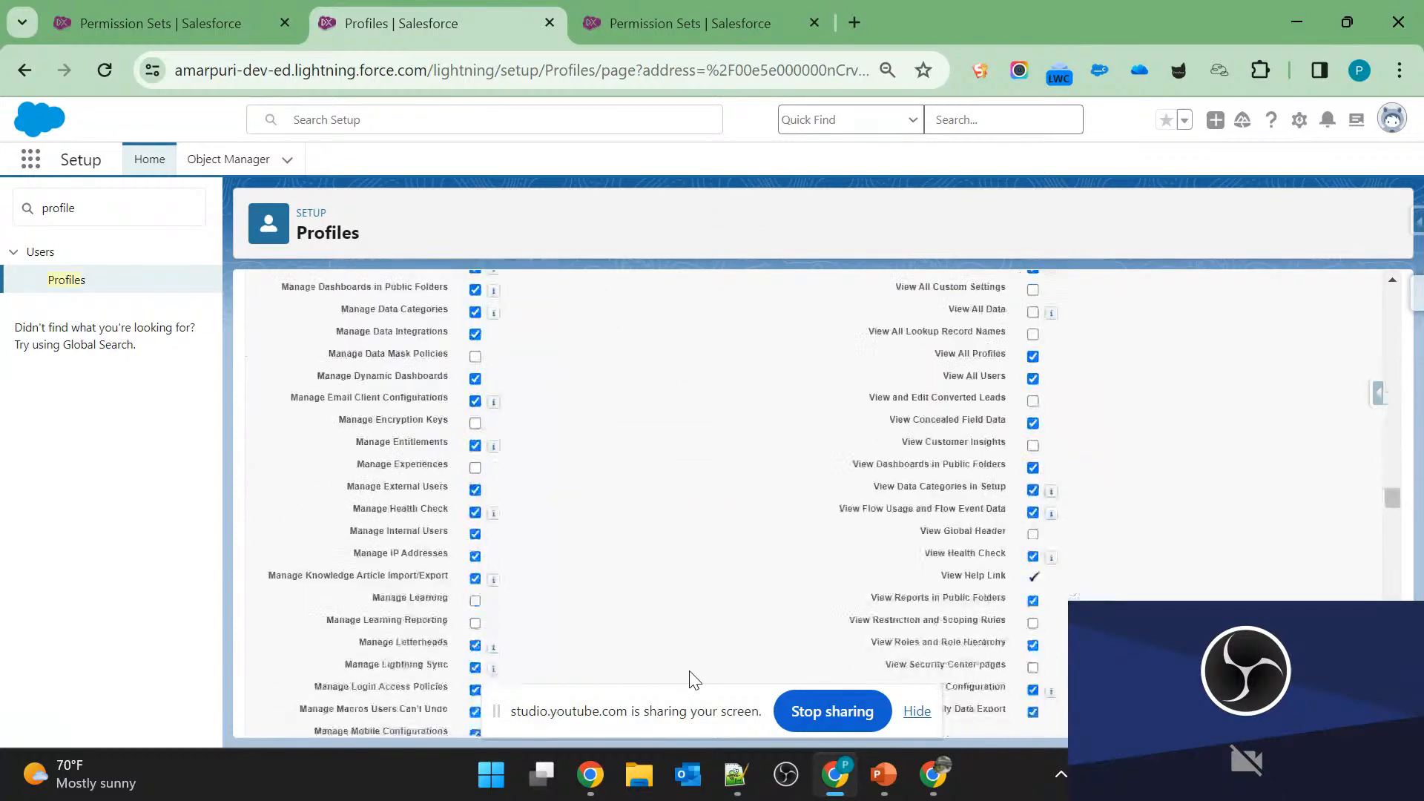
{"action": "scroll", "coordinate": [689, 678], "scroll_direction": "up", "scroll_amount": 2}
{"action": "scroll", "coordinate": [682, 667], "scroll_direction": "down", "scroll_amount": 3}
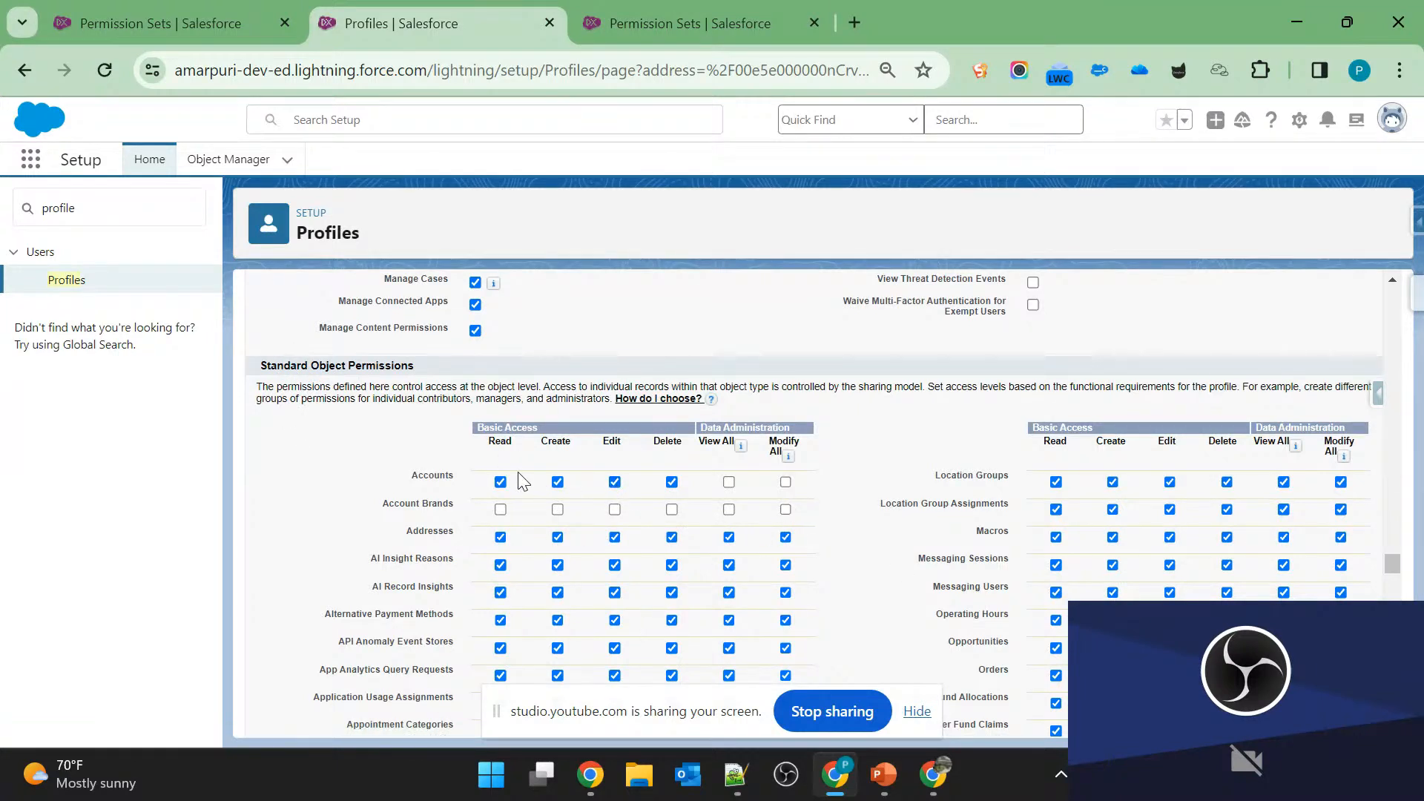
Toggle the Accounts object permissions, ending with Read, Create, Edit, Delete, View All and Modify All enabled.
{"action": "left_click", "coordinate": [501, 482]}
{"action": "left_click", "coordinate": [500, 482]}
{"action": "left_click", "coordinate": [614, 482]}
{"action": "left_click", "coordinate": [672, 482]}
{"action": "left_click", "coordinate": [729, 482]}
{"action": "left_click", "coordinate": [783, 483]}
{"action": "left_click", "coordinate": [500, 482]}
{"action": "left_click", "coordinate": [500, 482]}
{"action": "left_click", "coordinate": [614, 482]}
{"action": "left_click", "coordinate": [671, 482]}
{"action": "left_click", "coordinate": [729, 482]}
{"action": "left_click", "coordinate": [556, 482]}
Try View All and Modify All on and off for the Accounts object, leaving both cleared.
{"action": "left_click", "coordinate": [729, 482]}
{"action": "left_click", "coordinate": [730, 483]}
{"action": "triple_click", "coordinate": [717, 441]}
{"action": "left_click", "coordinate": [717, 440]}
{"action": "left_click", "coordinate": [786, 482]}
{"action": "left_click", "coordinate": [786, 482]}
{"action": "left_click", "coordinate": [729, 483]}
{"action": "key", "text": "alt+Tab"}
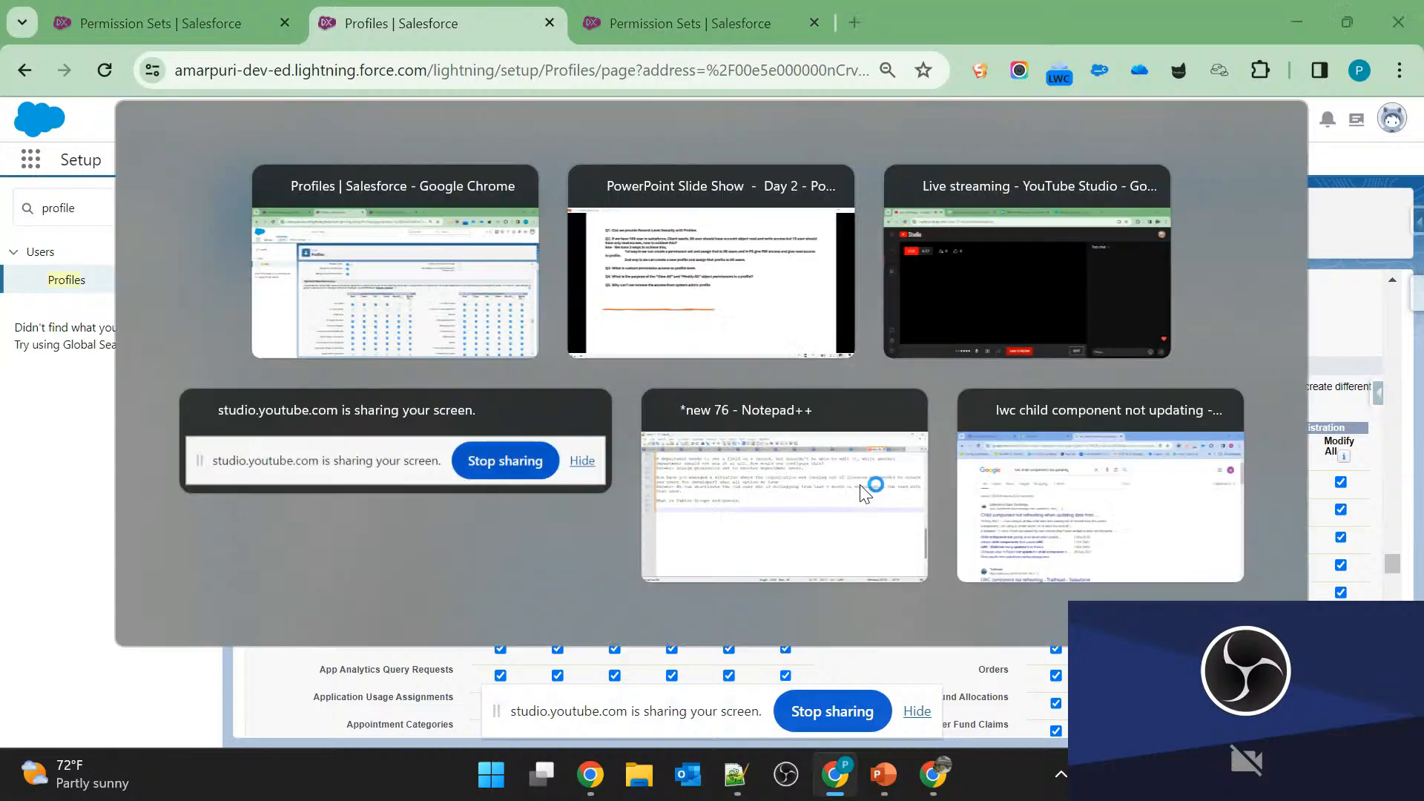
{"action": "key", "text": "alt+Tab"}
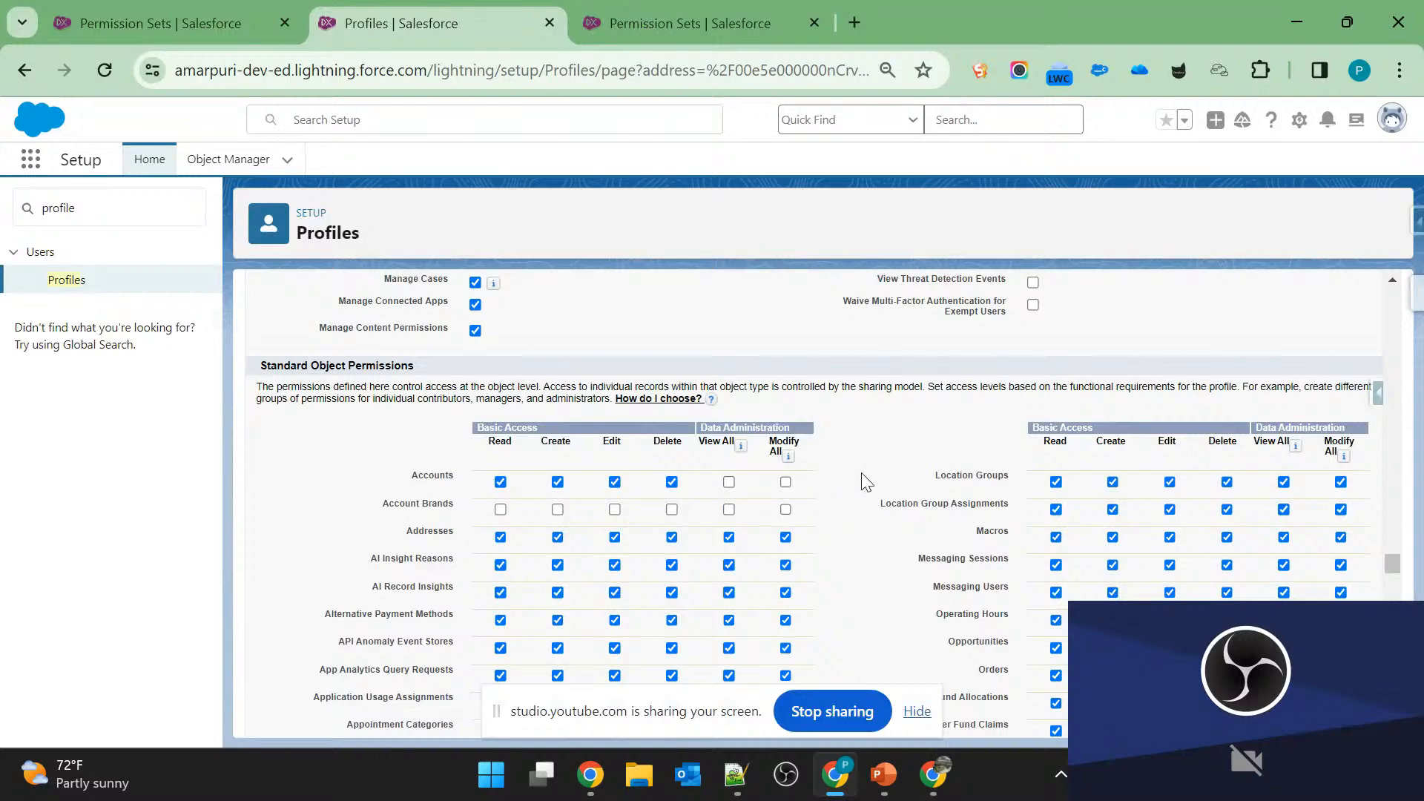
Consult the questions slide in PowerPoint and restrict the profile's Accounts permissions in Salesforce to Read only.
{"action": "key", "text": "alt+Tab"}
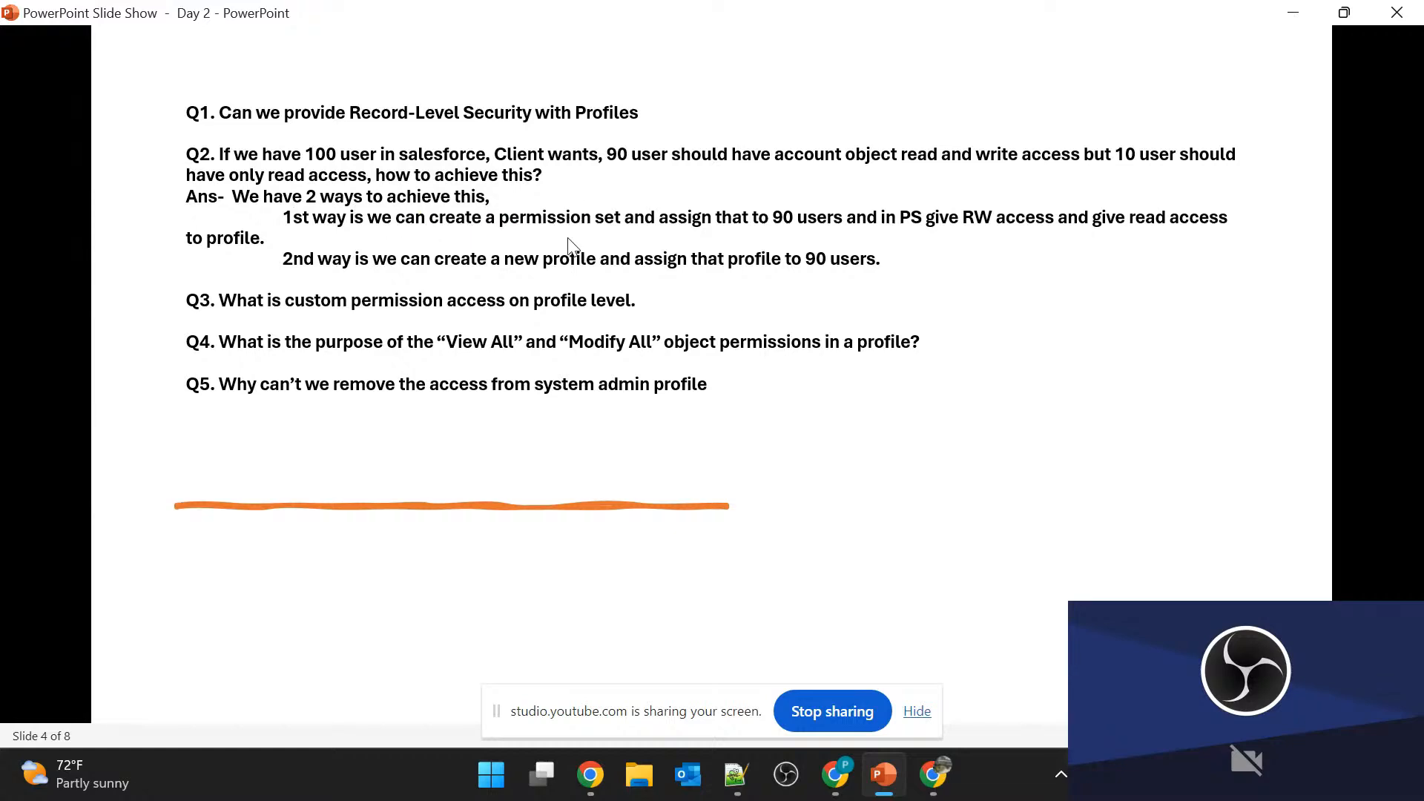
{"action": "key", "text": "alt+Tab"}
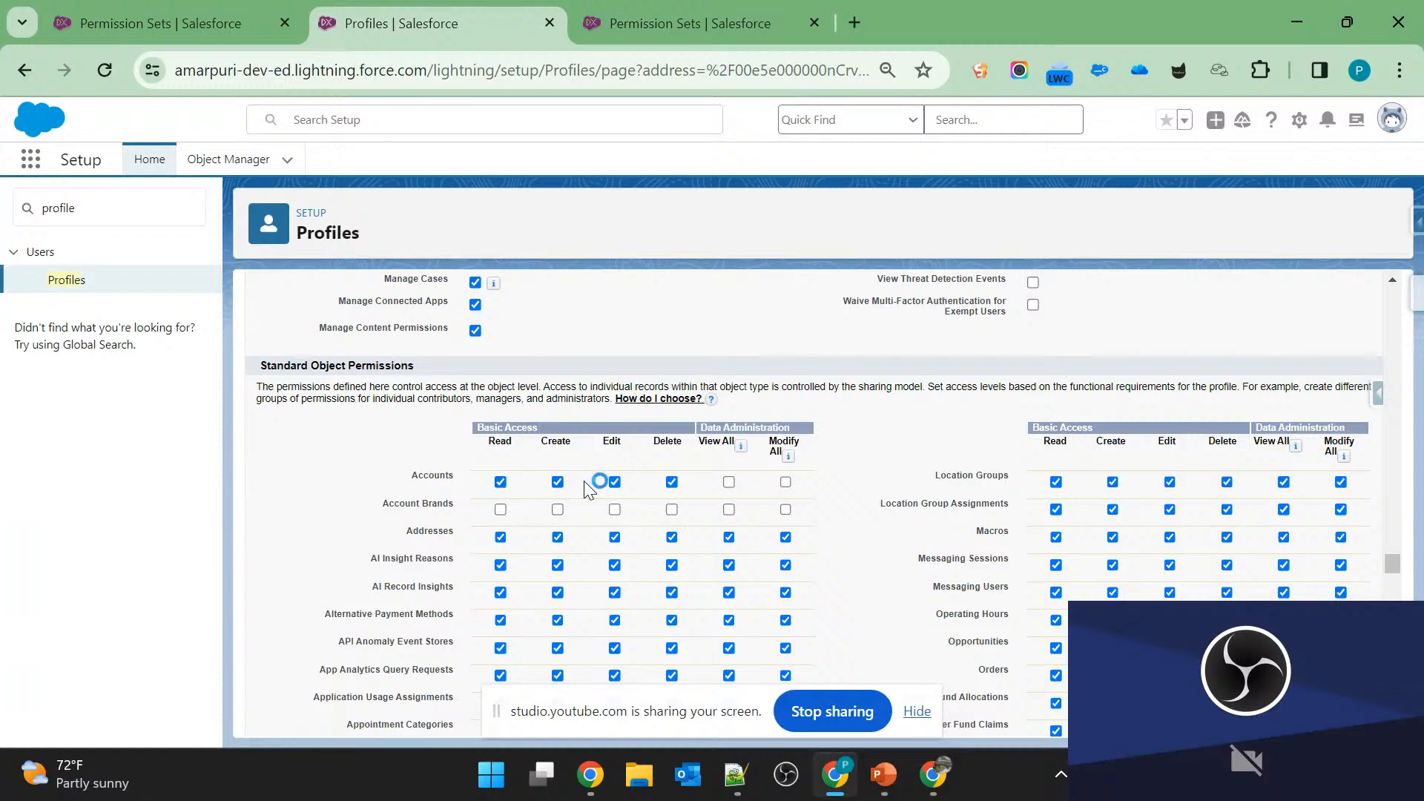
{"action": "left_click", "coordinate": [501, 482]}
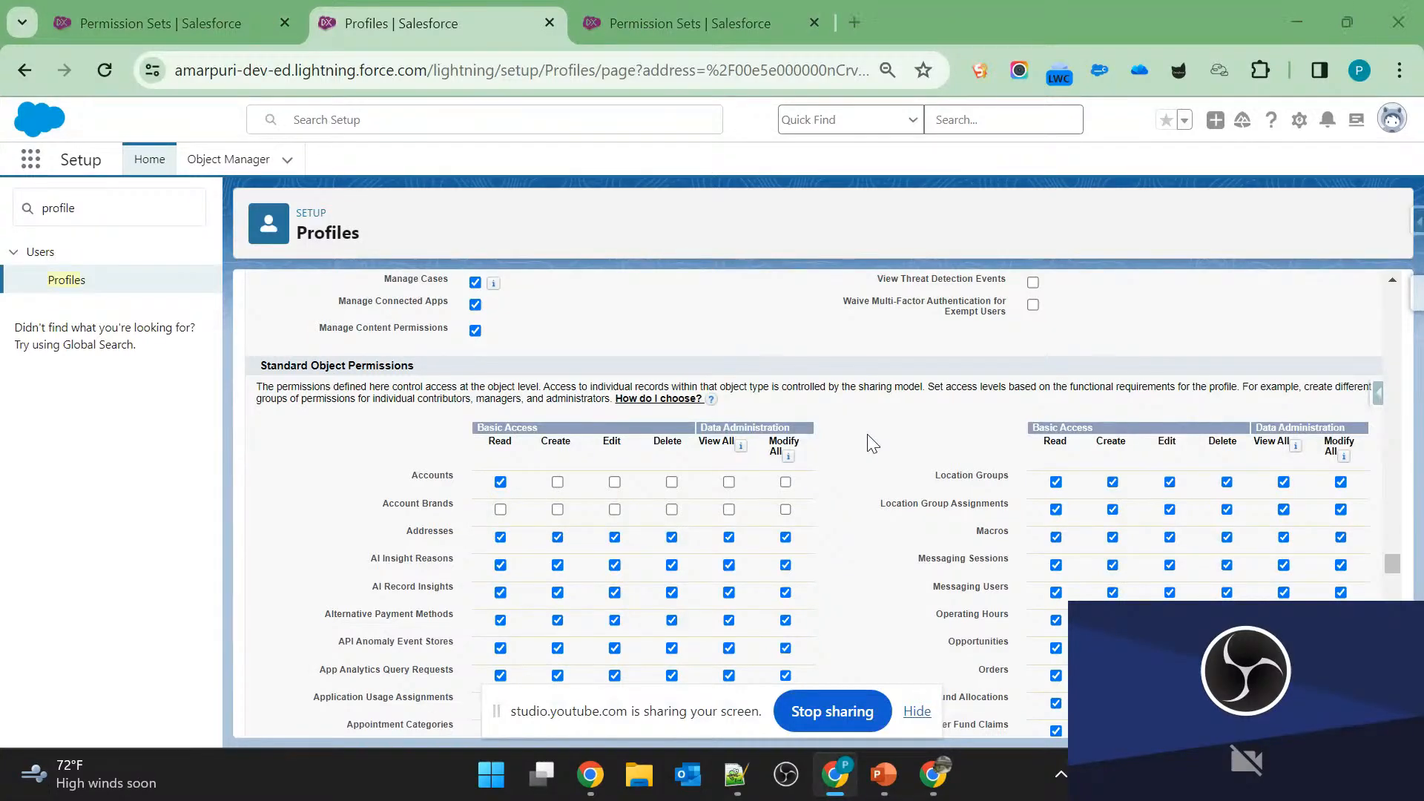
Compare the questions on slide 4 in PowerPoint with the Accounts permissions in the Salesforce profile.
{"action": "key", "text": "alt+Tab"}
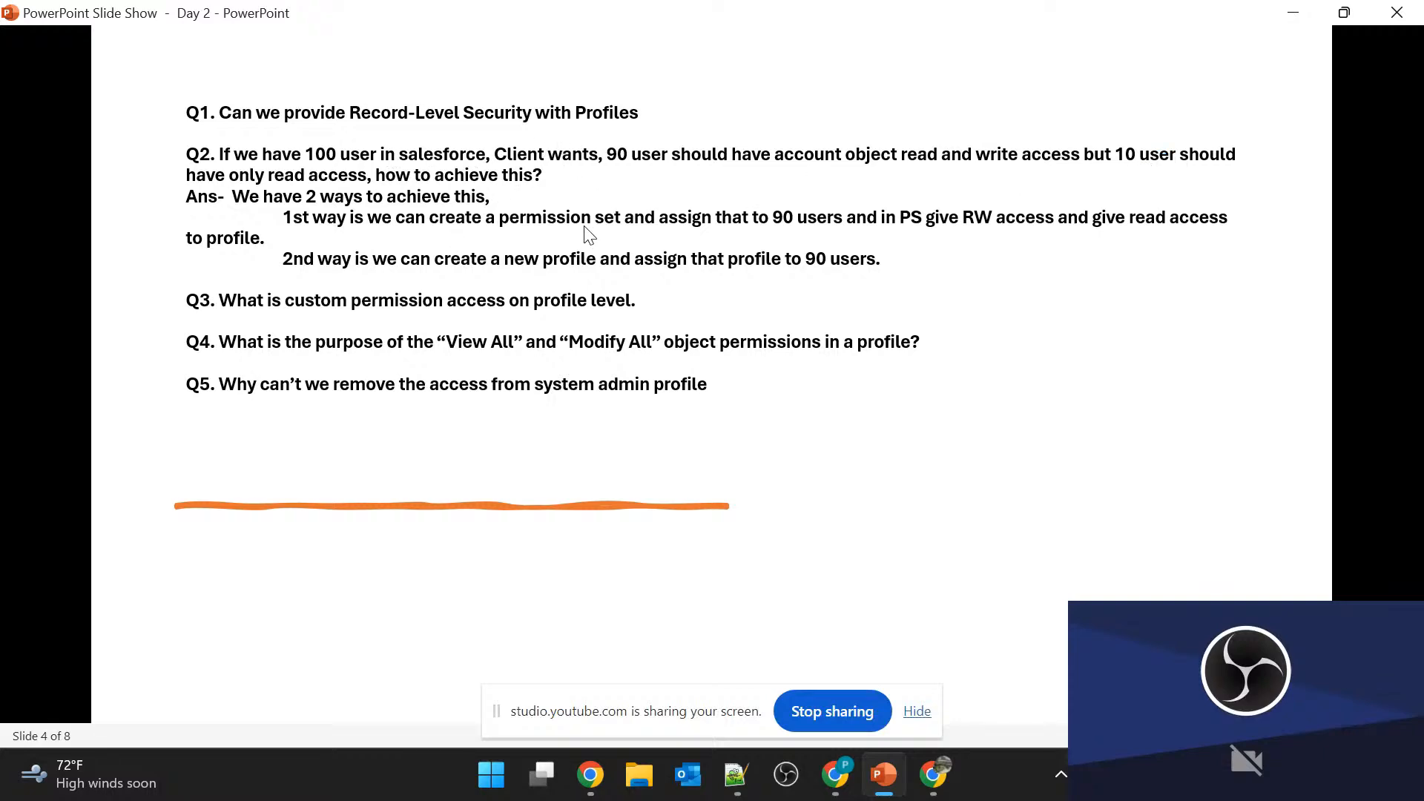
{"action": "key", "text": "alt+Tab"}
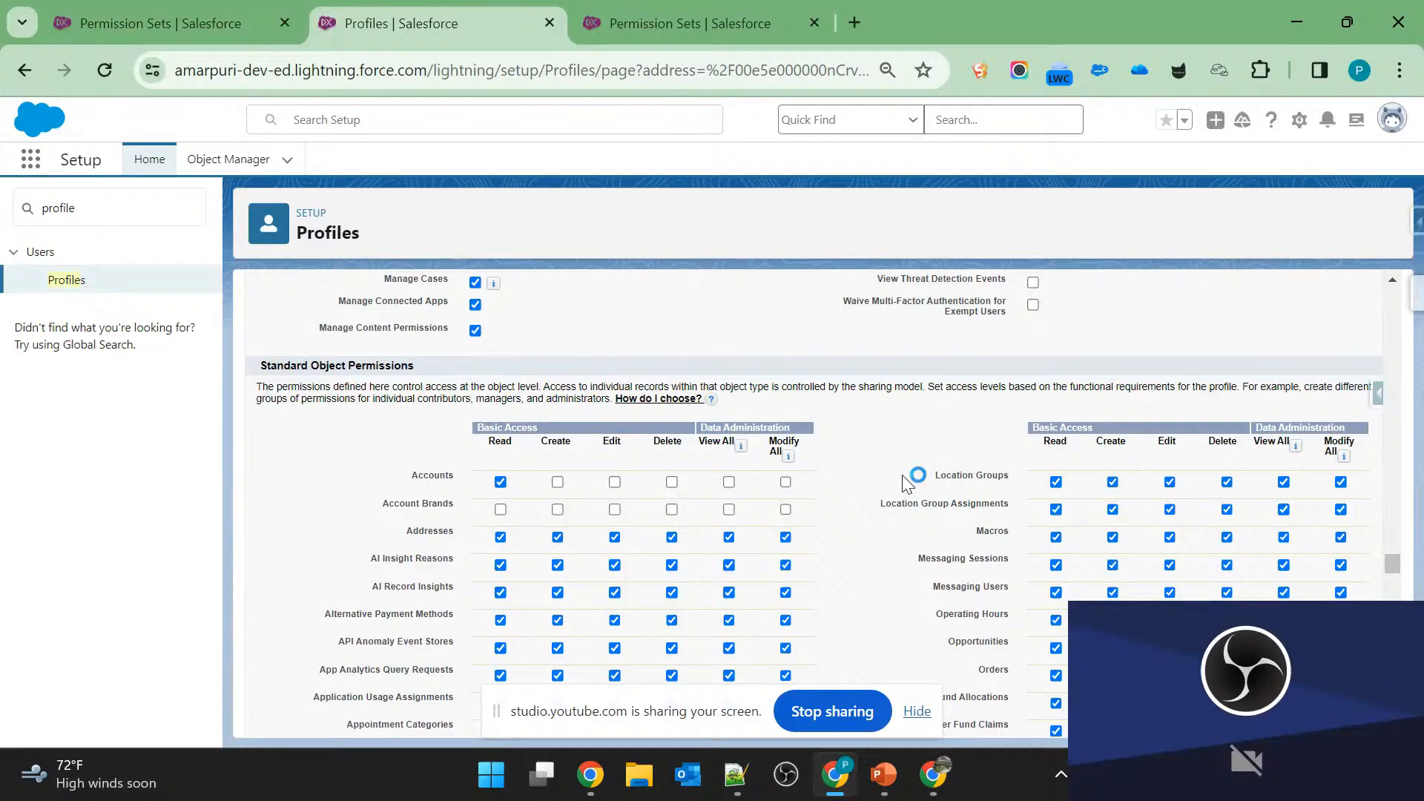
{"action": "key", "text": "alt+Tab"}
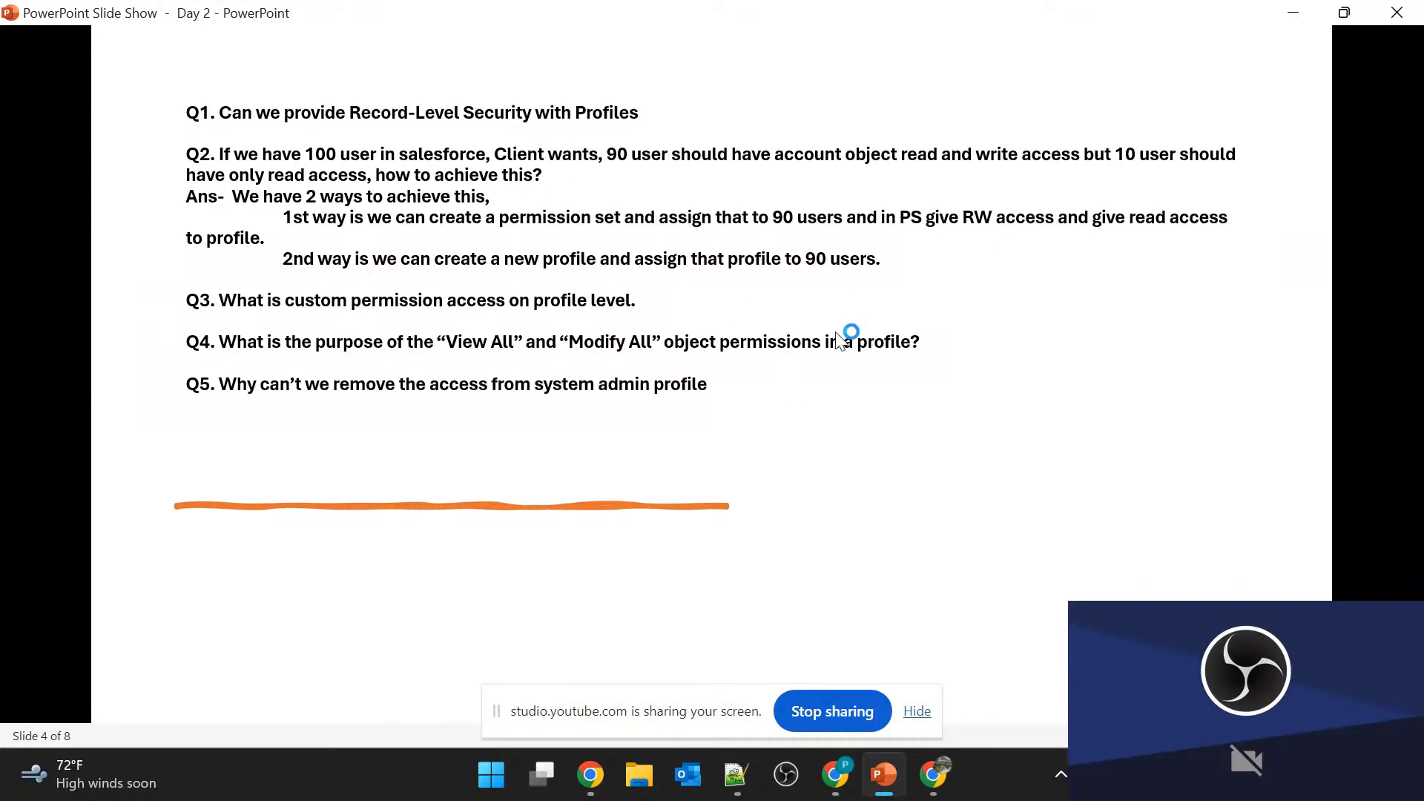
{"action": "key", "text": "alt+Tab"}
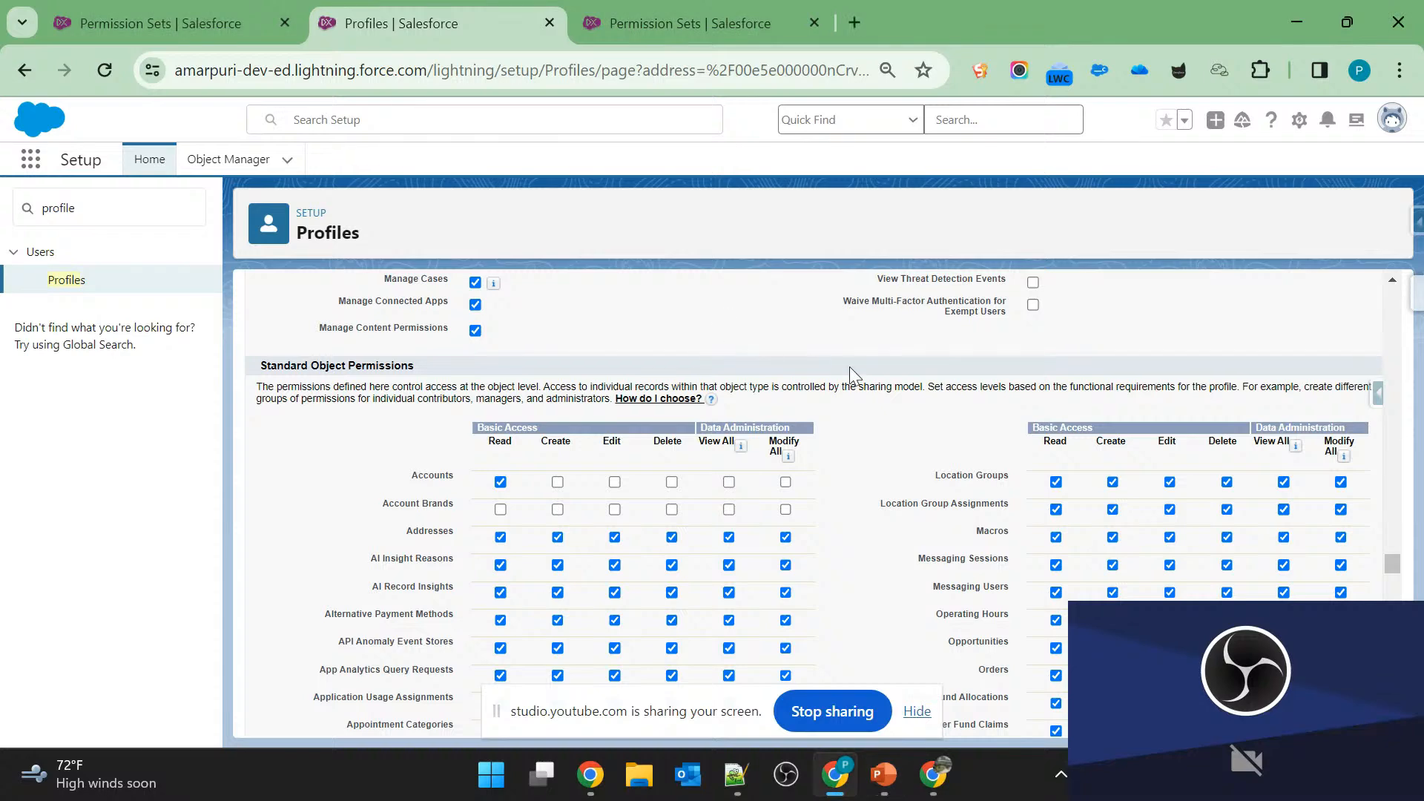
Leave the profile edit page without saving and go to the profile's Enabled Custom Permissions section.
{"action": "scroll", "coordinate": [848, 366], "scroll_direction": "up", "scroll_amount": 10}
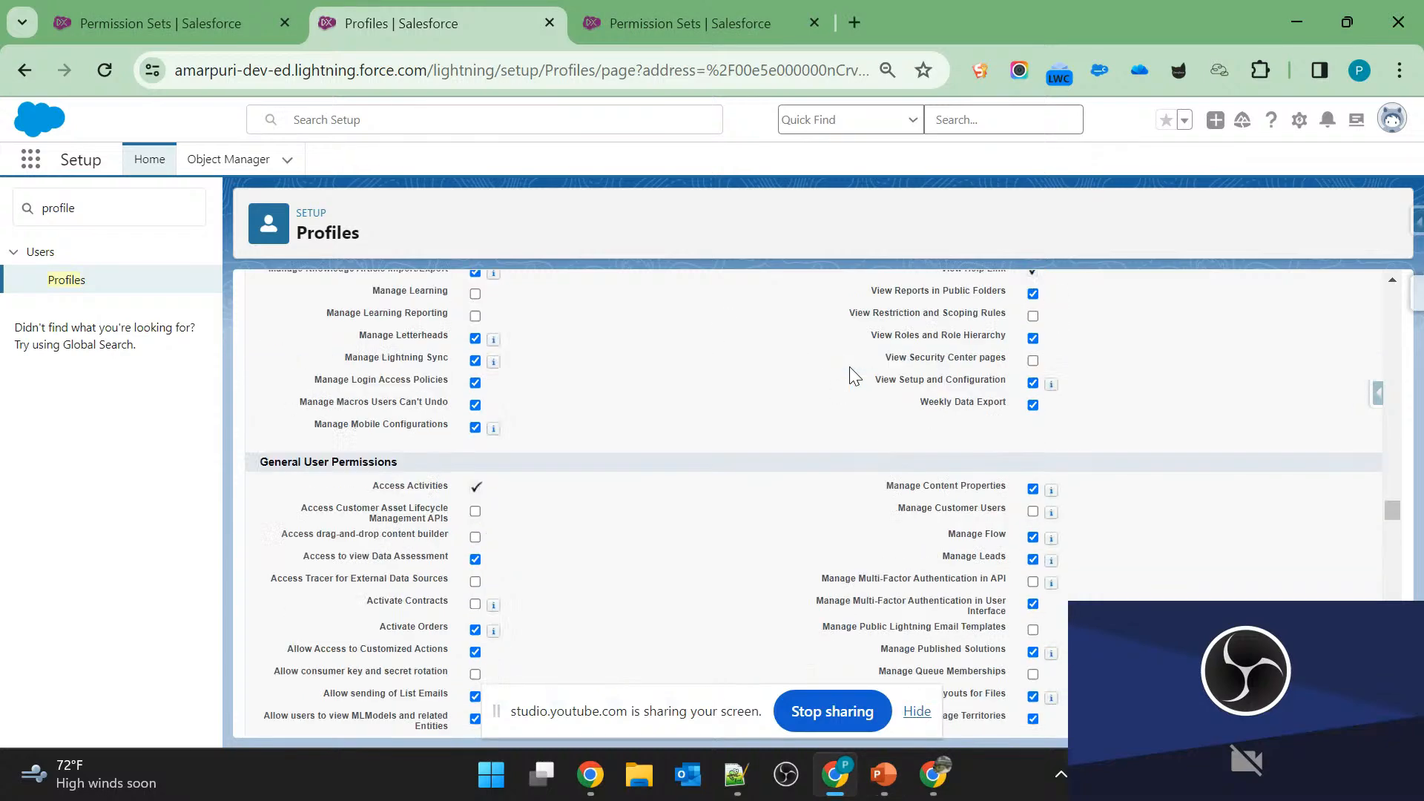
{"action": "left_click", "coordinate": [34, 71]}
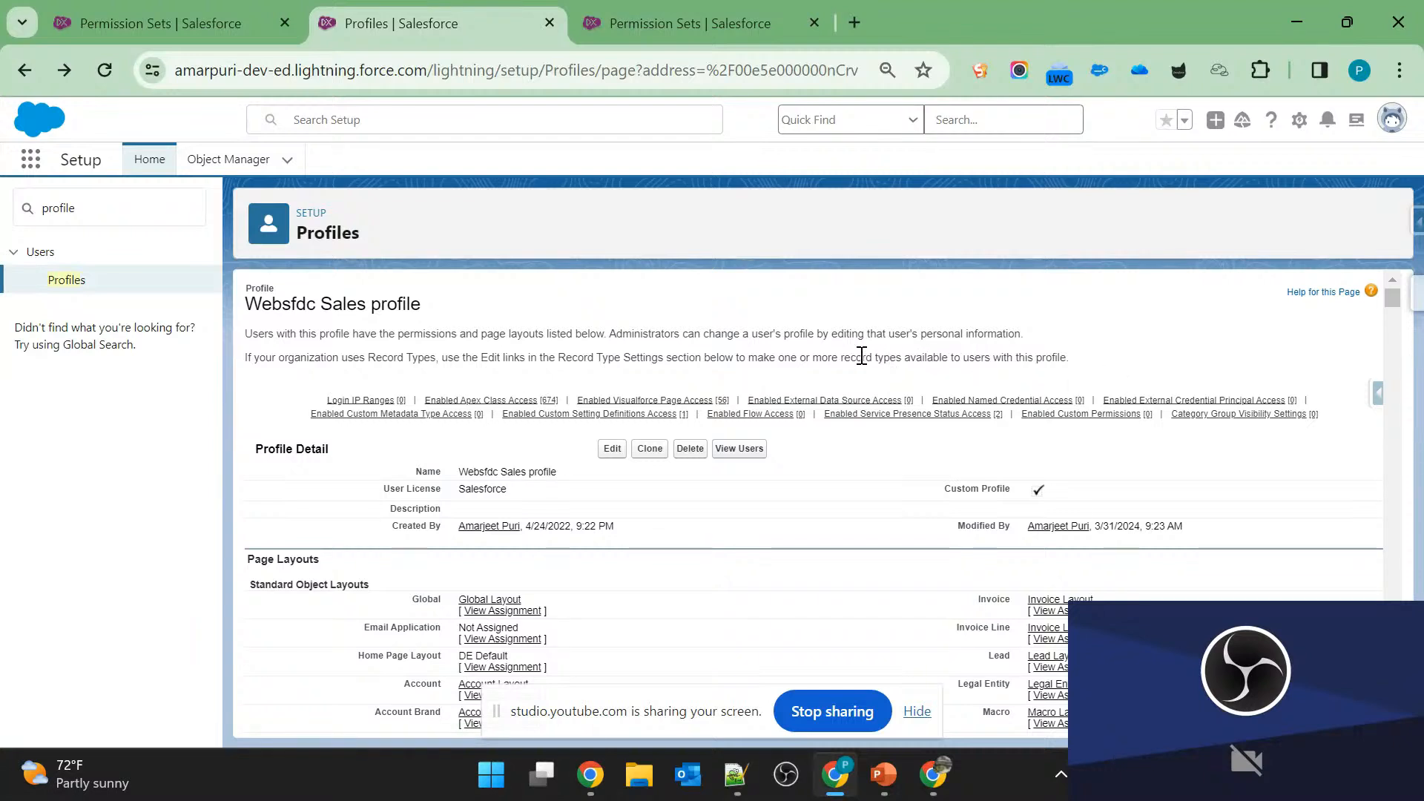
{"action": "left_click", "coordinate": [1067, 416]}
{"action": "scroll", "coordinate": [730, 441], "scroll_direction": "up", "scroll_amount": 1}
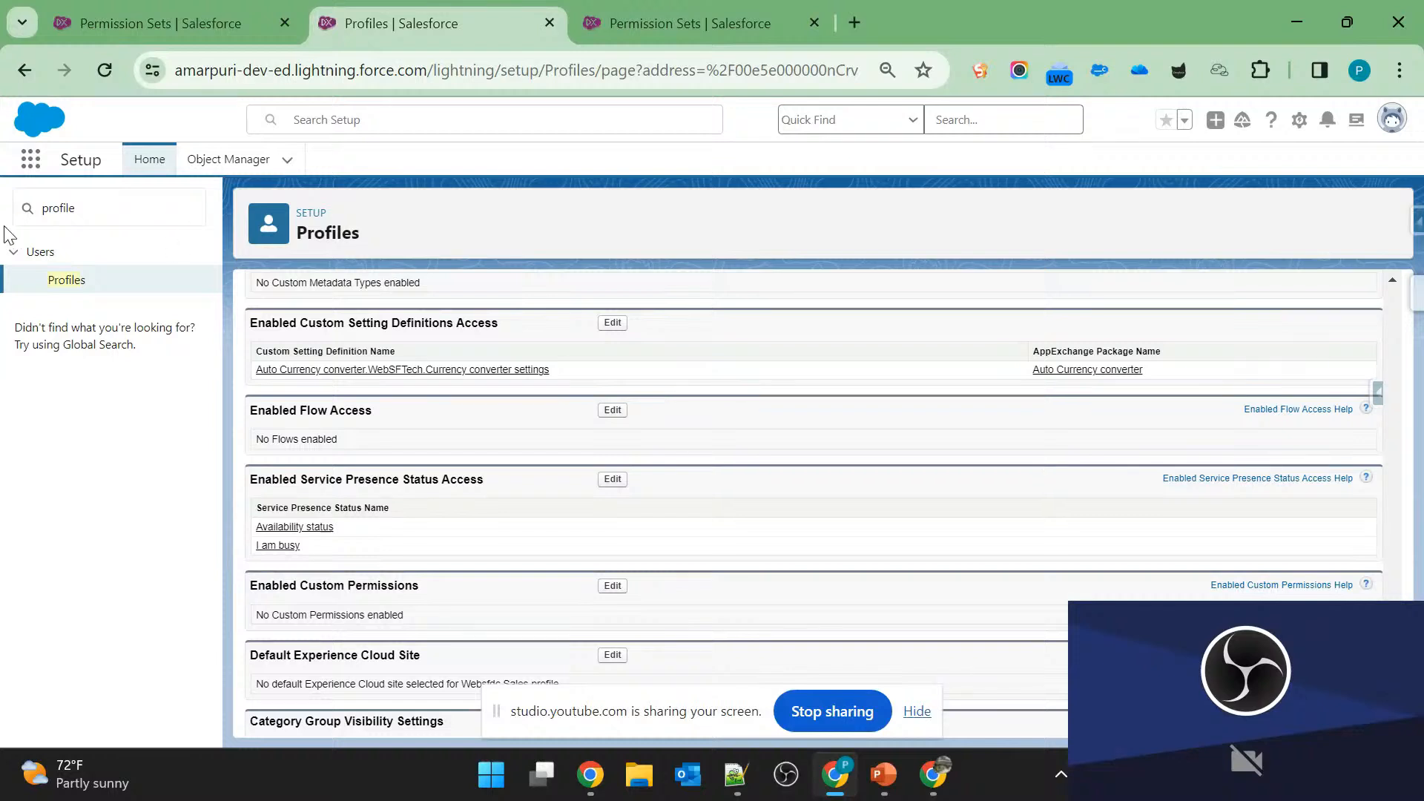
Search Setup for "custom p" and open Custom Permissions in a new tab.
{"action": "double_click", "coordinate": [87, 217]}
{"action": "type", "text": "c"}
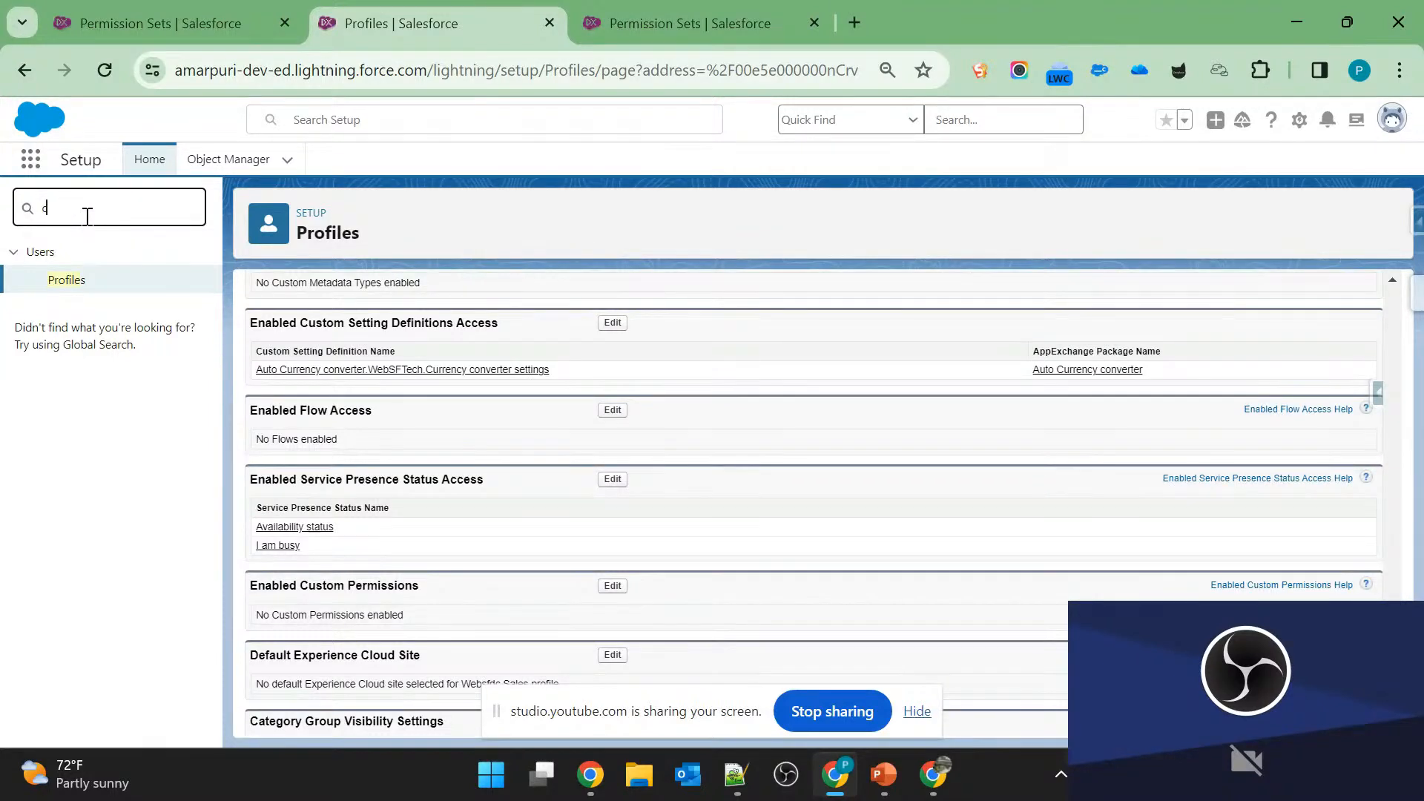
{"action": "type", "text": "ustom p"}
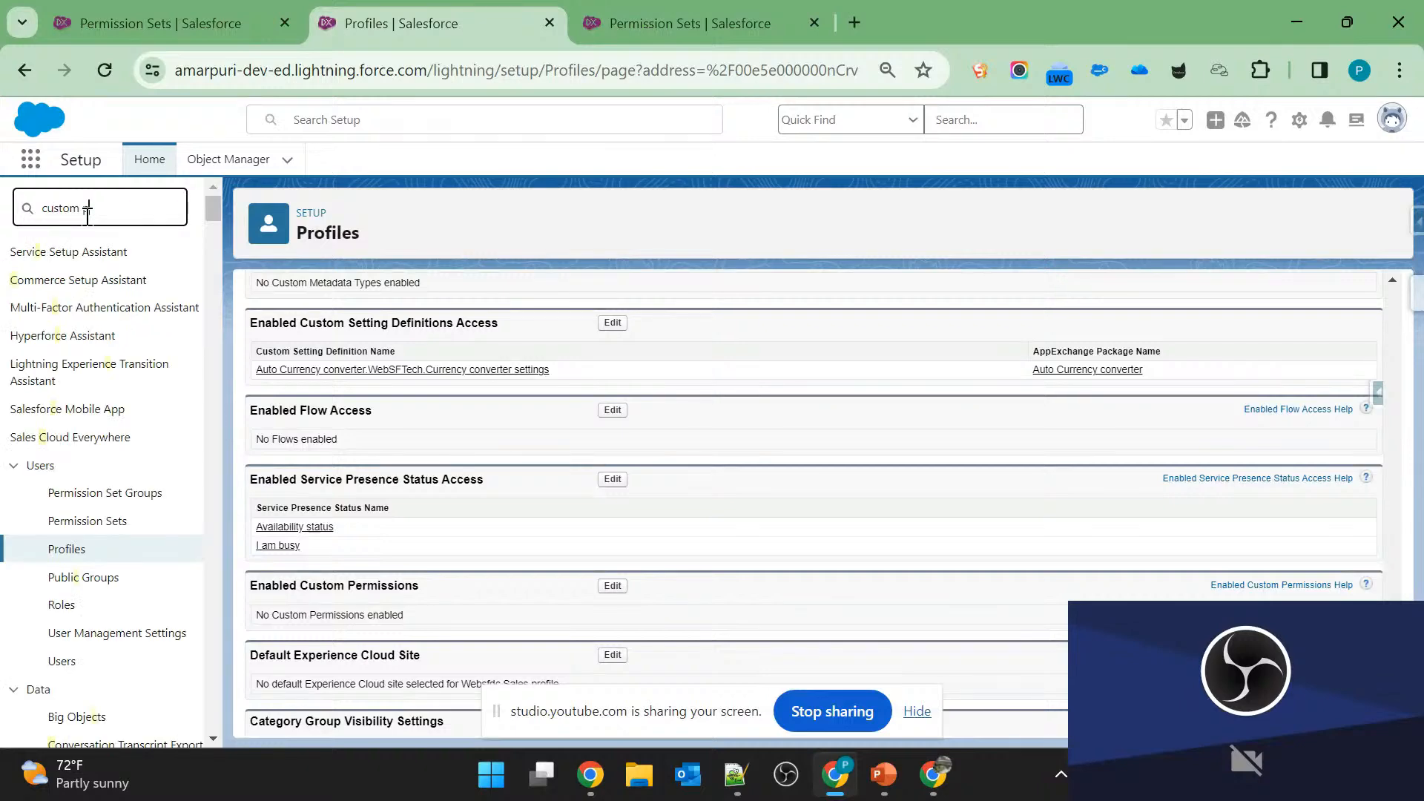
{"action": "left_click", "coordinate": [108, 283], "text": "ctrl"}
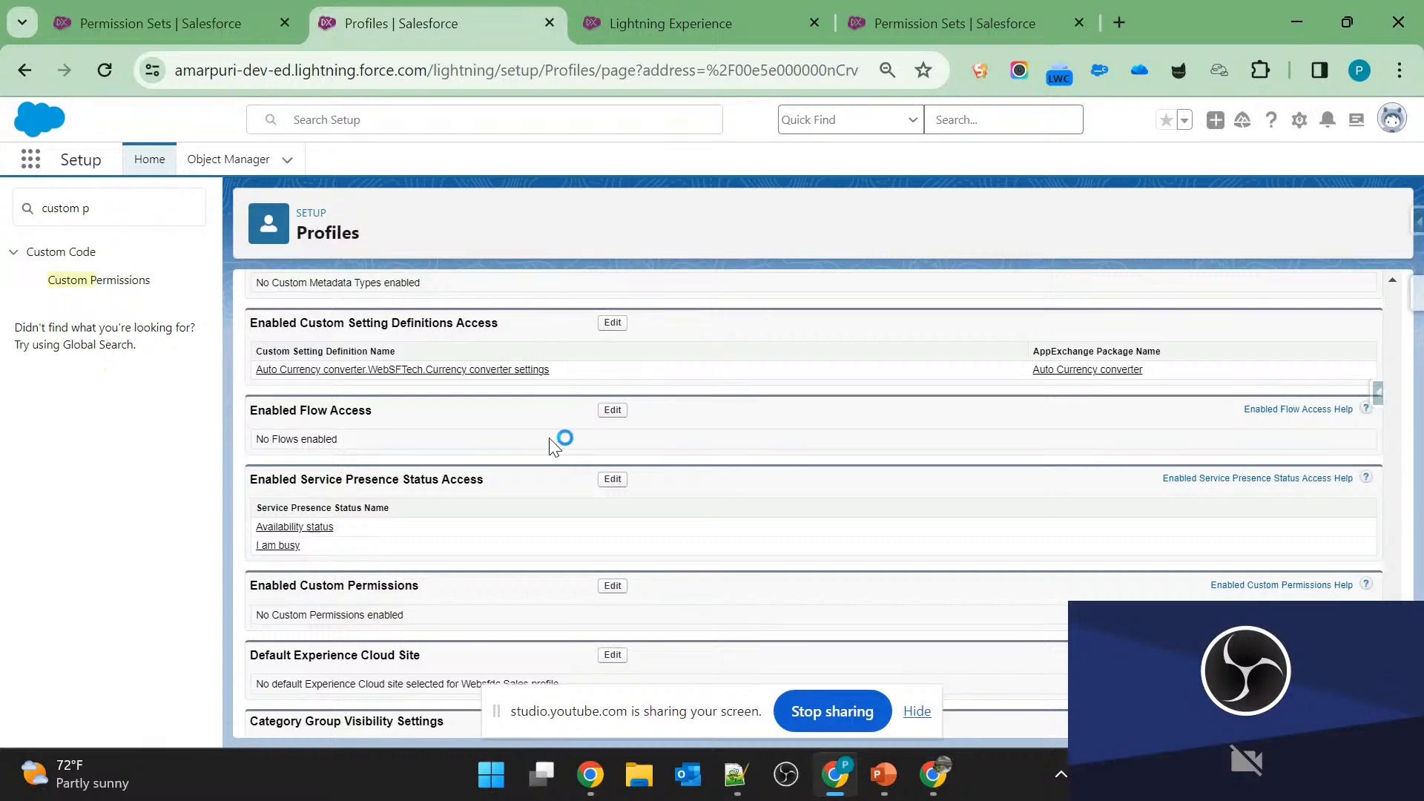
Enable the amrik.Company Address custom permission for the Websfdc Sales profile, checking it against the Custom Permissions list, and save.
{"action": "scroll", "coordinate": [673, 334], "scroll_direction": "up", "scroll_amount": 1}
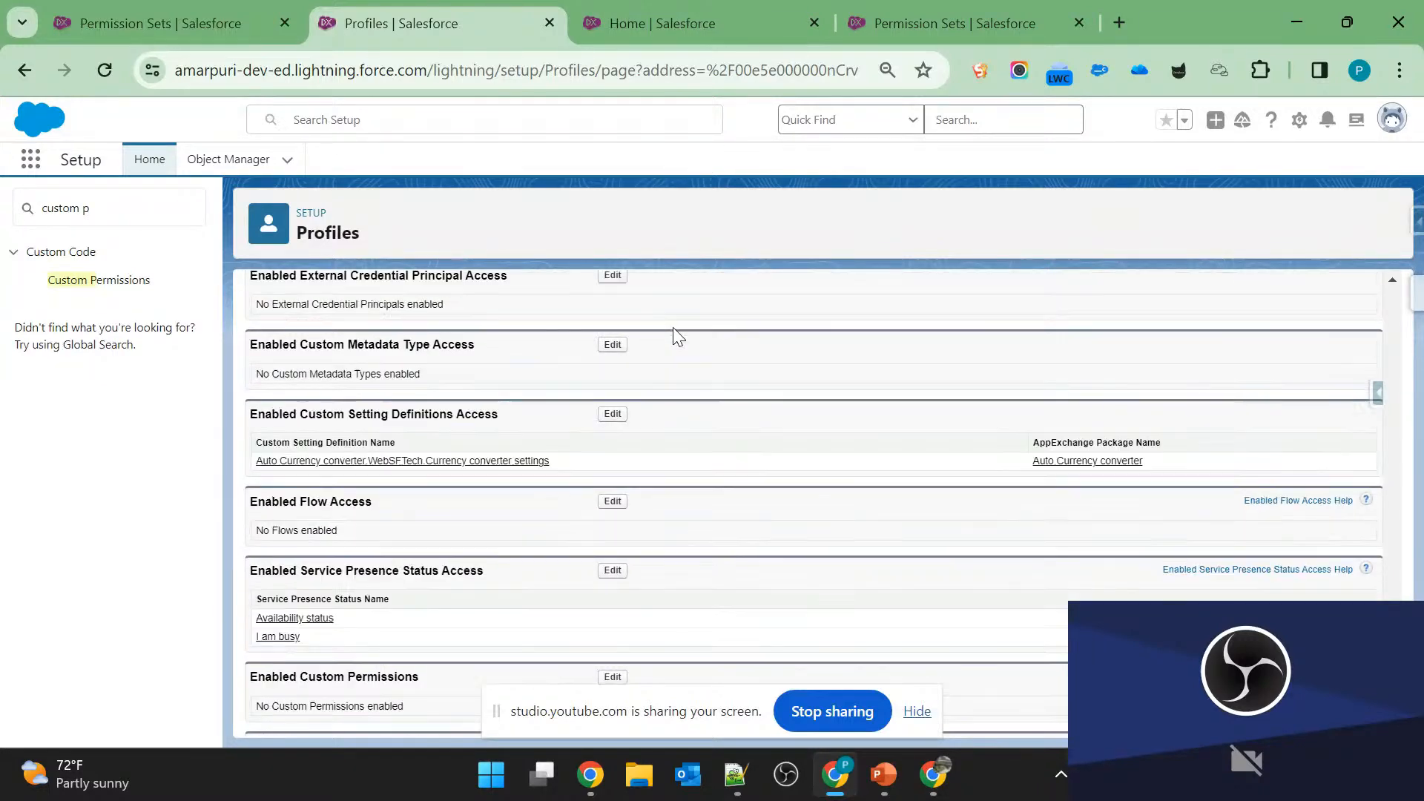
{"action": "scroll", "coordinate": [667, 384], "scroll_direction": "down", "scroll_amount": 1}
{"action": "key", "text": "ctrl+f"}
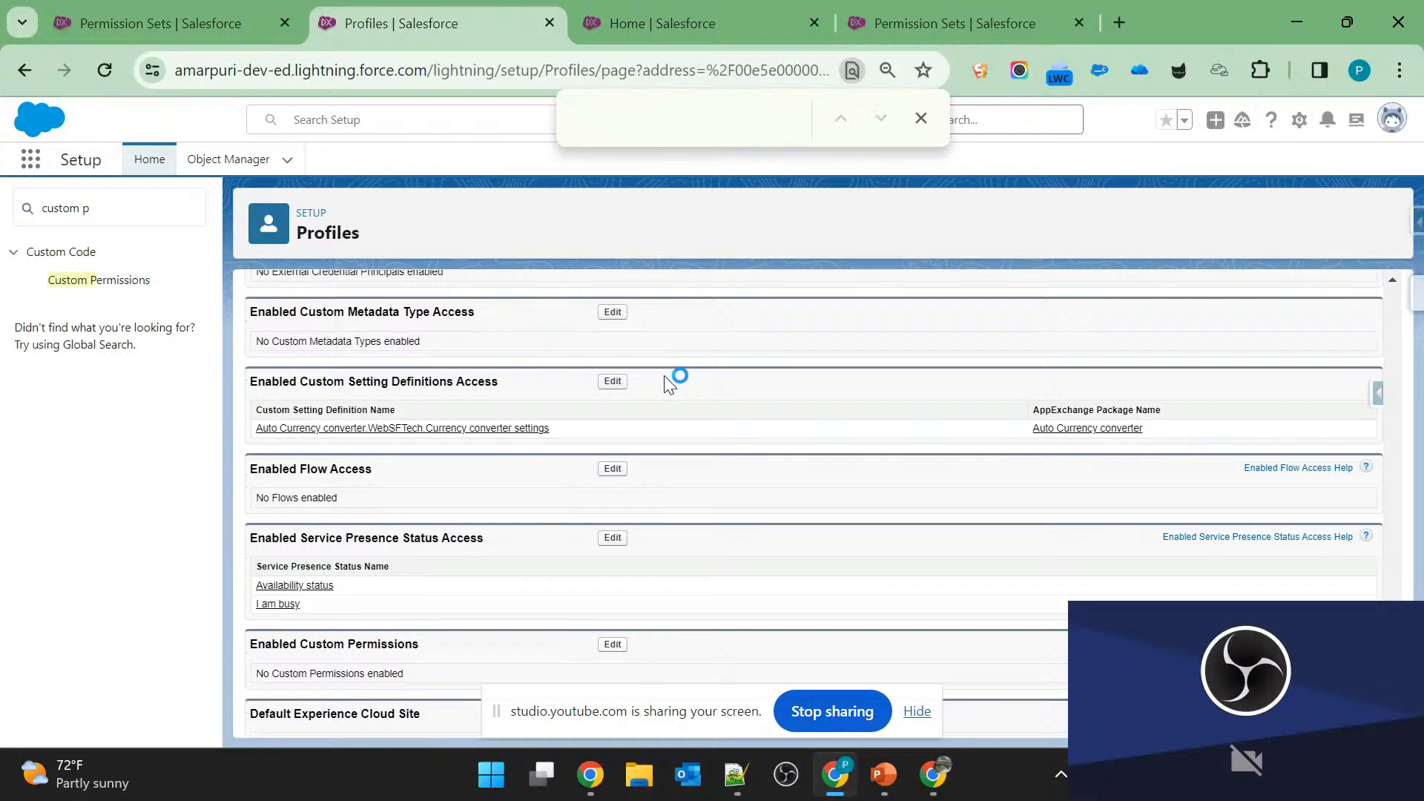
{"action": "scroll", "coordinate": [452, 594], "scroll_direction": "down", "scroll_amount": 1}
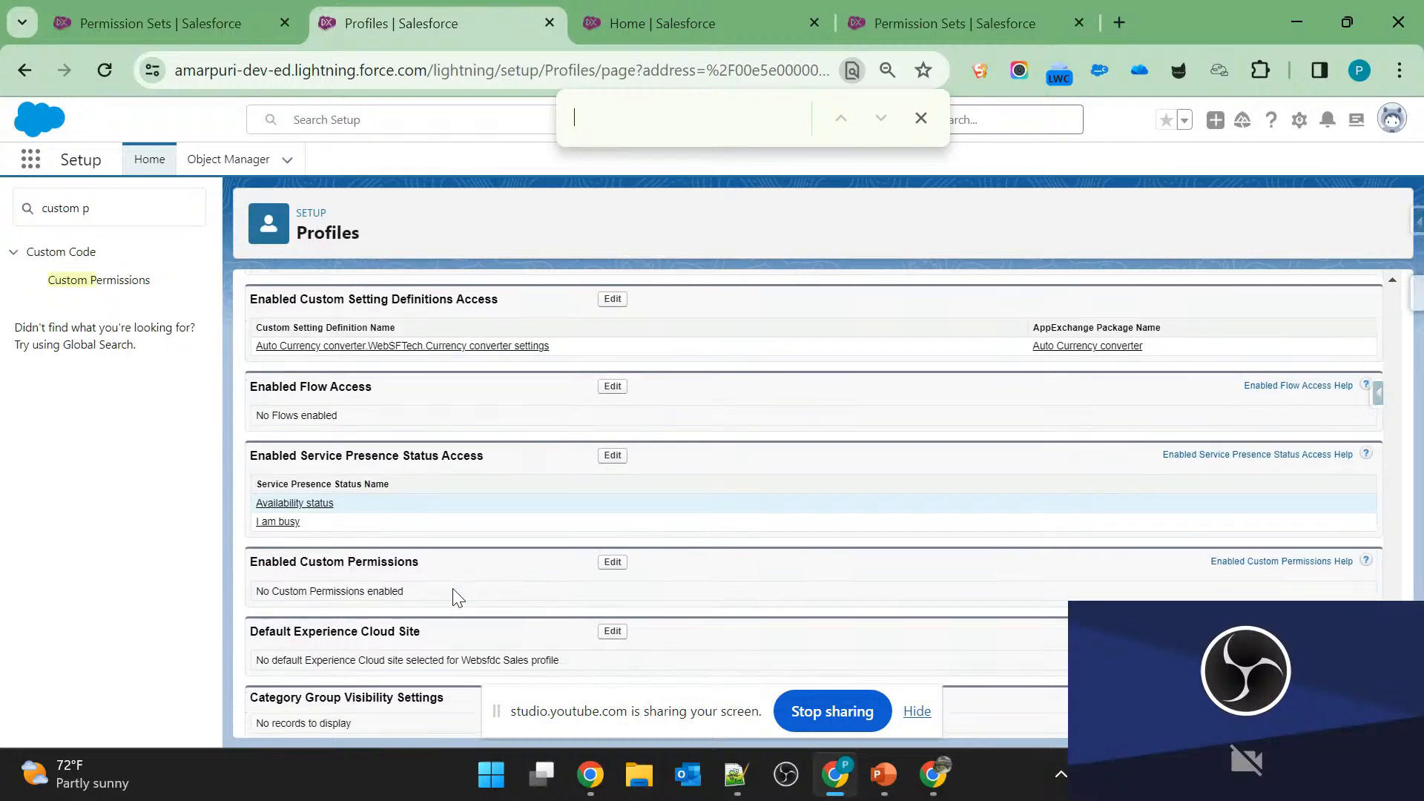
{"action": "left_click", "coordinate": [614, 562]}
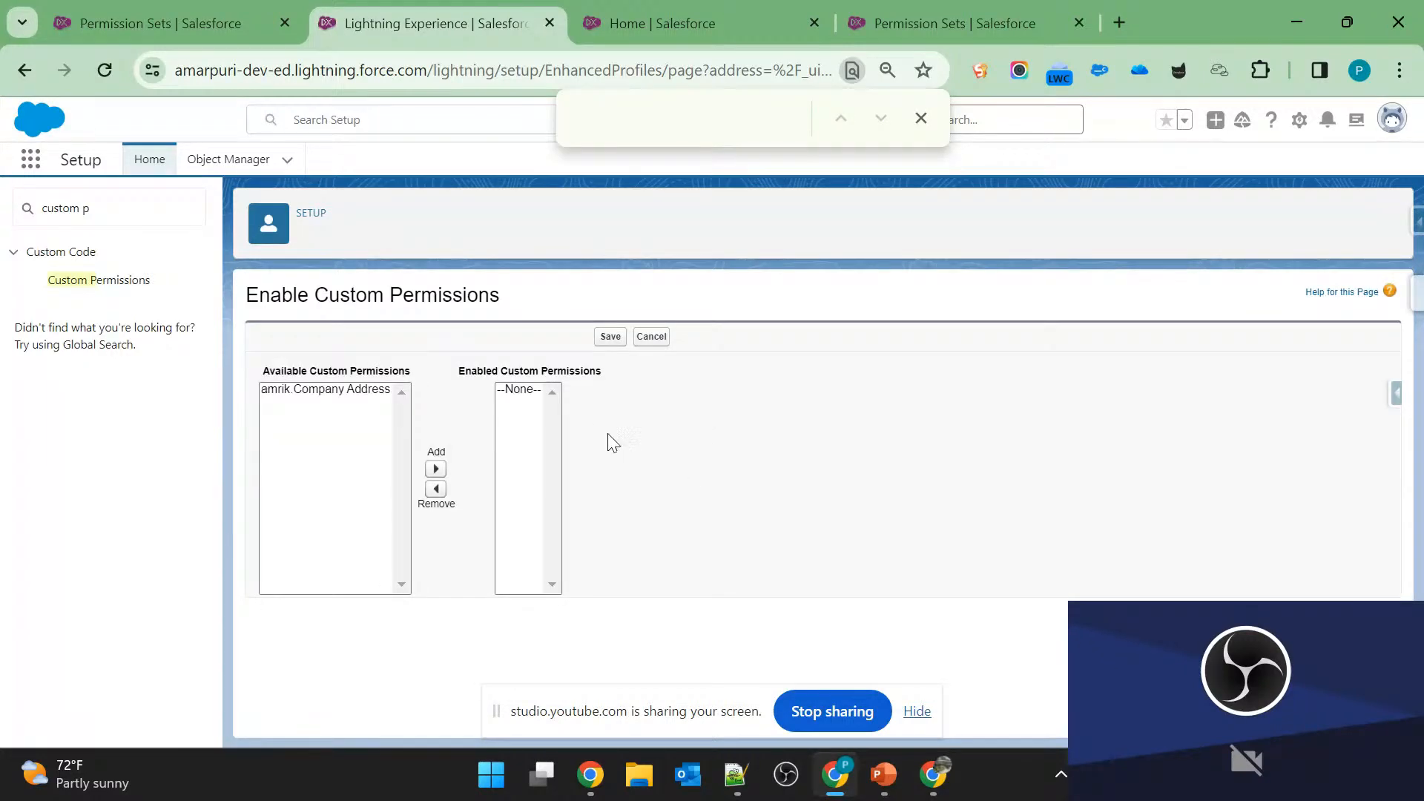
{"action": "left_click", "coordinate": [373, 400]}
{"action": "key", "text": "ctrl+Tab"}
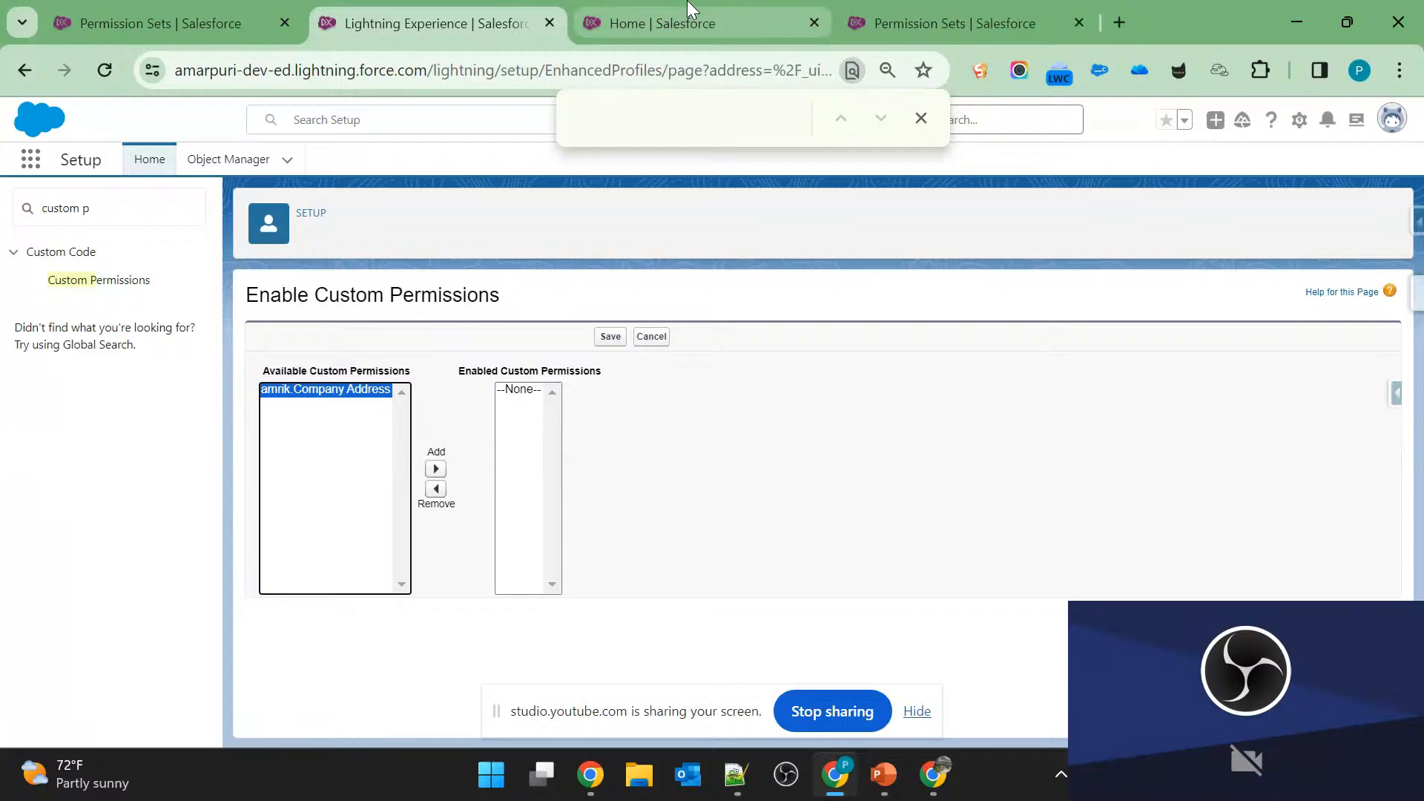
{"action": "triple_click", "coordinate": [422, 420]}
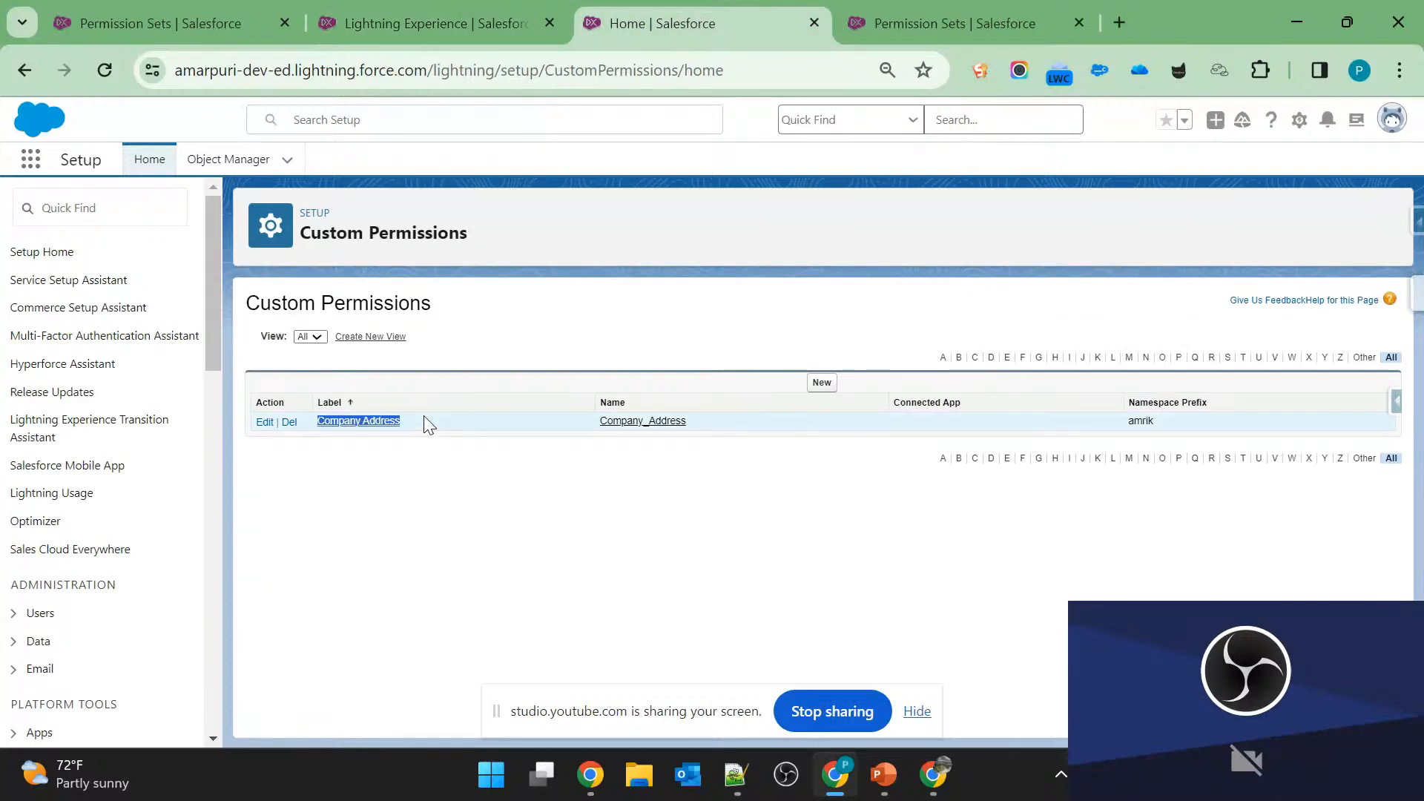
{"action": "left_click", "coordinate": [429, 25]}
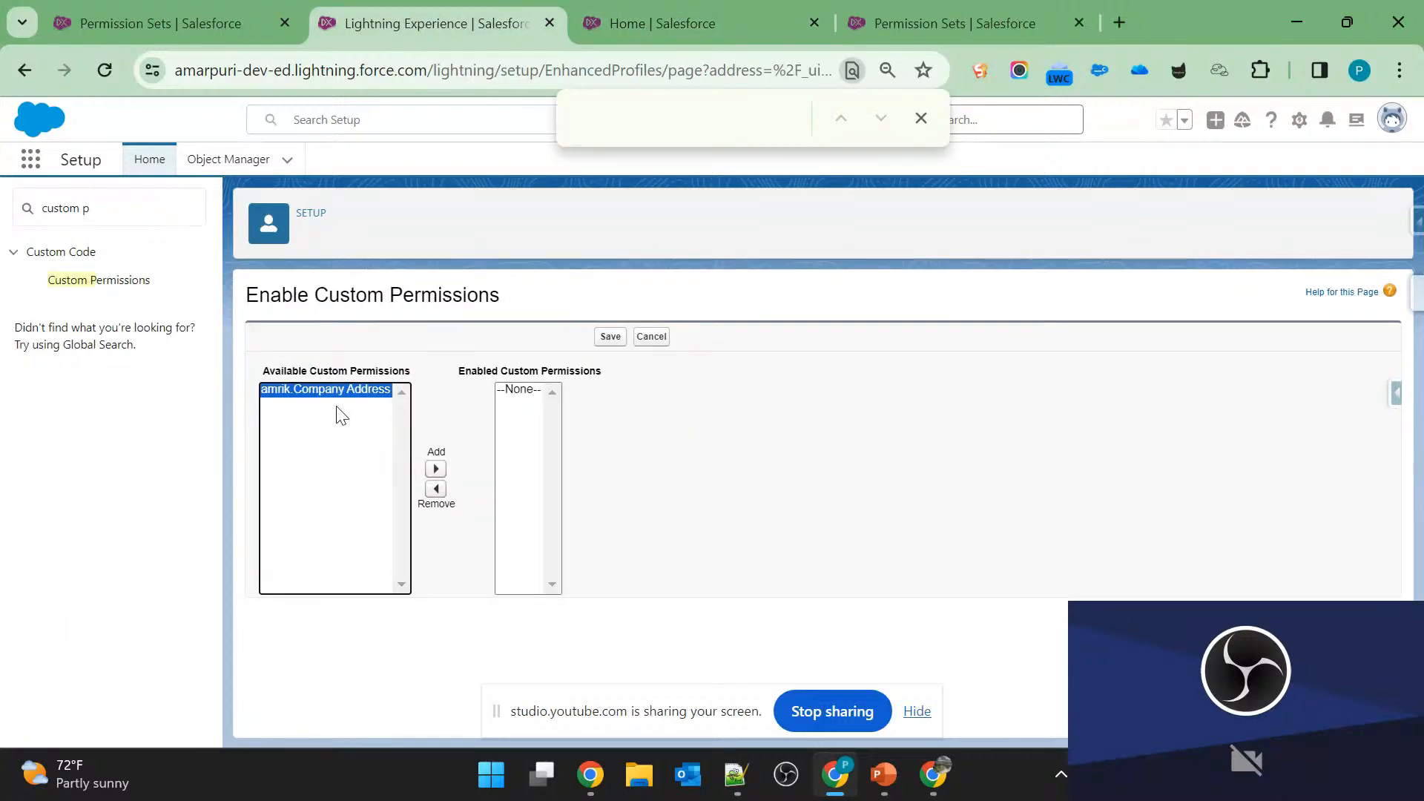
{"action": "left_click", "coordinate": [436, 470]}
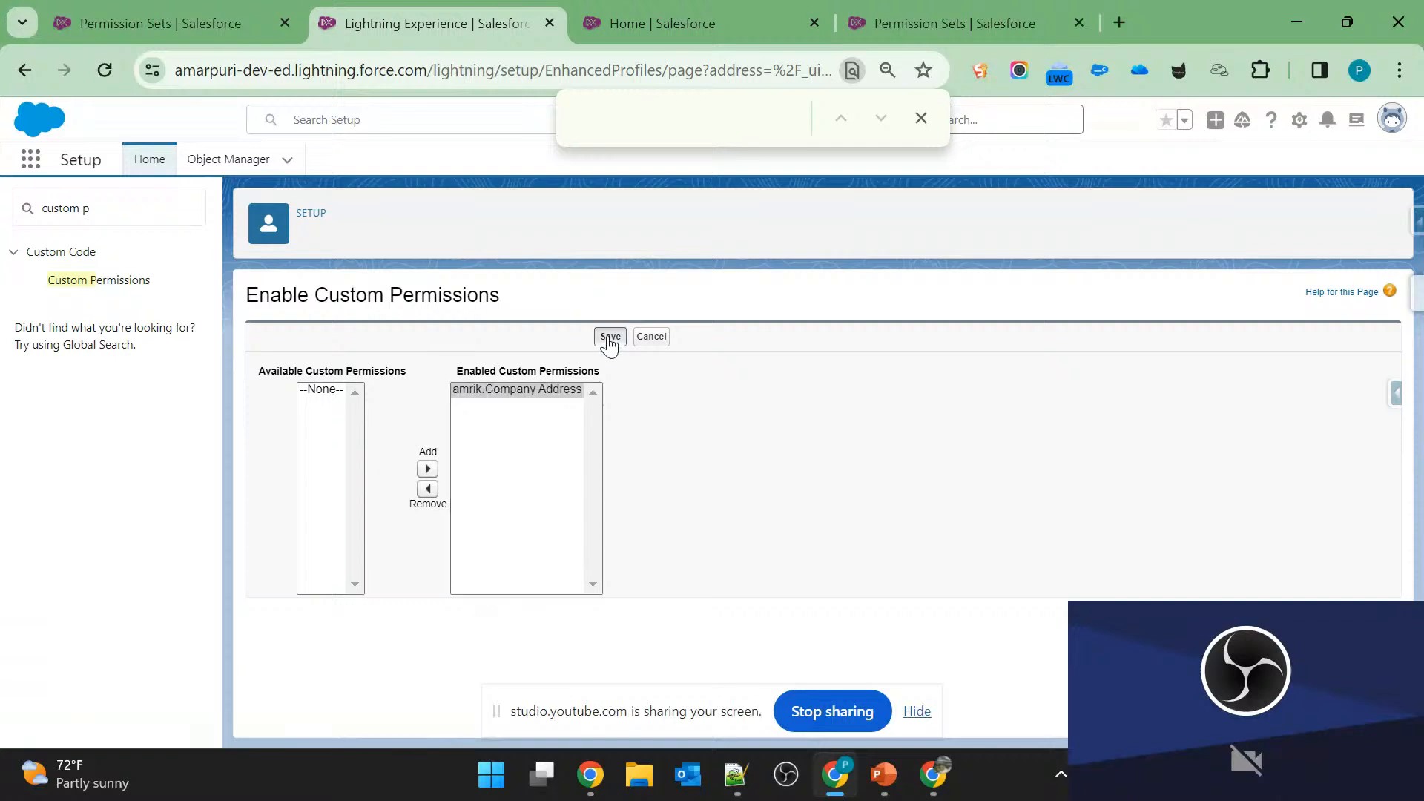
Review the Company Address entry in the Custom Permissions list and consult the questions on slide 4 in PowerPoint.
{"action": "left_click", "coordinate": [719, 30]}
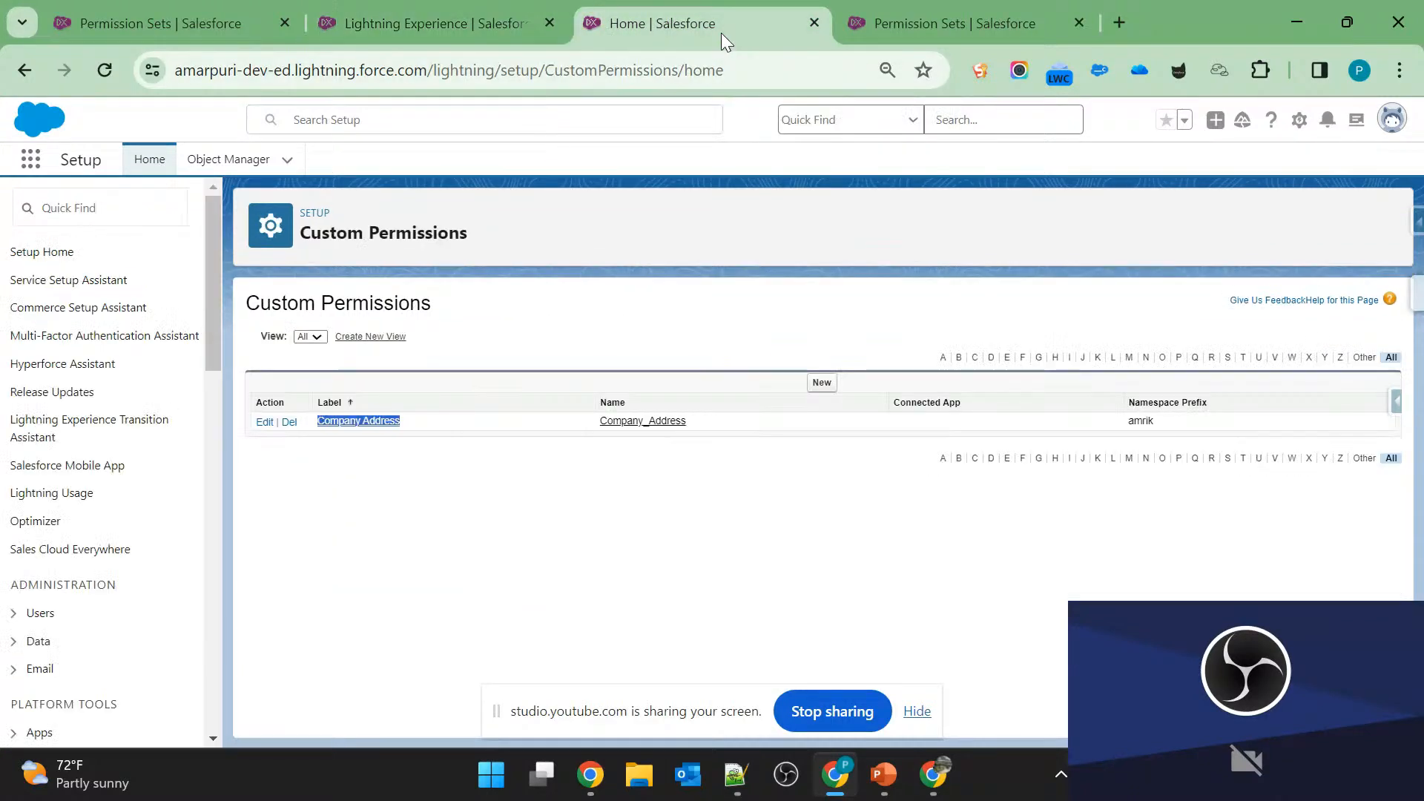
{"action": "triple_click", "coordinate": [457, 419]}
{"action": "left_click", "coordinate": [457, 419]}
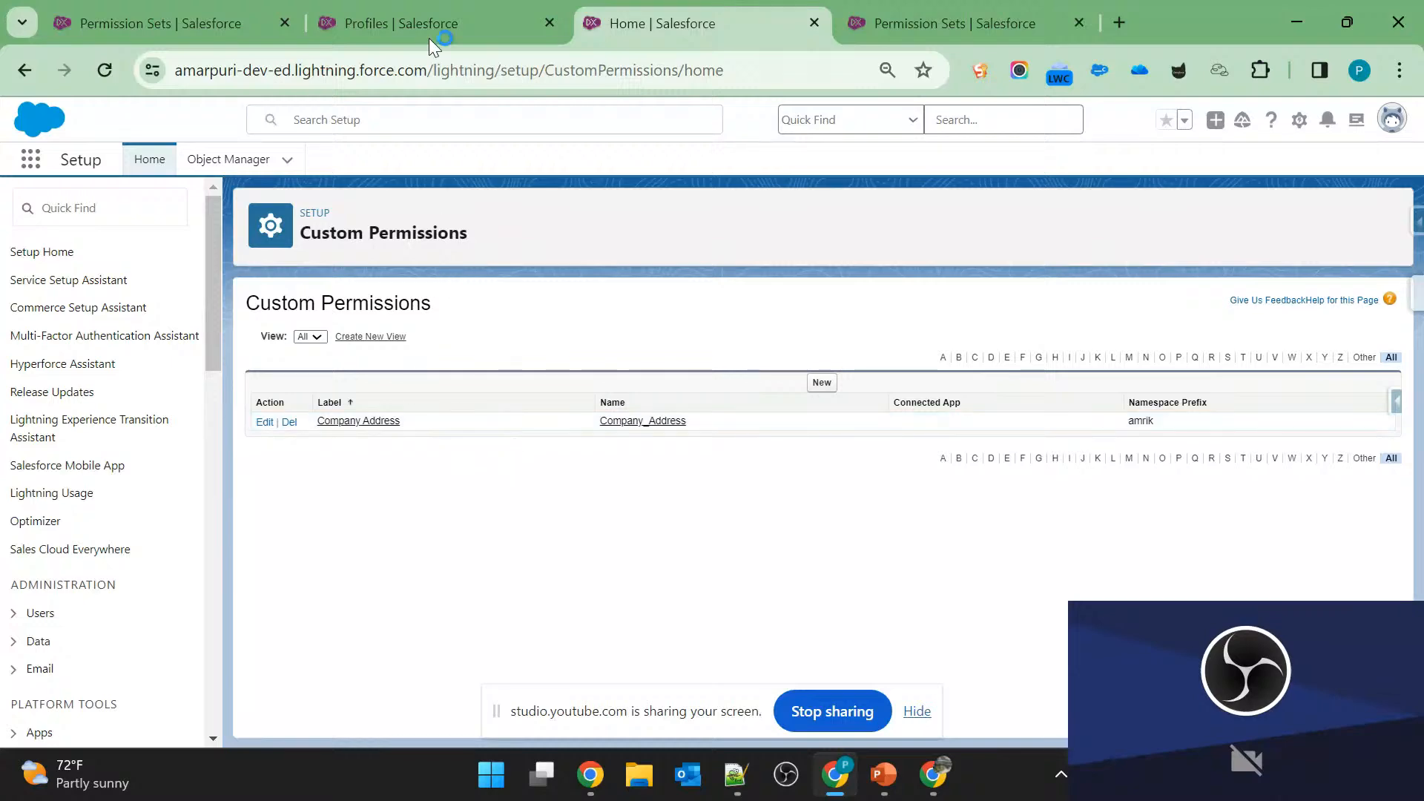
{"action": "left_click", "coordinate": [421, 16]}
{"action": "key", "text": "alt+Tab"}
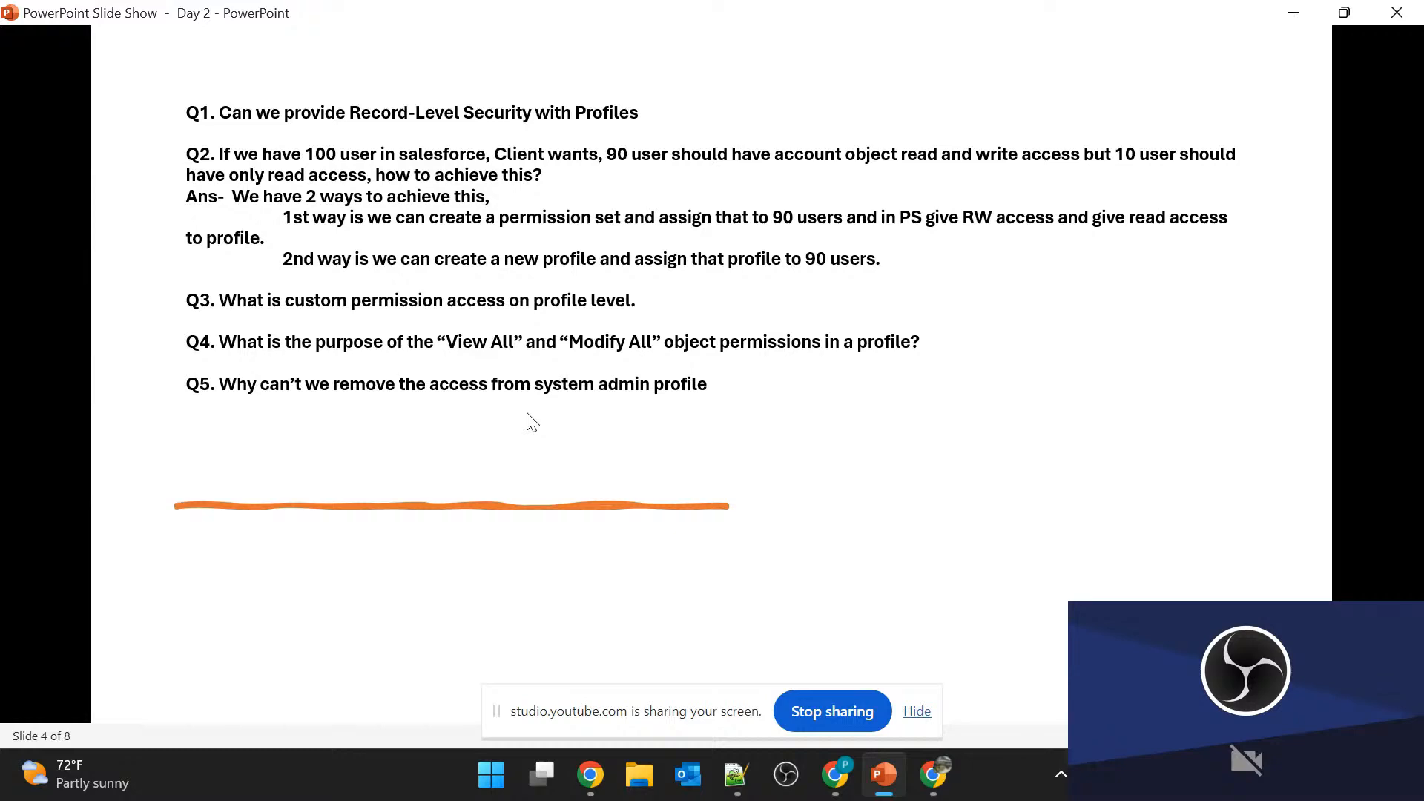
{"action": "key", "text": "alt+Tab"}
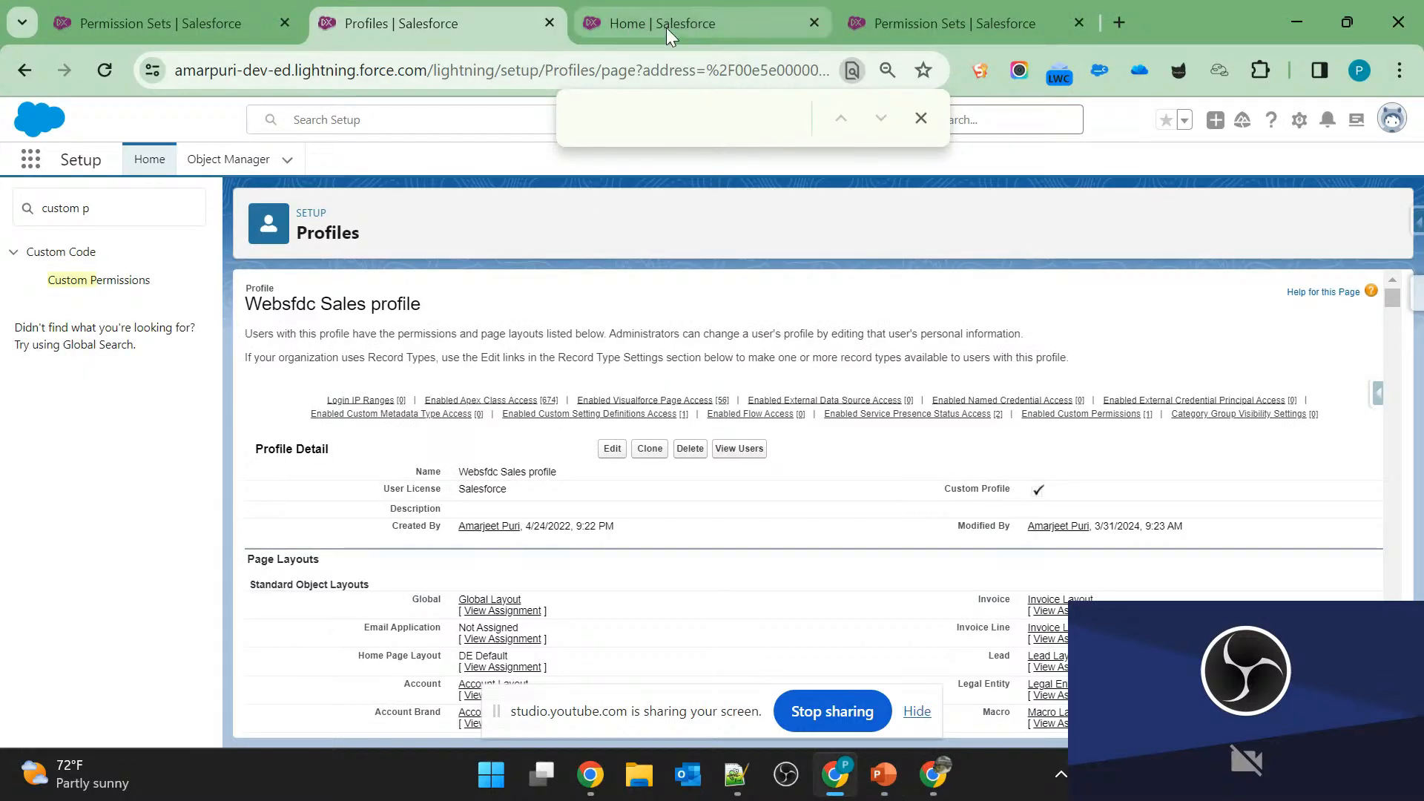
Search Setup for "profile" and open the System Administrator profile for editing.
{"action": "left_click", "coordinate": [123, 205]}
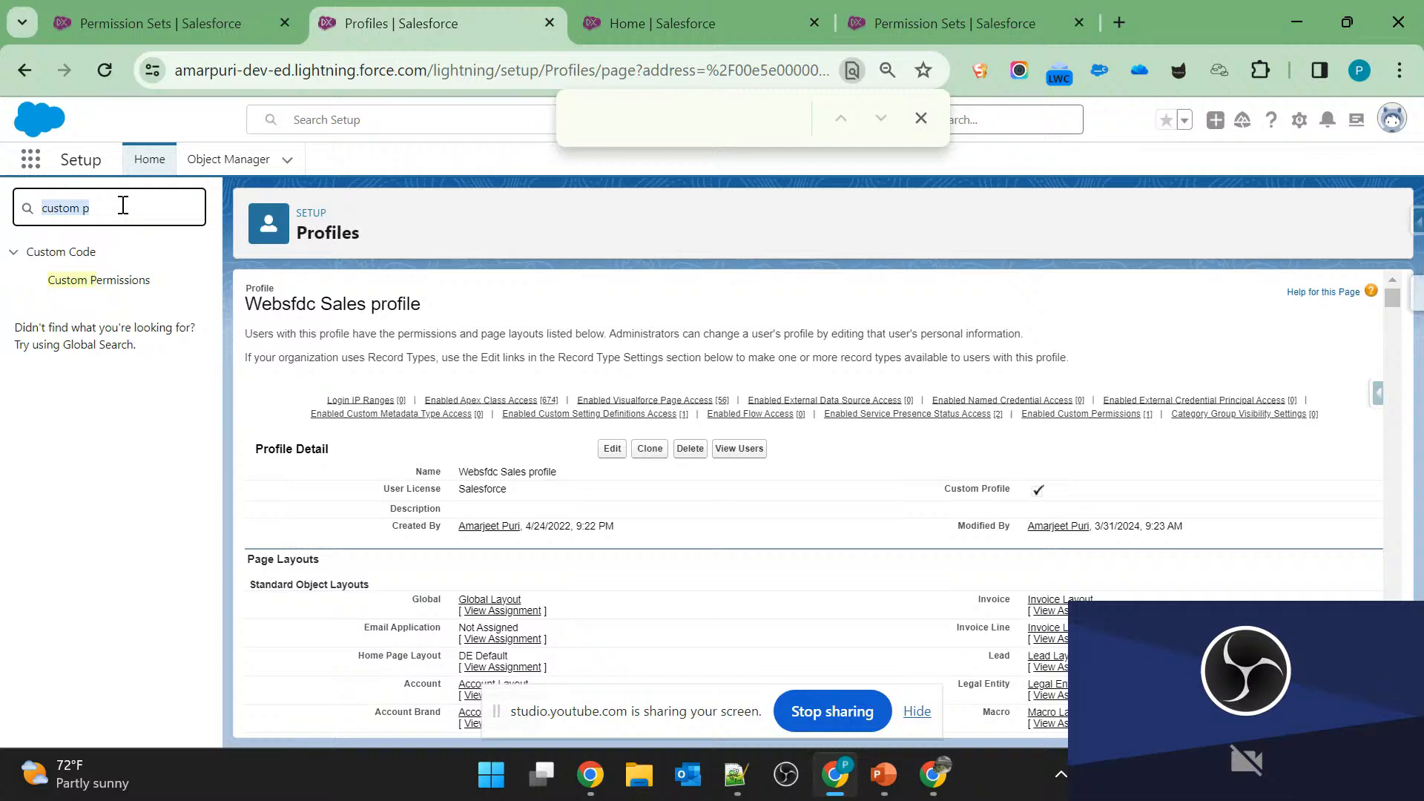
{"action": "type", "text": "profile"}
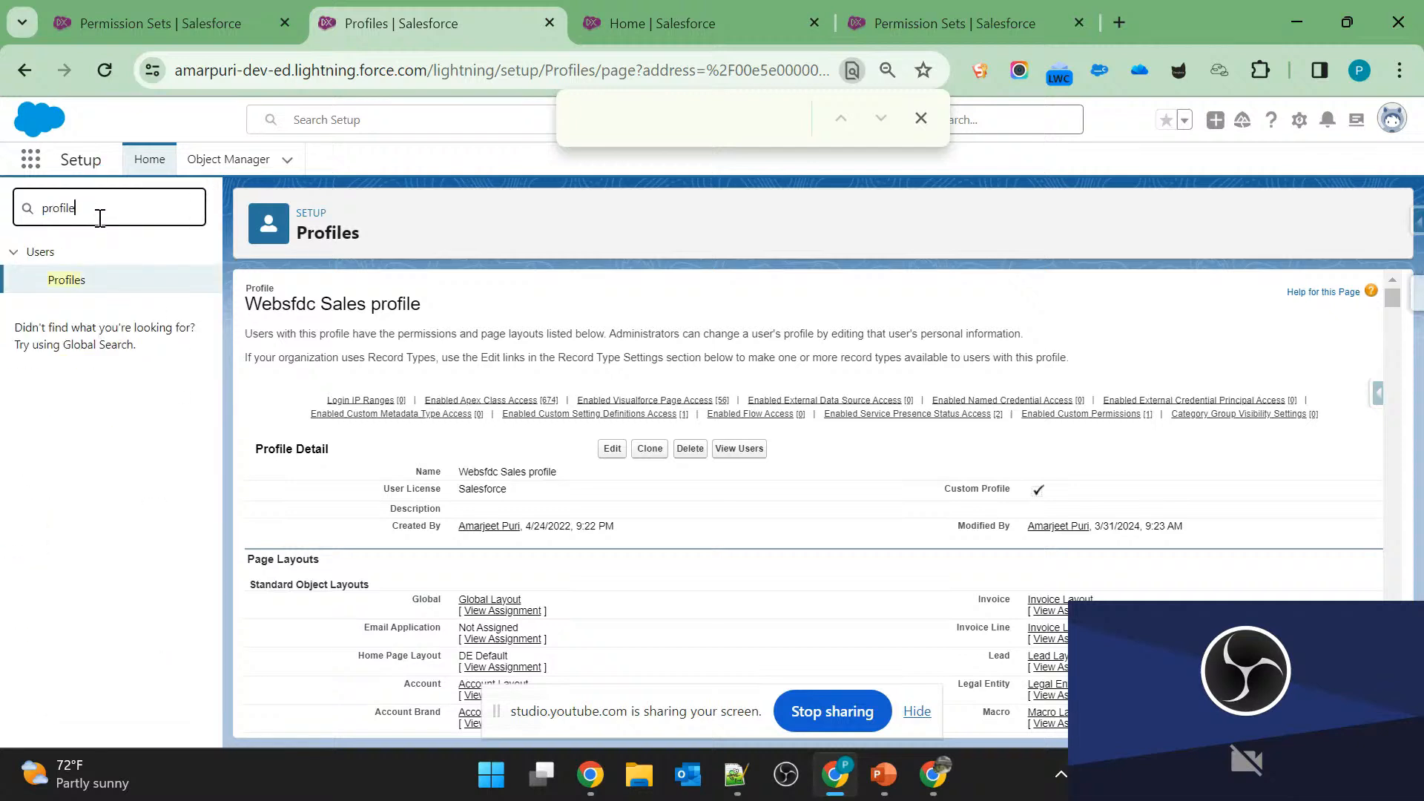
{"action": "left_click", "coordinate": [74, 286]}
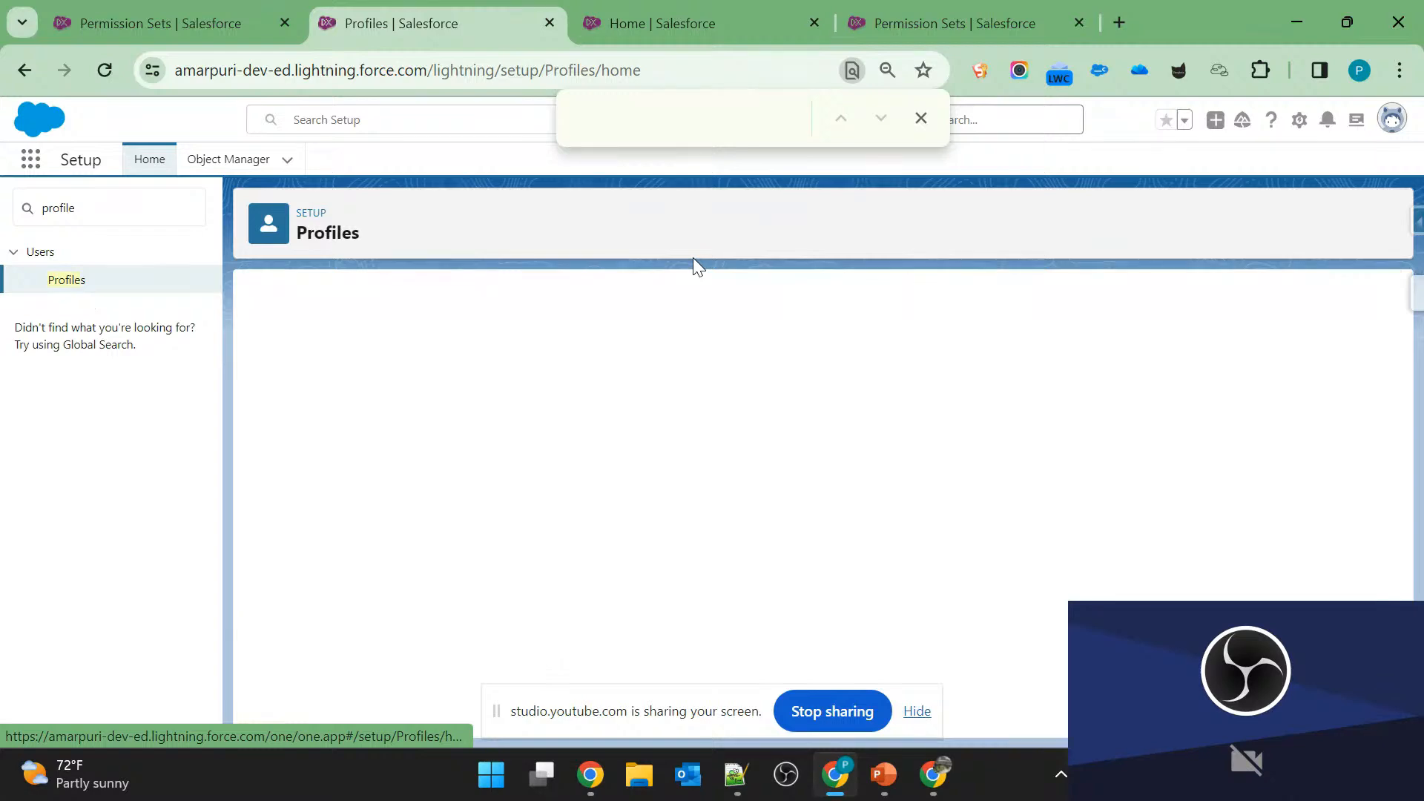
{"action": "scroll", "coordinate": [540, 572], "scroll_direction": "down", "scroll_amount": 10}
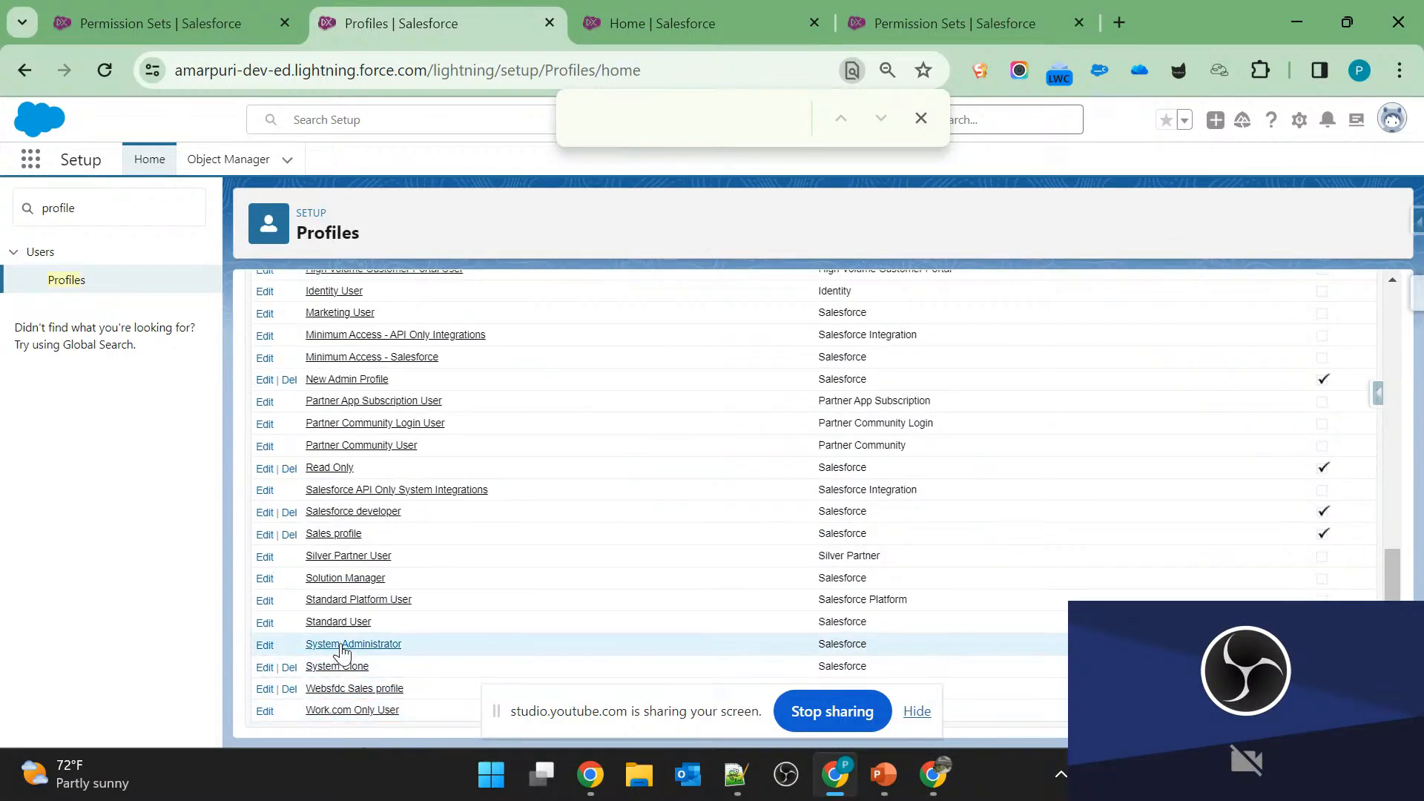
{"action": "left_click", "coordinate": [265, 646]}
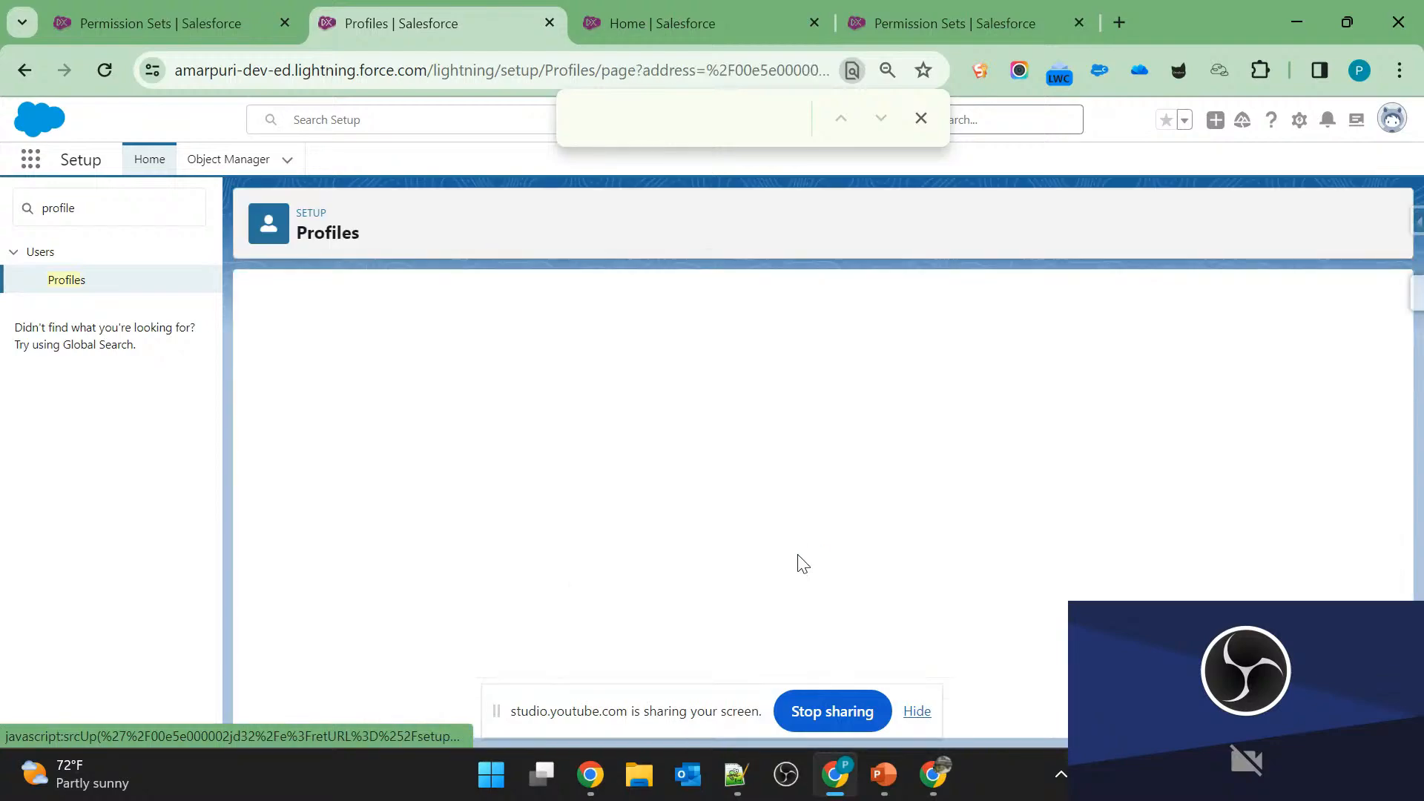
{"action": "left_click", "coordinate": [920, 118]}
Examine the Accounts row in the System Administrator profile's Standard Object Permissions.
{"action": "scroll", "coordinate": [773, 610], "scroll_direction": "down", "scroll_amount": 10}
{"action": "scroll", "coordinate": [772, 610], "scroll_direction": "down", "scroll_amount": 15}
{"action": "scroll", "coordinate": [772, 609], "scroll_direction": "down", "scroll_amount": 10}
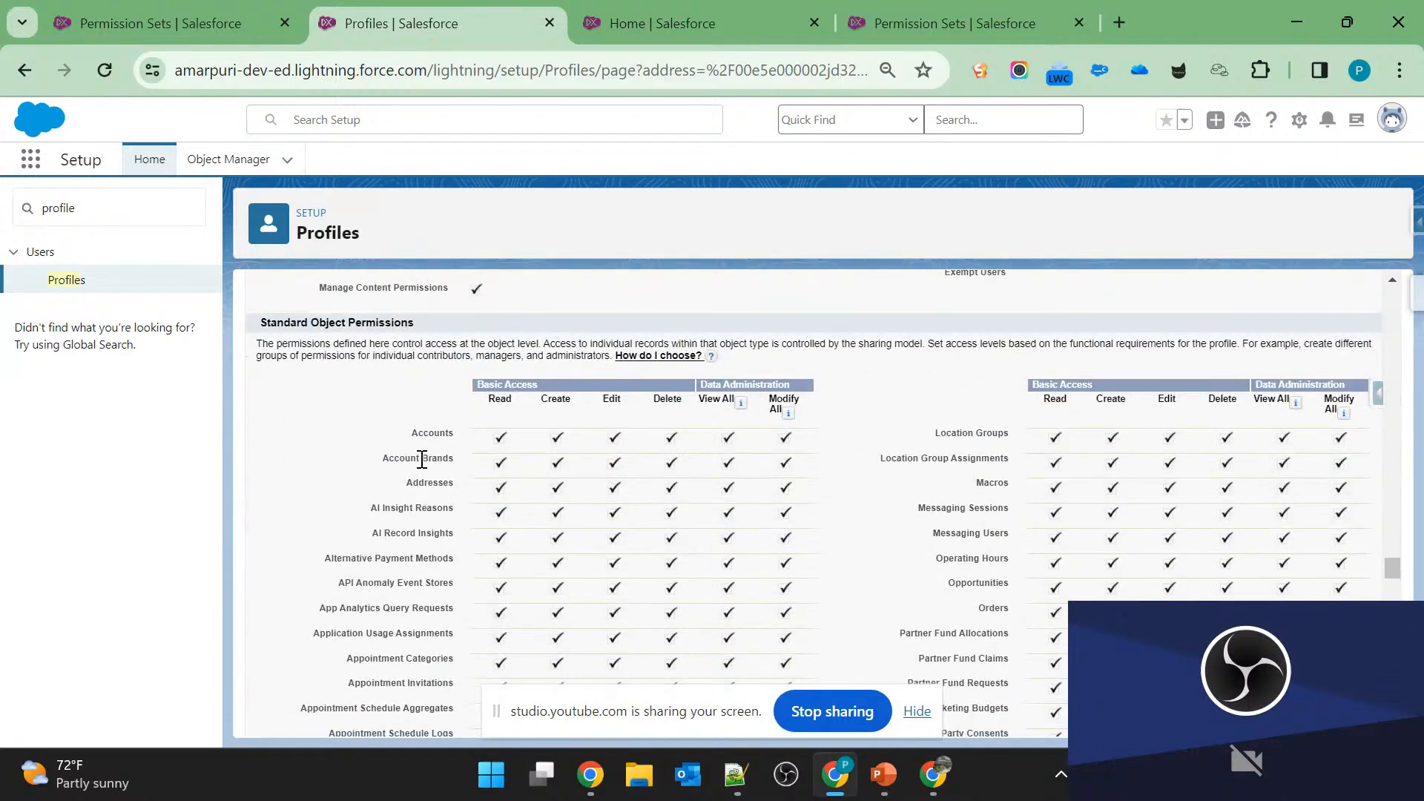
{"action": "left_click_drag", "start_coordinate": [413, 430], "coordinate": [835, 436]}
{"action": "left_click", "coordinate": [835, 435]}
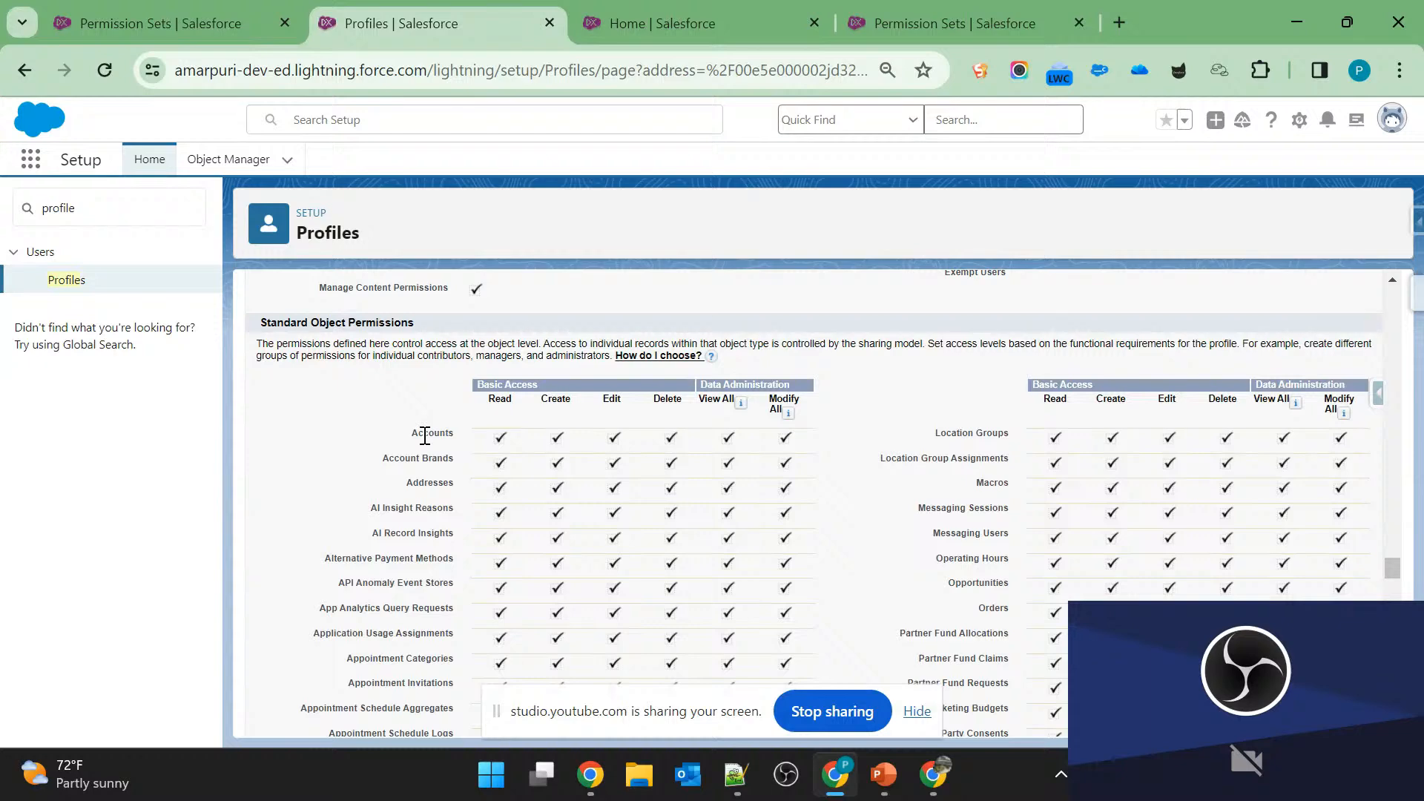
Read the remaining question on slide 4 and the questions on slide 5 in PowerPoint, and return to Salesforce.
{"action": "key", "text": "alt+Tab"}
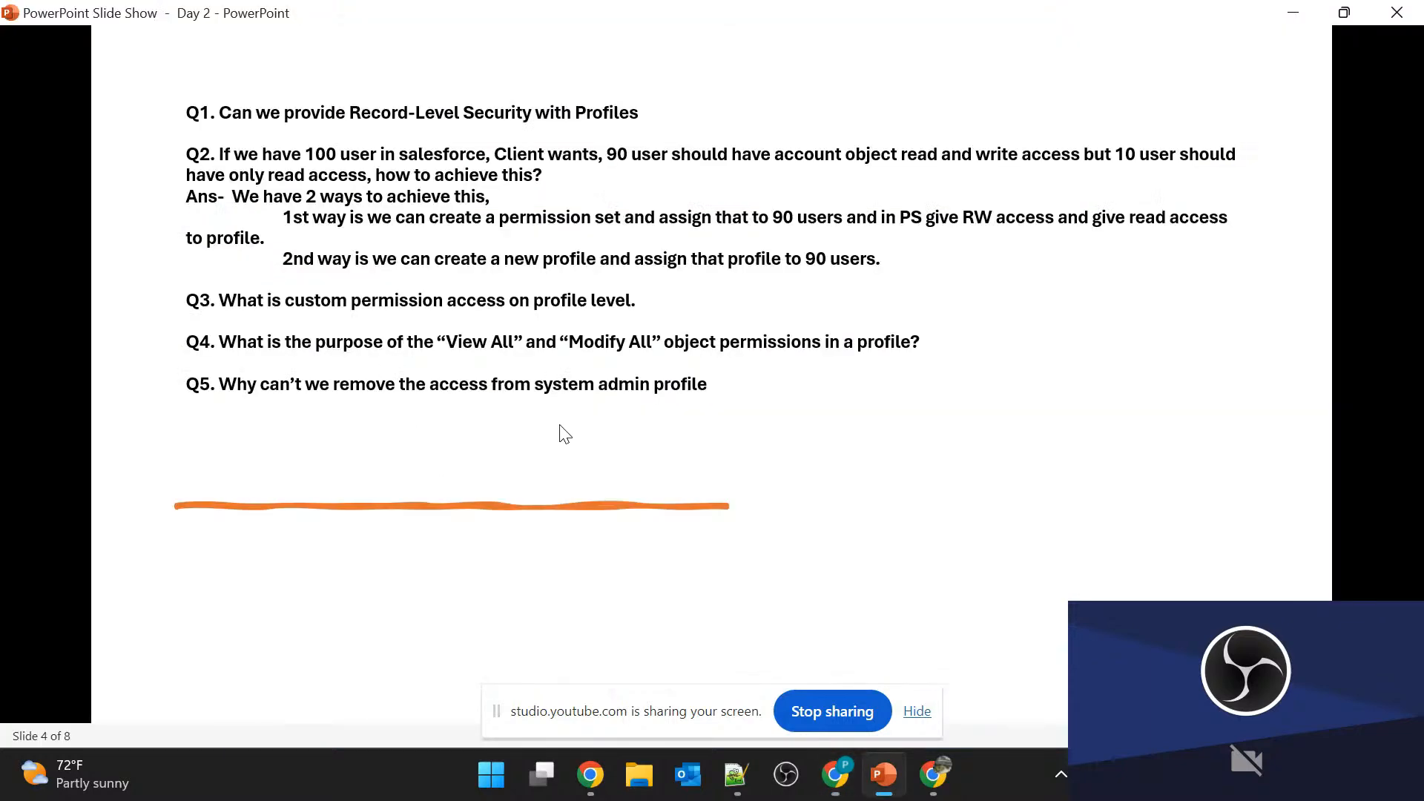
{"action": "left_click", "coordinate": [707, 354]}
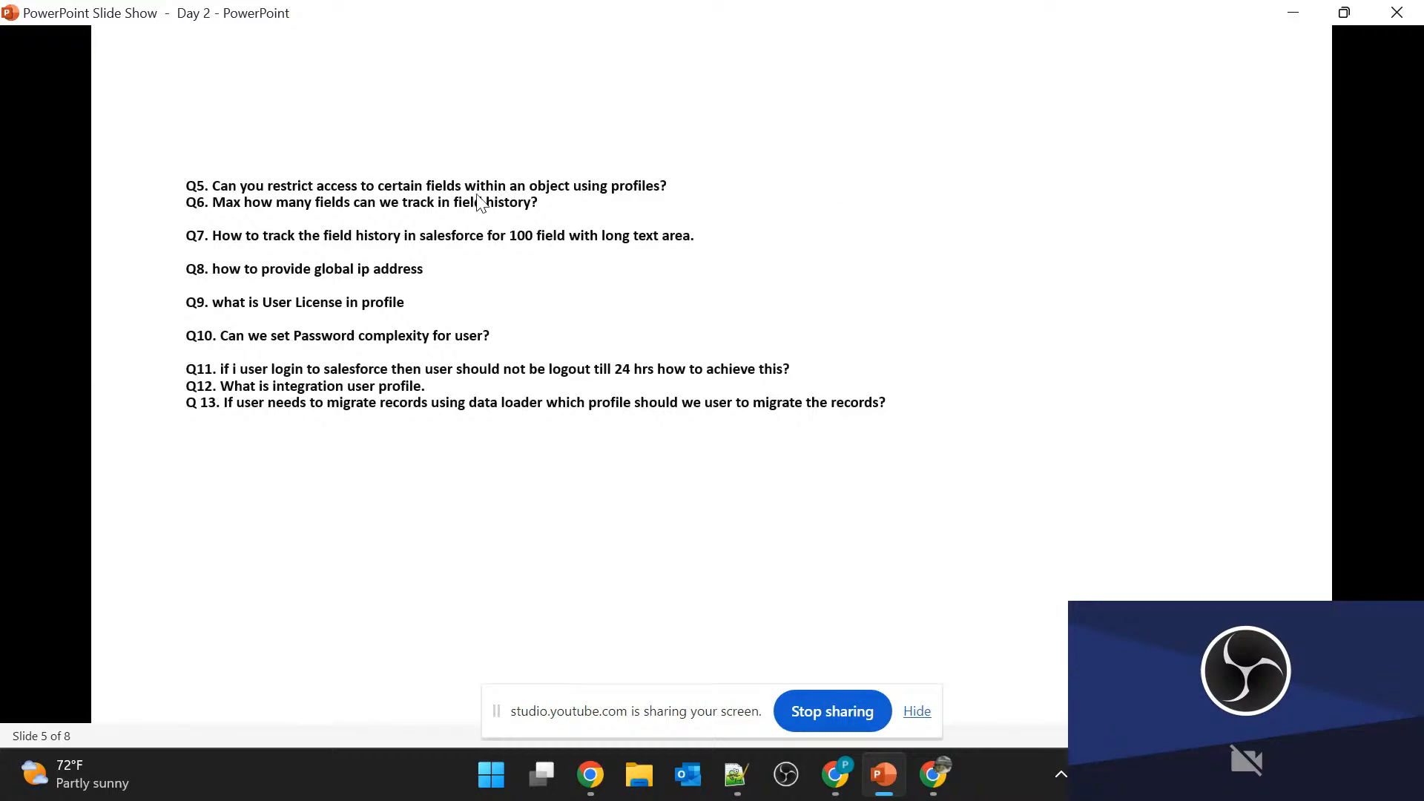
{"action": "key", "text": "alt+Tab"}
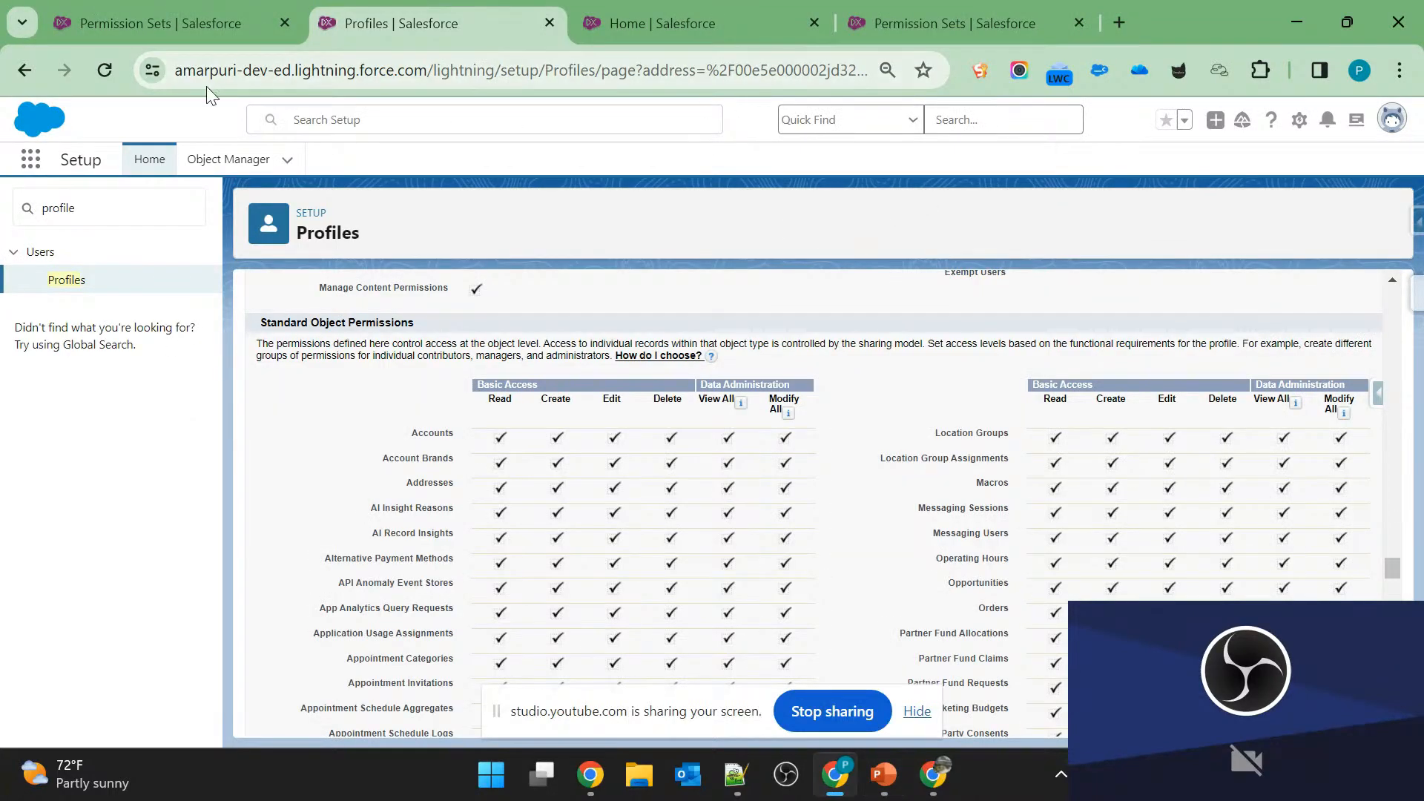
Try to open the field history tracking settings of the Account Brand object in Object Manager.
{"action": "left_click", "coordinate": [214, 163]}
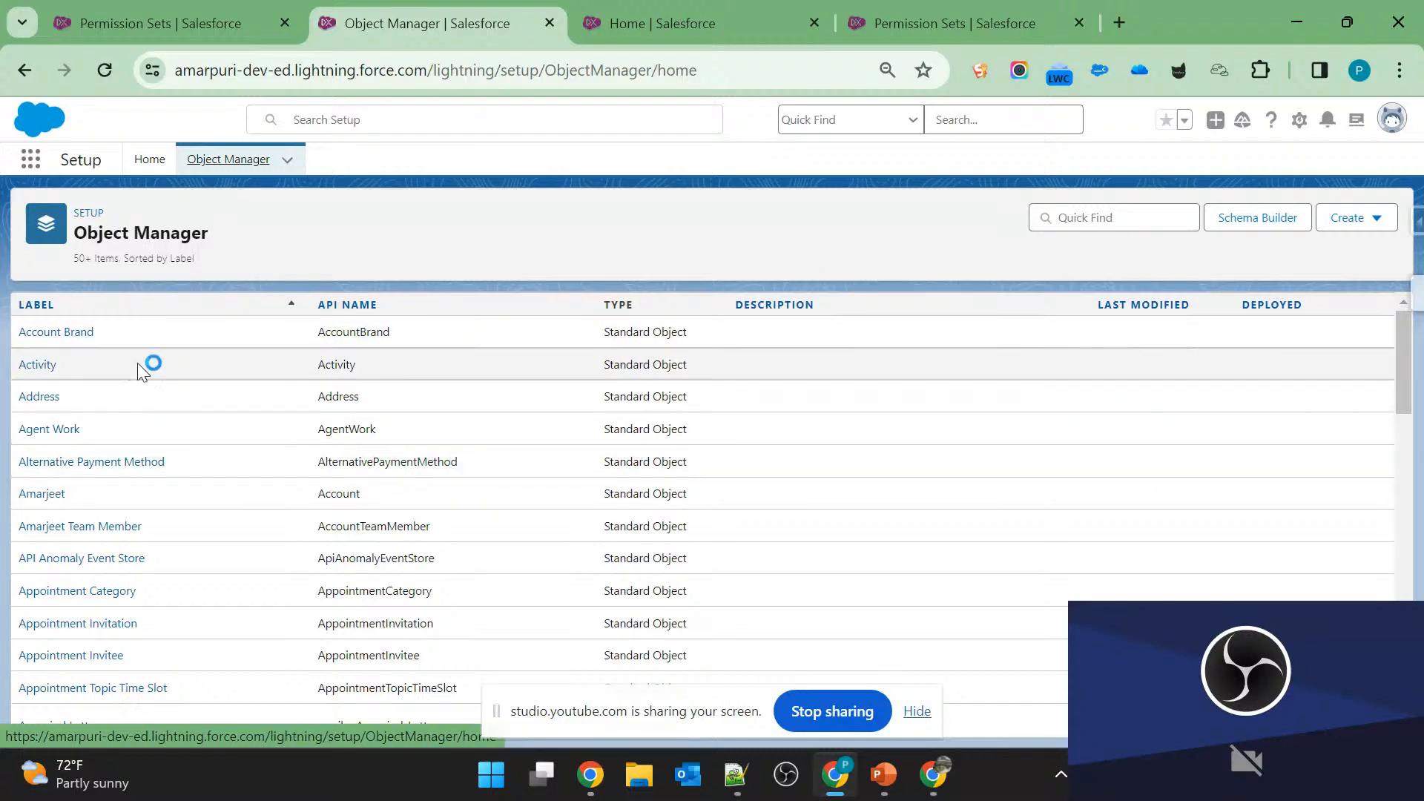
{"action": "left_click", "coordinate": [44, 332]}
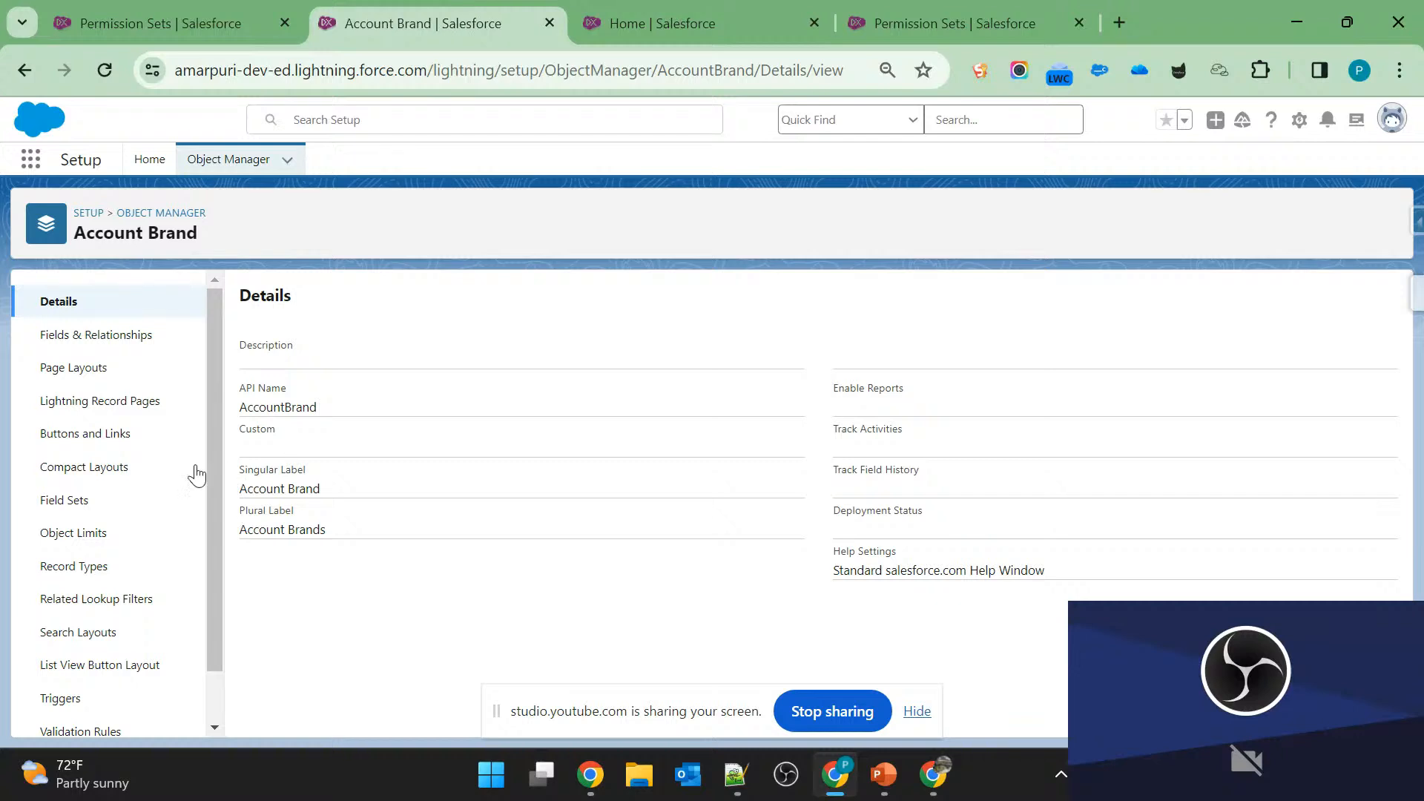
{"action": "left_click", "coordinate": [118, 338]}
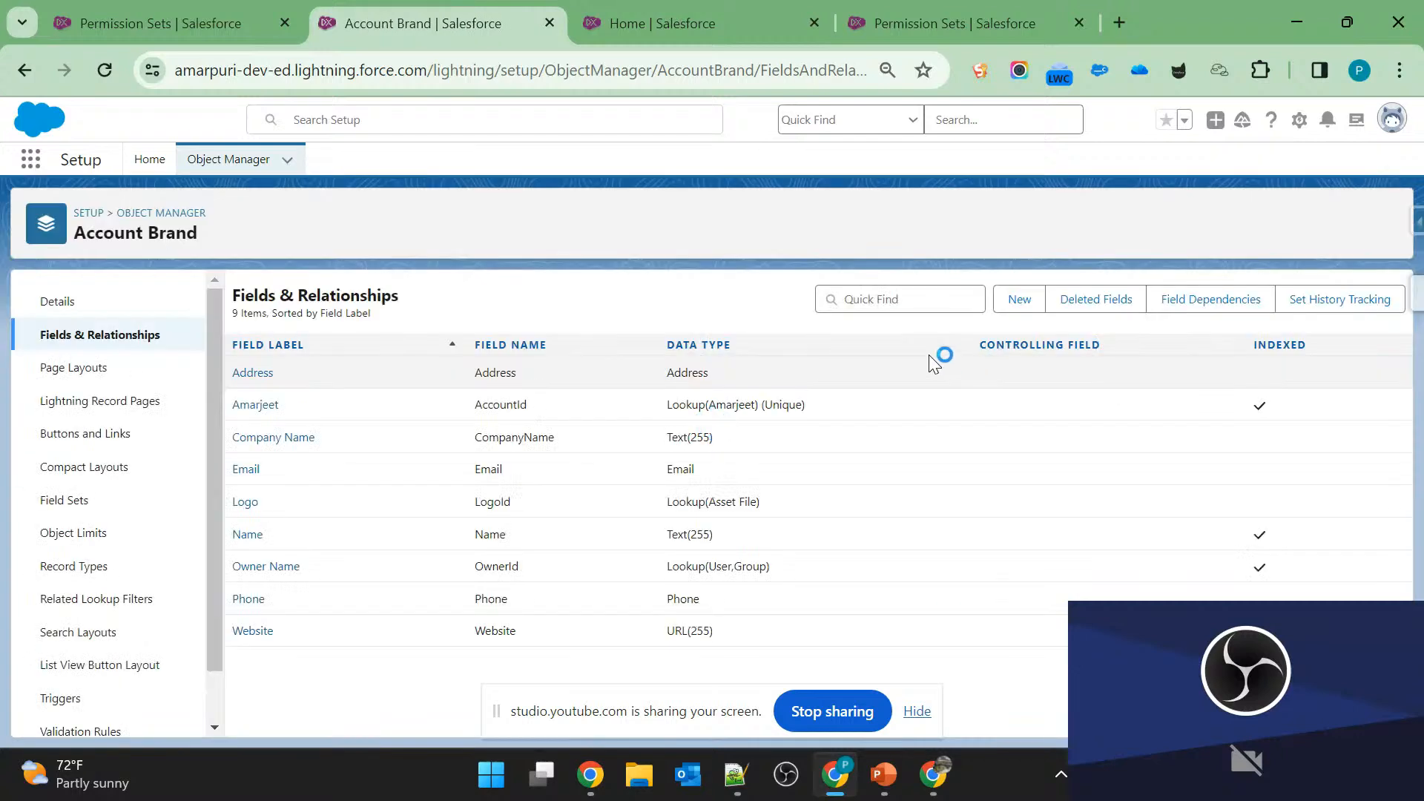
{"action": "left_click", "coordinate": [1348, 300]}
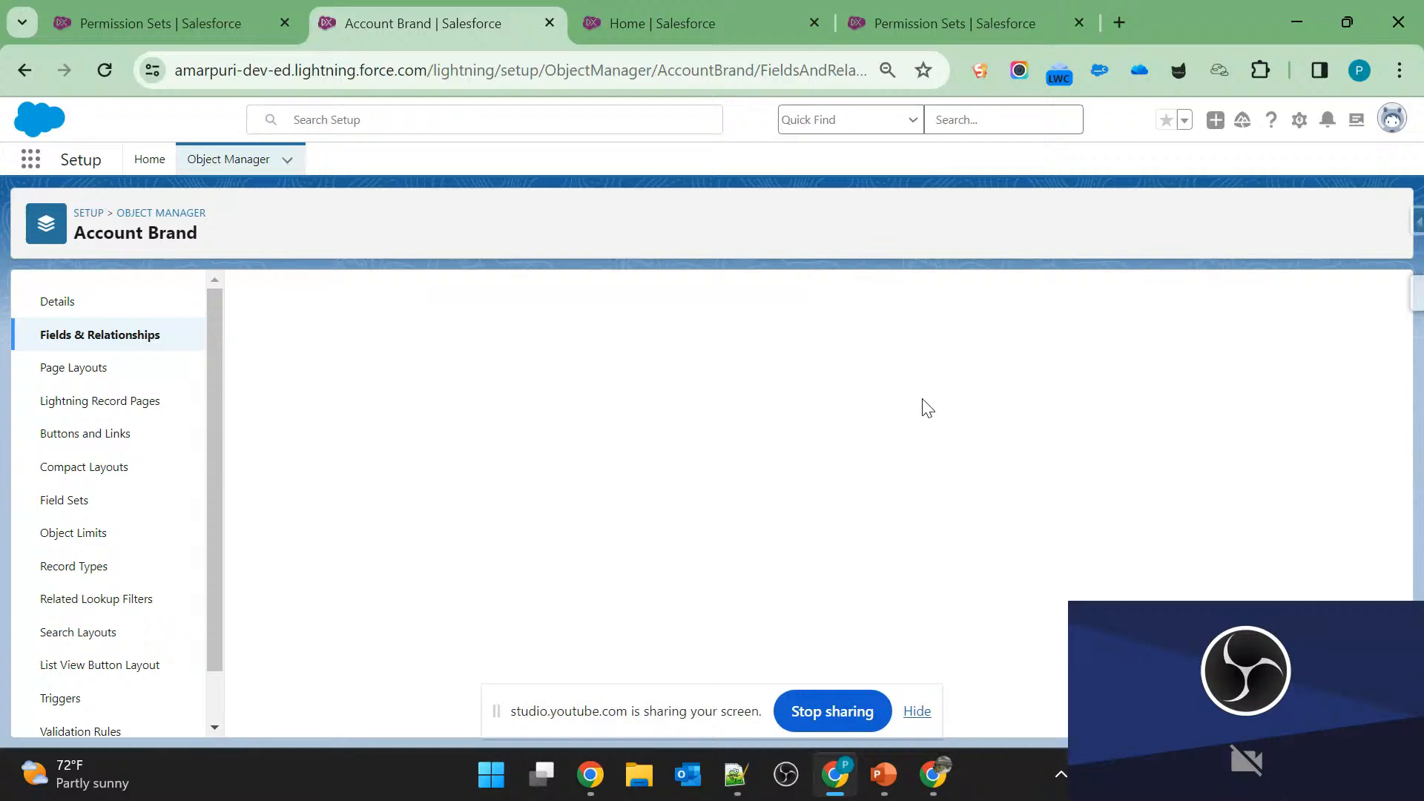
{"action": "left_click", "coordinate": [111, 339]}
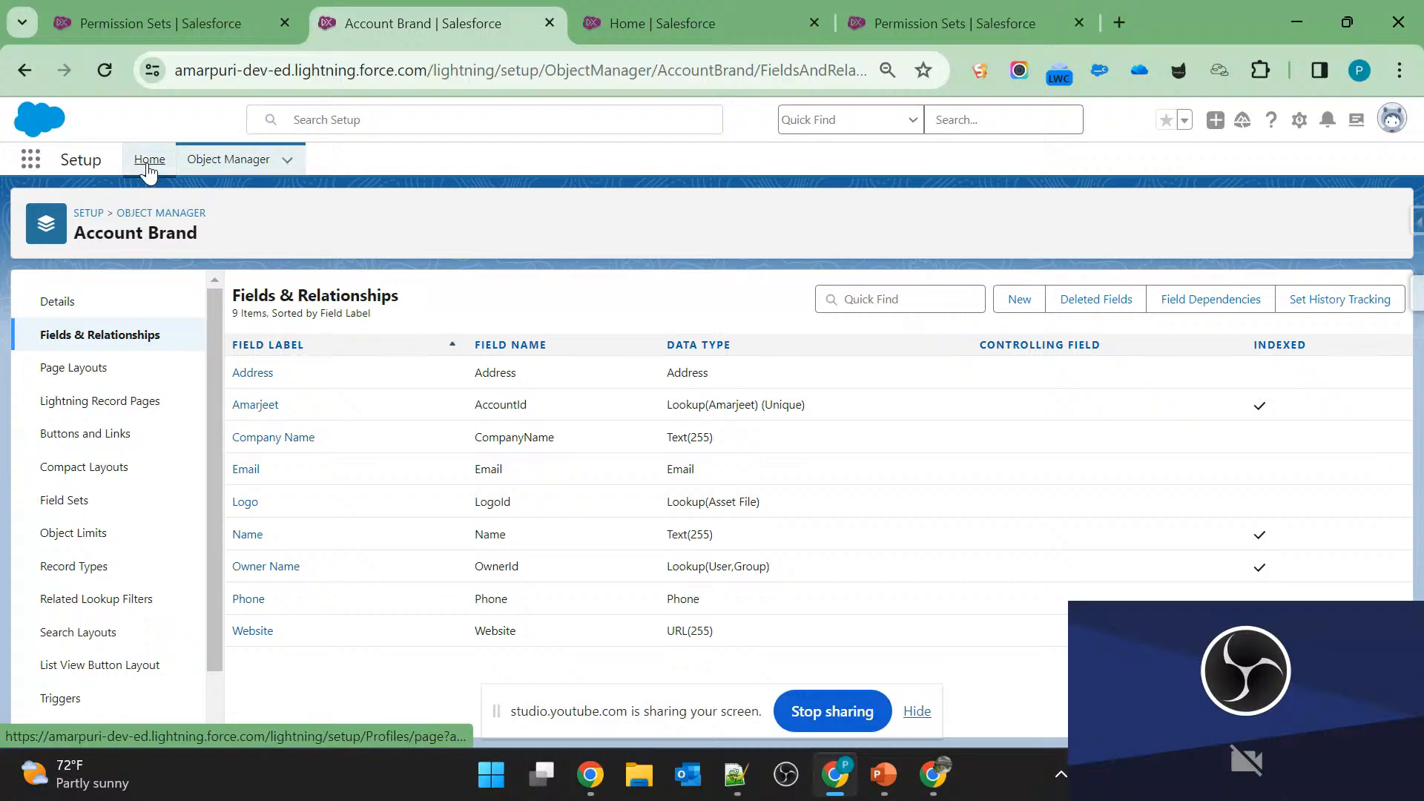
Search Object Manager for "contact" and open the Contact object.
{"action": "left_click", "coordinate": [149, 164]}
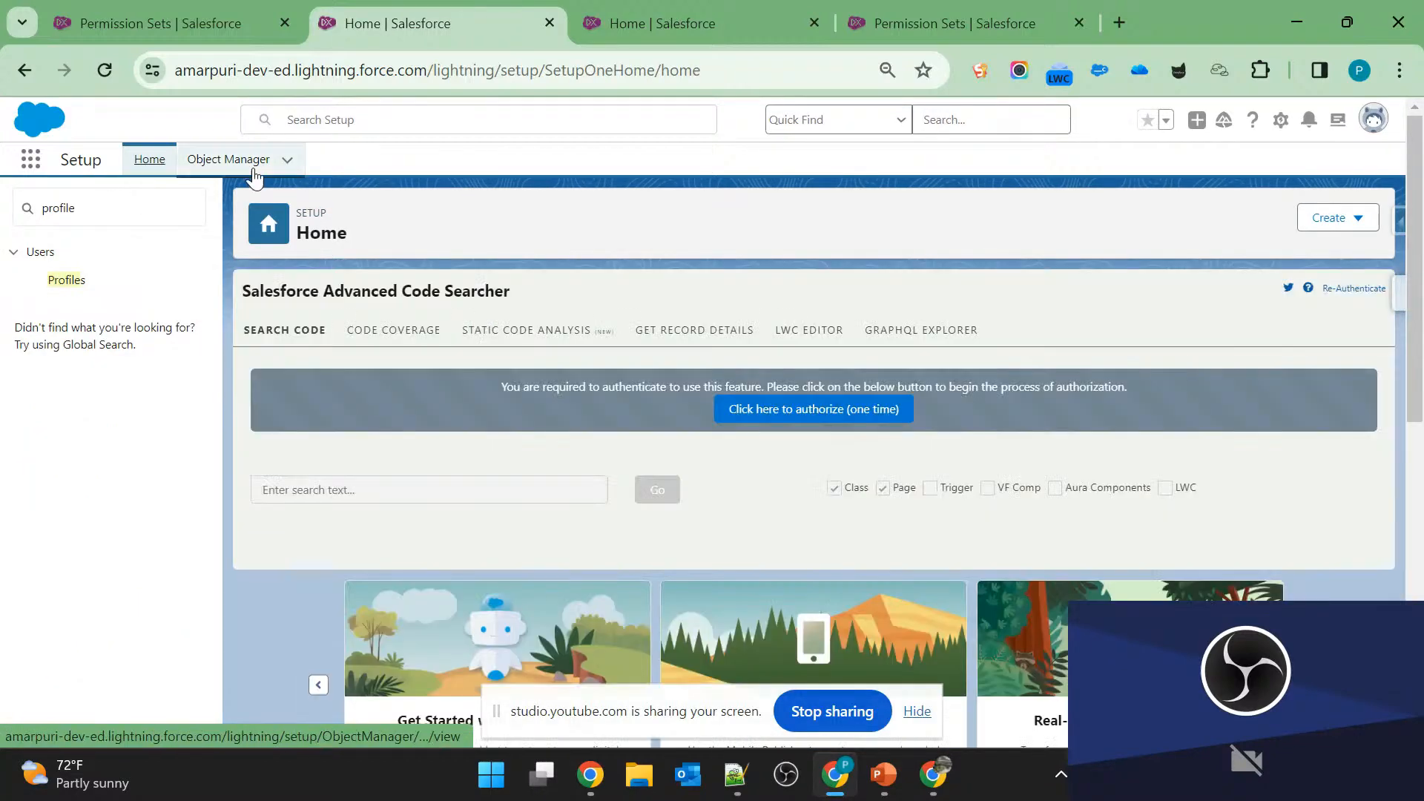
{"action": "left_click", "coordinate": [252, 171]}
{"action": "scroll", "coordinate": [186, 560], "scroll_direction": "down", "scroll_amount": 5}
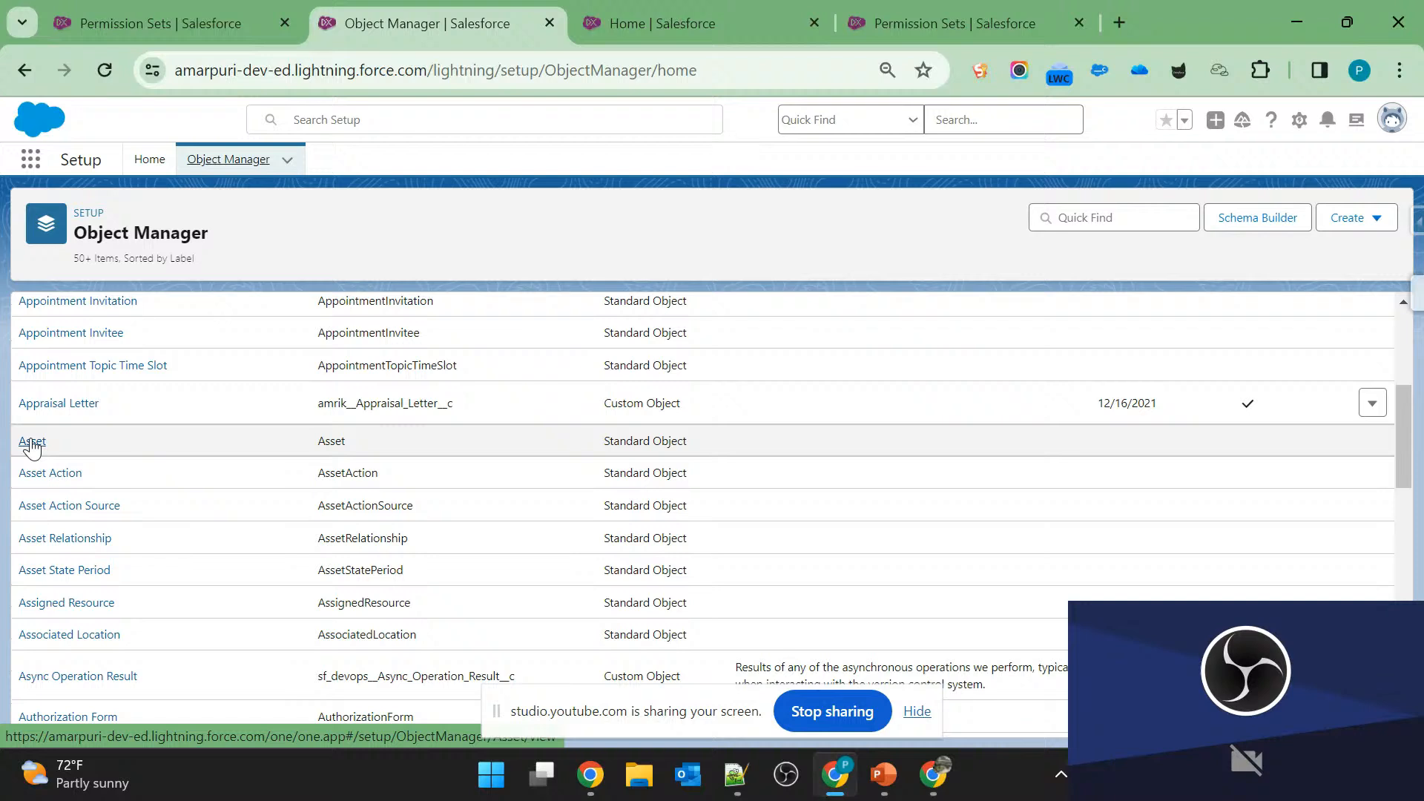
{"action": "left_click", "coordinate": [1088, 217]}
{"action": "type", "text": "compa"}
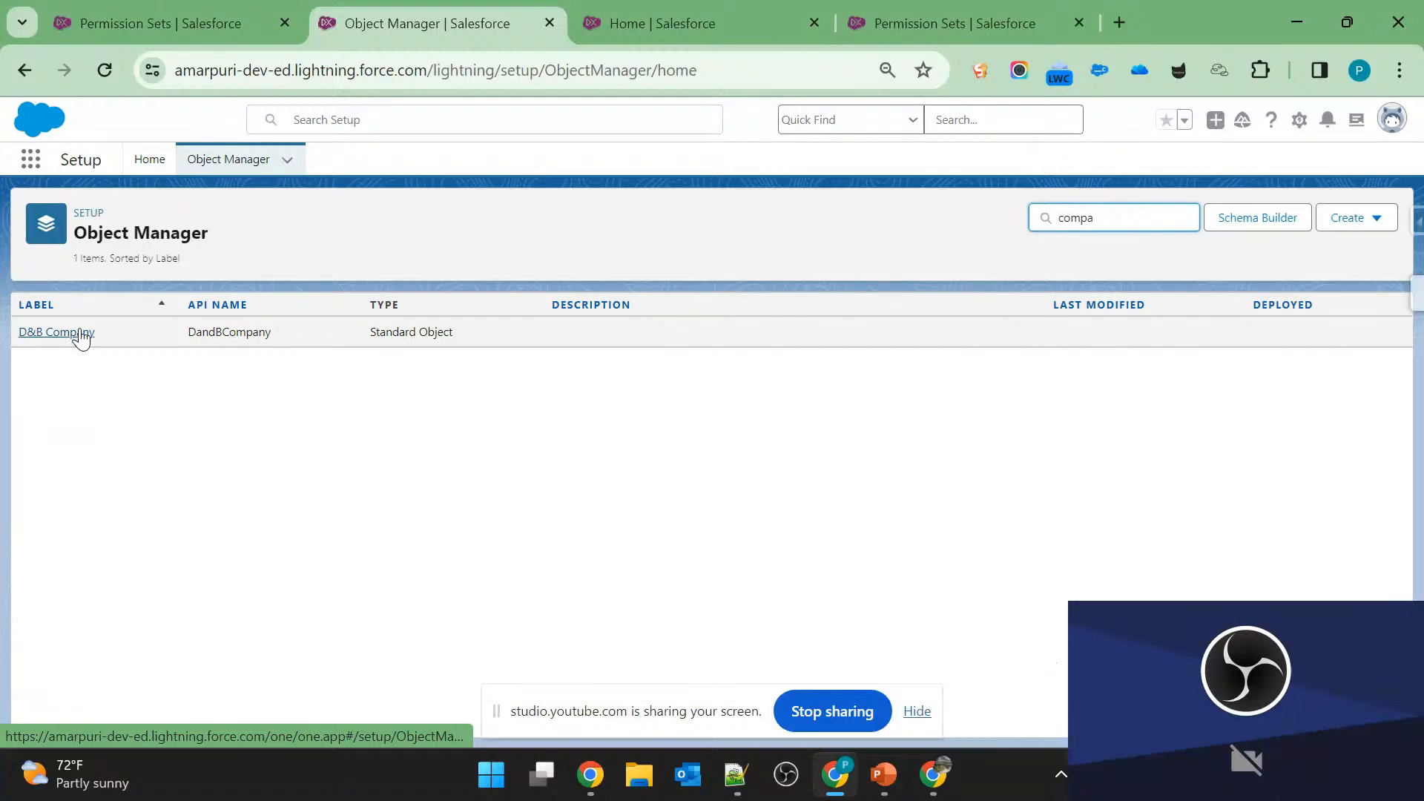
{"action": "double_click", "coordinate": [1108, 218]}
{"action": "type", "text": "contact"}
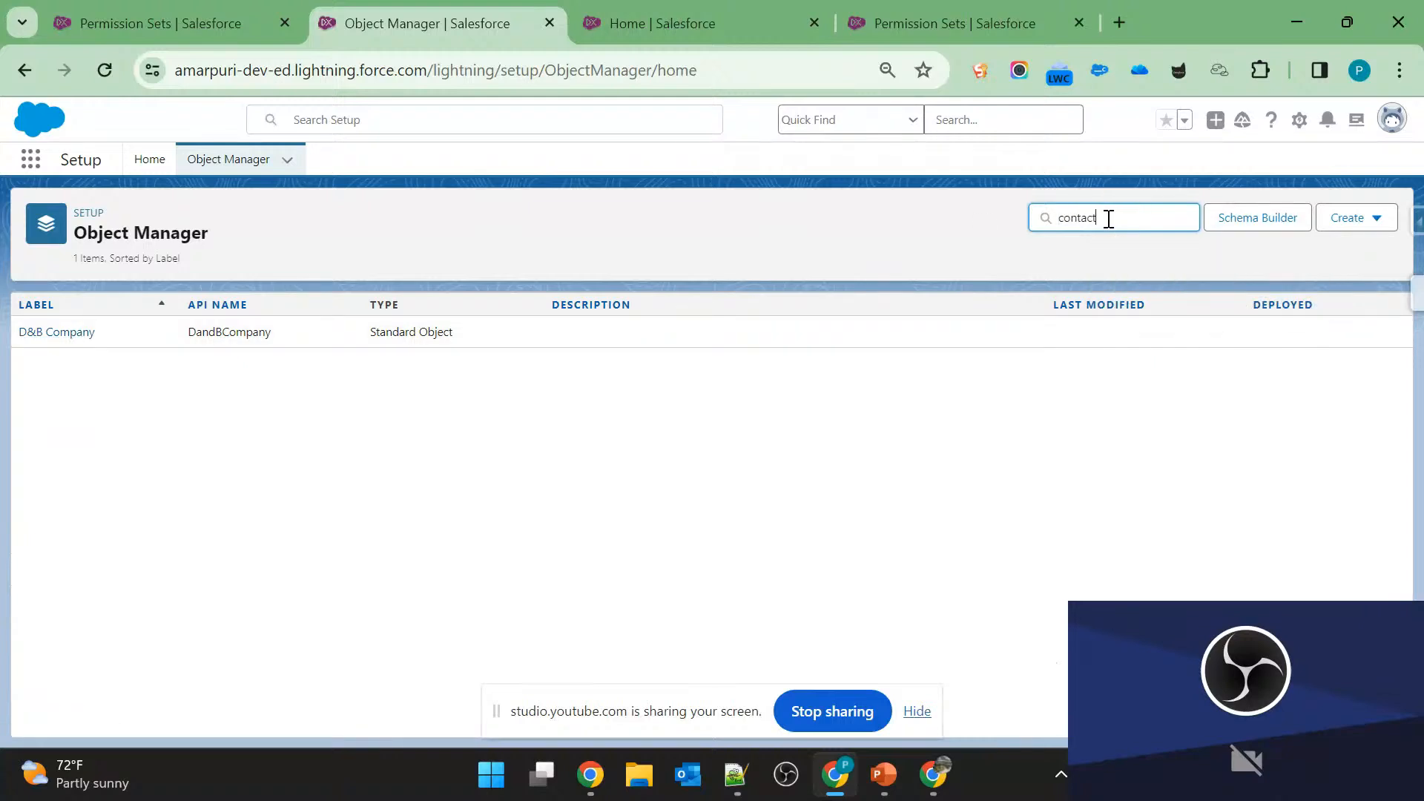
{"action": "left_click", "coordinate": [22, 338]}
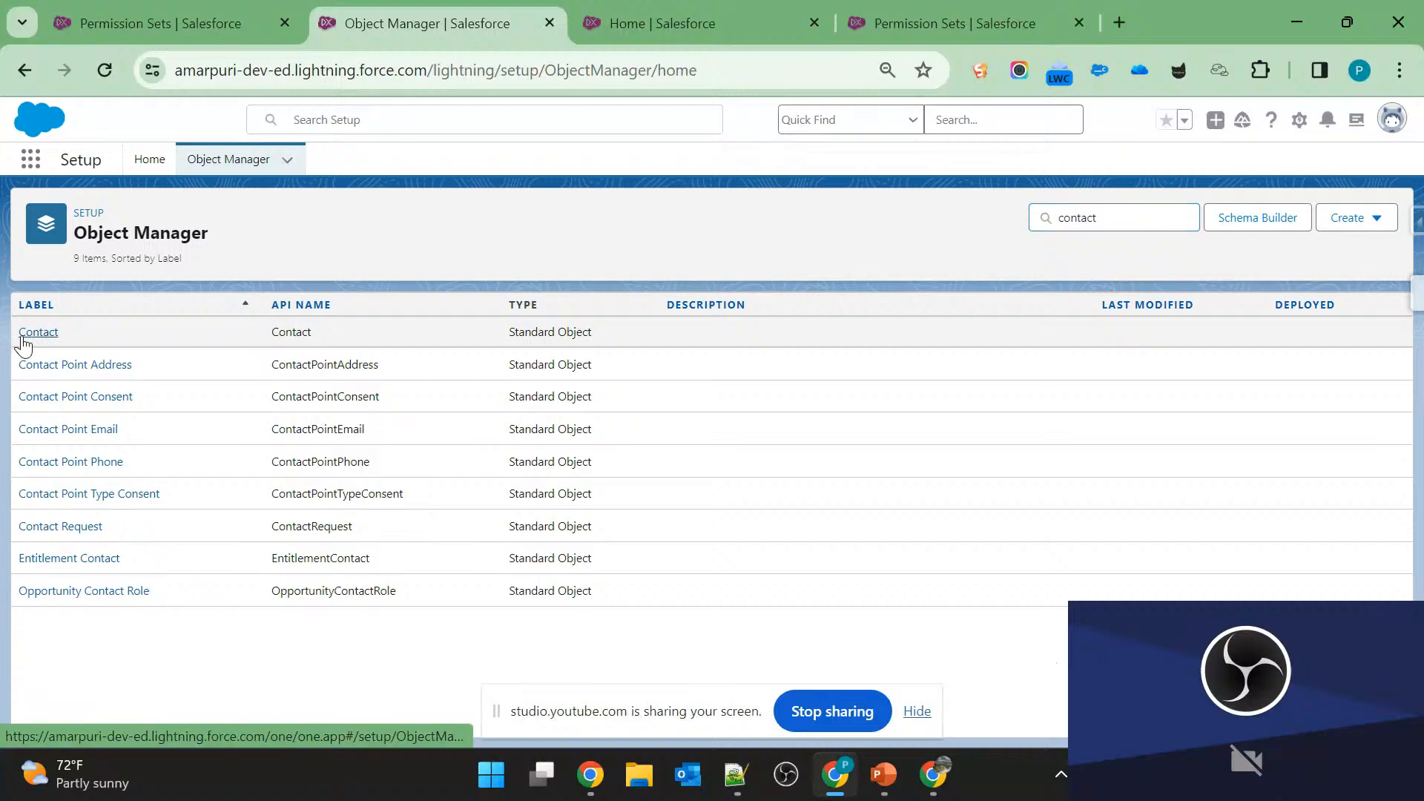
Open the field history tracking settings from Contact's Fields & Relationships and turn on Enable Contact History.
{"action": "left_click", "coordinate": [128, 335]}
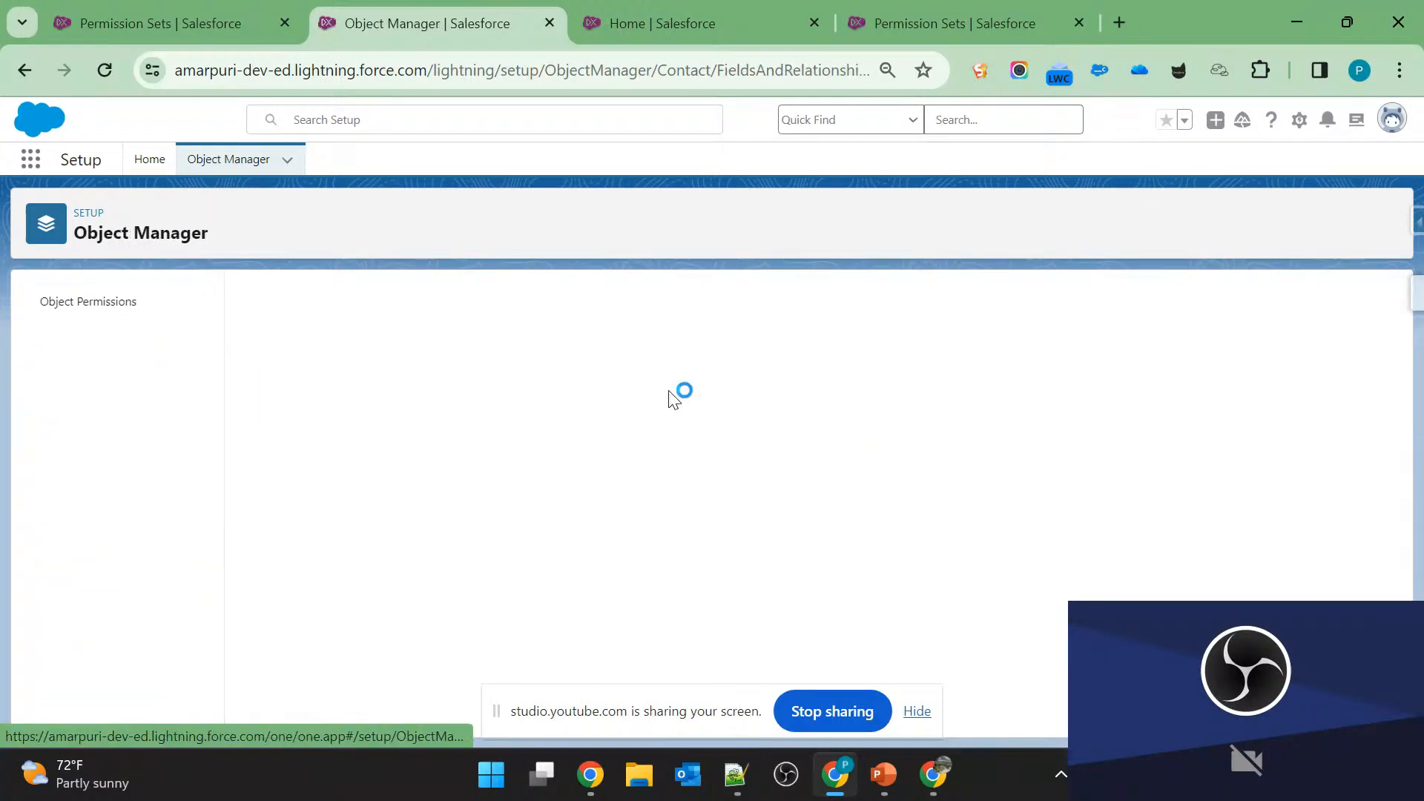
{"action": "left_click", "coordinate": [1342, 318]}
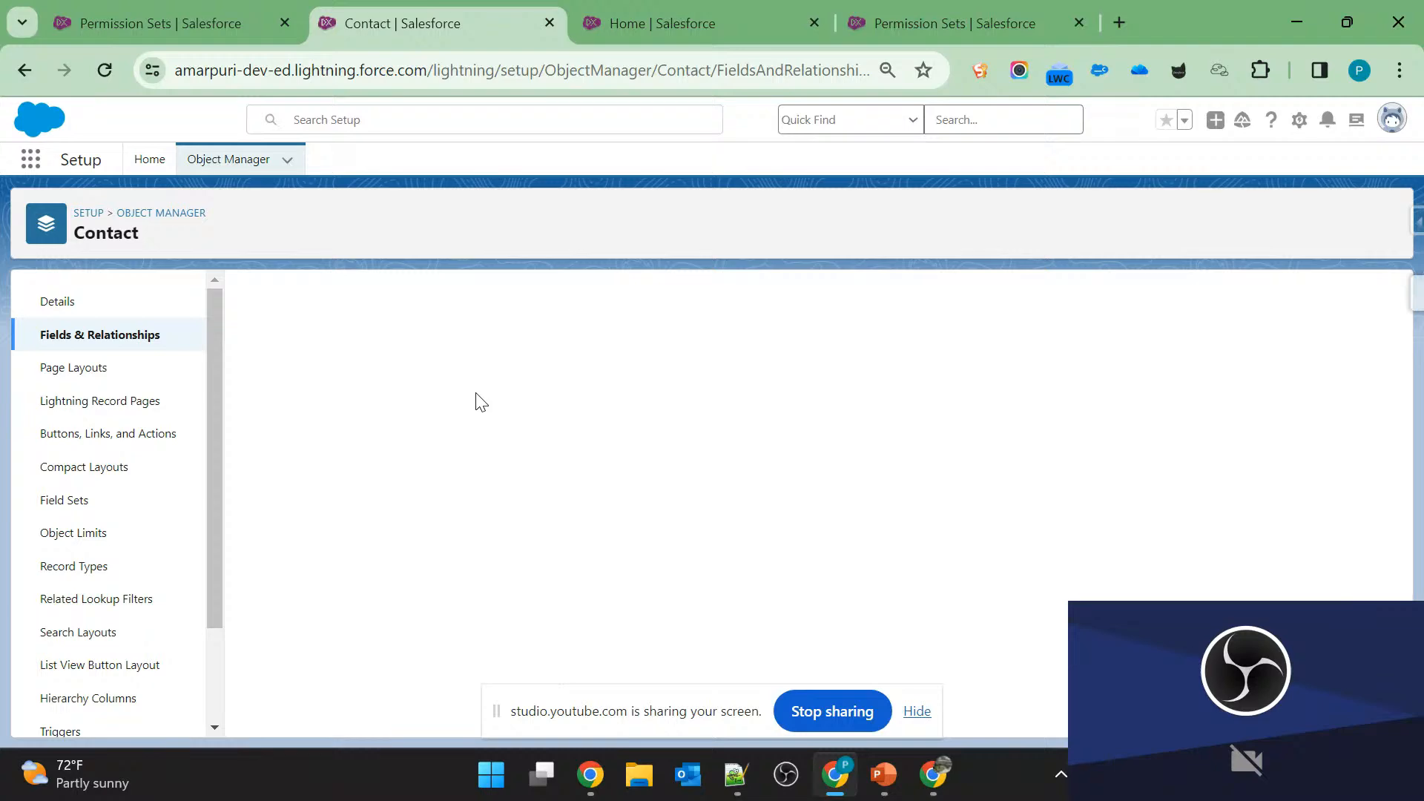
{"action": "left_click", "coordinate": [256, 337]}
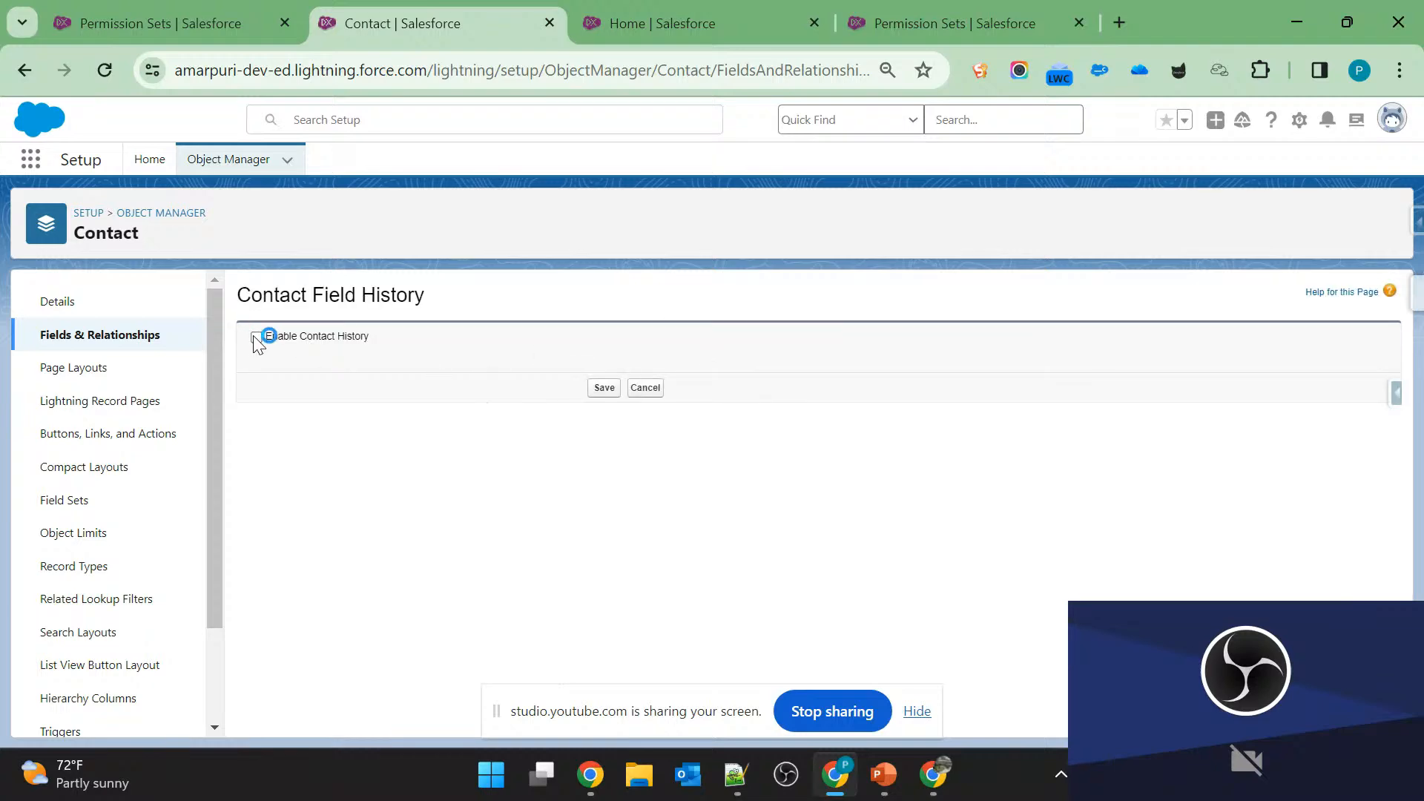
Examine the Contact fields offered under "Track old and new values" and "Track changes only".
{"action": "scroll", "coordinate": [611, 539], "scroll_direction": "down", "scroll_amount": 3}
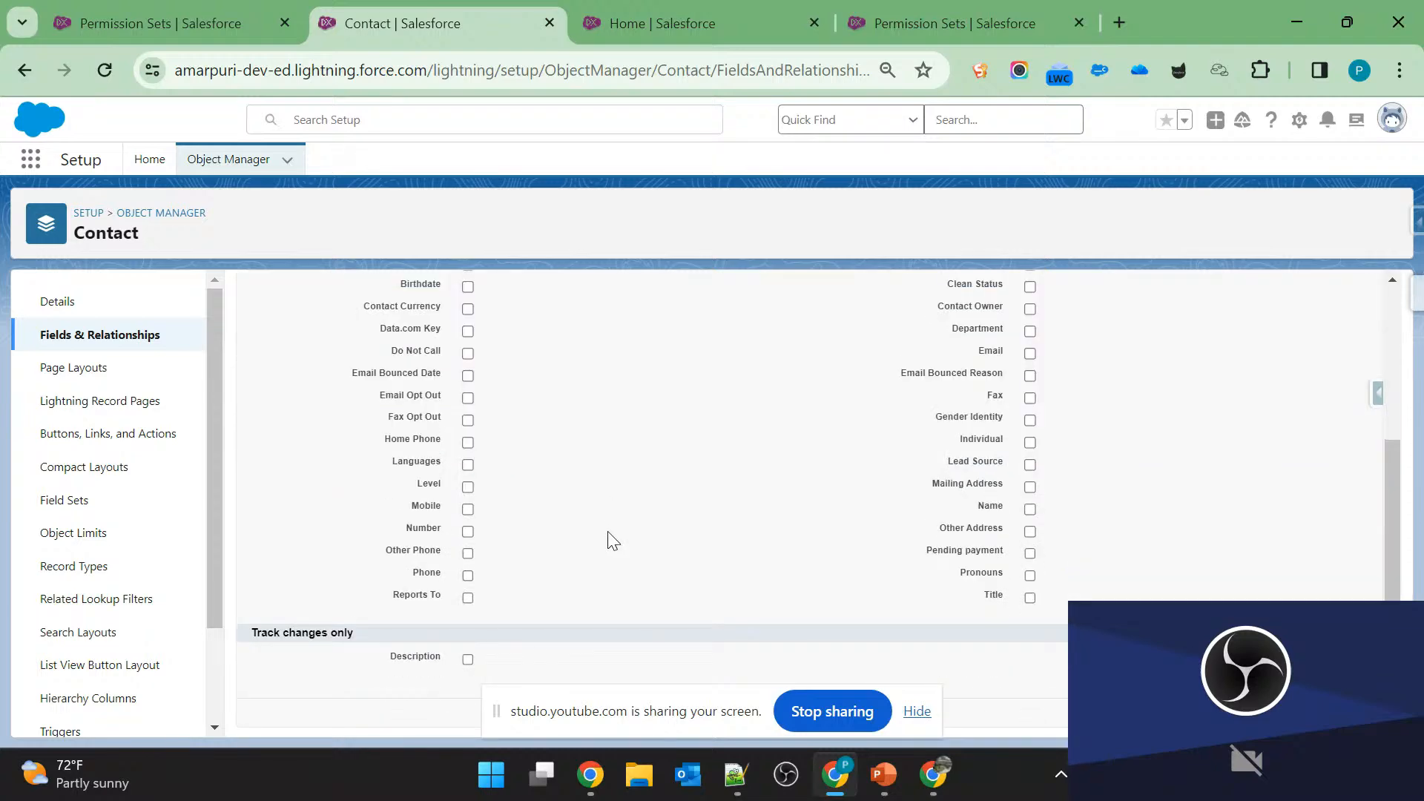
{"action": "scroll", "coordinate": [611, 540], "scroll_direction": "up", "scroll_amount": 3}
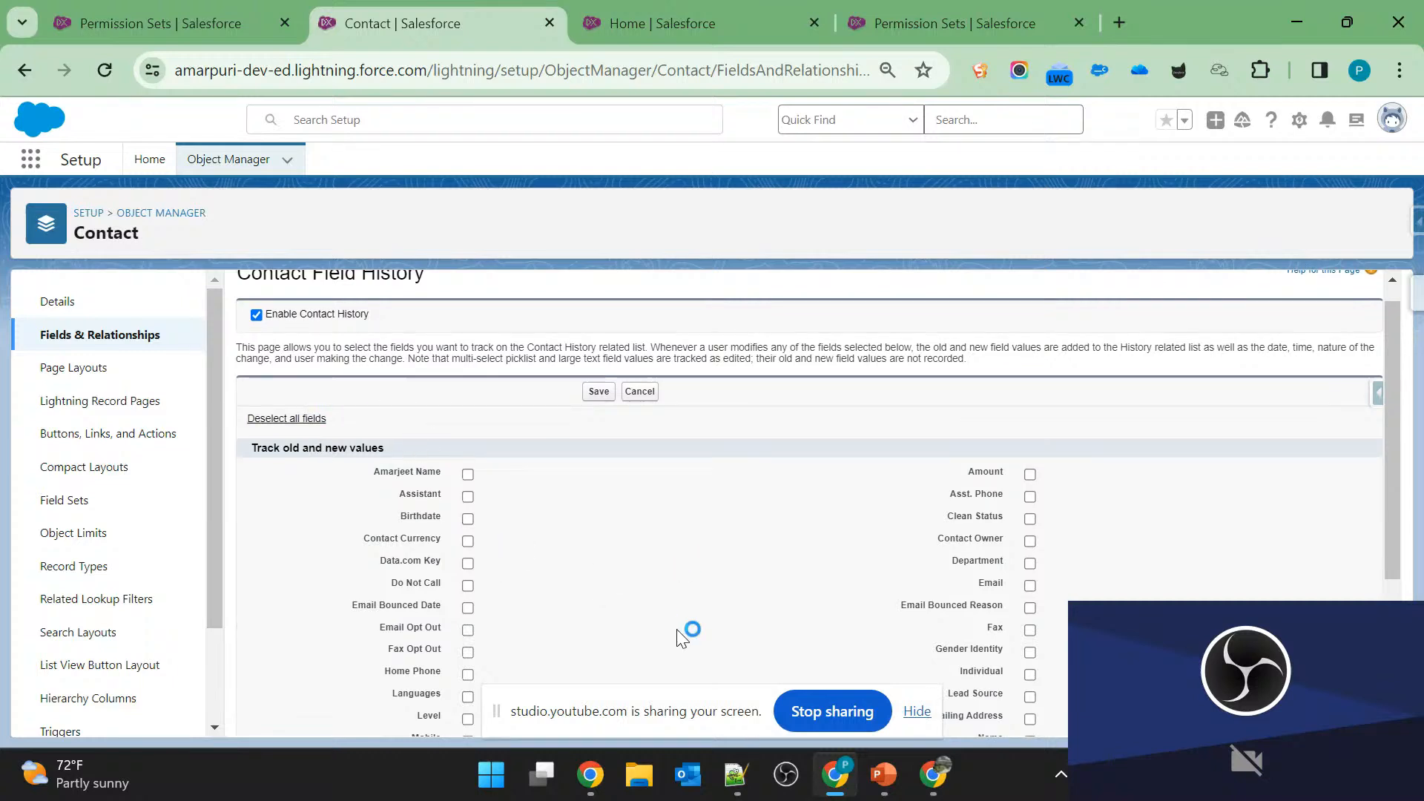
{"action": "scroll", "coordinate": [821, 591], "scroll_direction": "down", "scroll_amount": 3}
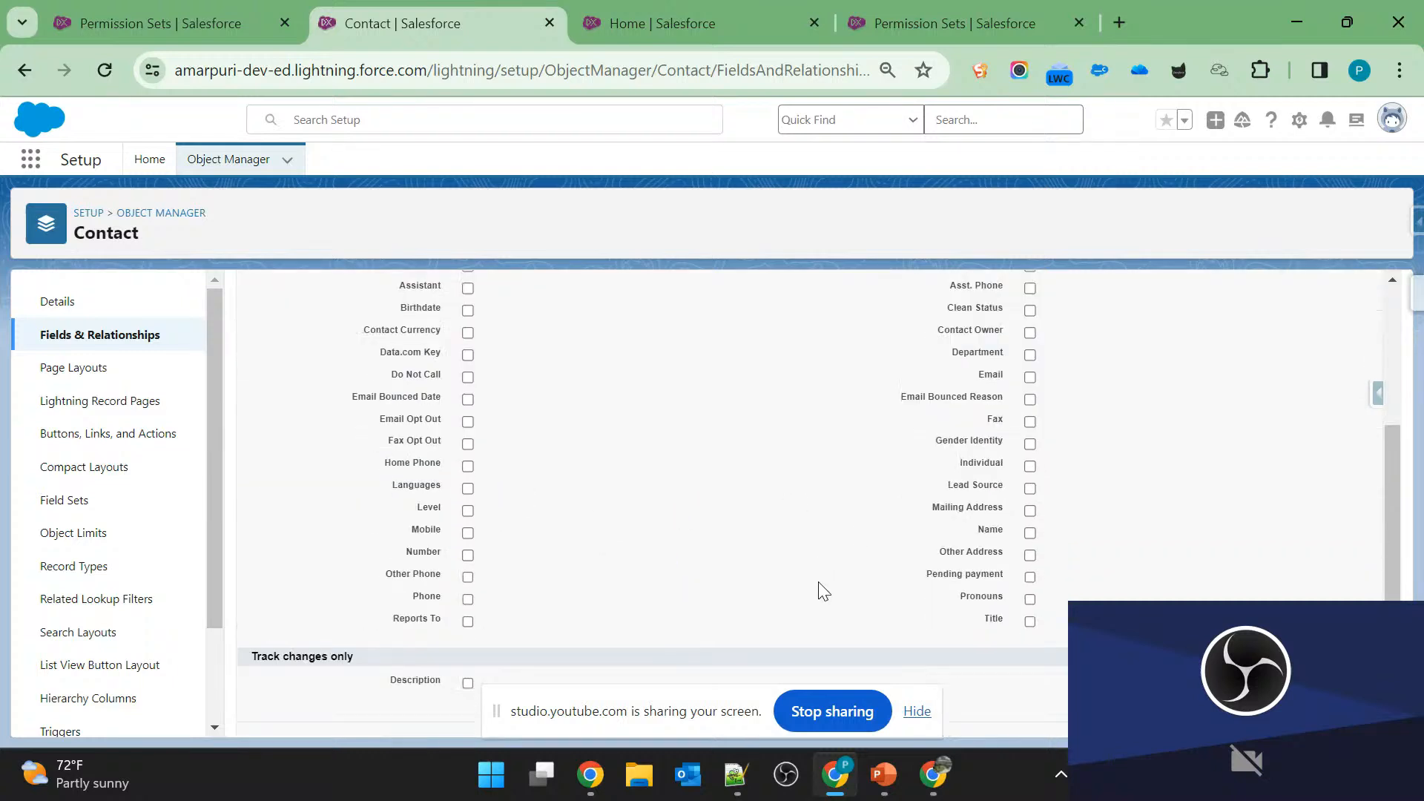
{"action": "scroll", "coordinate": [991, 442], "scroll_direction": "up", "scroll_amount": 1}
{"action": "scroll", "coordinate": [991, 442], "scroll_direction": "up", "scroll_amount": 1}
{"action": "scroll", "coordinate": [991, 437], "scroll_direction": "down", "scroll_amount": 2}
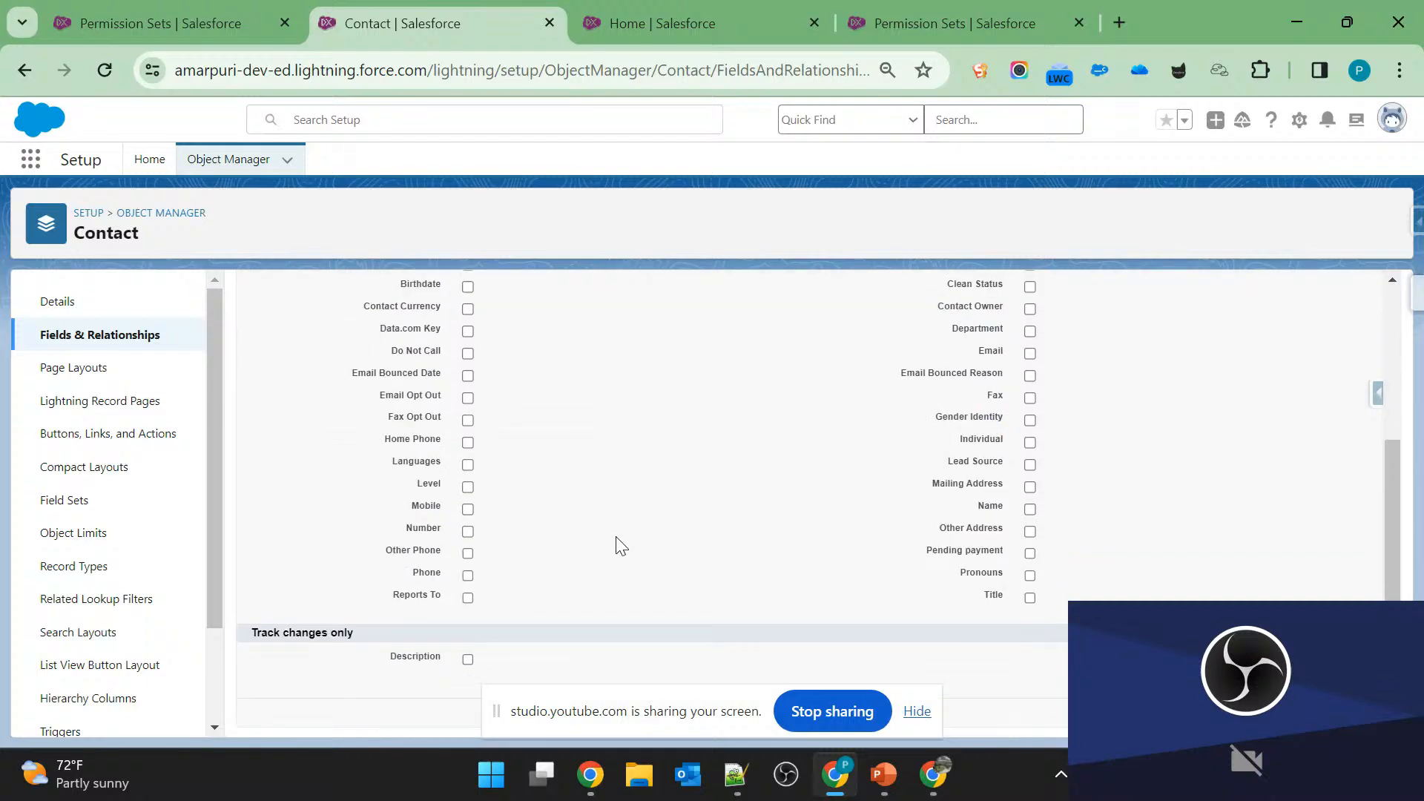
{"action": "scroll", "coordinate": [621, 545], "scroll_direction": "up", "scroll_amount": 2}
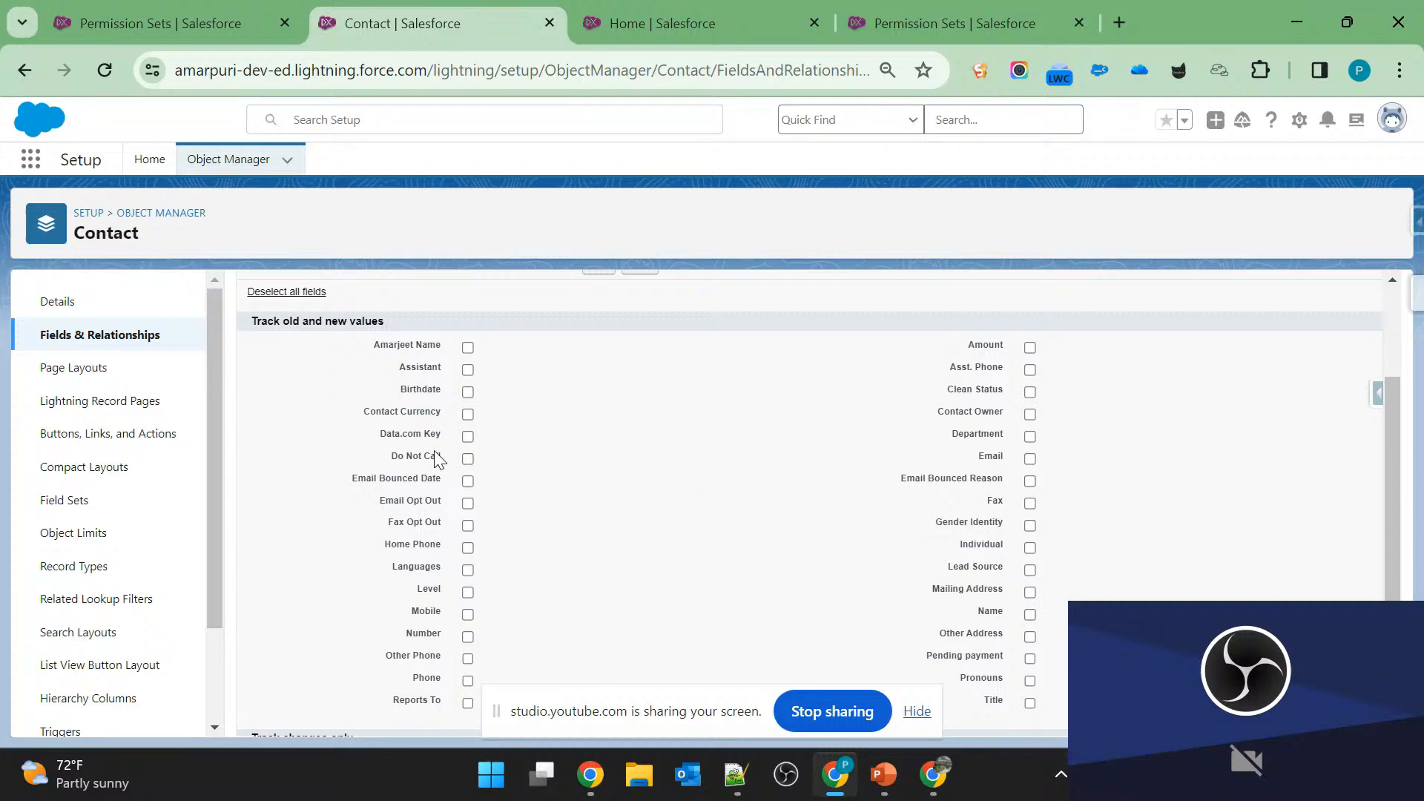
{"action": "scroll", "coordinate": [474, 513], "scroll_direction": "down", "scroll_amount": 2}
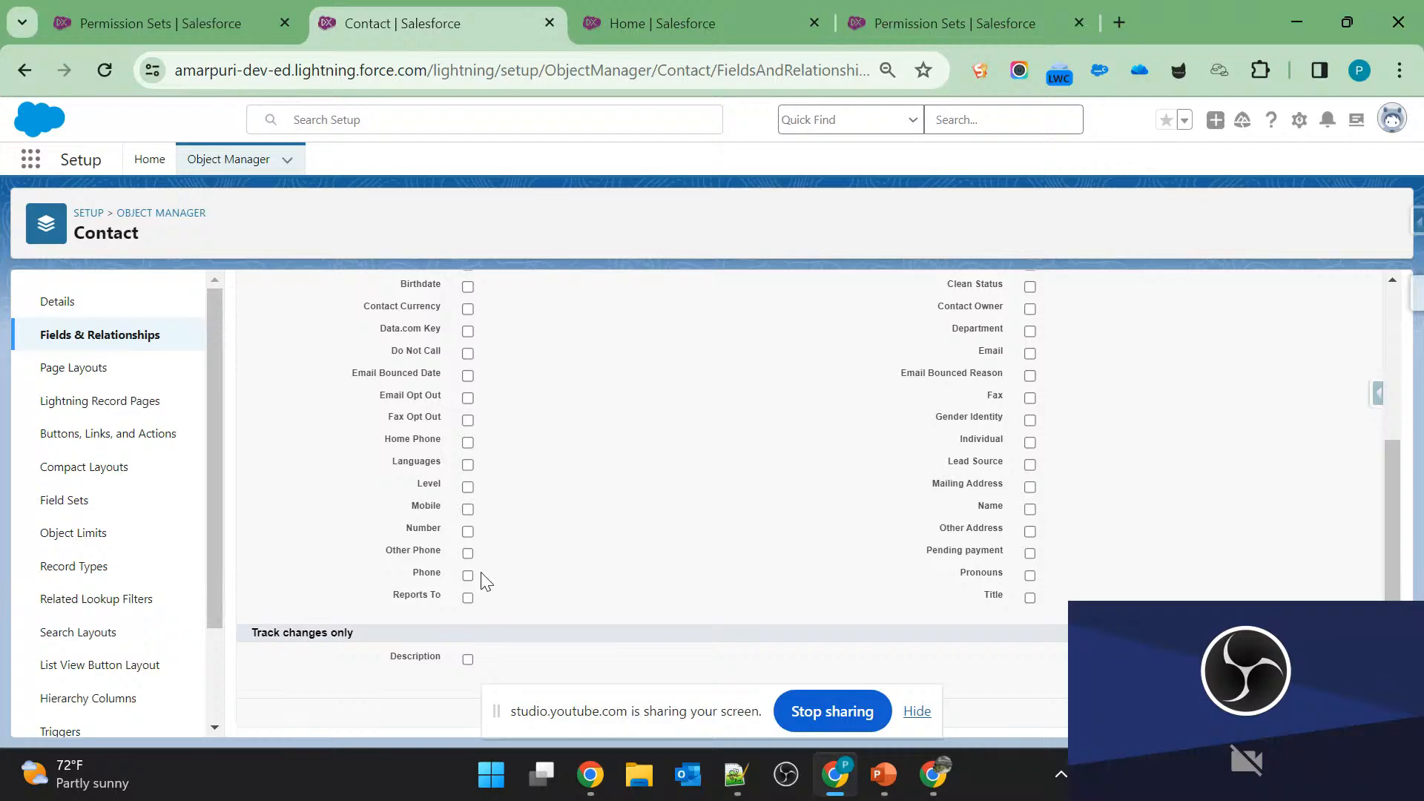
{"action": "scroll", "coordinate": [521, 391], "scroll_direction": "up", "scroll_amount": 2}
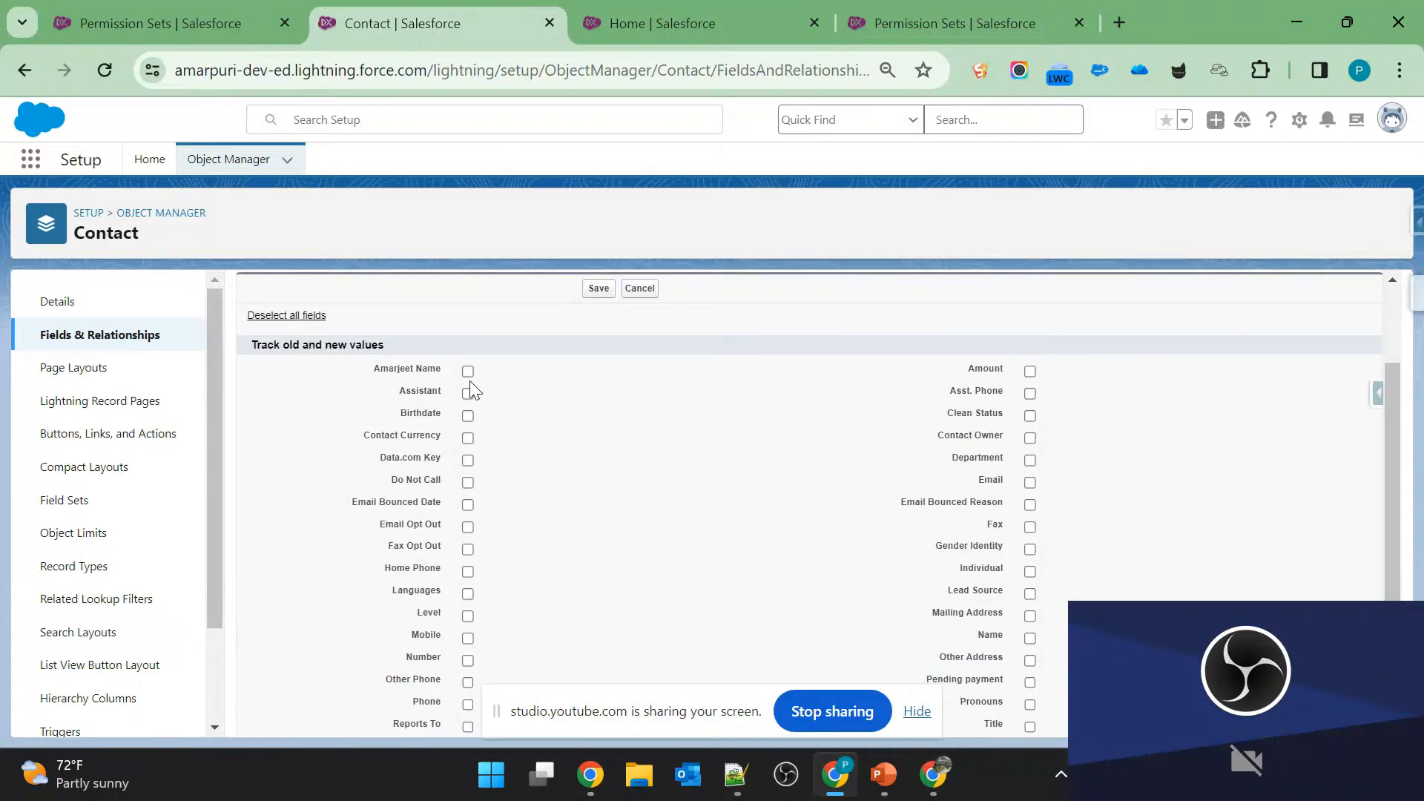
Select the Birthdate, Assistant and Amount fields for tracking old and new values in Contact Field History.
{"action": "left_click", "coordinate": [467, 416]}
{"action": "scroll", "coordinate": [731, 471], "scroll_direction": "down", "scroll_amount": 2}
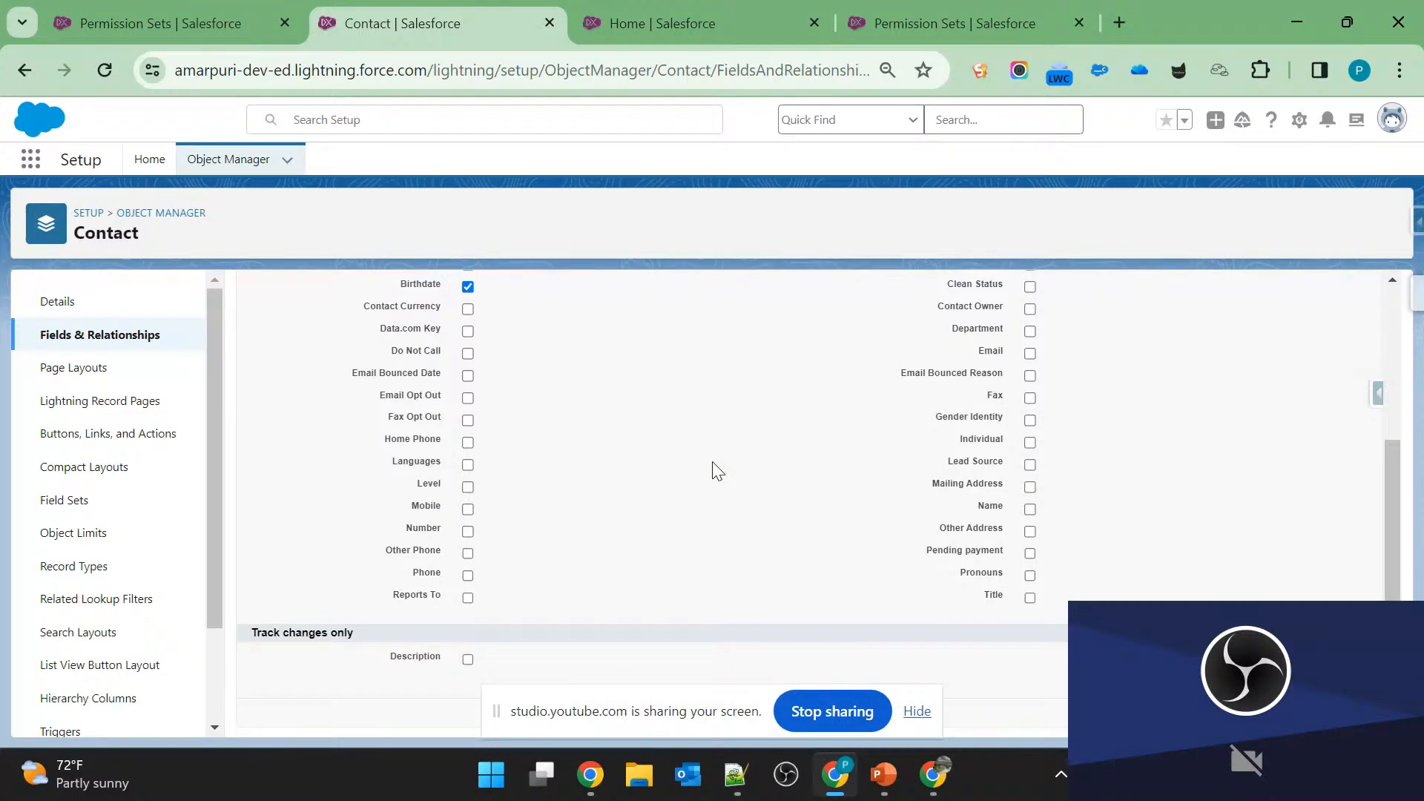
{"action": "scroll", "coordinate": [717, 471], "scroll_direction": "up", "scroll_amount": 2}
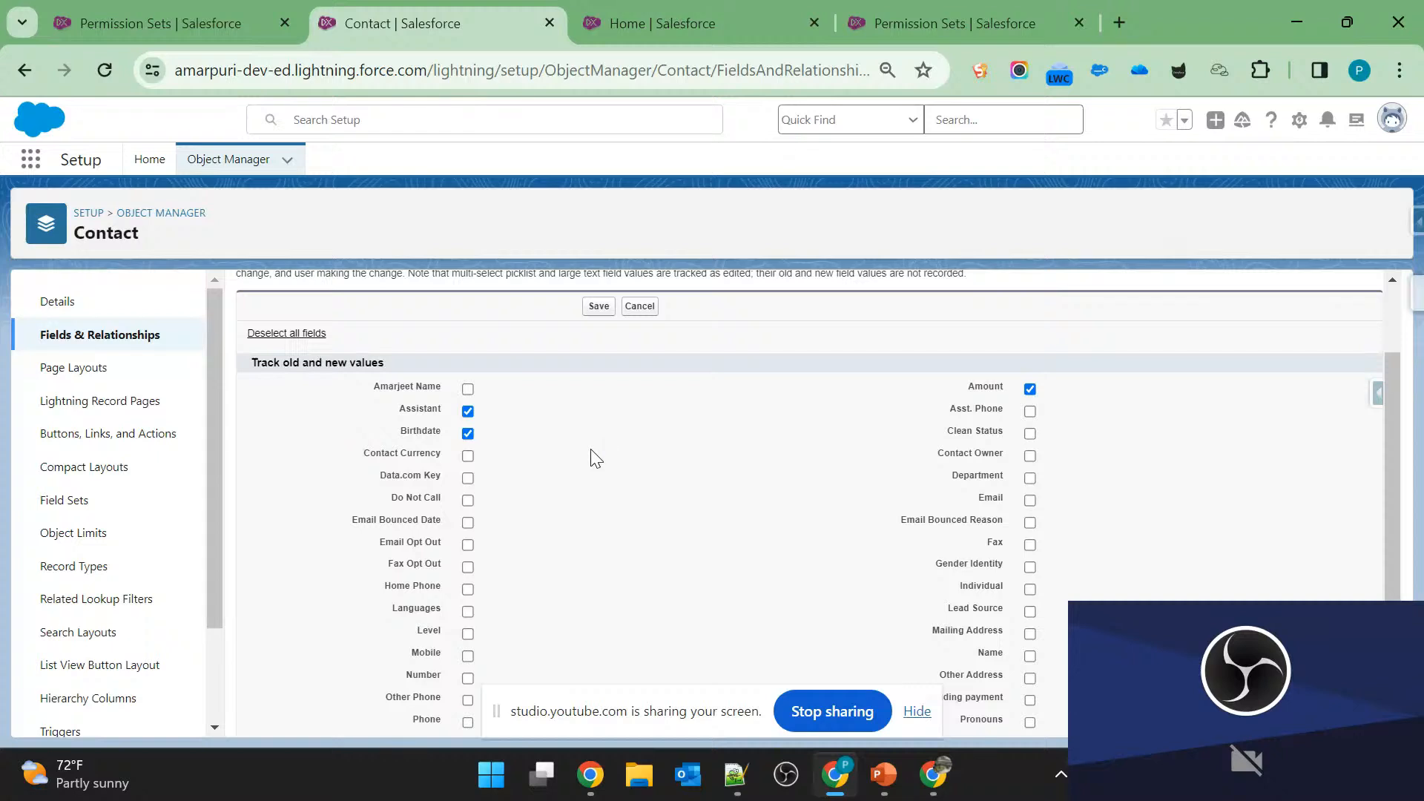
Check the questions on slide 5 in PowerPoint, return to Salesforce and look through the Files Connect Cloud permission set.
{"action": "key", "text": "alt+Tab"}
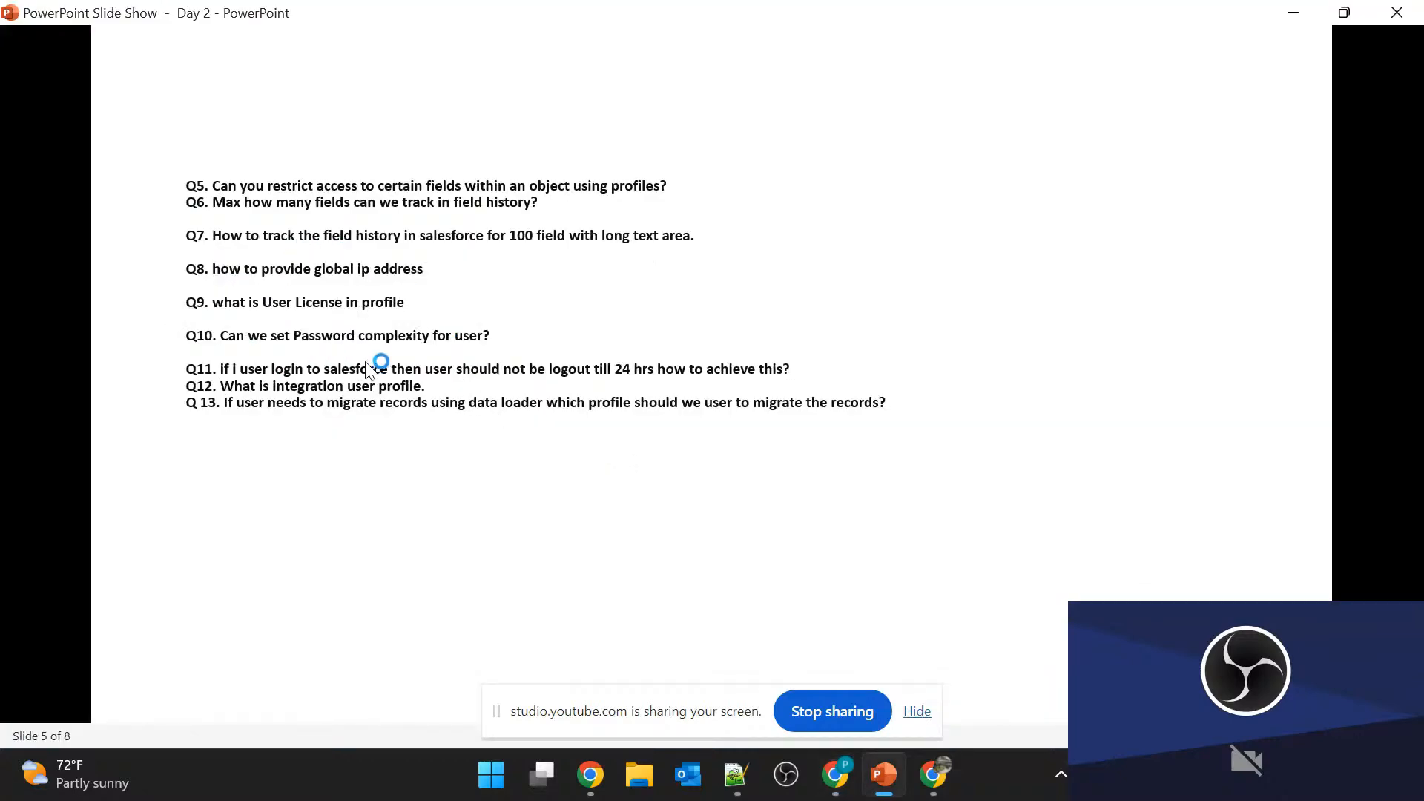
{"action": "key", "text": "alt+Tab"}
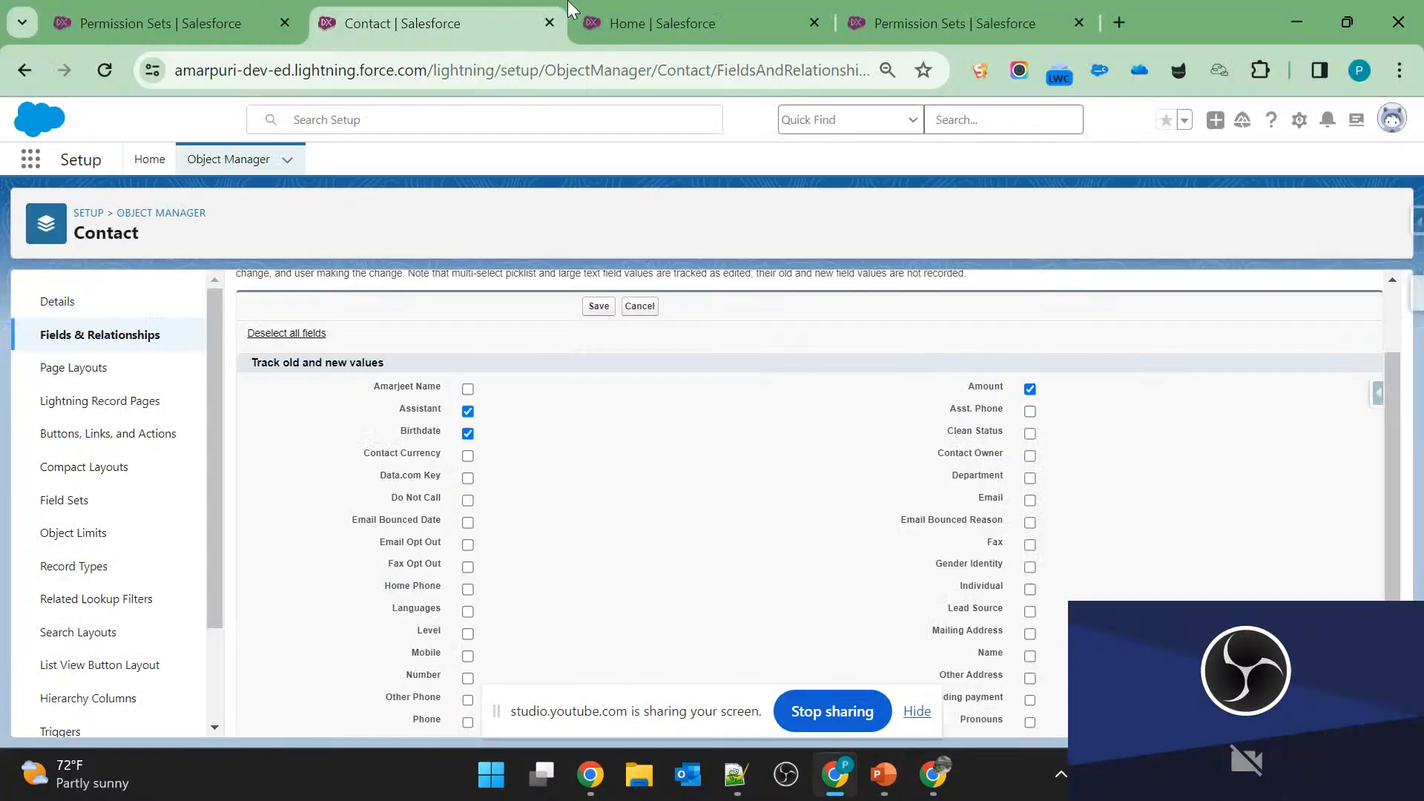
{"action": "left_click", "coordinate": [692, 28]}
{"action": "left_click", "coordinate": [976, 27]}
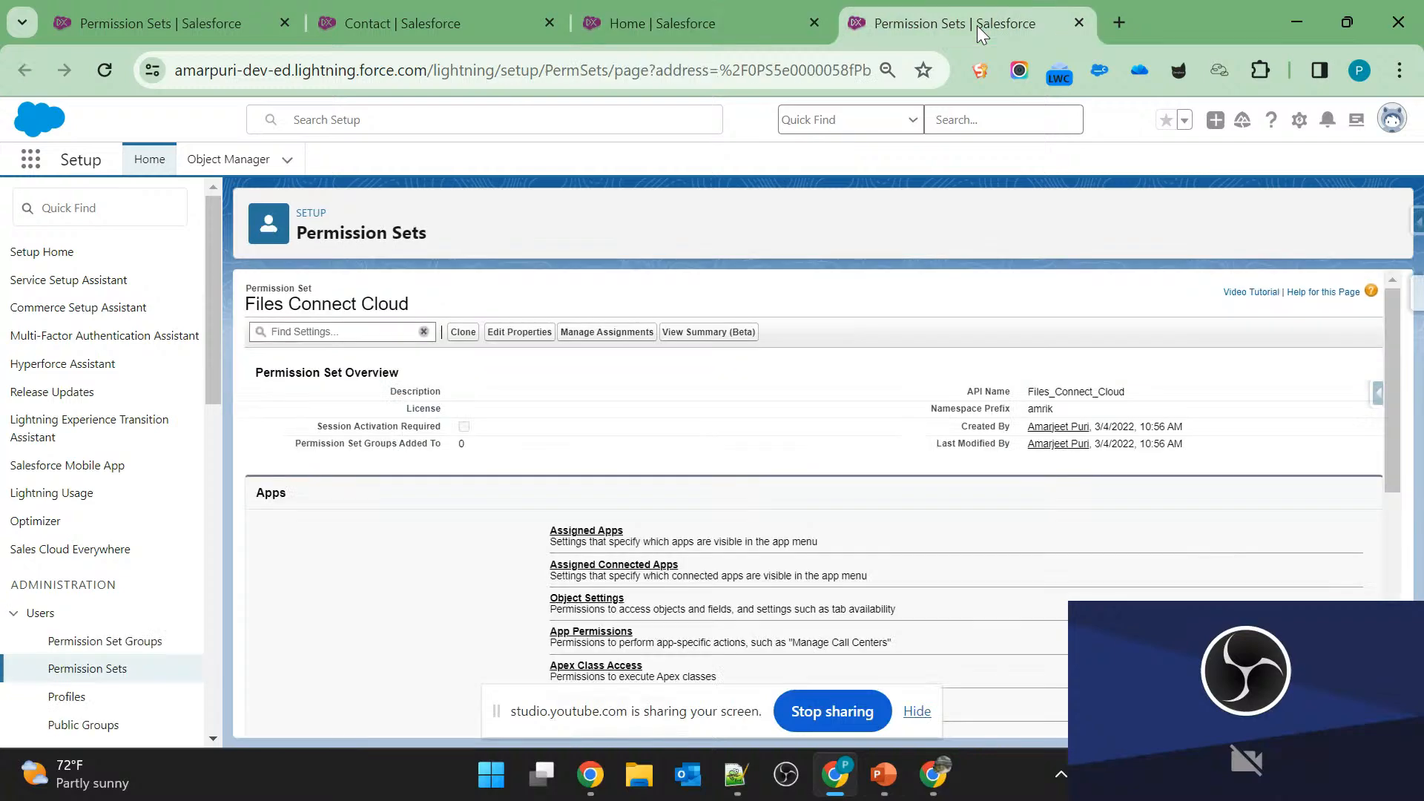
{"action": "scroll", "coordinate": [753, 433], "scroll_direction": "down", "scroll_amount": 4}
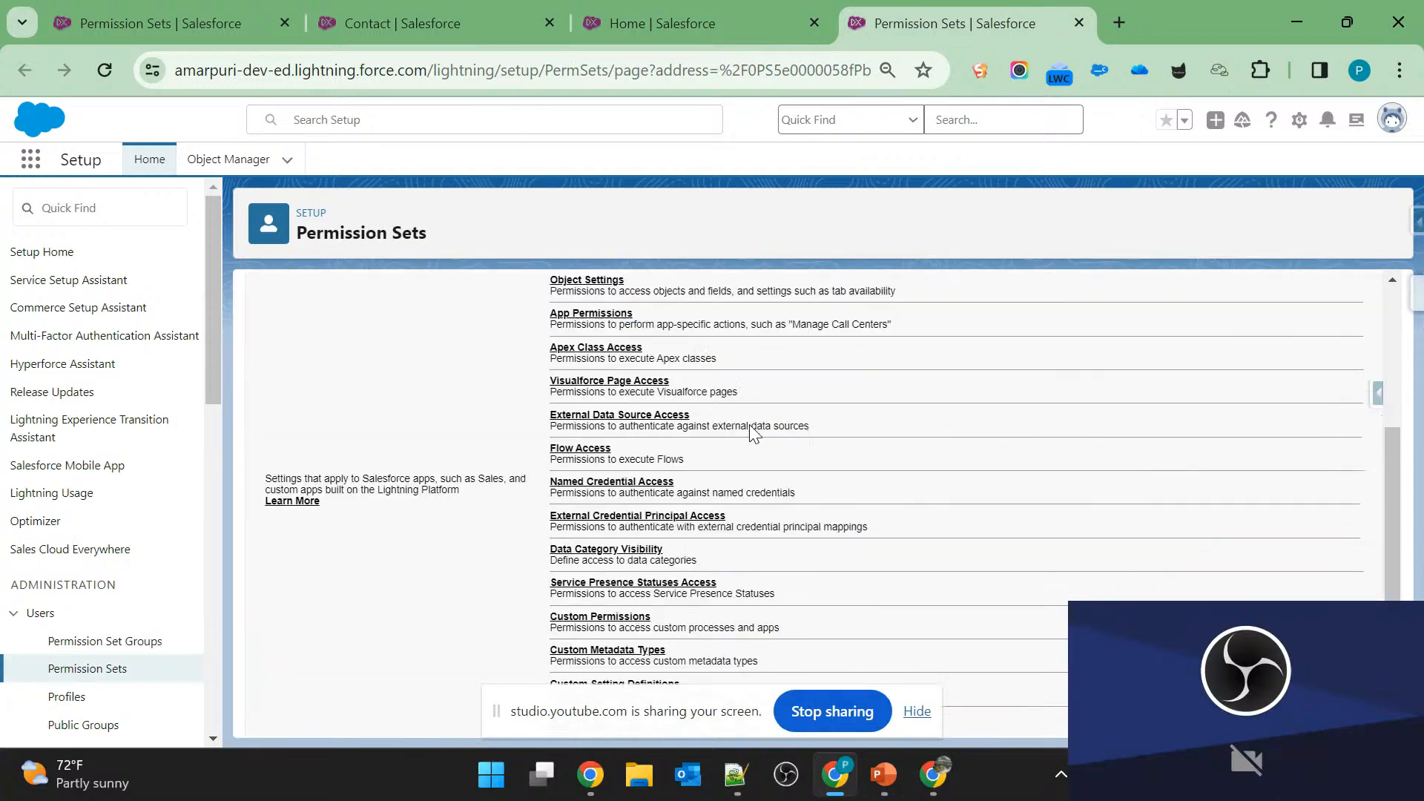
{"action": "scroll", "coordinate": [753, 433], "scroll_direction": "up", "scroll_amount": 4}
From the Custom Permissions page, search Setup for "profile" and open the Profiles list in a new tab.
{"action": "left_click", "coordinate": [722, 17]}
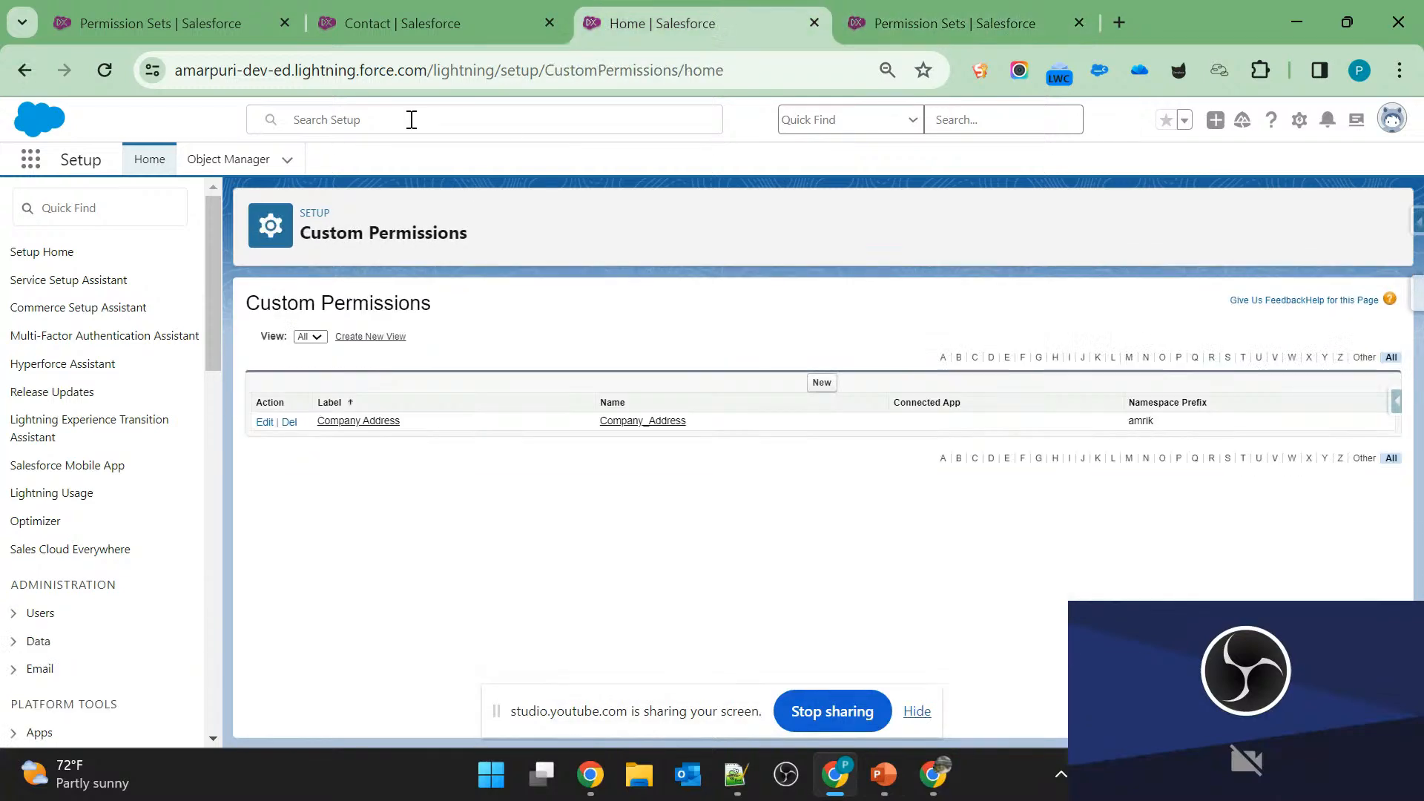
{"action": "left_click", "coordinate": [117, 210]}
{"action": "type", "text": "p"}
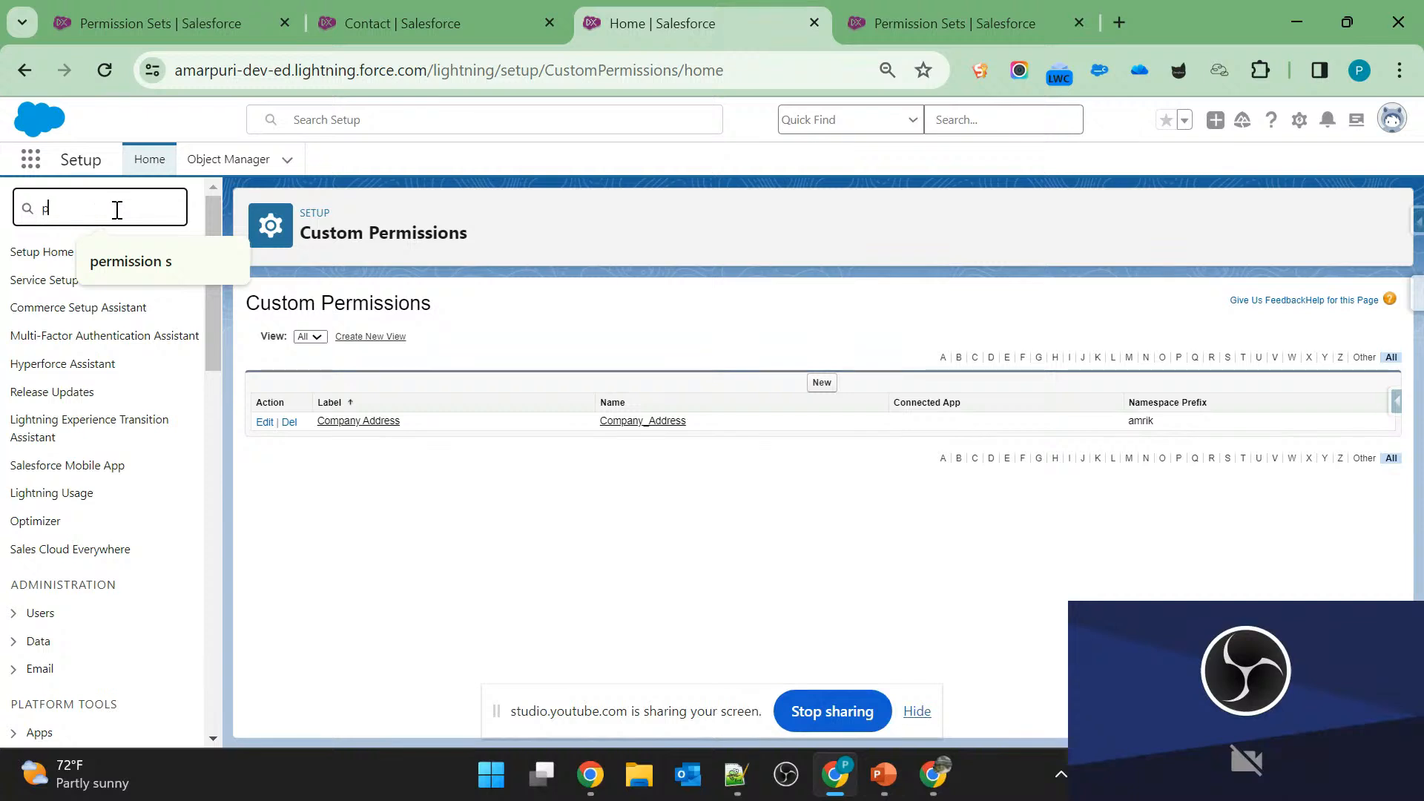
{"action": "type", "text": "rofile"}
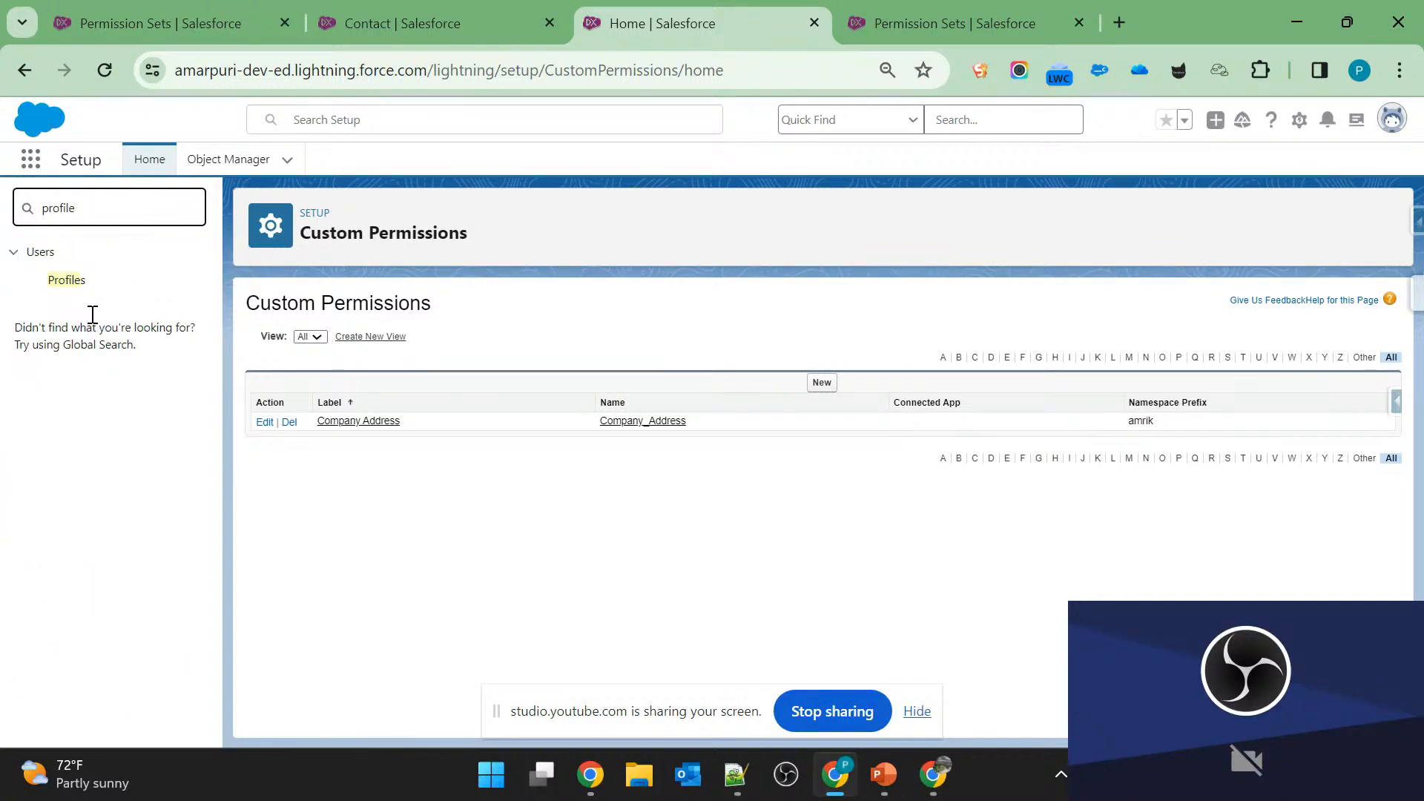
{"action": "left_click", "coordinate": [75, 288], "text": "ctrl"}
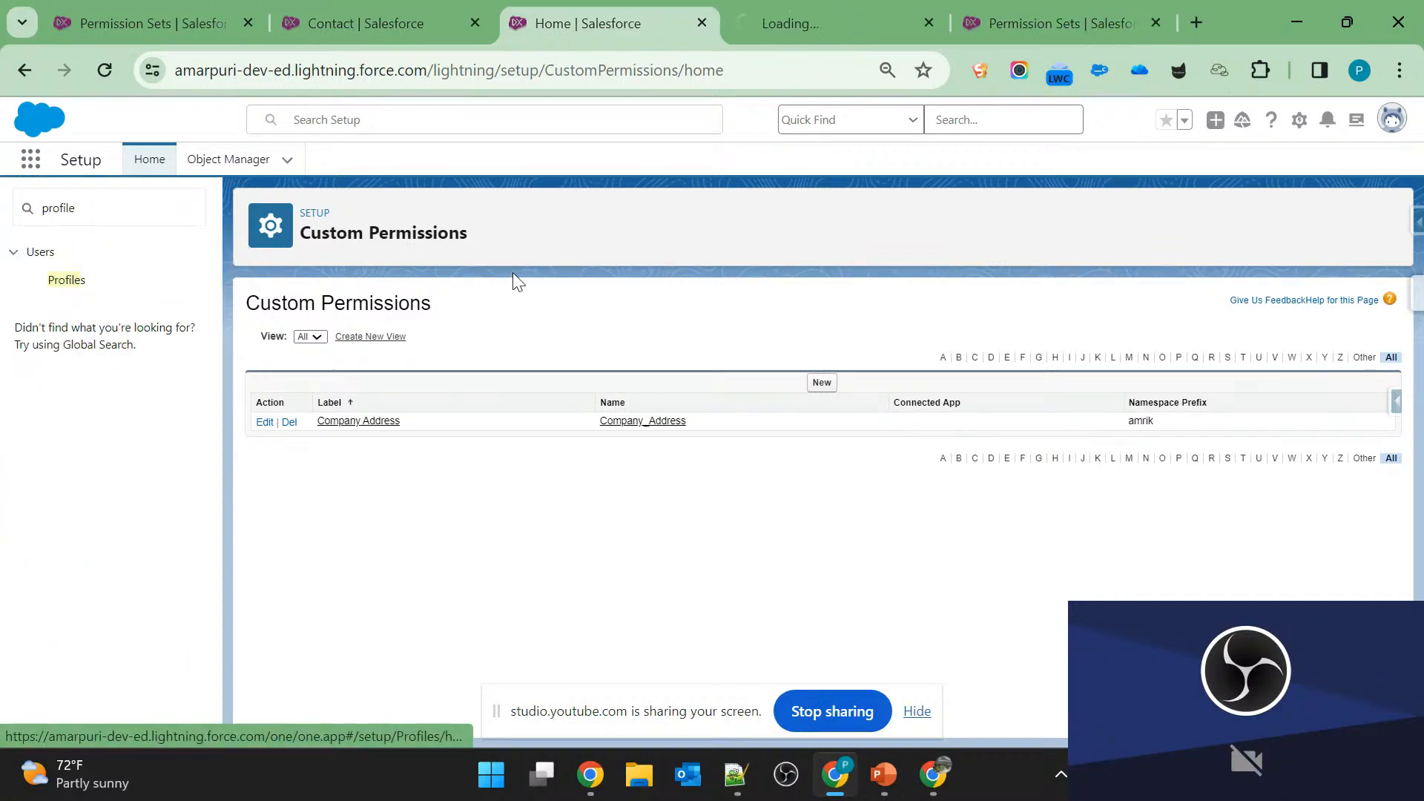
{"action": "left_click", "coordinate": [819, 9]}
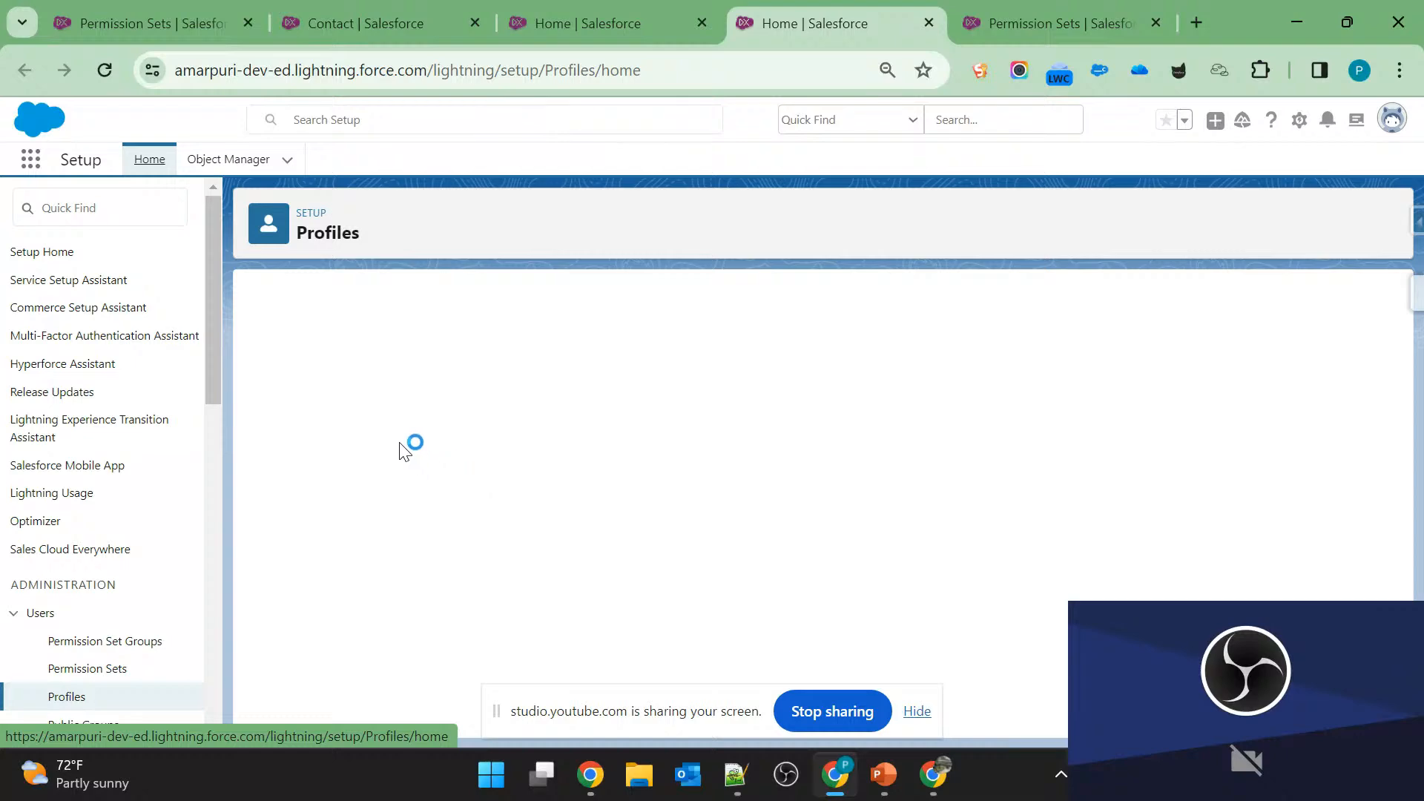
Open the Websfdc Sales profile in a separate tab and go to Login IP Ranges in the System Administrator profile.
{"action": "scroll", "coordinate": [477, 571], "scroll_direction": "down", "scroll_amount": 10}
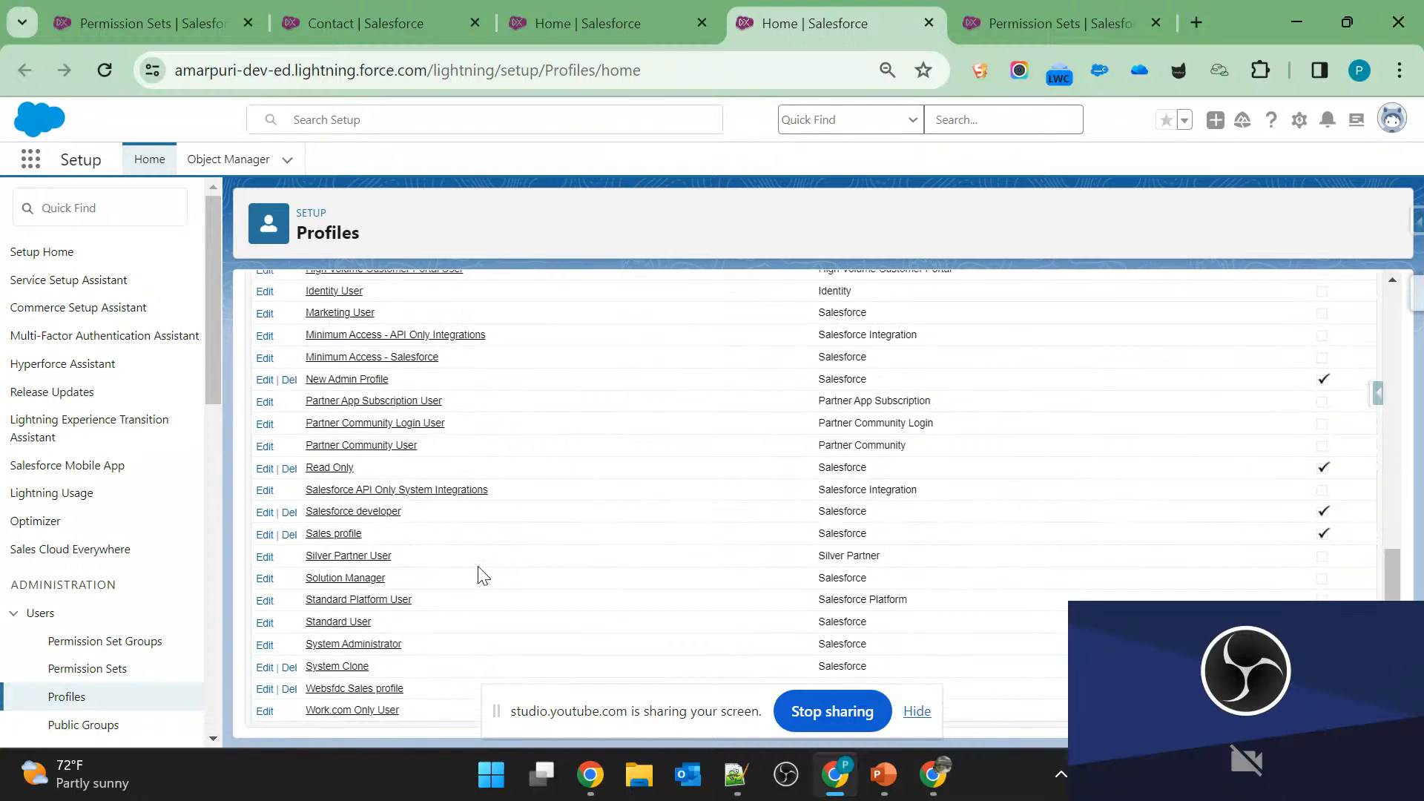
{"action": "middle_click", "coordinate": [353, 690]}
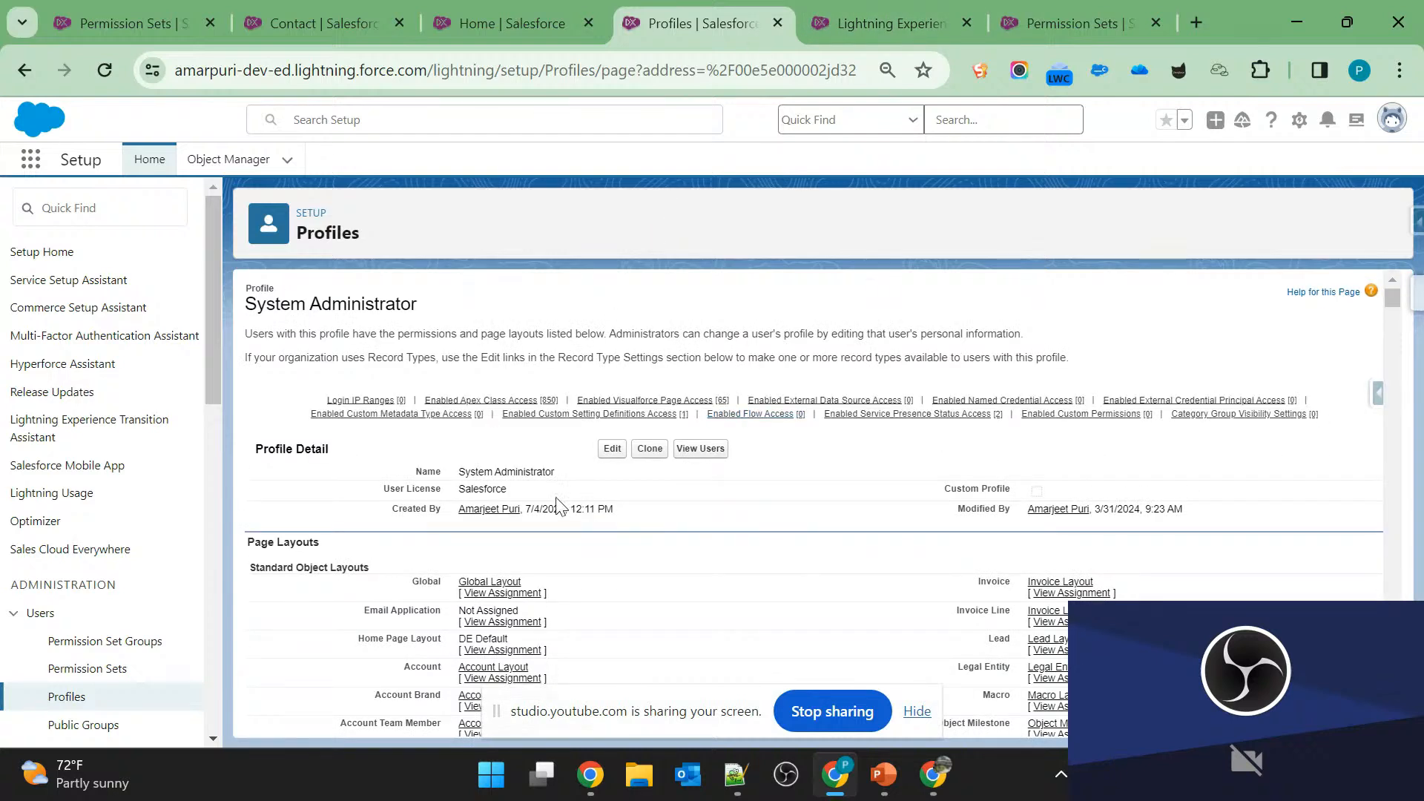
{"action": "left_click", "coordinate": [360, 401]}
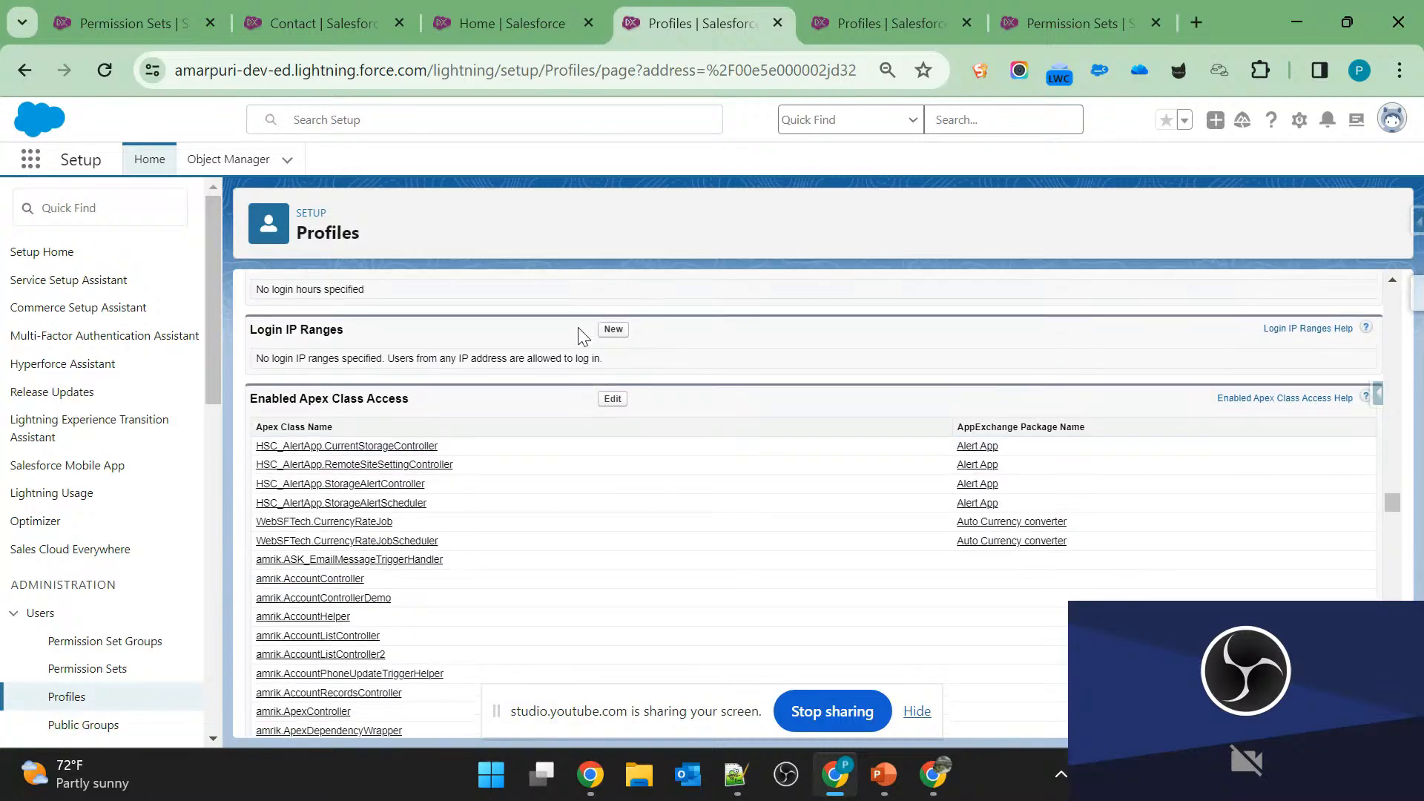
Fill in a new System Administrator login IP range starting at 0.0.0.0 and ending at 255.255.255.255.
{"action": "left_click", "coordinate": [612, 328]}
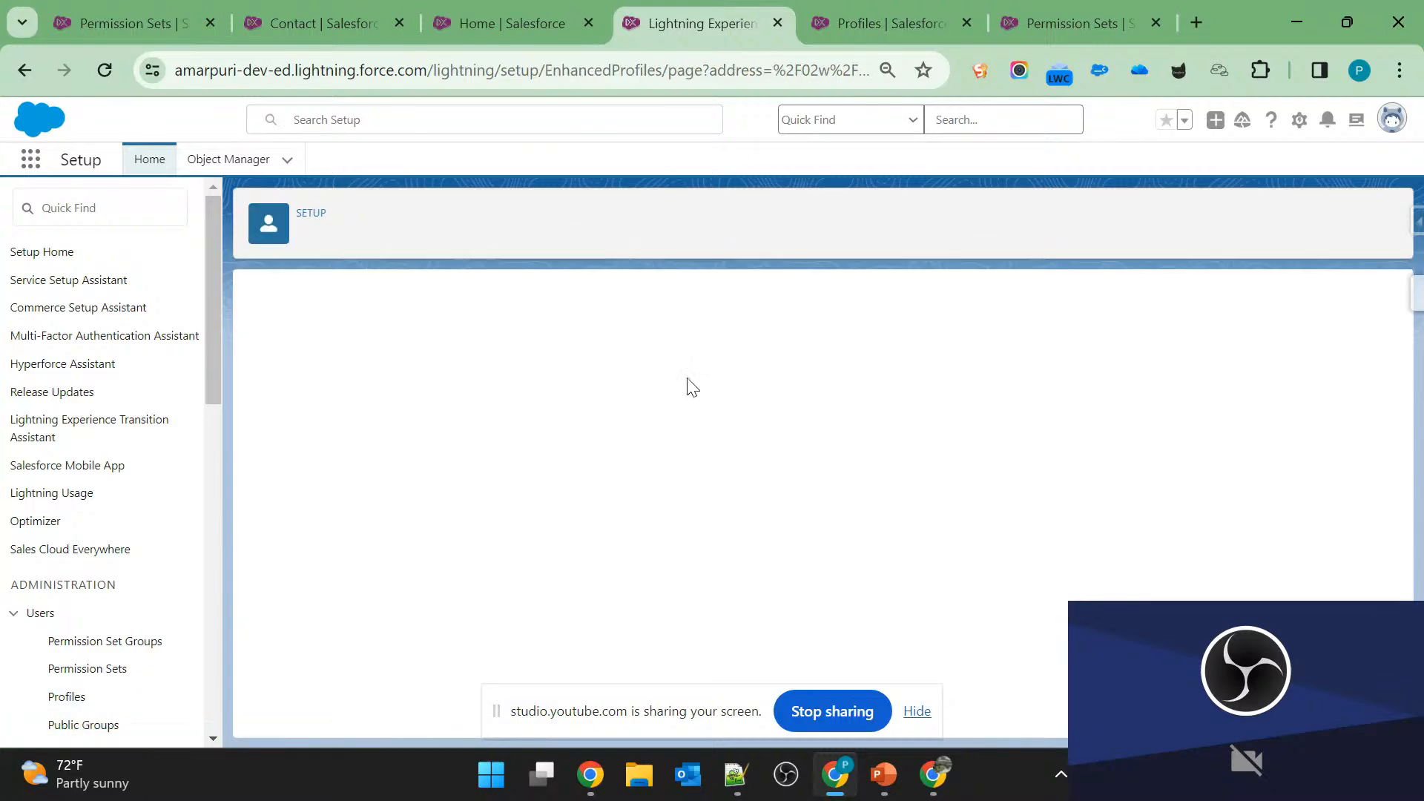
{"action": "left_click", "coordinate": [478, 414]}
{"action": "left_click", "coordinate": [552, 456]}
{"action": "left_click", "coordinate": [1076, 415]}
{"action": "left_click", "coordinate": [1140, 461]}
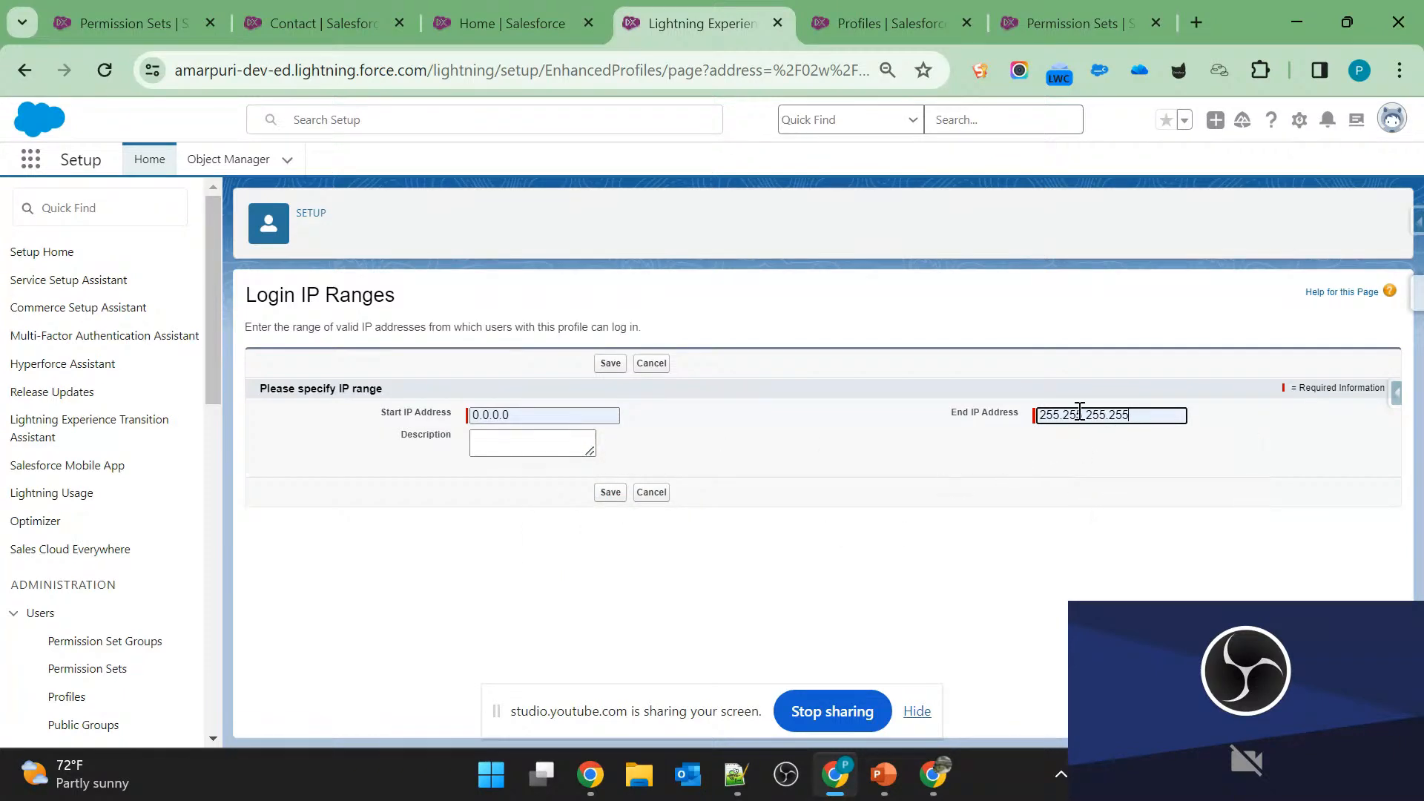
Review the Login IP Ranges instructions and entered addresses, check slide 5 in PowerPoint, and return to Salesforce.
{"action": "left_click", "coordinate": [1030, 508]}
{"action": "left_click_drag", "start_coordinate": [246, 297], "coordinate": [276, 285]}
{"action": "left_click", "coordinate": [589, 326]}
{"action": "triple_click", "coordinate": [525, 326]}
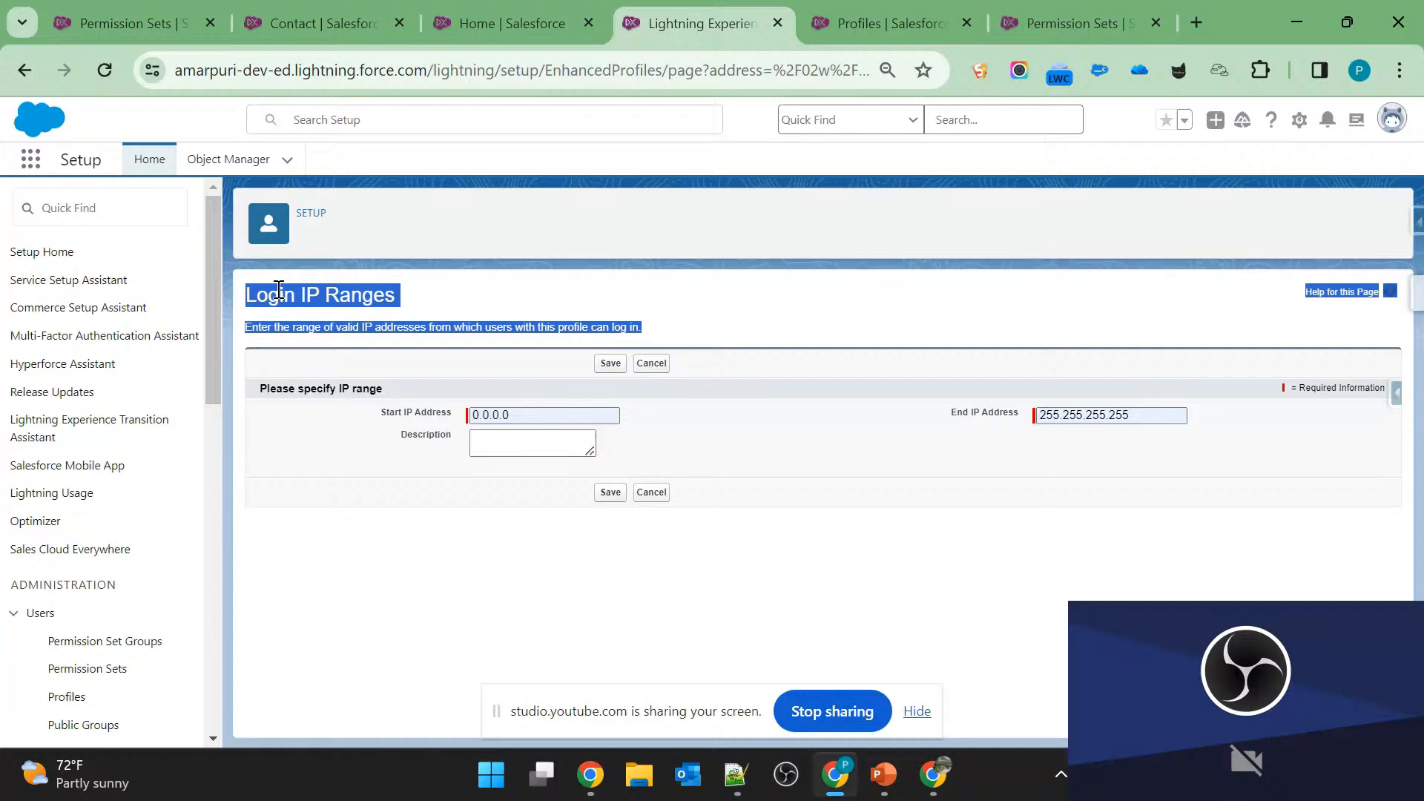
{"action": "left_click", "coordinate": [869, 359]}
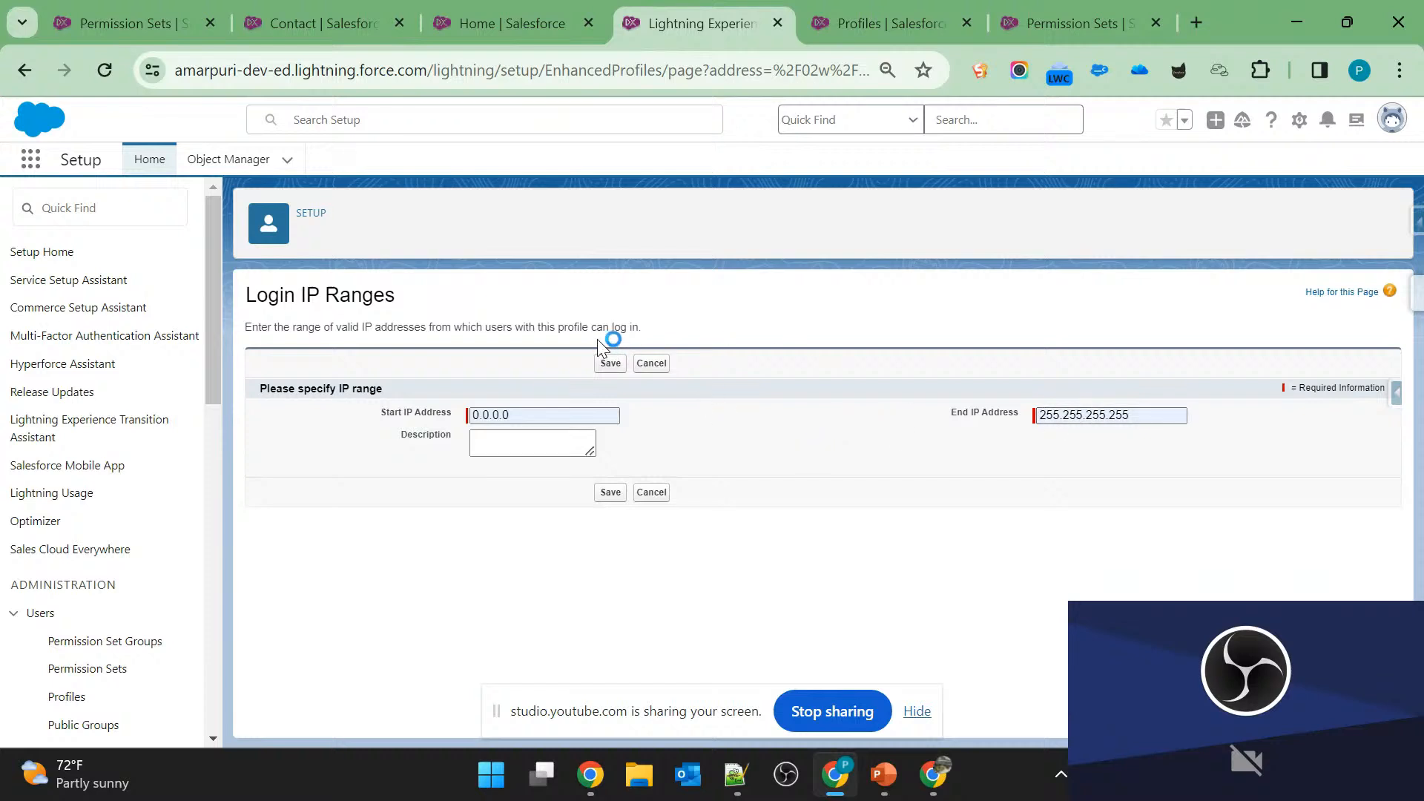
{"action": "double_click", "coordinate": [534, 421]}
{"action": "left_click", "coordinate": [795, 455]}
{"action": "key", "text": "alt+Tab"}
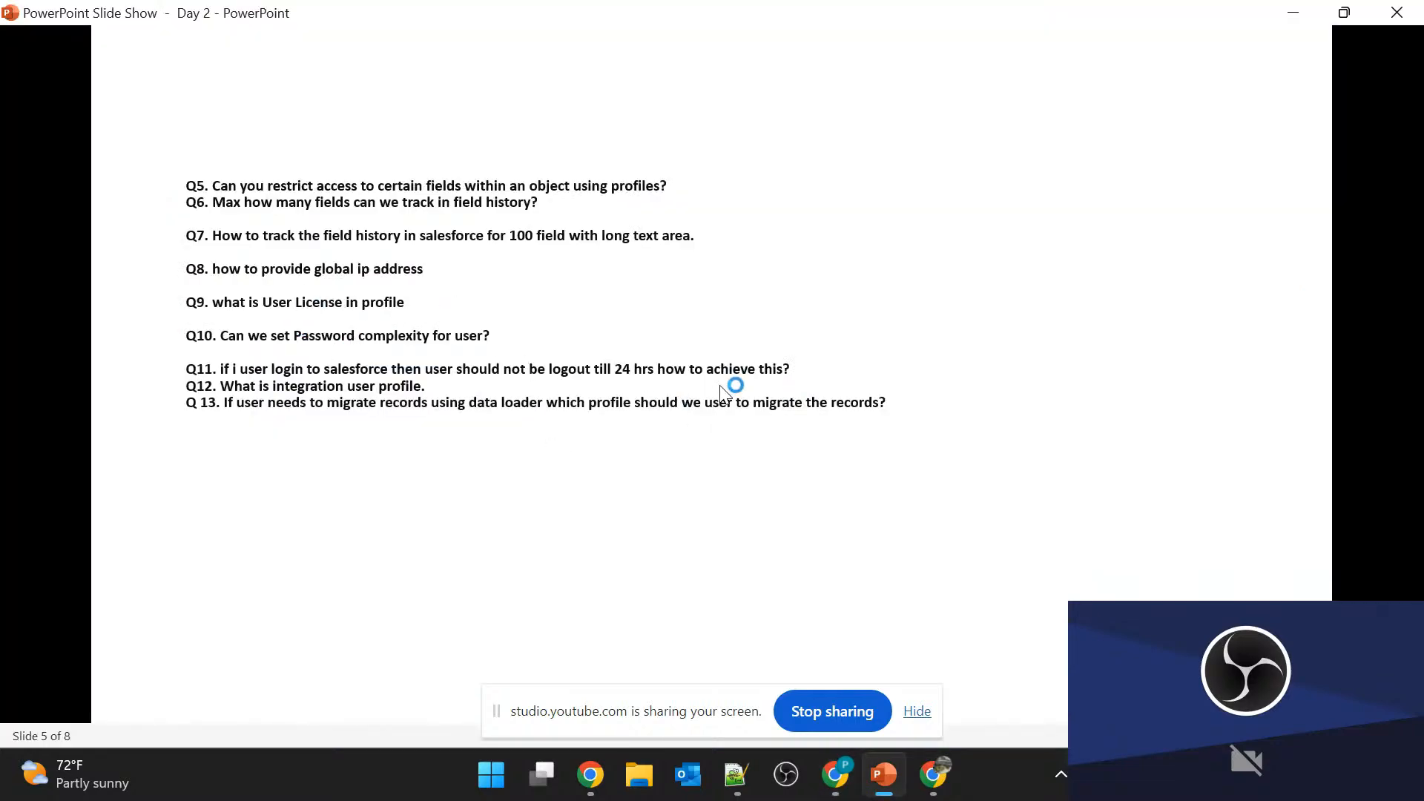
{"action": "key", "text": "alt+Tab"}
Search Setup for "netw" and open the Network Access page.
{"action": "left_click", "coordinate": [157, 208]}
{"action": "type", "text": "ne"}
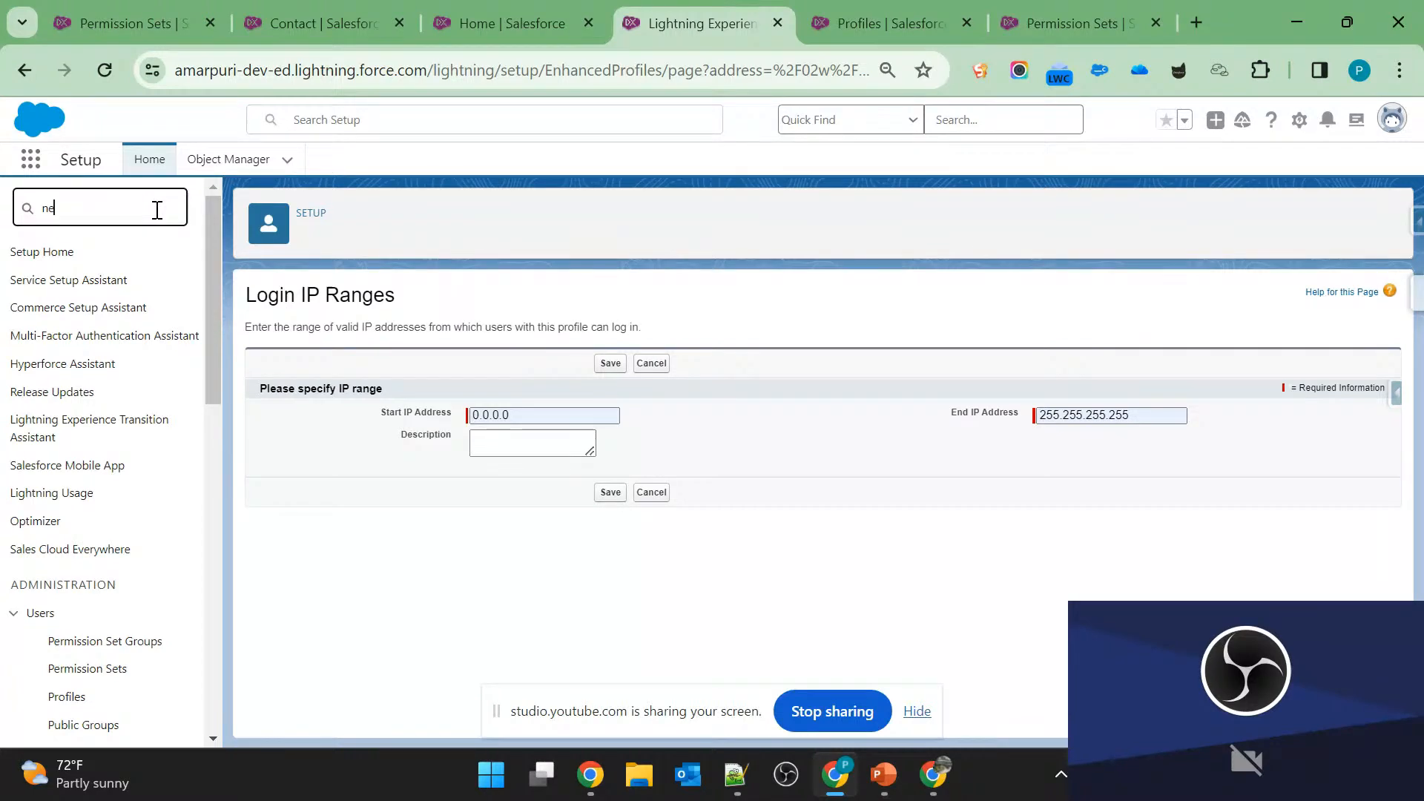
{"action": "type", "text": "tweo"}
{"action": "key", "text": "BackSpace"}
{"action": "key", "text": "BackSpace"}
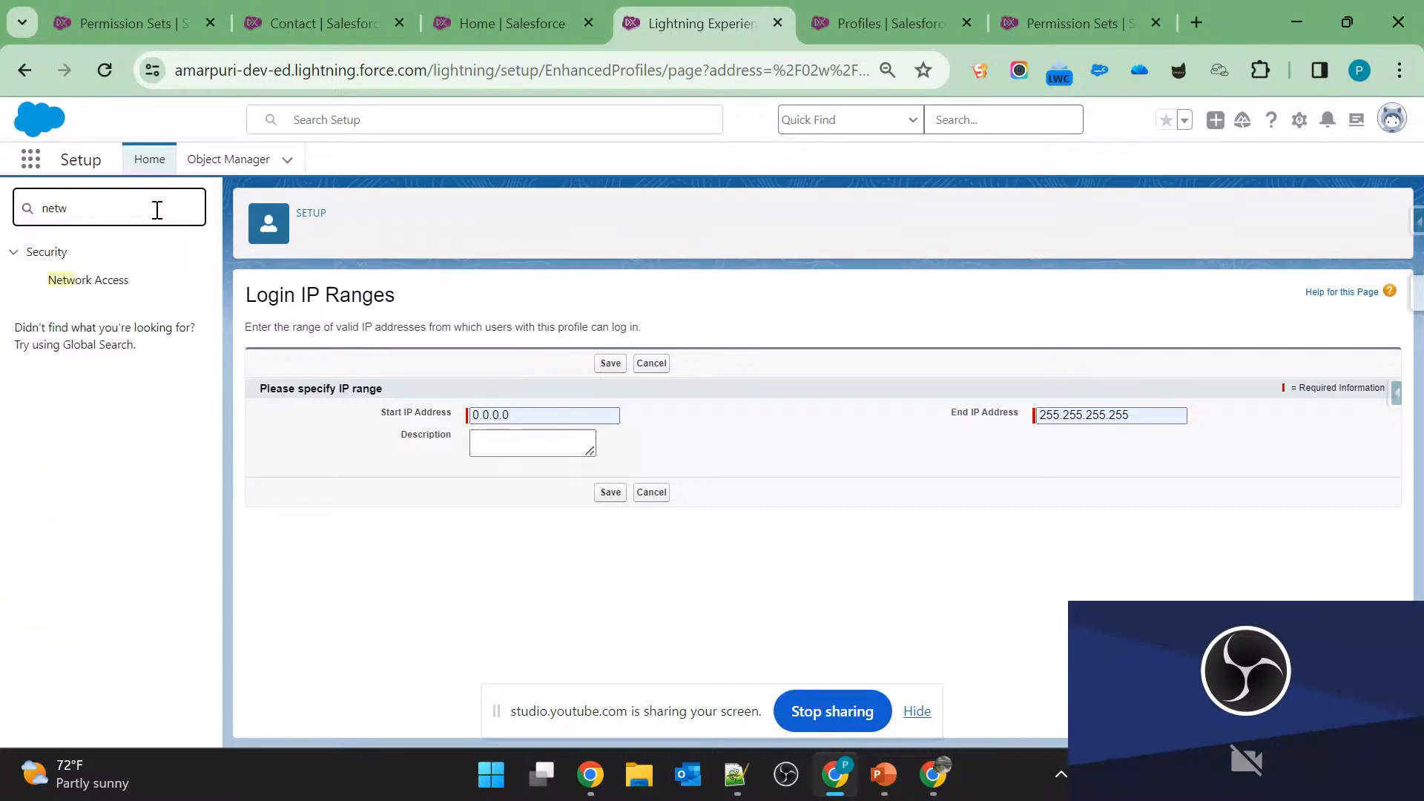
{"action": "left_click", "coordinate": [88, 281]}
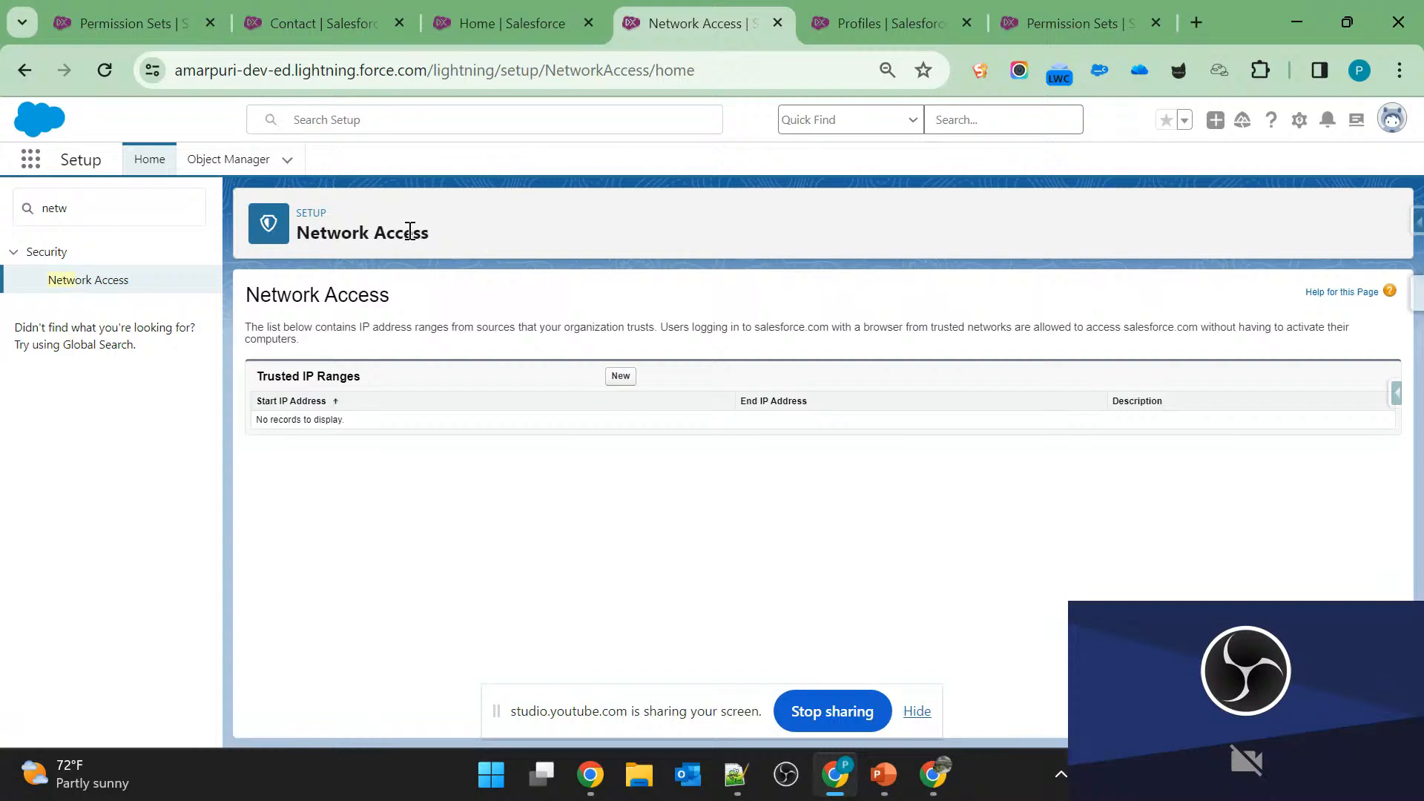
Create and save an org-wide trusted IP range with 111.223.30.198 as both the start and end address.
{"action": "left_click", "coordinate": [620, 377]}
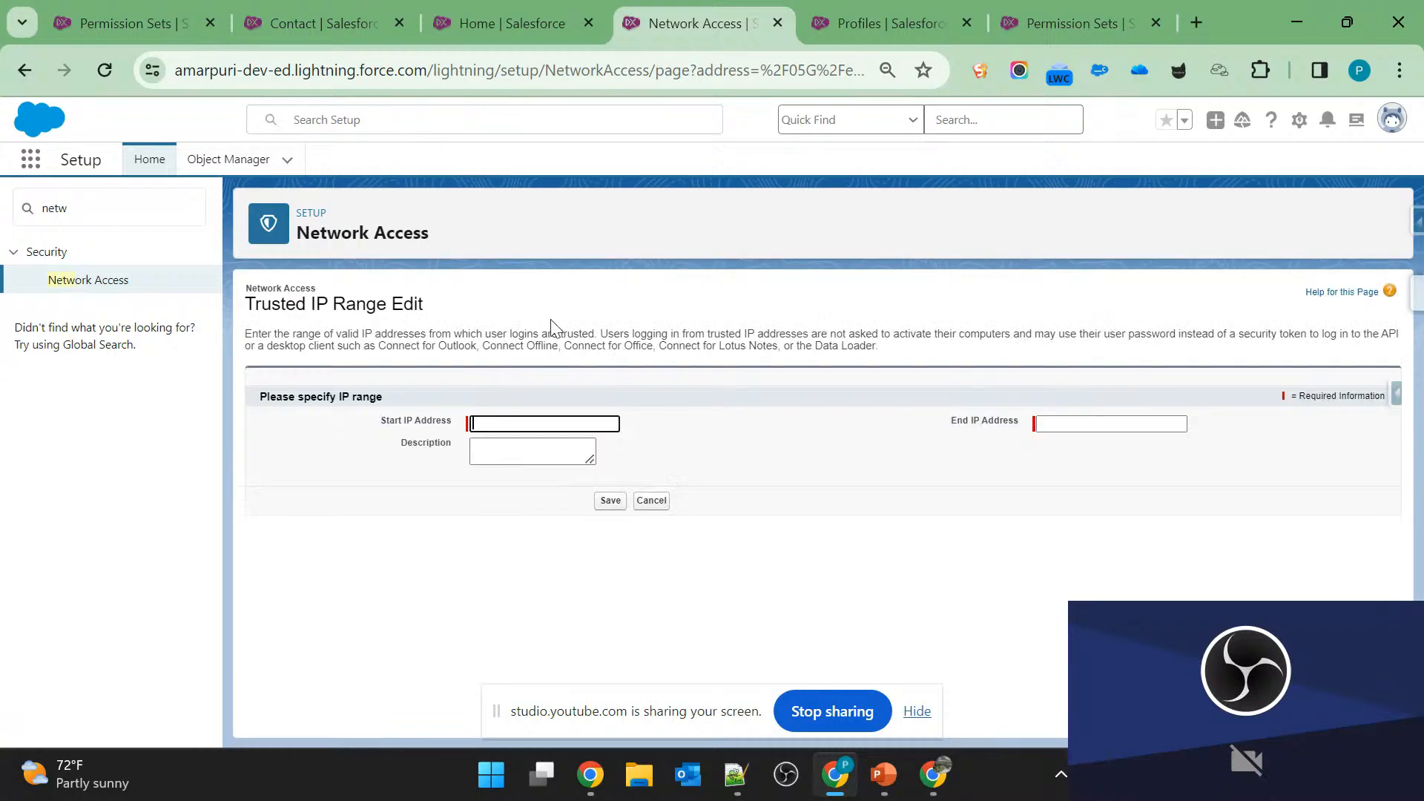
{"action": "left_click", "coordinate": [534, 428]}
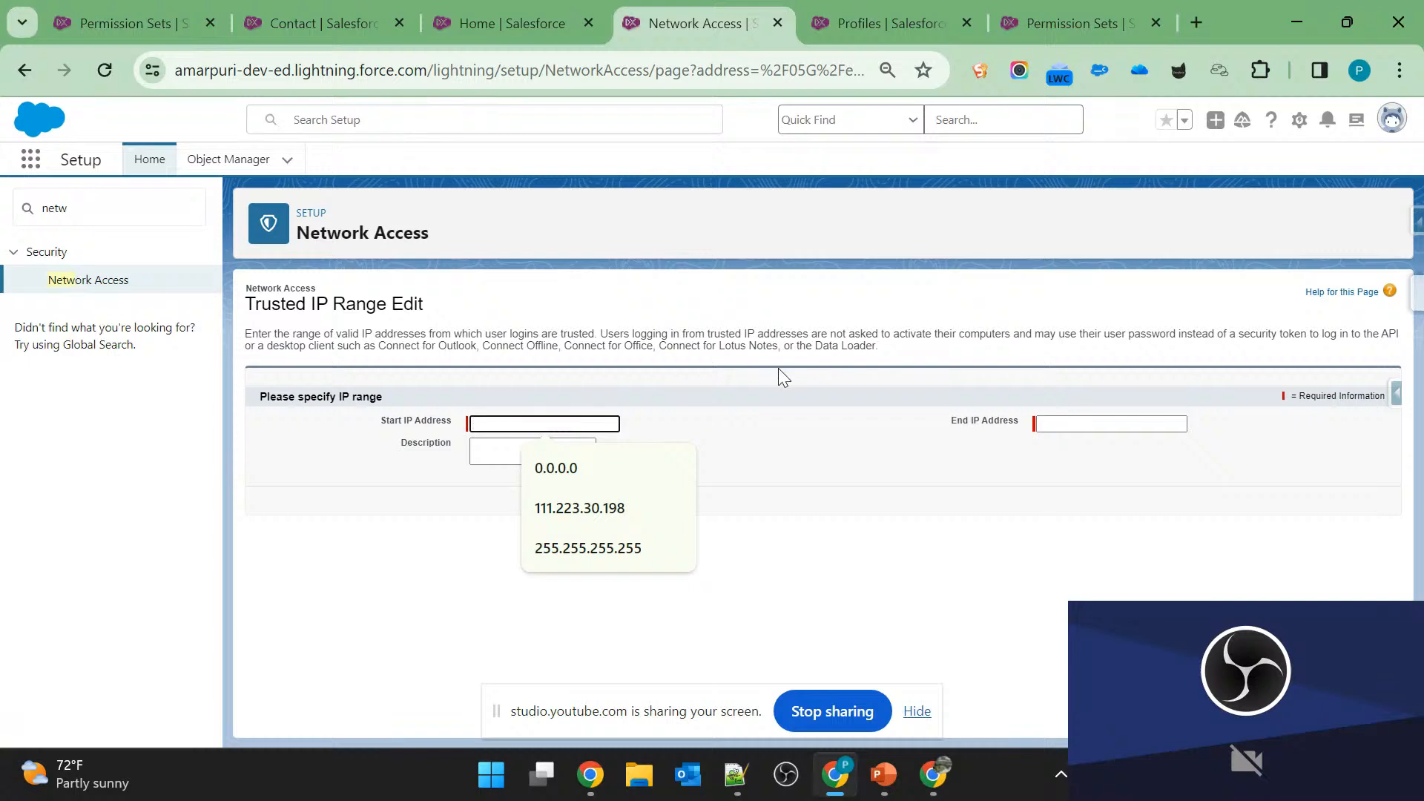
{"action": "left_click", "coordinate": [778, 369]}
{"action": "left_click", "coordinate": [541, 422]}
{"action": "left_click", "coordinate": [585, 505]}
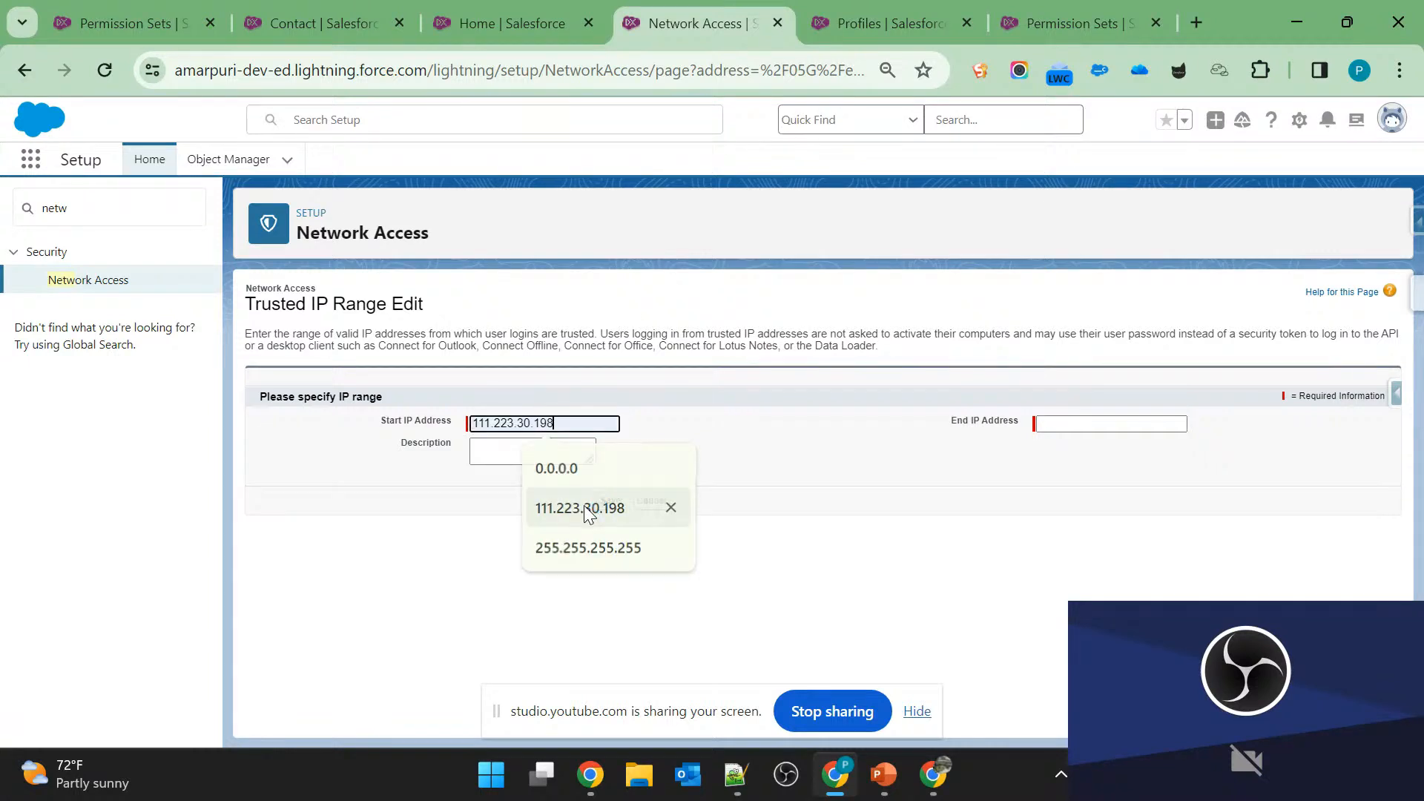
{"action": "left_click", "coordinate": [1071, 421]}
{"action": "key", "text": "Down"}
{"action": "key", "text": "Down"}
{"action": "key", "text": "Return"}
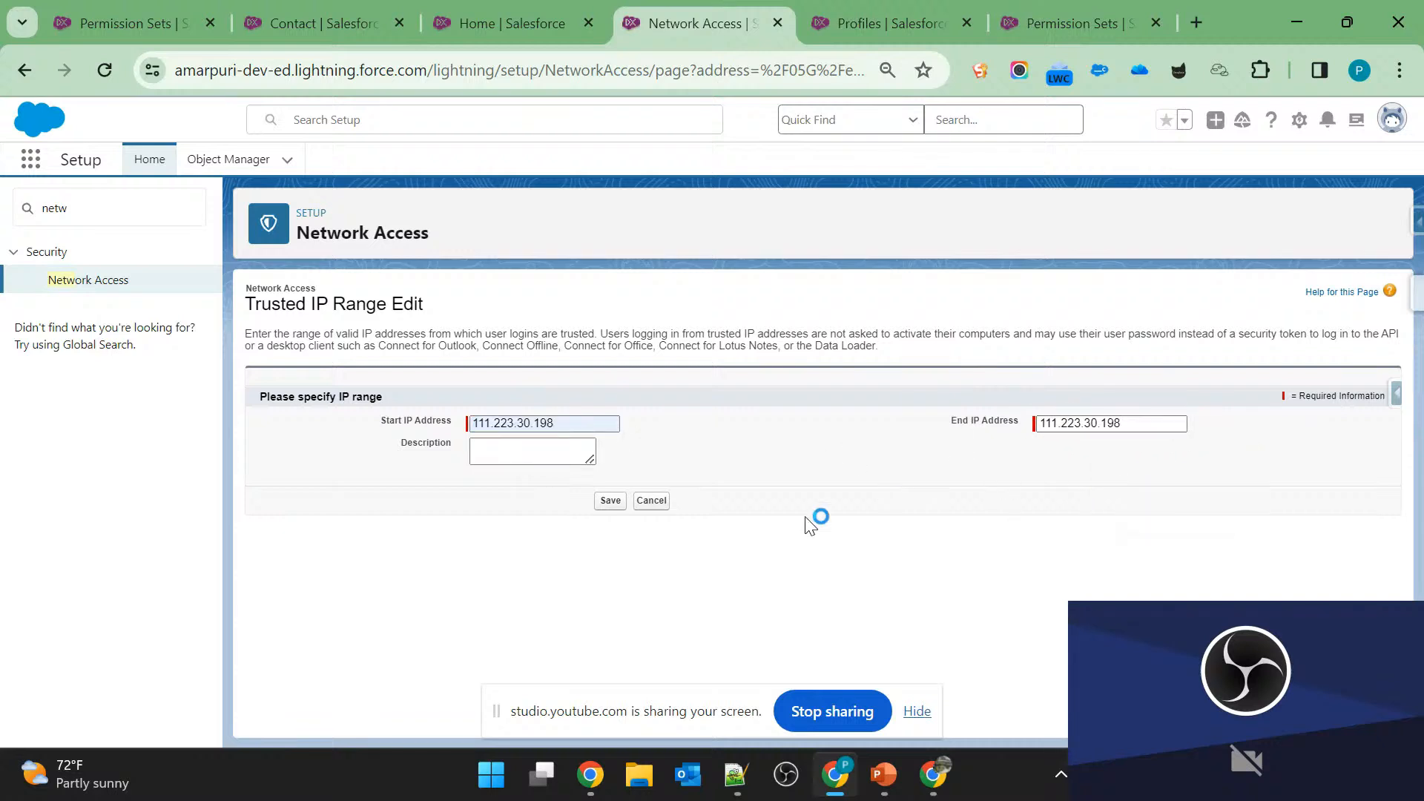
{"action": "left_click", "coordinate": [610, 501]}
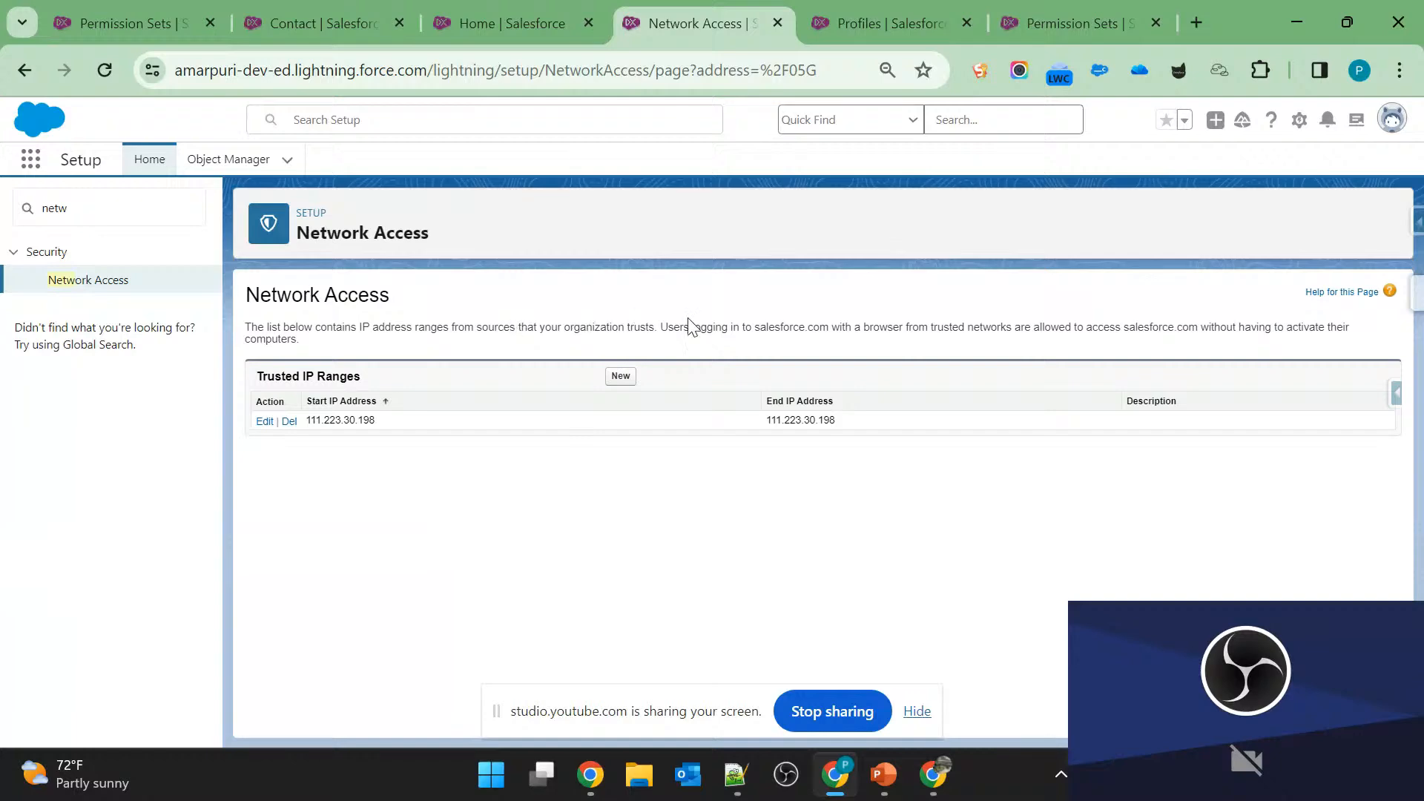
Check slide 5 in PowerPoint, return to Salesforce, search Setup for "user" and open Users in a separate tab.
{"action": "key", "text": "alt+Tab"}
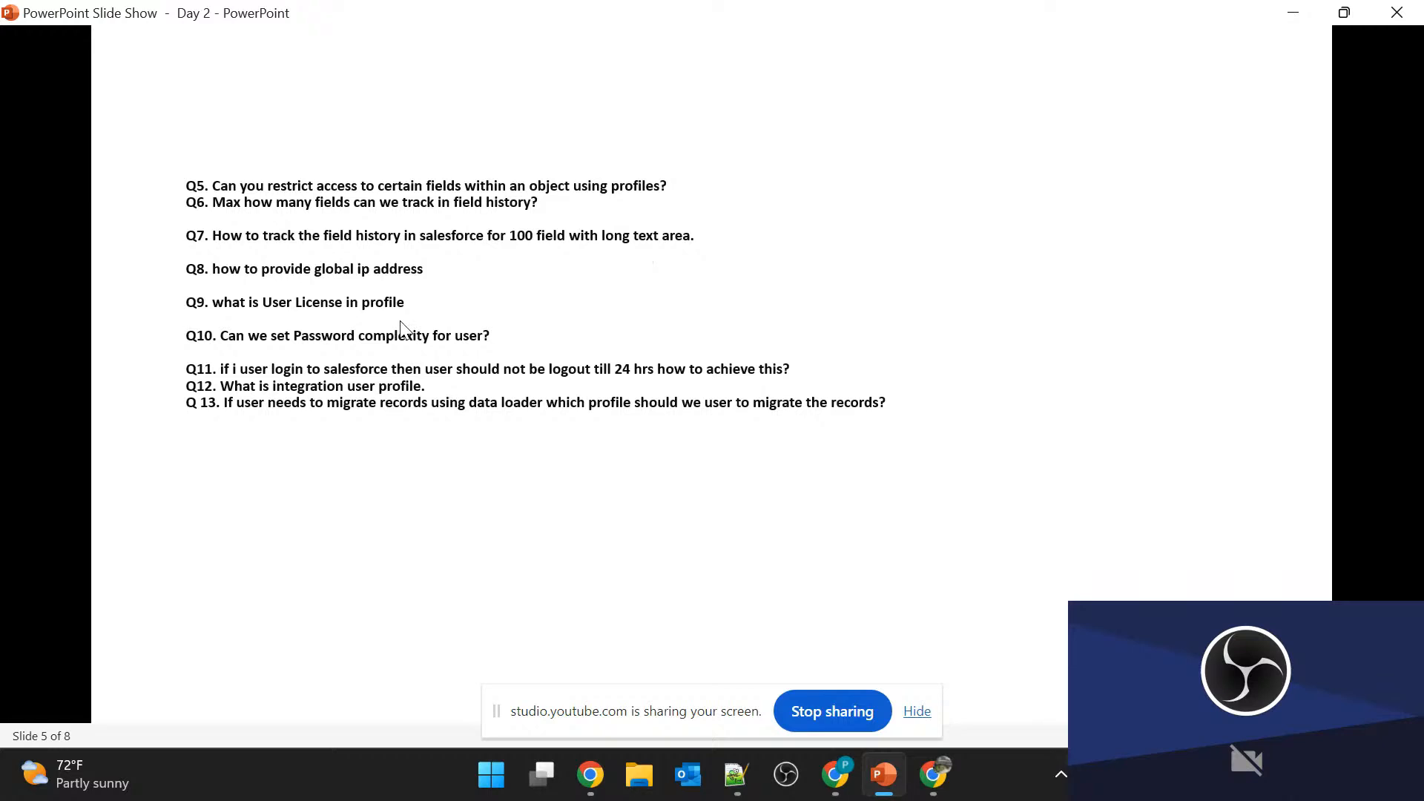
{"action": "key", "text": "alt+Tab"}
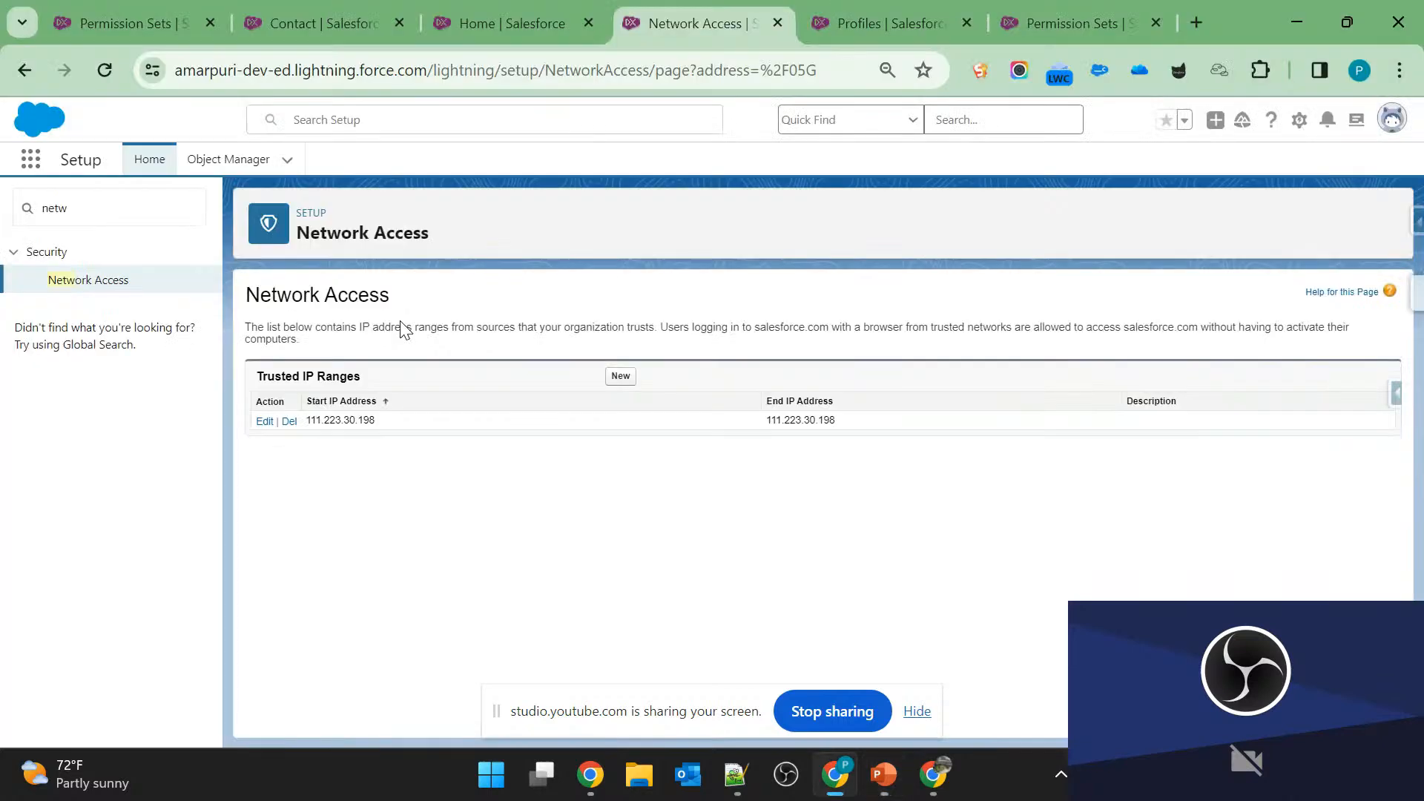
{"action": "left_click", "coordinate": [482, 17]}
{"action": "left_click", "coordinate": [75, 219]}
{"action": "key", "text": "ctrl+a"}
{"action": "type", "text": "user"}
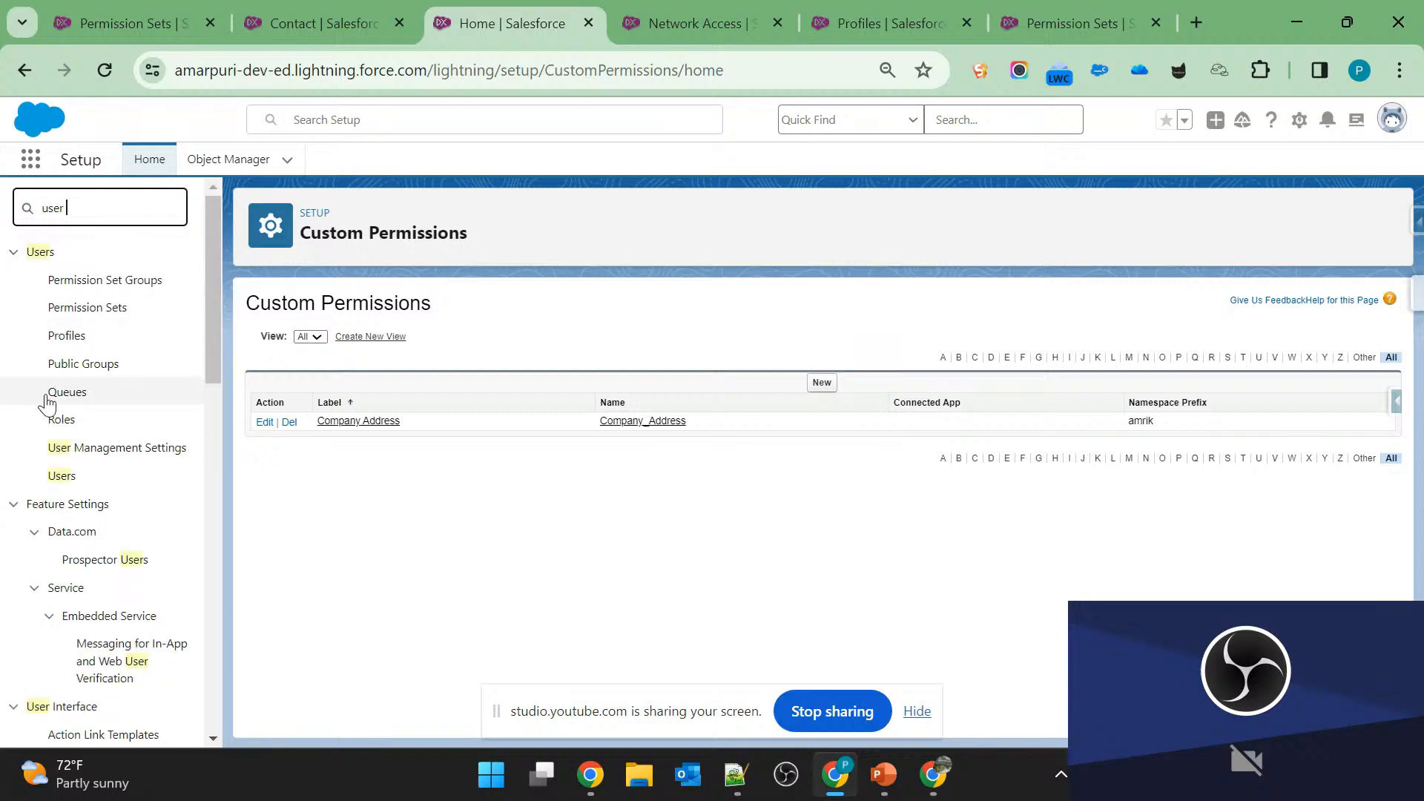
{"action": "middle_click", "coordinate": [62, 475]}
{"action": "left_click_drag", "start_coordinate": [943, 12], "coordinate": [645, 8]}
Search Setup for "compan" and open the Company Information page.
{"action": "left_click", "coordinate": [353, 3]}
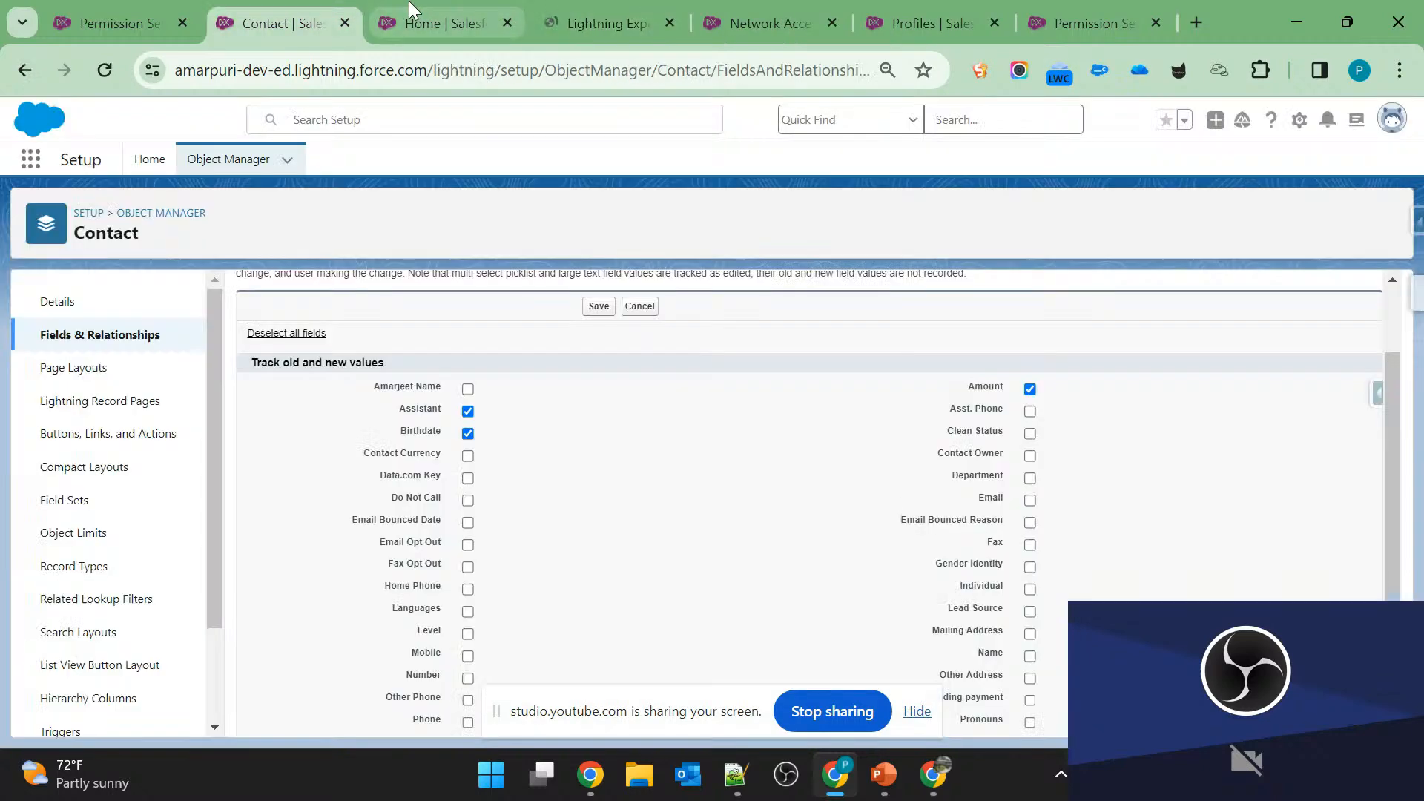
{"action": "left_click", "coordinate": [404, 9]}
{"action": "double_click", "coordinate": [92, 210]}
{"action": "type", "text": "c"}
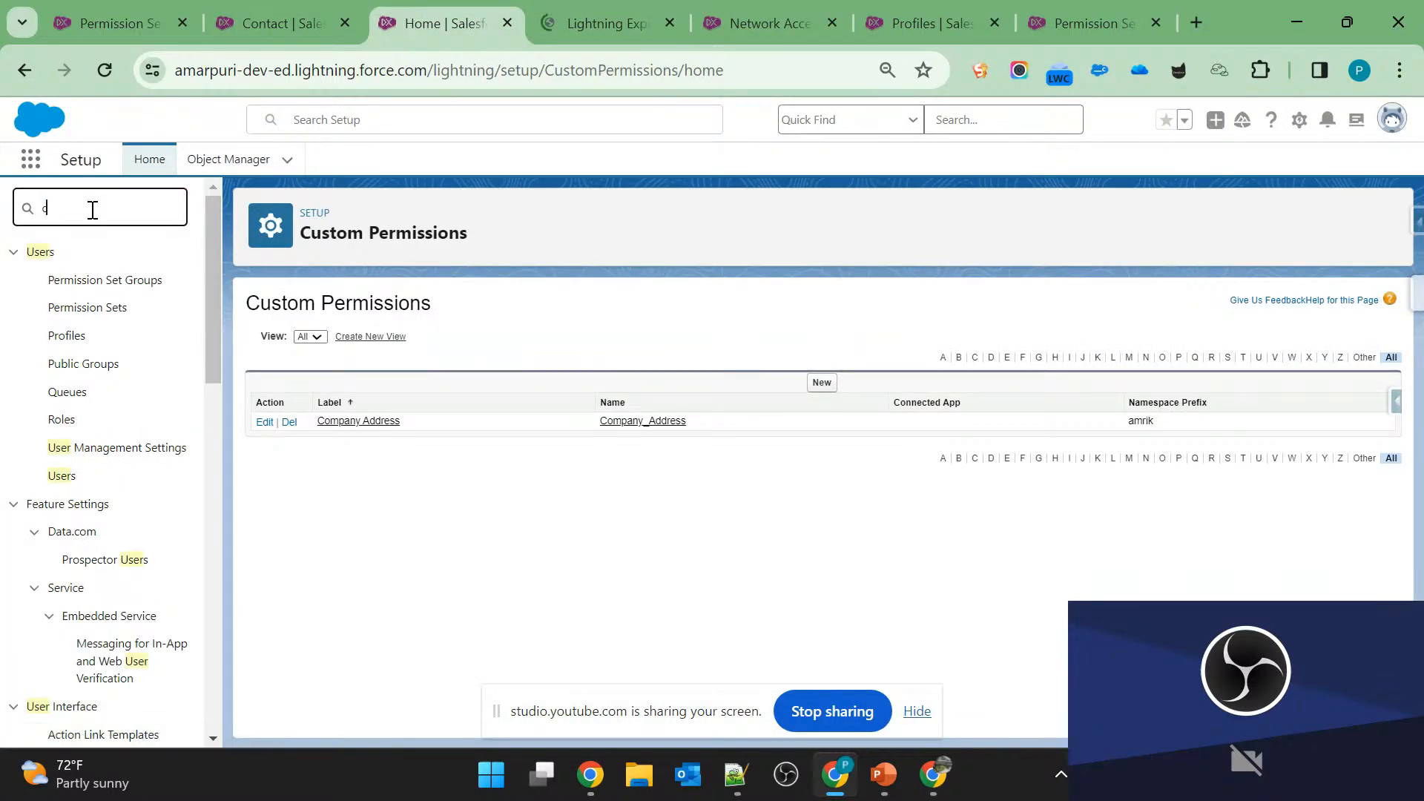
{"action": "type", "text": "ompan"}
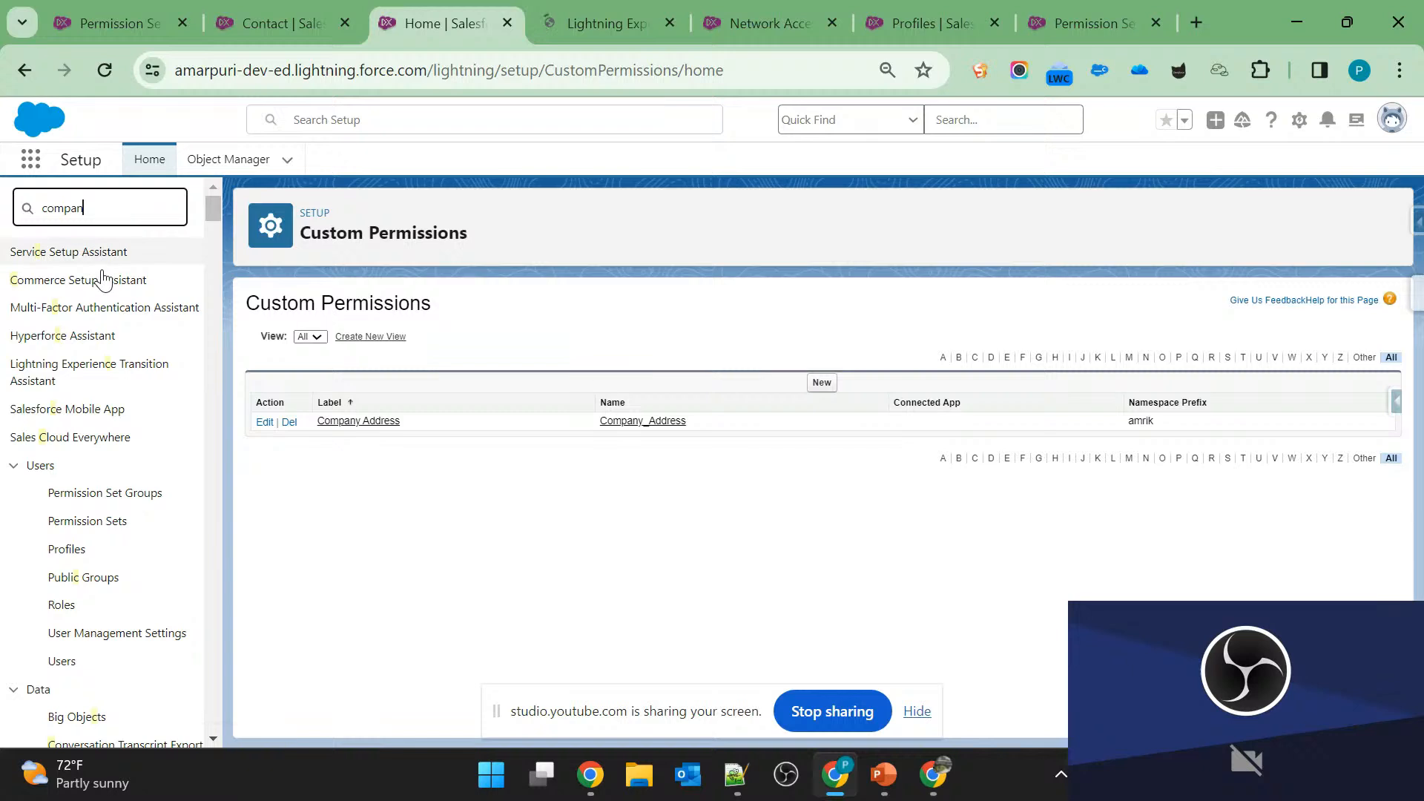
{"action": "left_click", "coordinate": [586, 17]}
{"action": "left_click", "coordinate": [420, 9]}
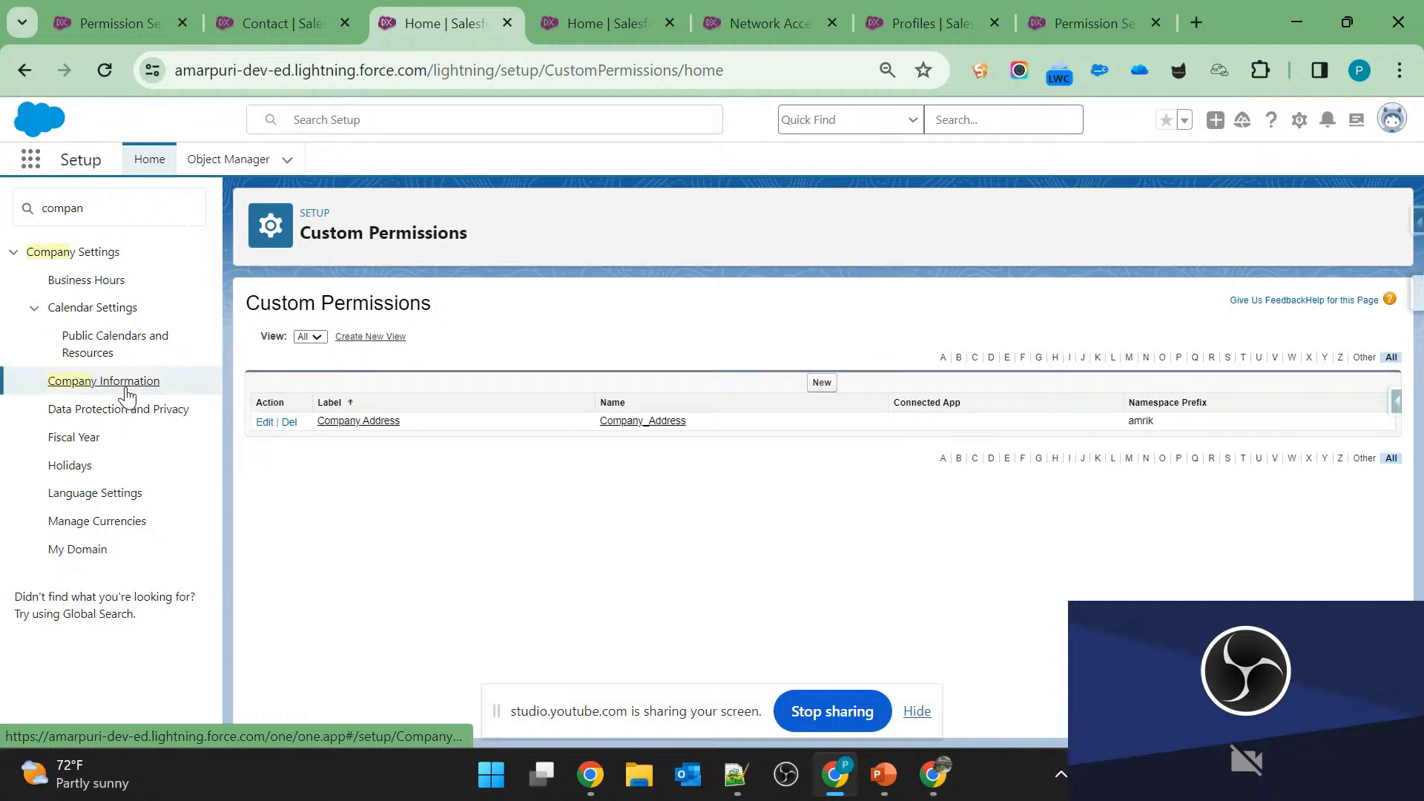
{"action": "left_click", "coordinate": [563, 12]}
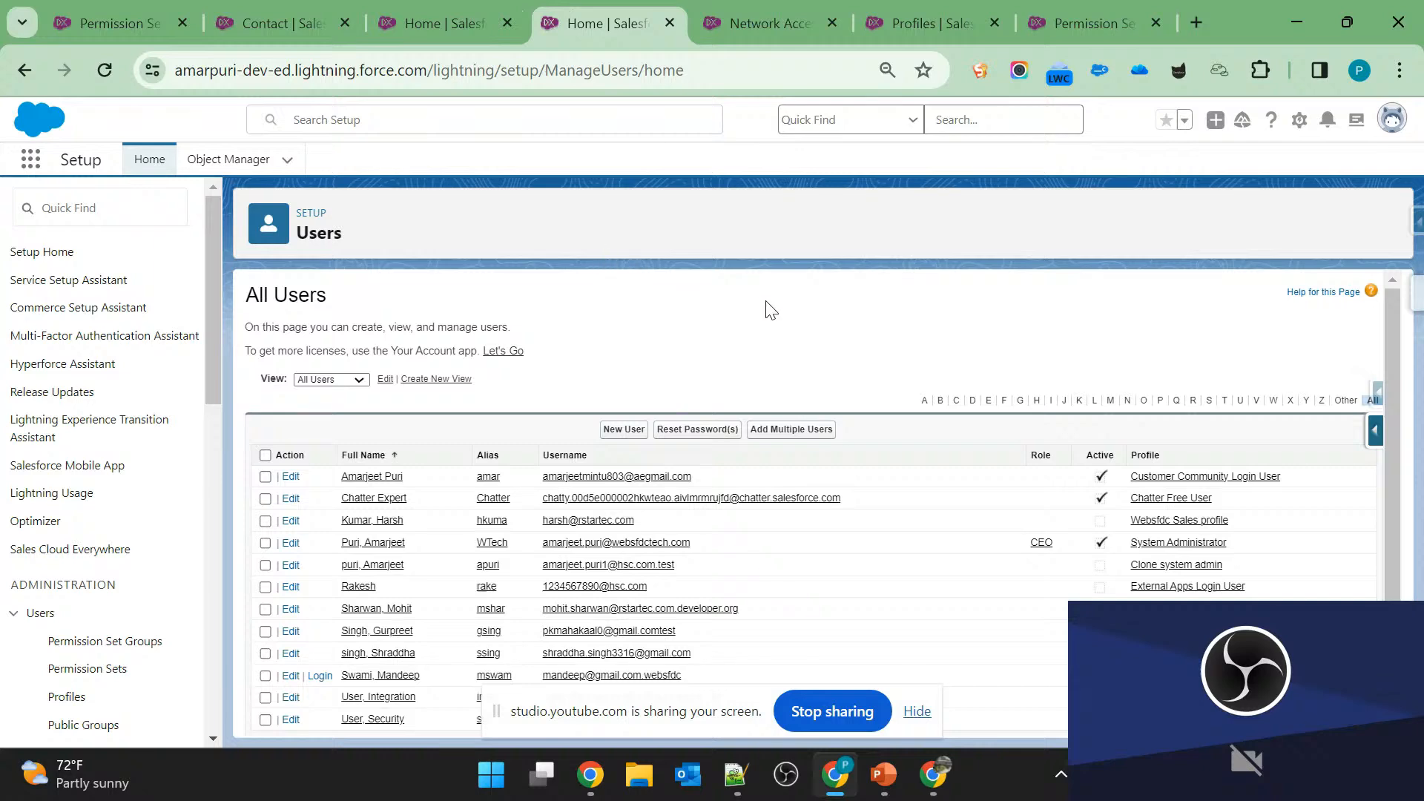
{"action": "left_click", "coordinate": [433, 22]}
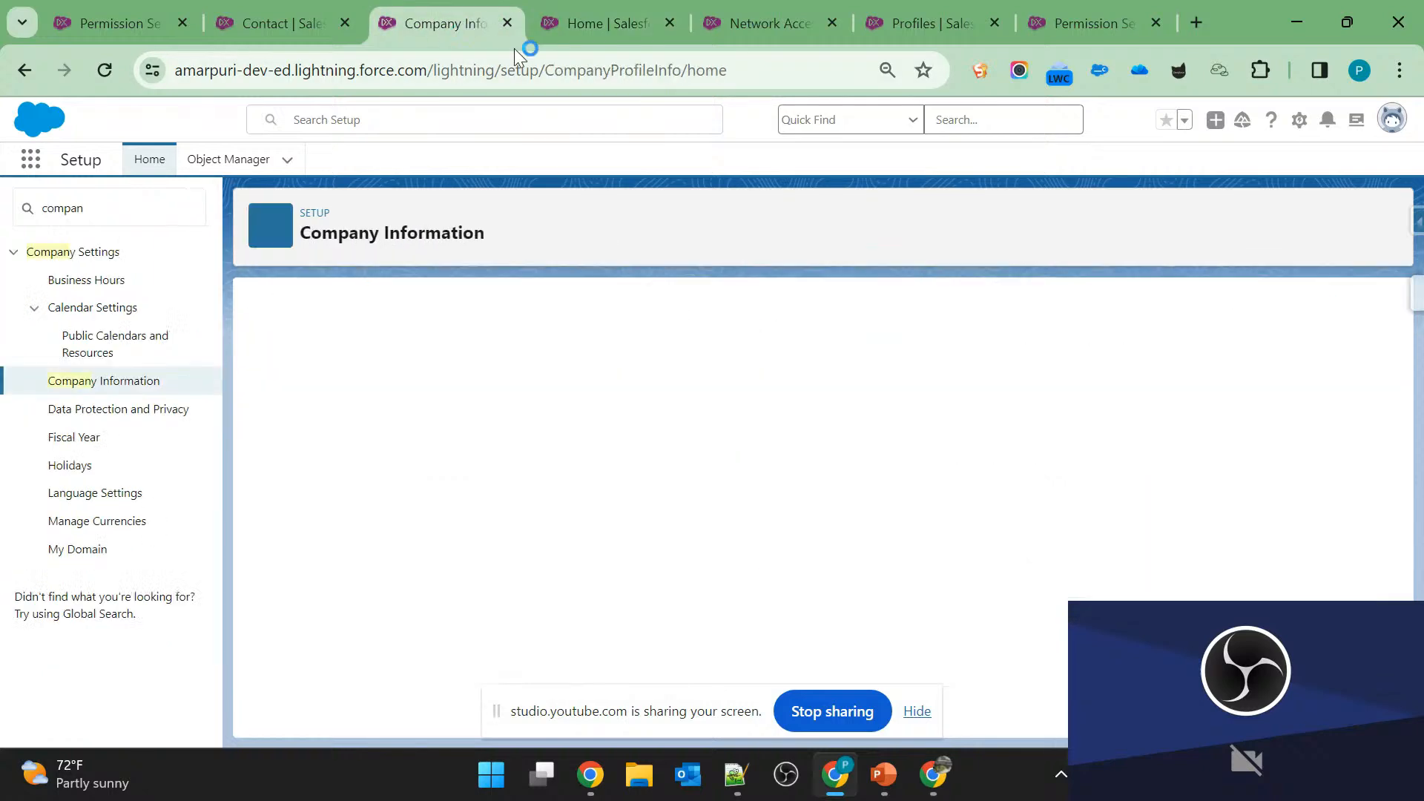
Open a new user form and examine its User License and Profile options.
{"action": "left_click", "coordinate": [607, 38]}
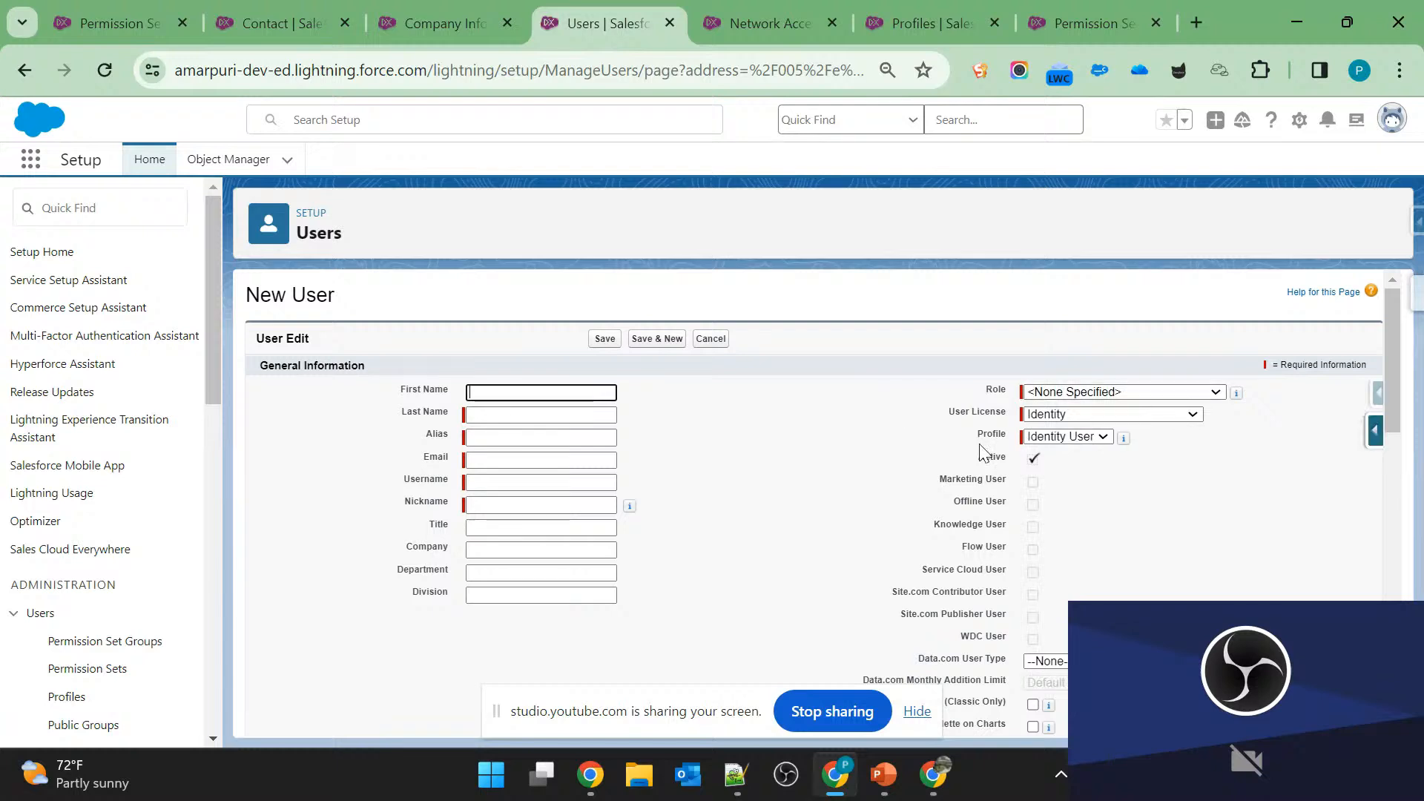
{"action": "left_click", "coordinate": [1088, 414]}
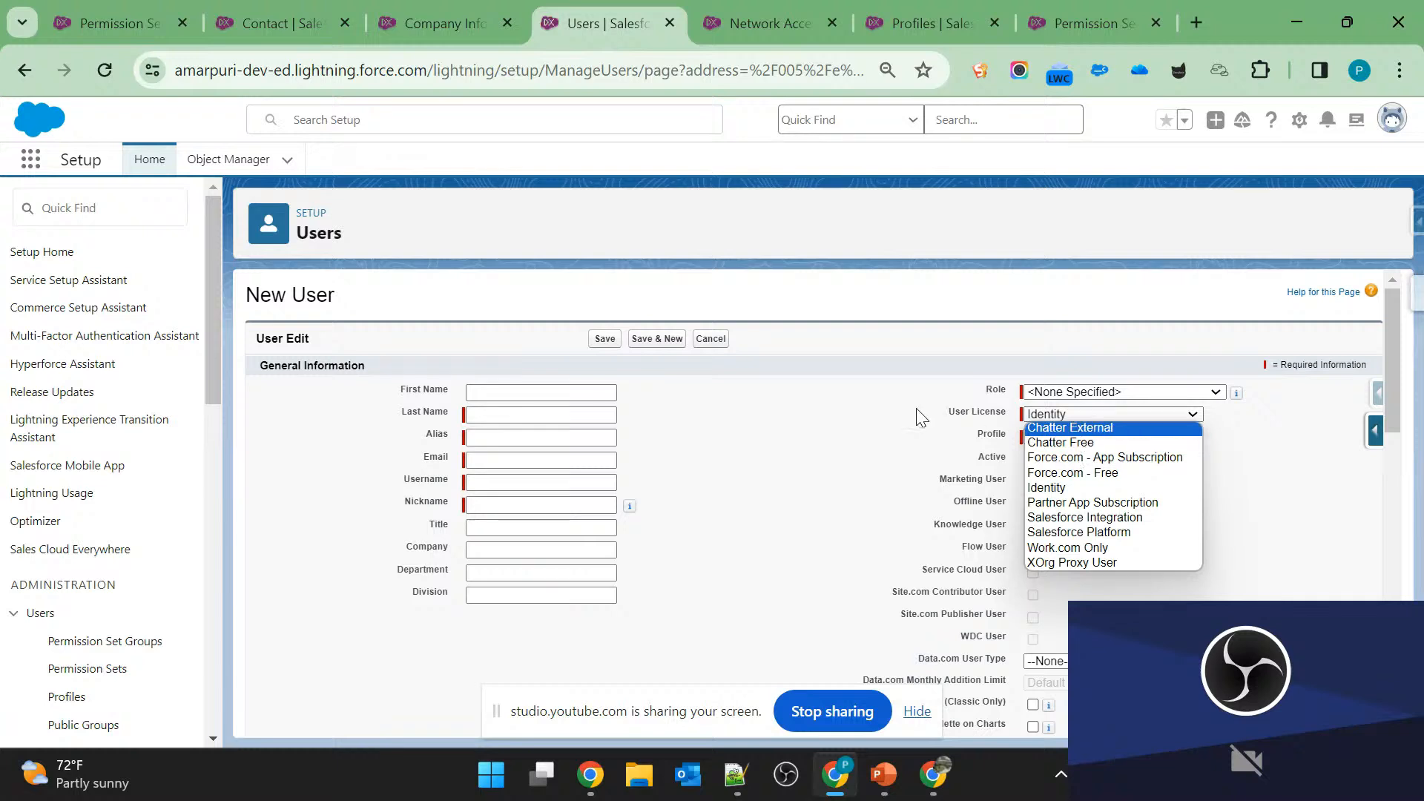
{"action": "left_click", "coordinate": [956, 417]}
{"action": "left_click", "coordinate": [1089, 437]}
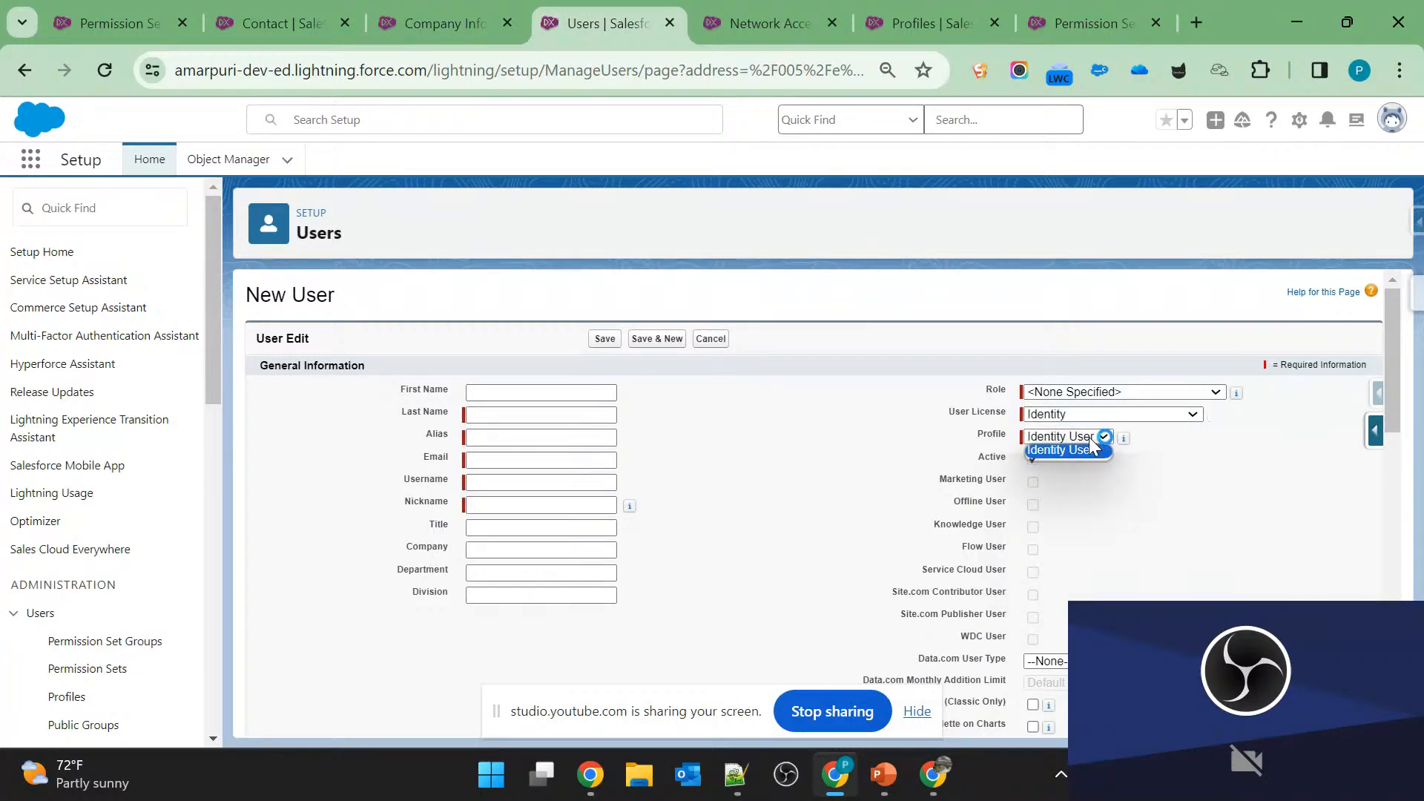
{"action": "triple_click", "coordinate": [975, 412]}
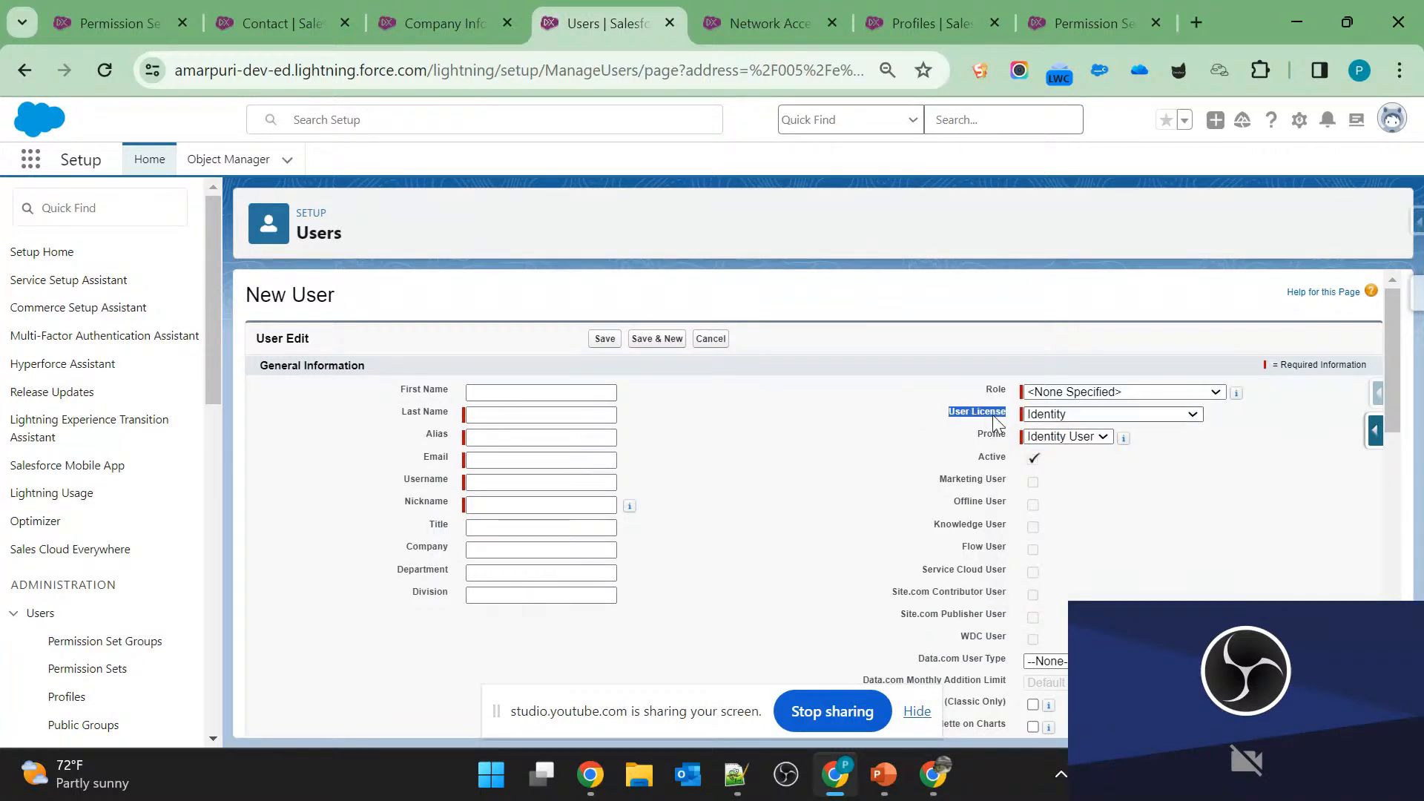
{"action": "left_click", "coordinate": [927, 458]}
Examine the User Licenses list in Company Information, focusing on the Salesforce license's total, used and remaining counts.
{"action": "left_click", "coordinate": [428, 24]}
{"action": "scroll", "coordinate": [566, 534], "scroll_direction": "down", "scroll_amount": 10}
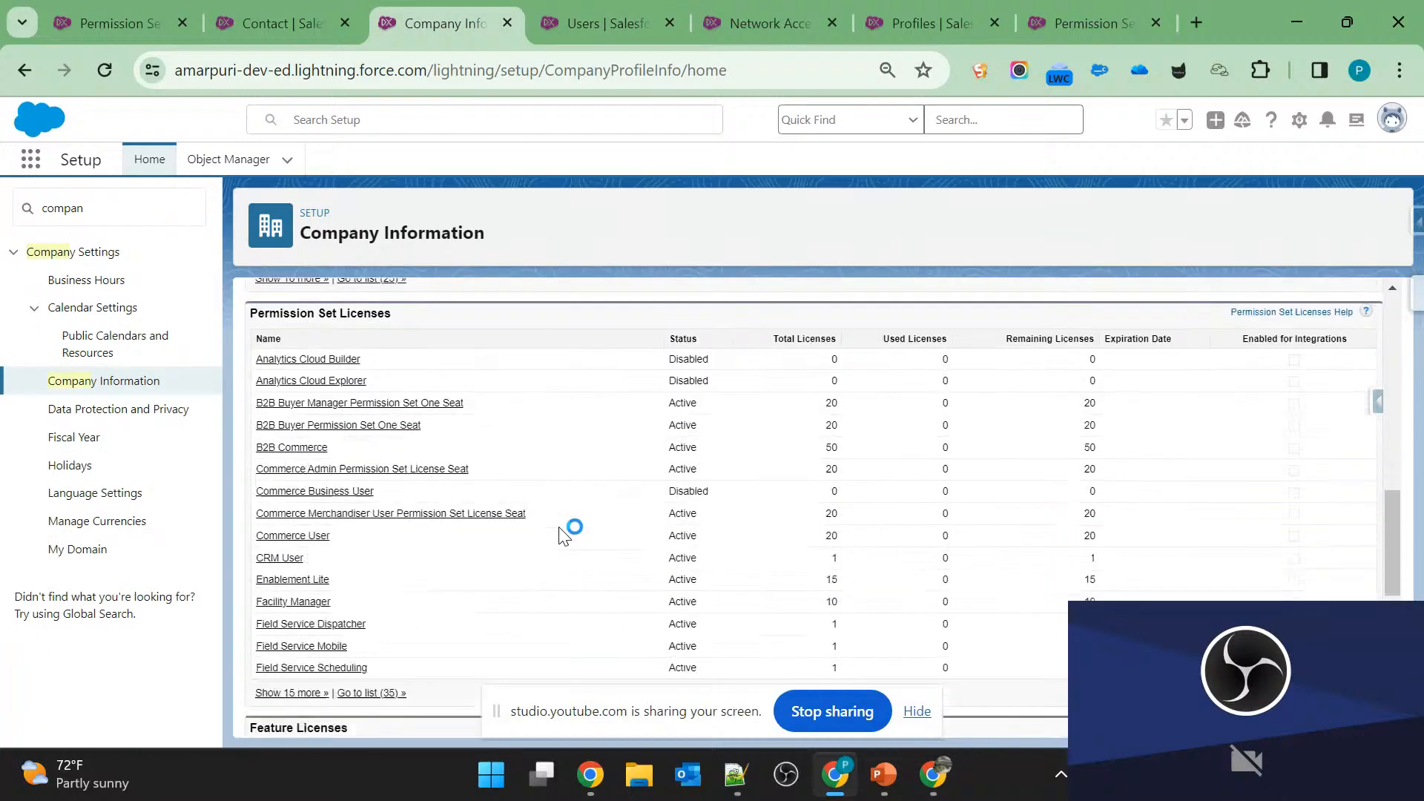
{"action": "scroll", "coordinate": [560, 534], "scroll_direction": "up", "scroll_amount": 4}
{"action": "scroll", "coordinate": [391, 493], "scroll_direction": "down", "scroll_amount": 2}
{"action": "double_click", "coordinate": [289, 443]}
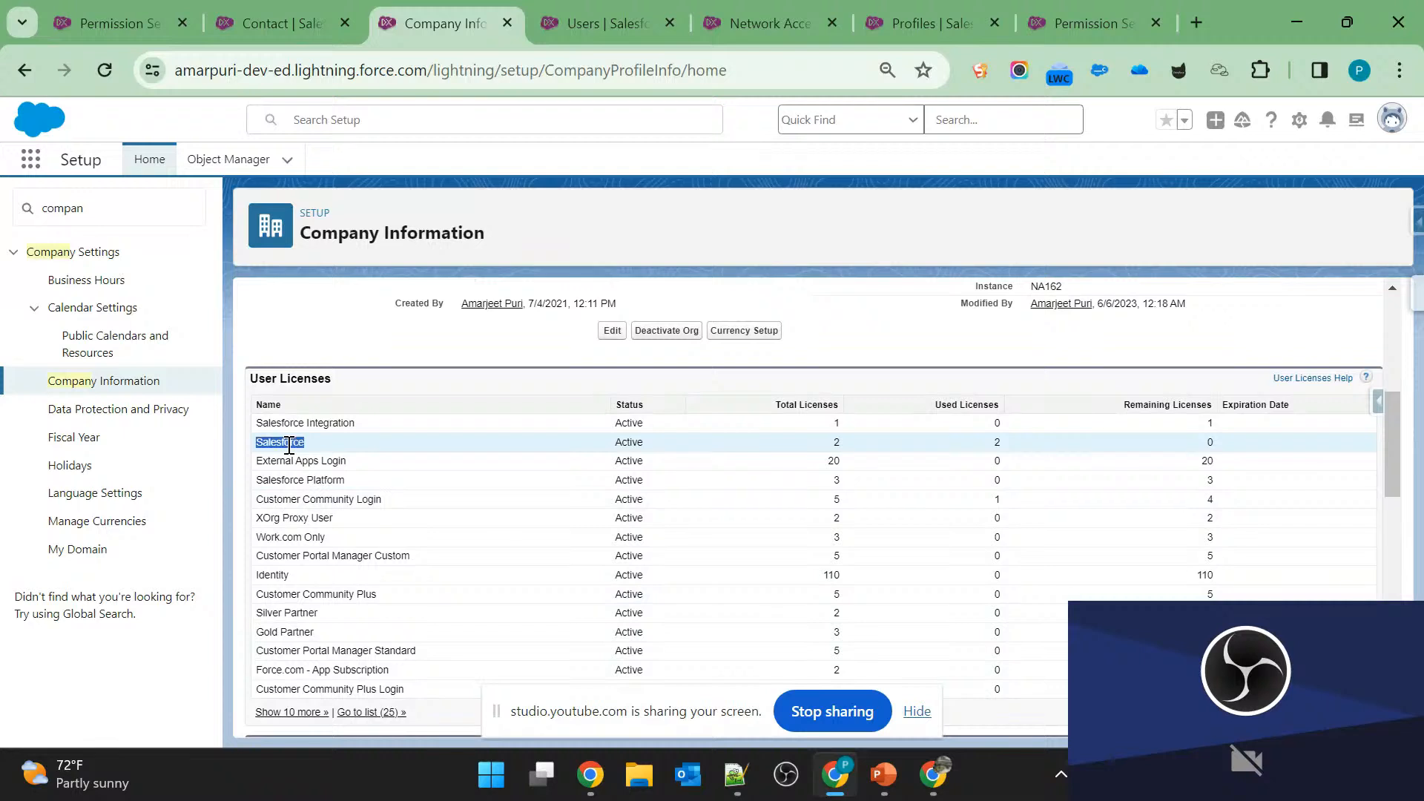
{"action": "left_click", "coordinate": [297, 439]}
{"action": "left_click", "coordinate": [840, 442]}
{"action": "left_click", "coordinate": [1210, 447]}
{"action": "left_click_drag", "start_coordinate": [277, 441], "coordinate": [1268, 448]}
{"action": "left_click", "coordinate": [1268, 448]}
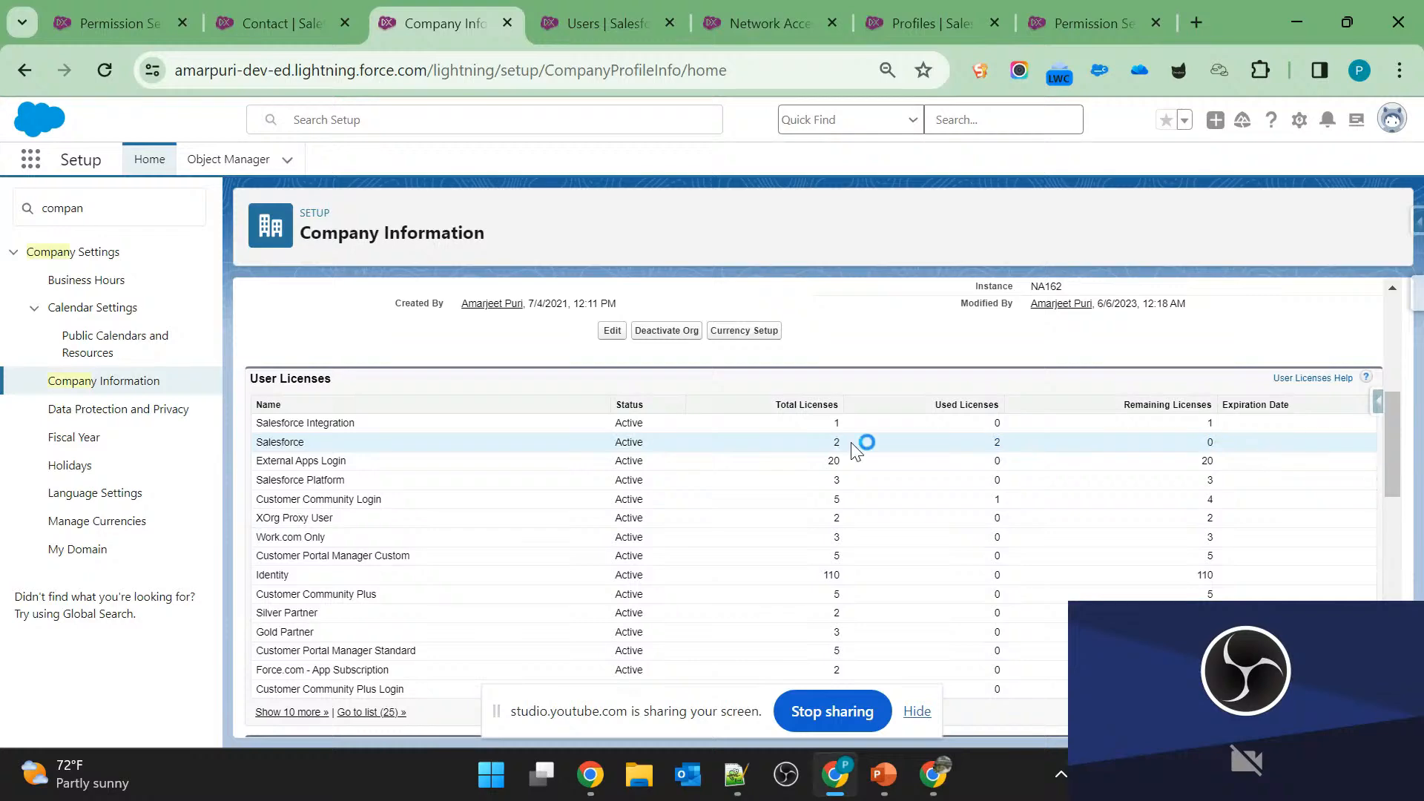
Revisit the new user form, check the questions on slide 5 in PowerPoint, and return to Company Information in Salesforce.
{"action": "left_click", "coordinate": [590, 30]}
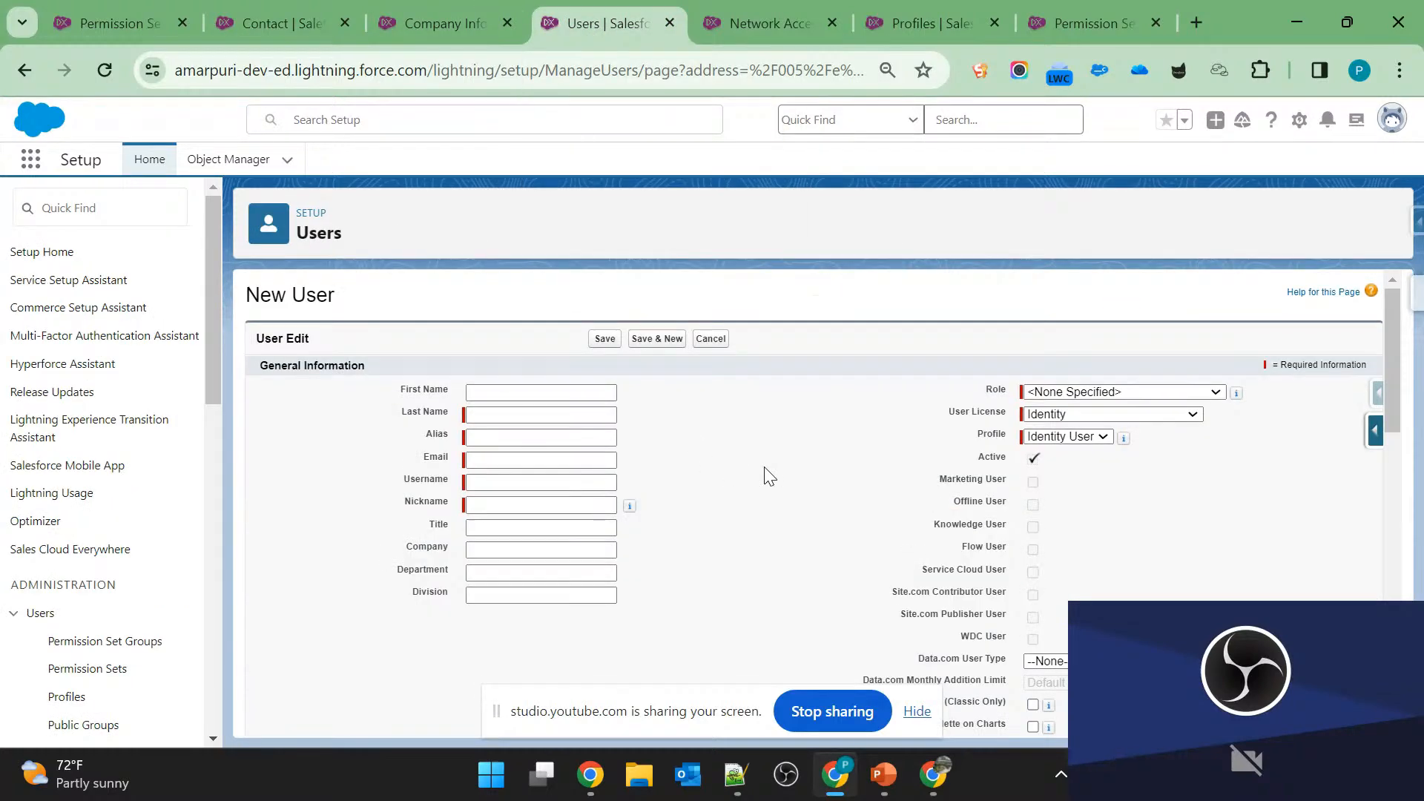
{"action": "key", "text": "alt+Tab"}
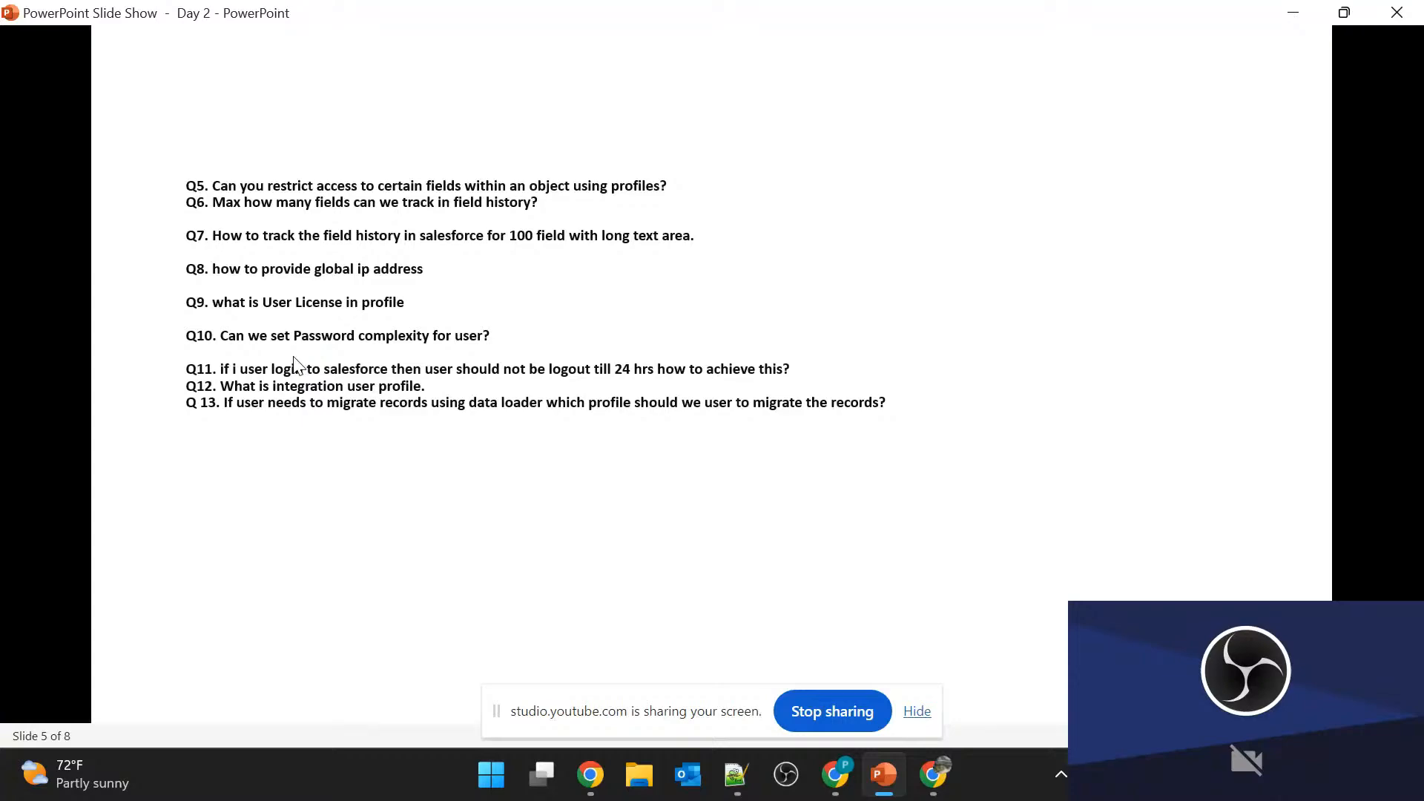
{"action": "key", "text": "alt+Tab"}
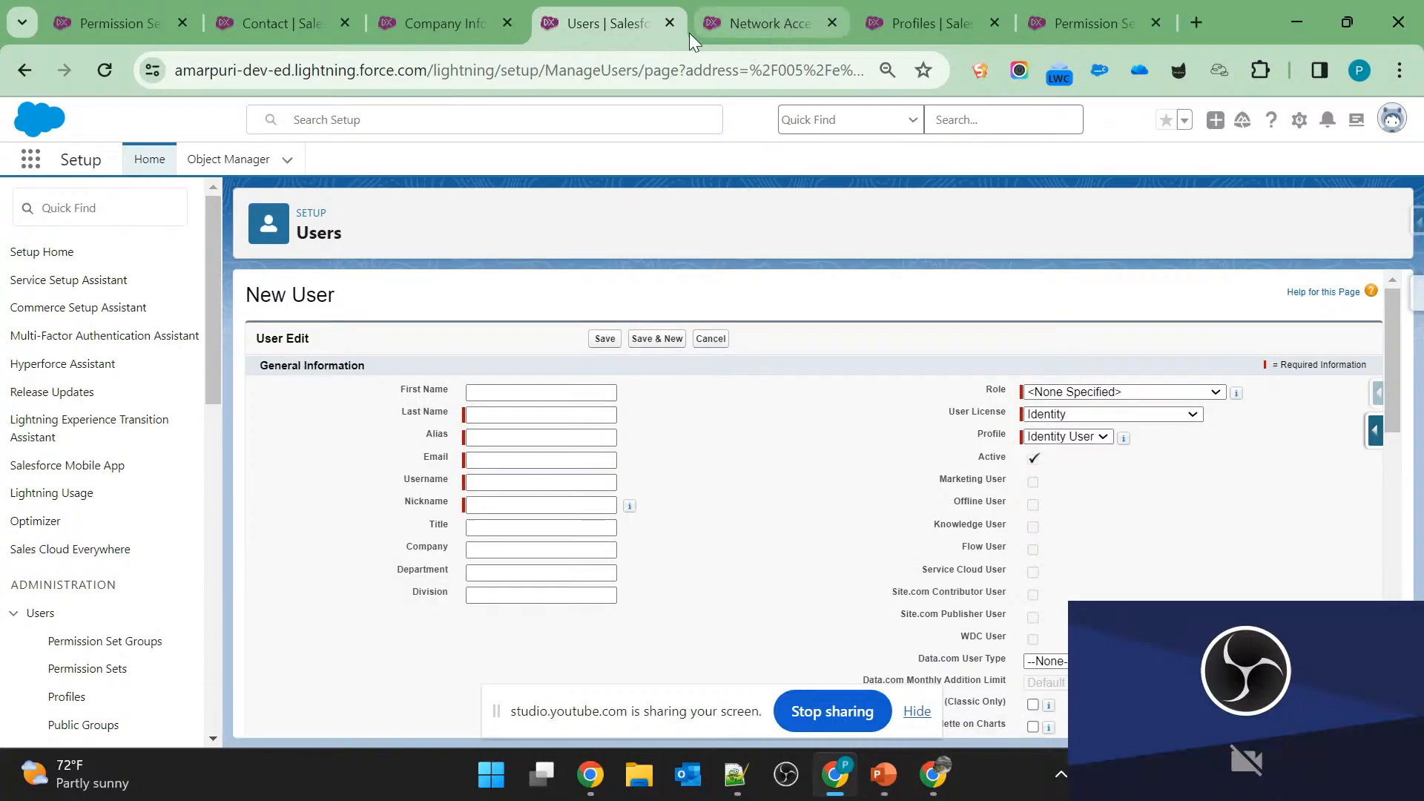
{"action": "left_click", "coordinate": [461, 25]}
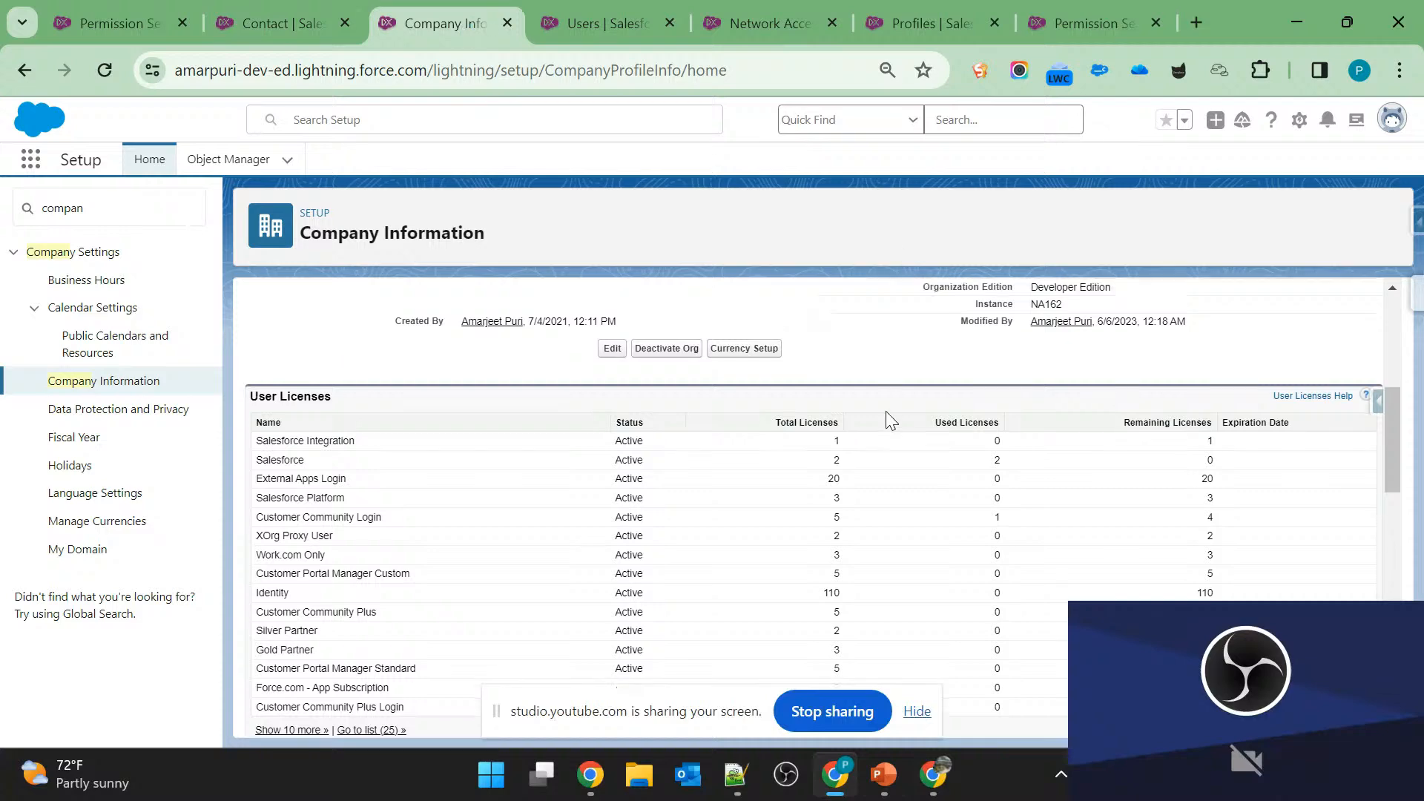
Find the Password Policies section in the Websfdc Sales profile.
{"action": "left_click", "coordinate": [957, 7]}
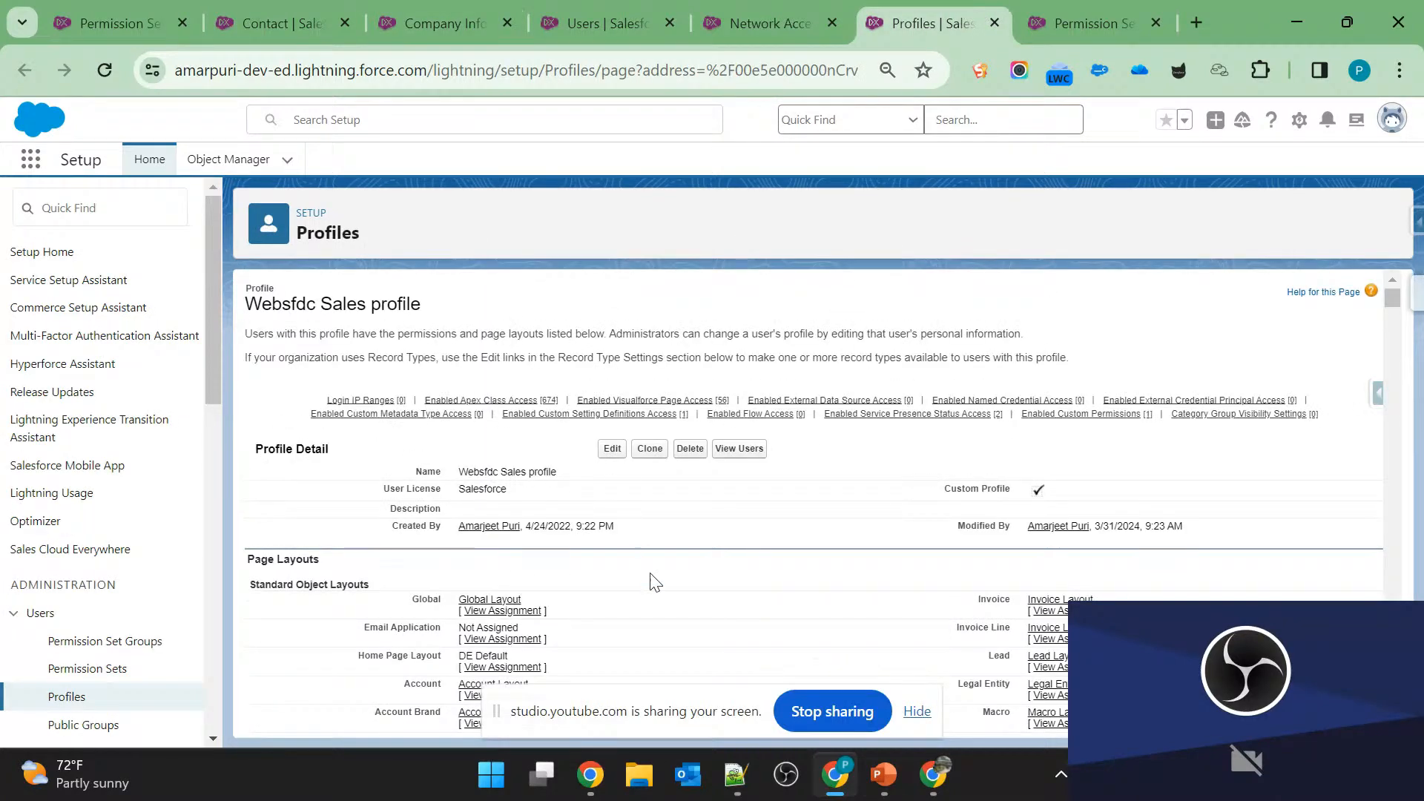
{"action": "scroll", "coordinate": [679, 576], "scroll_direction": "down", "scroll_amount": 10}
{"action": "scroll", "coordinate": [679, 576], "scroll_direction": "down", "scroll_amount": 20}
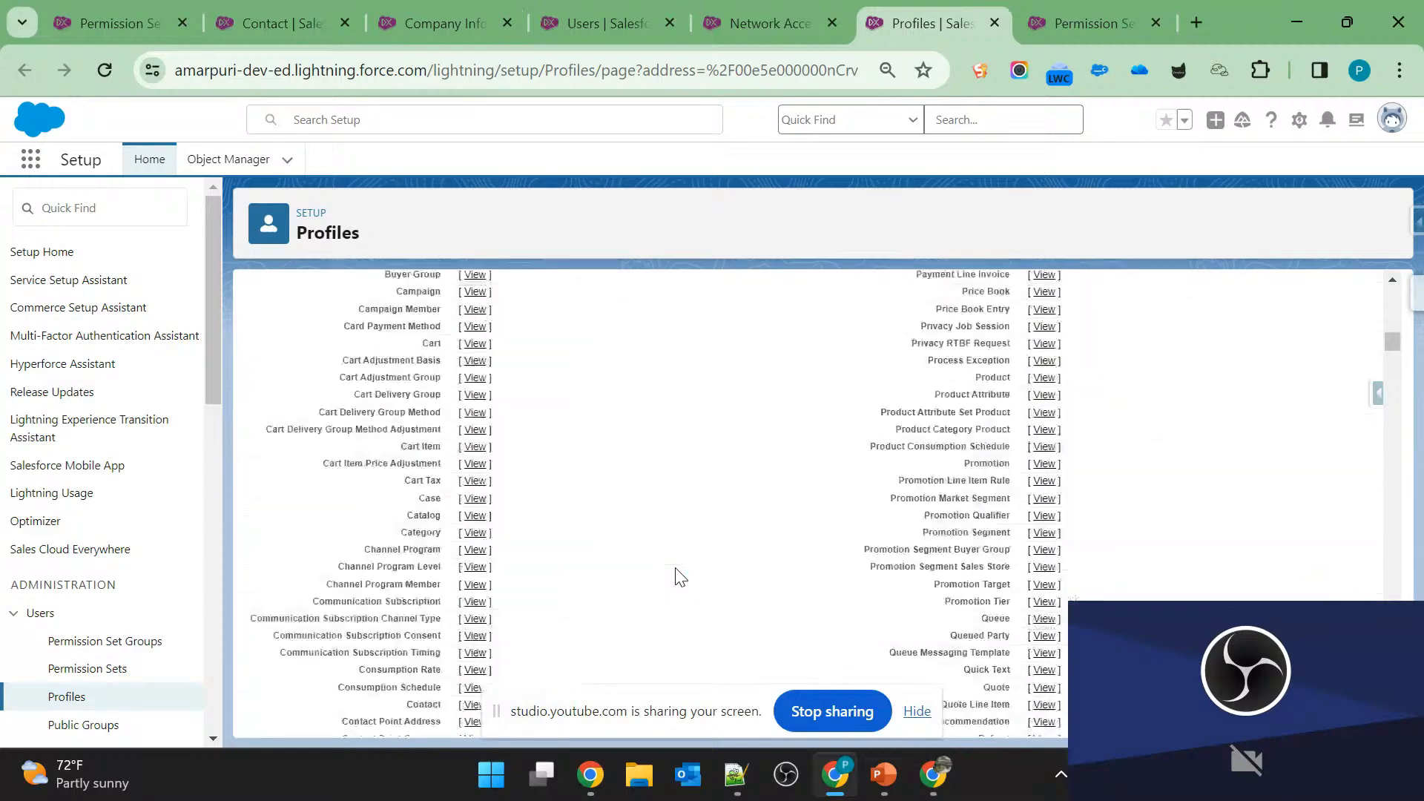
{"action": "scroll", "coordinate": [680, 576], "scroll_direction": "down", "scroll_amount": 20}
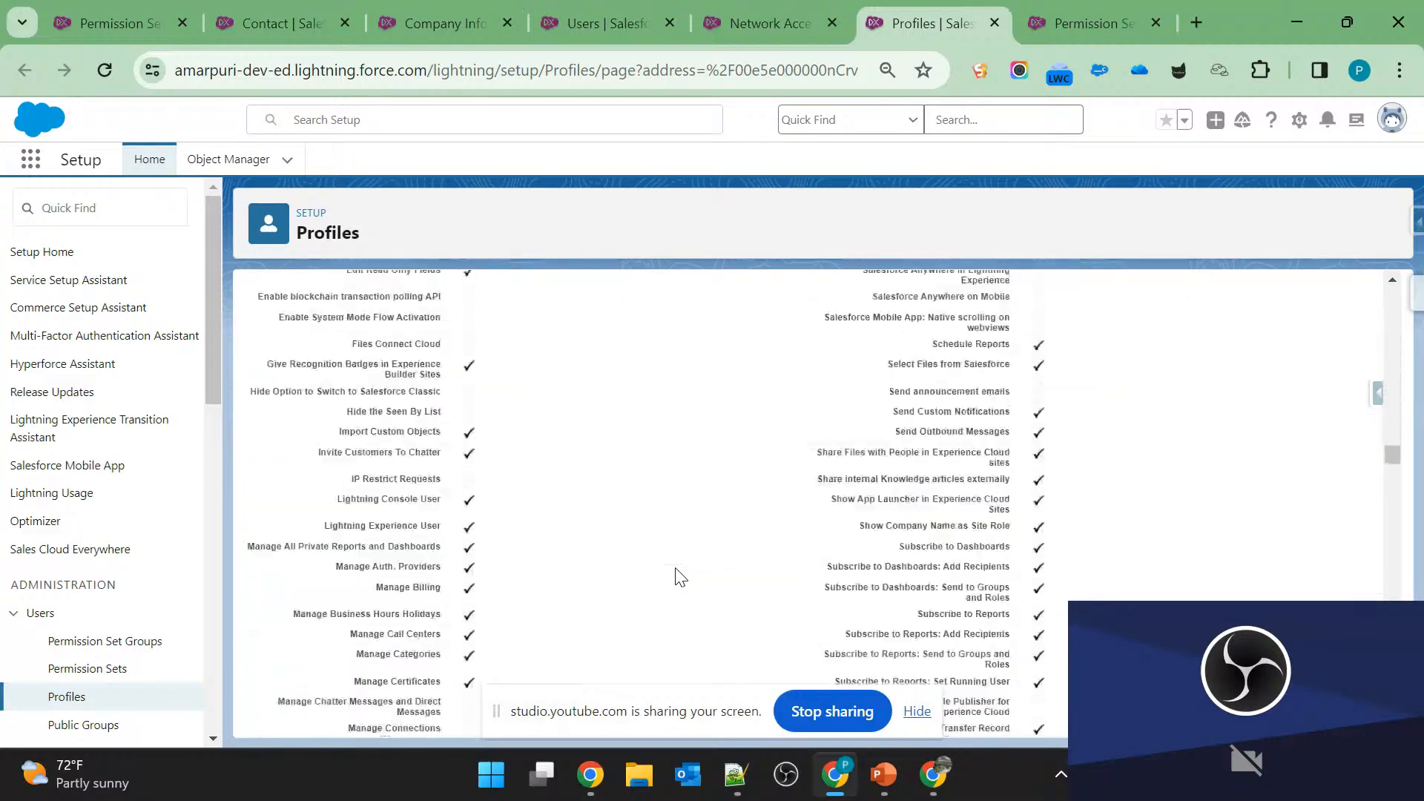
{"action": "scroll", "coordinate": [679, 576], "scroll_direction": "down", "scroll_amount": 15}
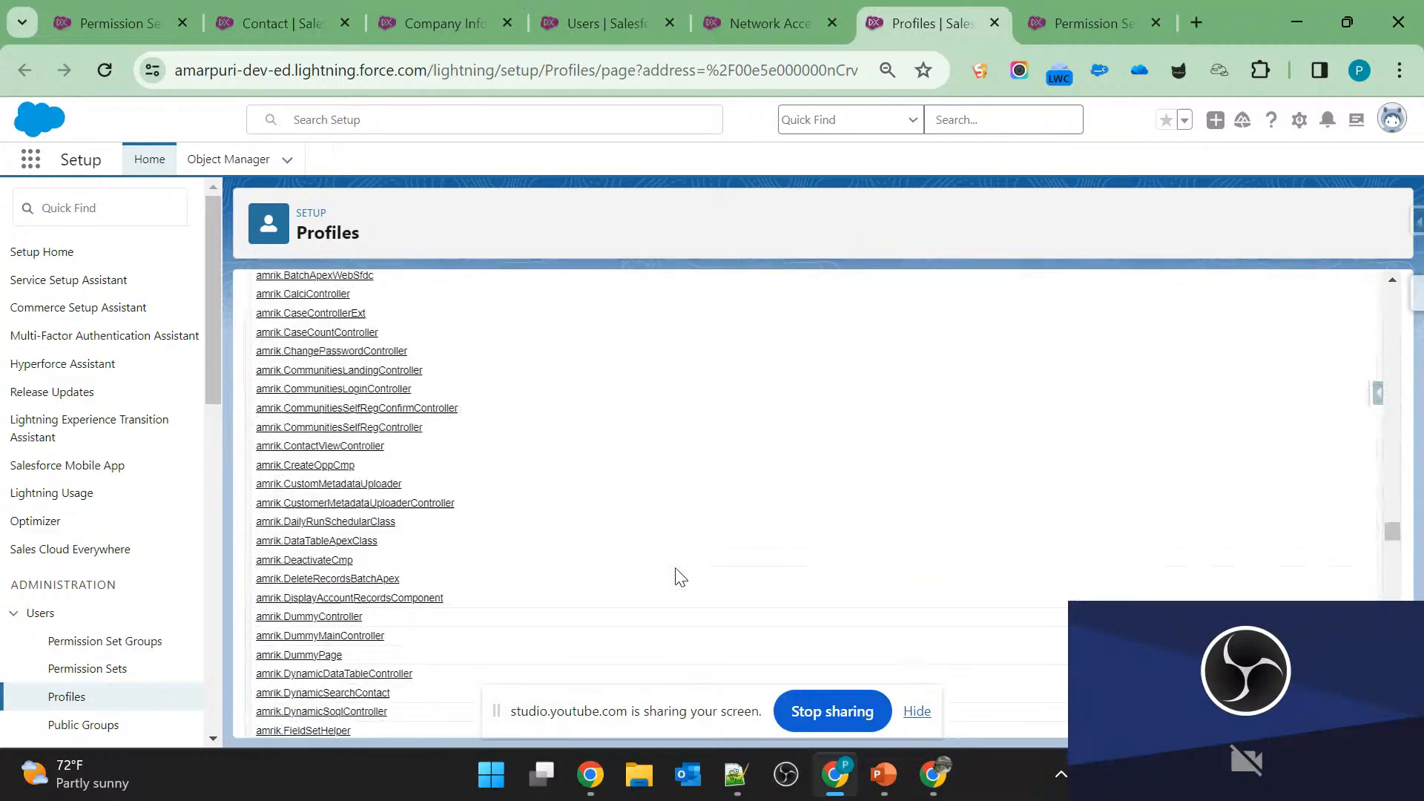
{"action": "scroll", "coordinate": [286, 582], "scroll_direction": "down", "scroll_amount": 3}
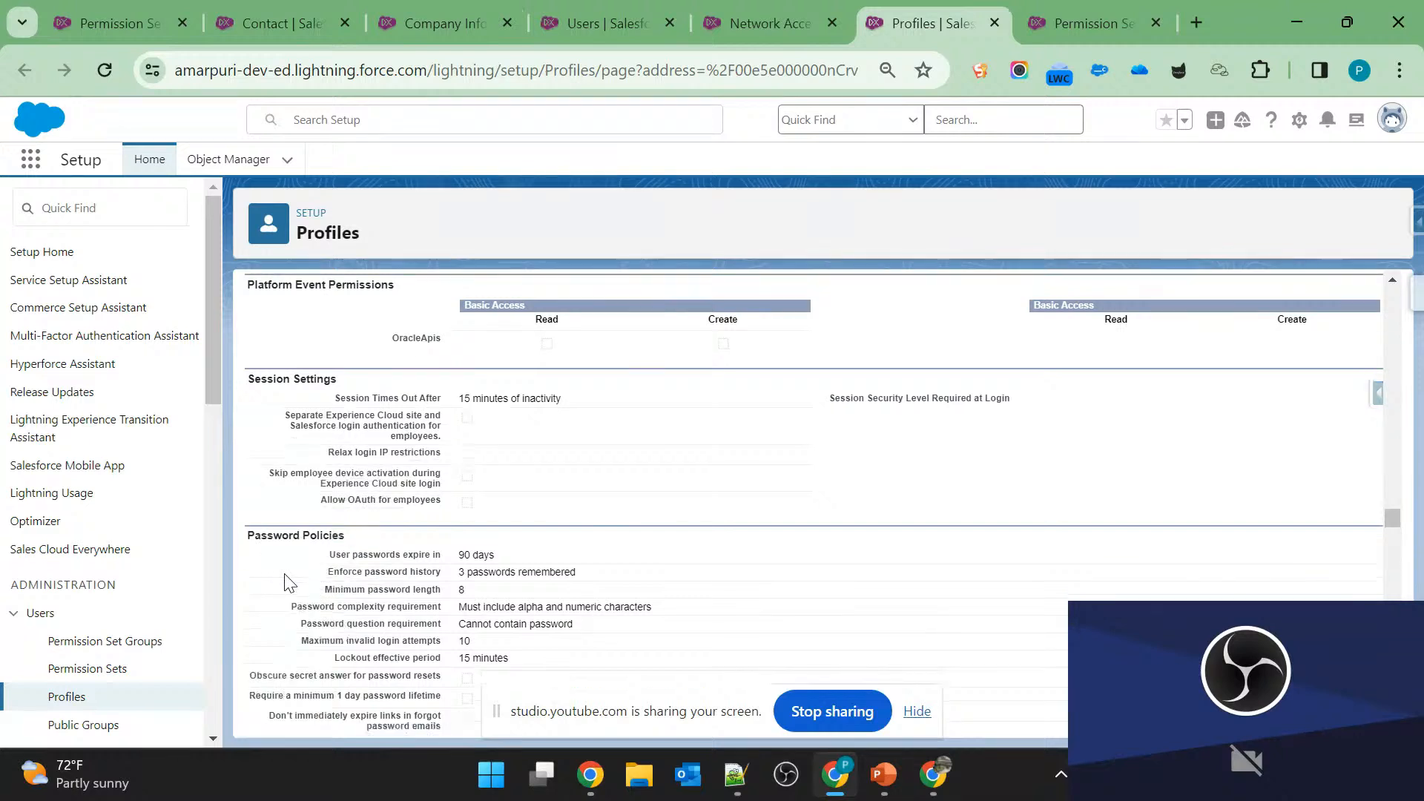
{"action": "left_click_drag", "start_coordinate": [264, 360], "coordinate": [350, 368]}
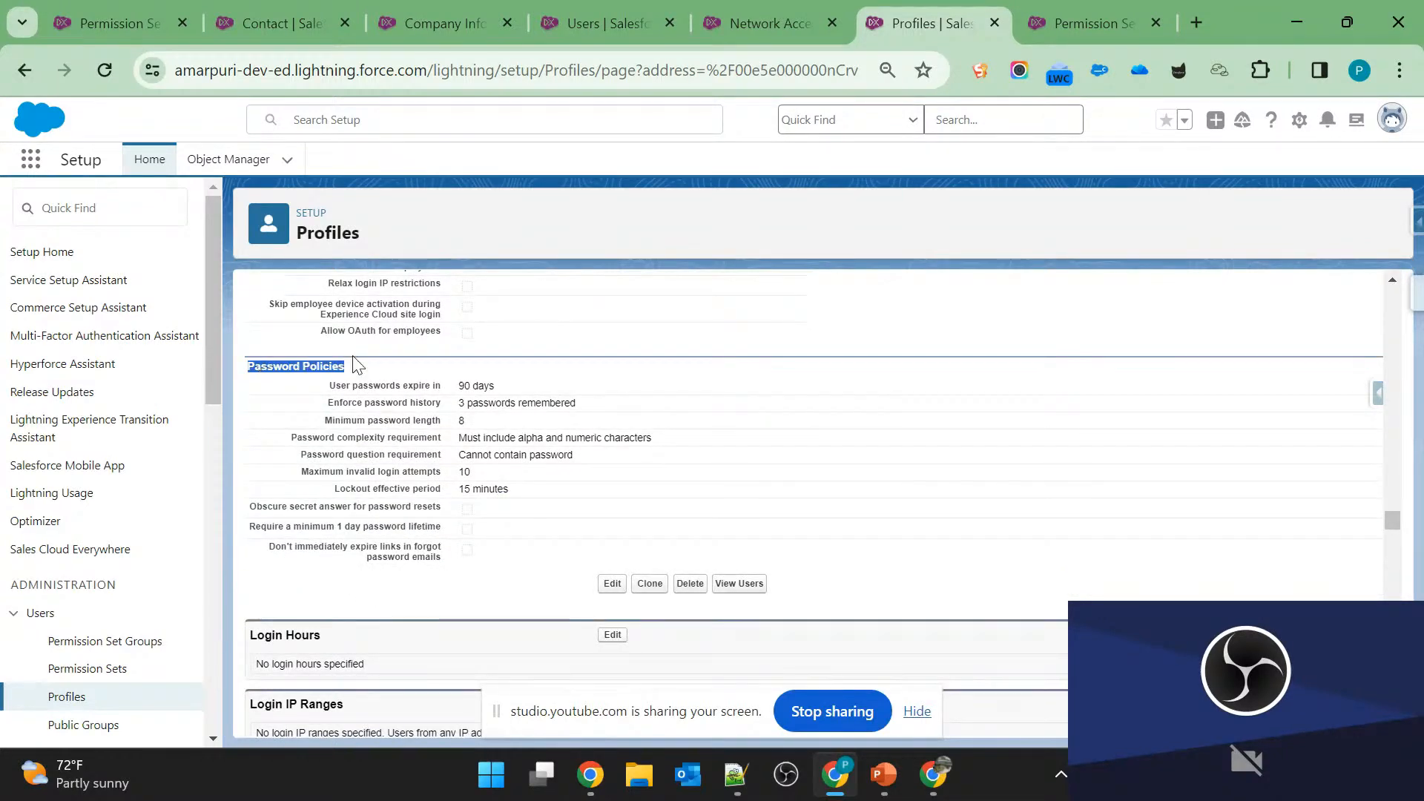
Review the profile's password expiration, complexity, minimum length and maximum invalid login attempts, and switch back to slide 5 in PowerPoint.
{"action": "left_click", "coordinate": [361, 380]}
{"action": "triple_click", "coordinate": [362, 380]}
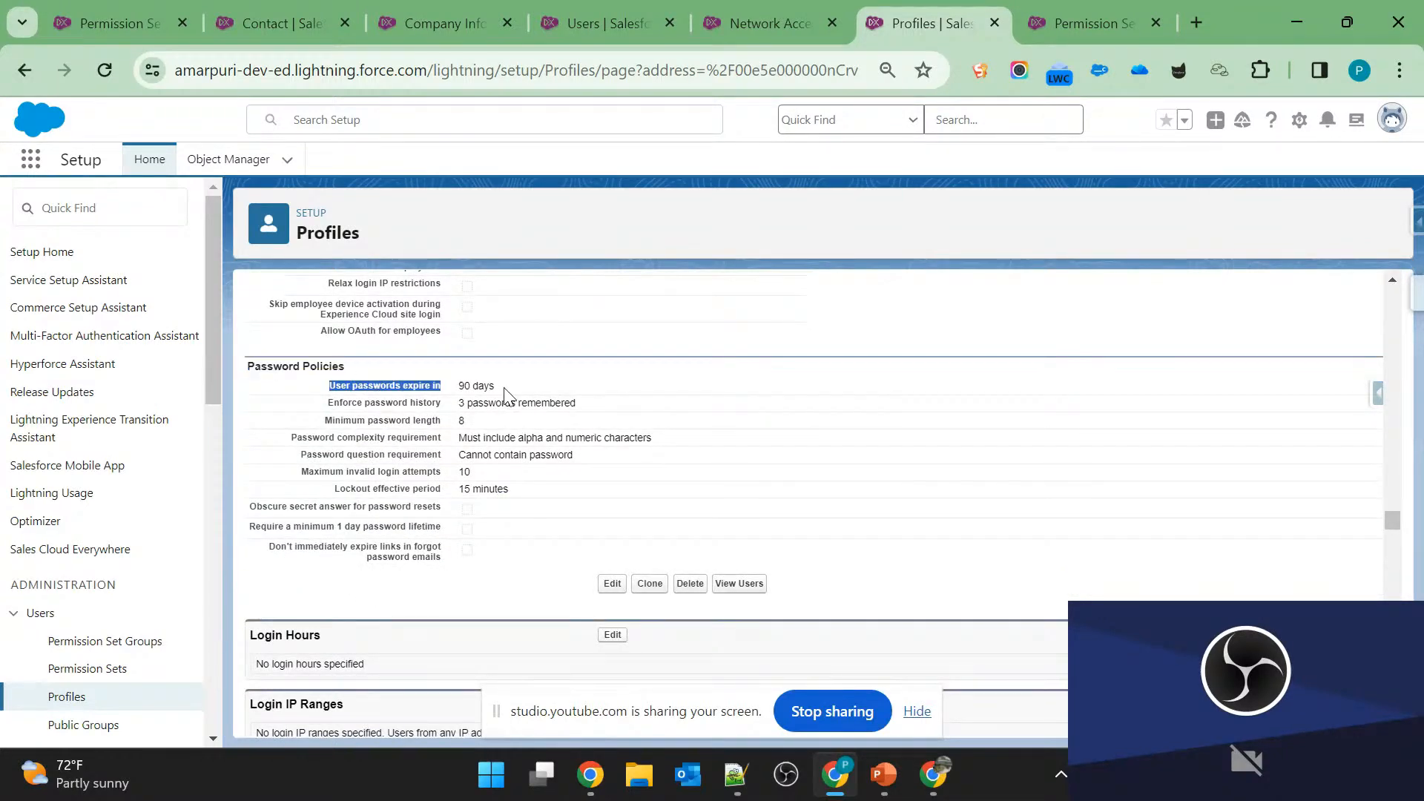
{"action": "triple_click", "coordinate": [331, 439]}
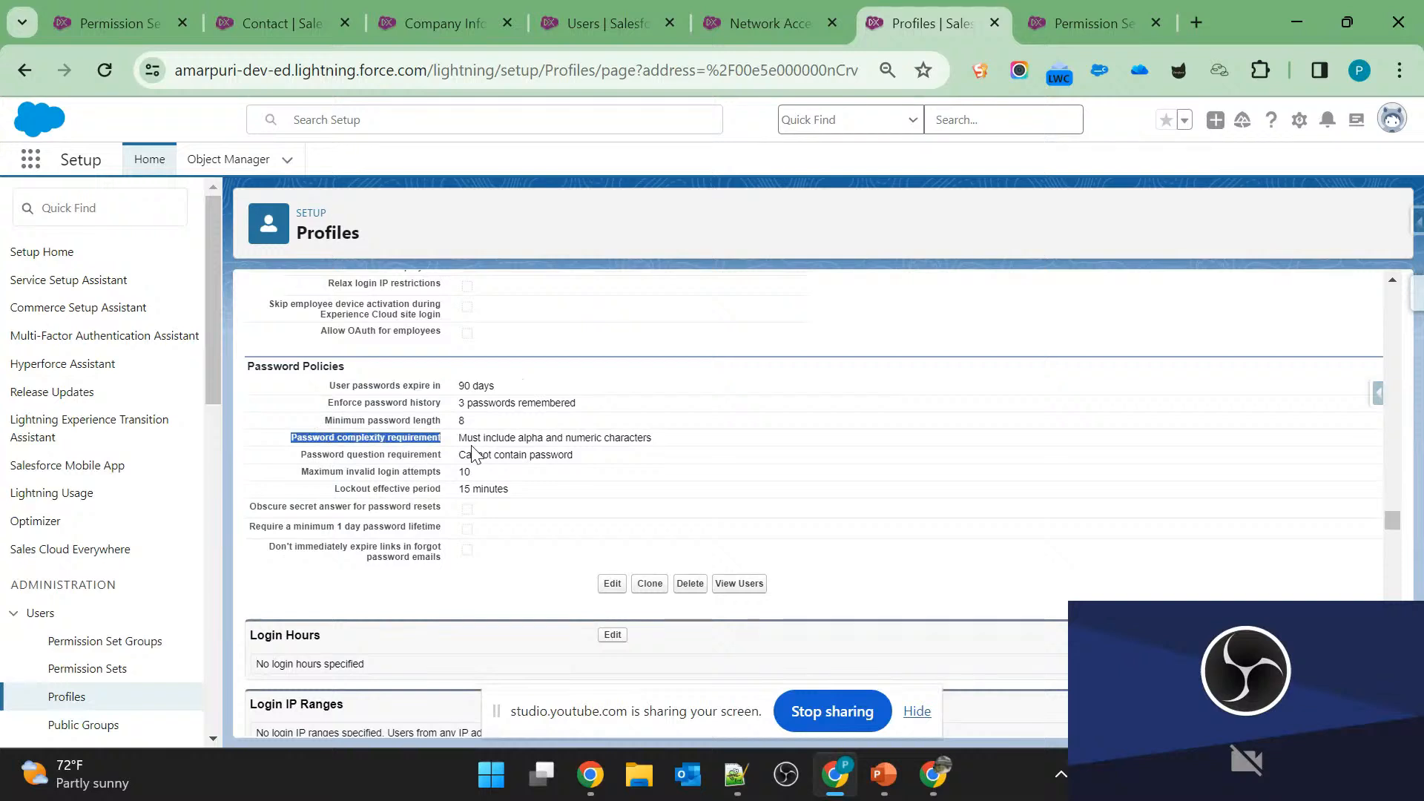
{"action": "left_click_drag", "start_coordinate": [460, 438], "coordinate": [529, 440]}
{"action": "left_click", "coordinate": [541, 439]}
{"action": "left_click_drag", "start_coordinate": [652, 439], "coordinate": [460, 441]}
{"action": "left_click", "coordinate": [461, 441]}
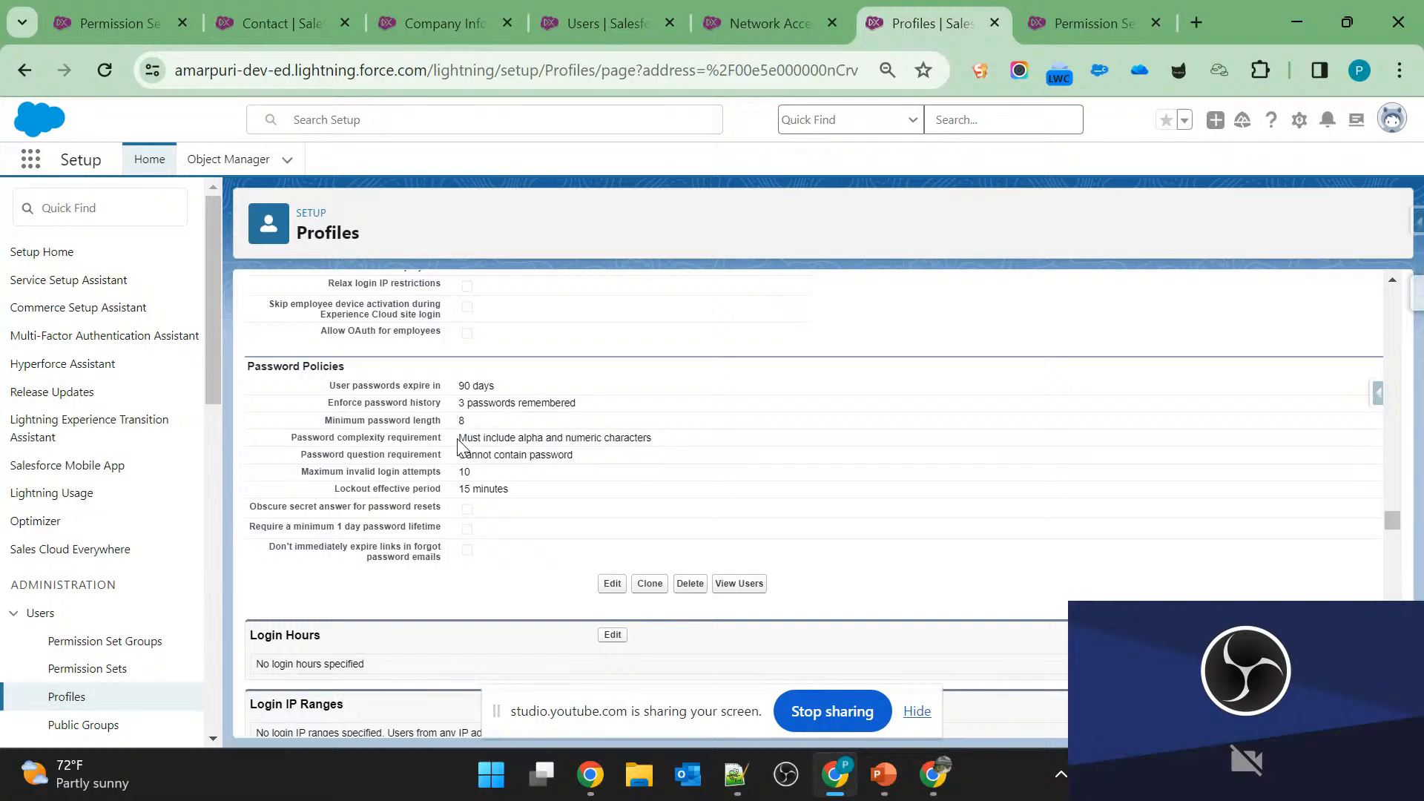
{"action": "left_click_drag", "start_coordinate": [463, 422], "coordinate": [336, 426]}
{"action": "left_click", "coordinate": [335, 425]}
{"action": "double_click", "coordinate": [327, 476]}
{"action": "left_click_drag", "start_coordinate": [328, 476], "coordinate": [420, 477]}
{"action": "left_click", "coordinate": [420, 477]}
{"action": "key", "text": "alt+Tab"}
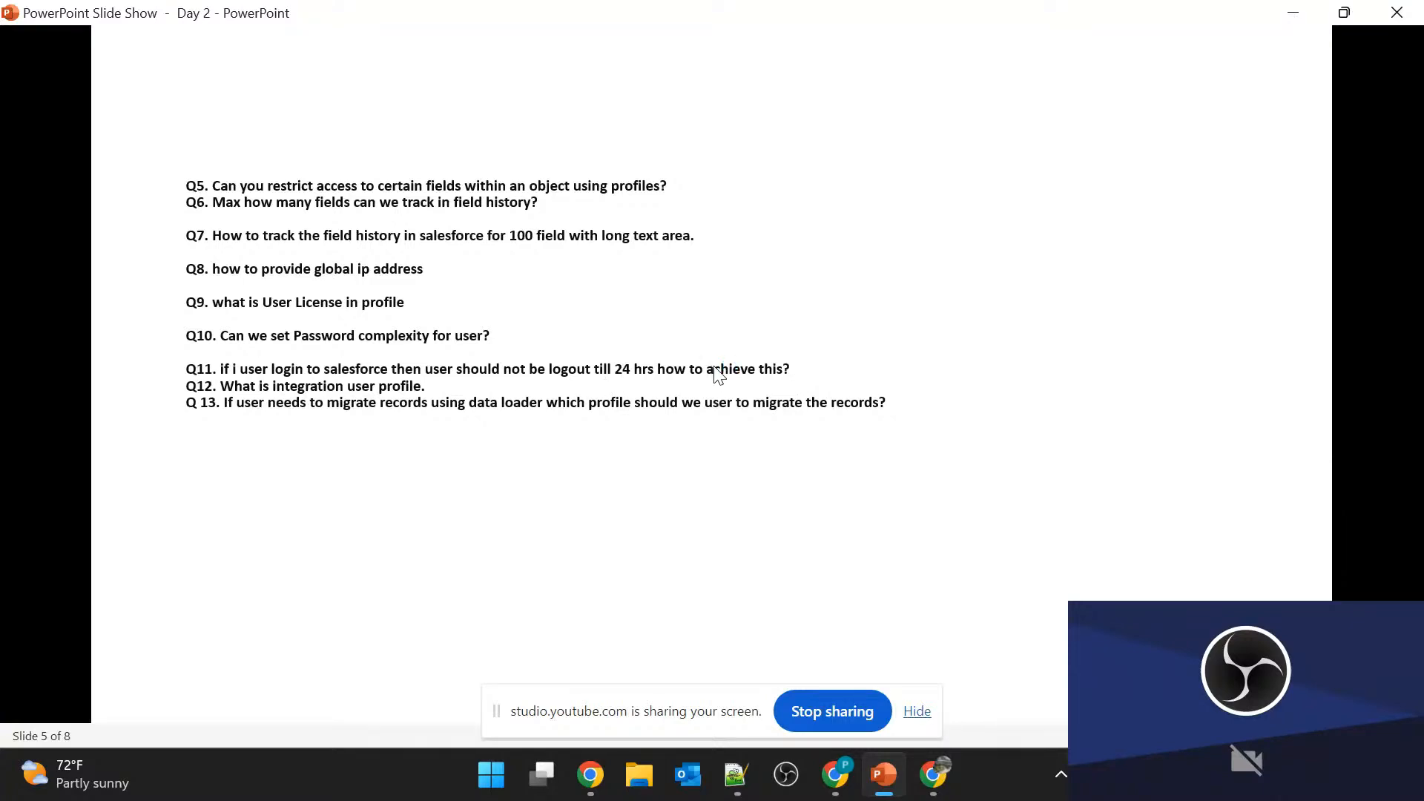
Examine the session timeout under Session Settings in the Salesforce profile, and switch back to slide 5 in PowerPoint.
{"action": "key", "text": "alt+Tab"}
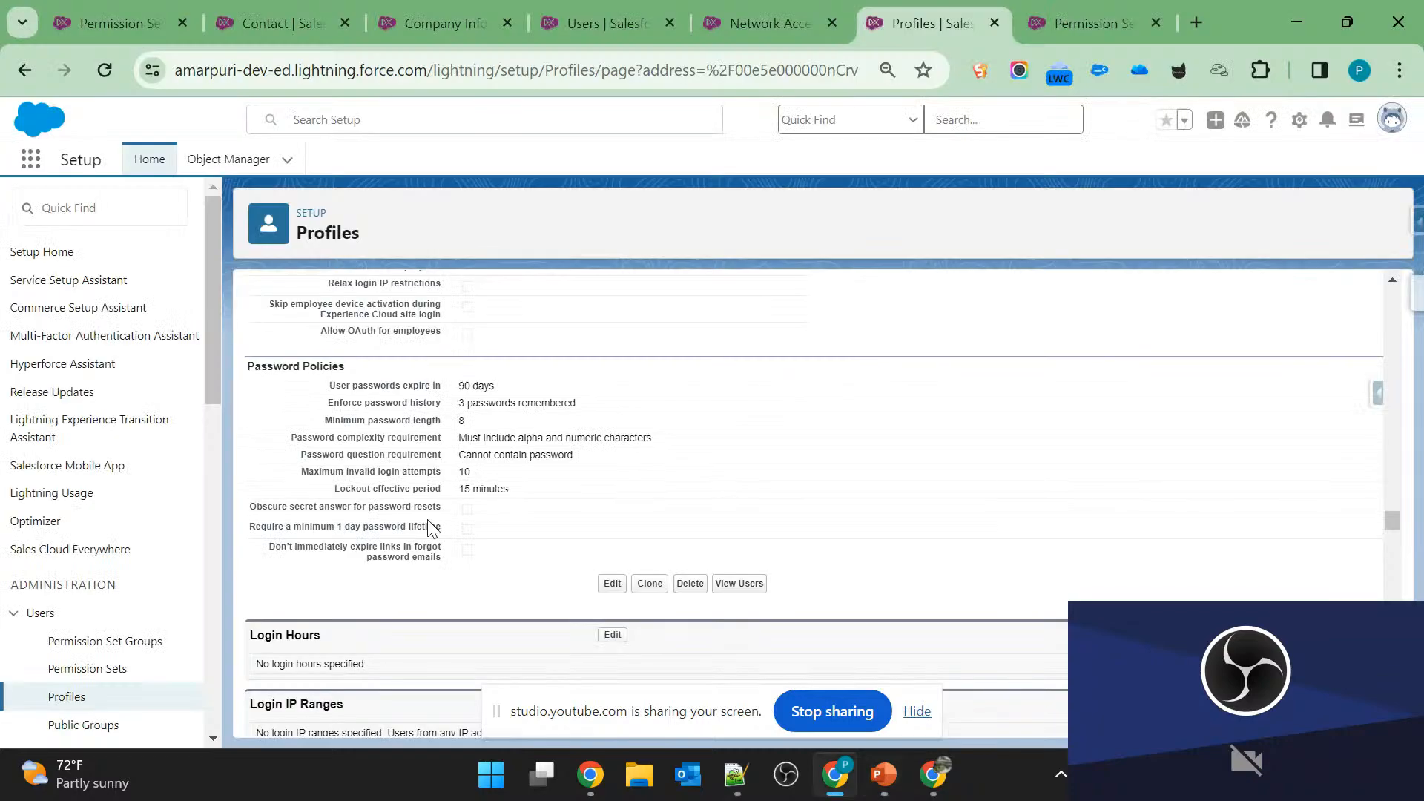
{"action": "scroll", "coordinate": [510, 421], "scroll_direction": "up", "scroll_amount": 5}
{"action": "left_click_drag", "start_coordinate": [249, 451], "coordinate": [588, 480]}
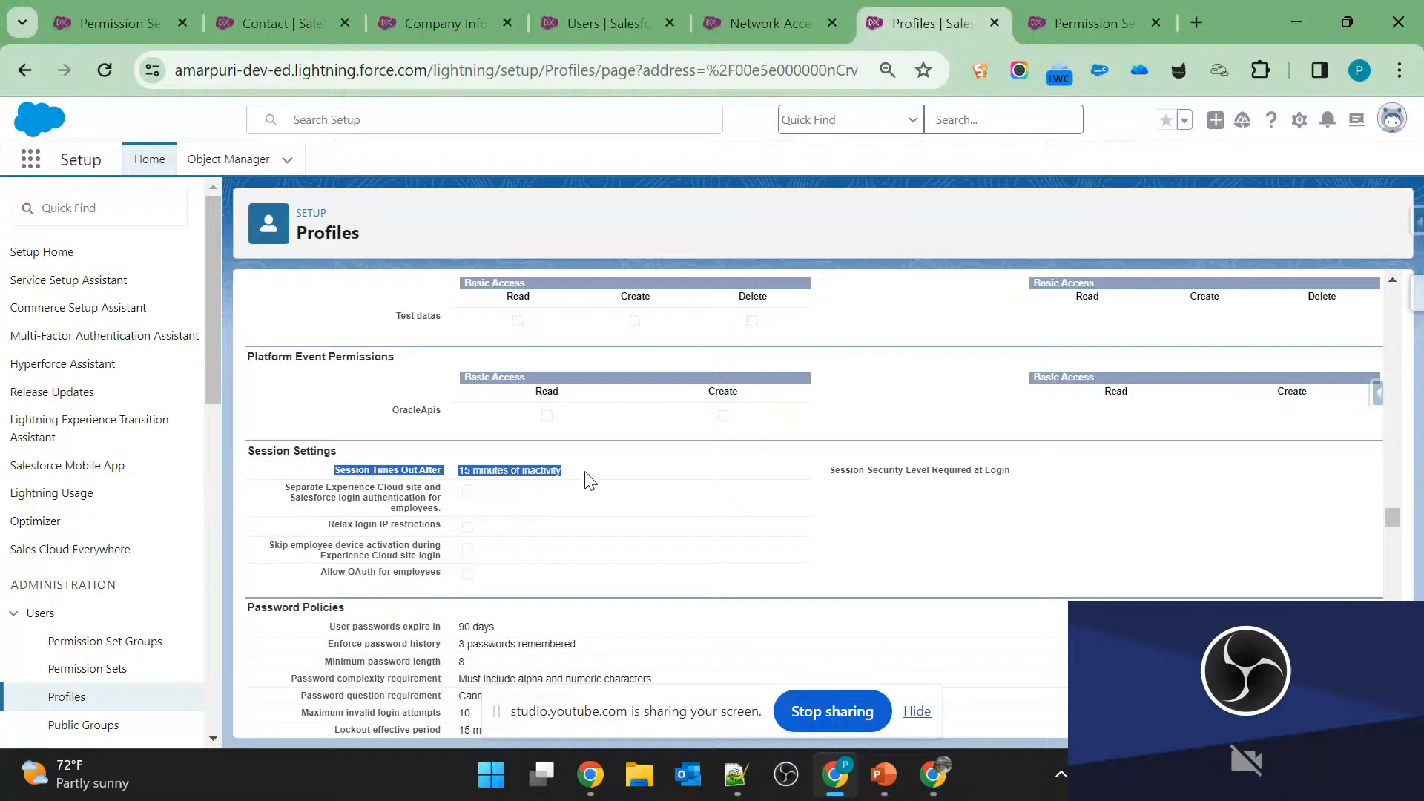
{"action": "left_click", "coordinate": [588, 480]}
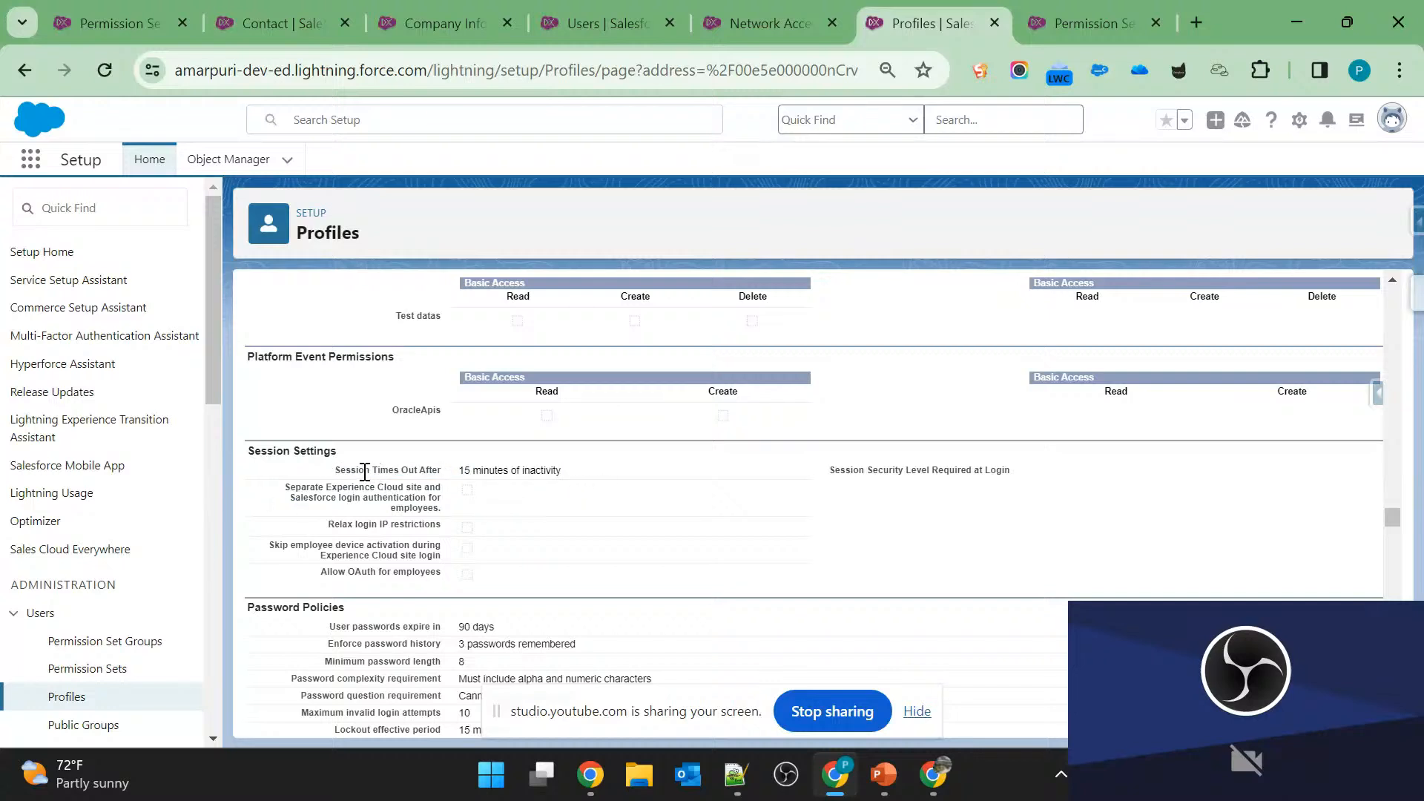
{"action": "mouse_move", "coordinate": [361, 470]}
{"action": "left_mouse_down"}
{"action": "mouse_move", "coordinate": [564, 486]}
{"action": "mouse_move", "coordinate": [359, 476]}
{"action": "left_mouse_up"}
{"action": "triple_click", "coordinate": [563, 478]}
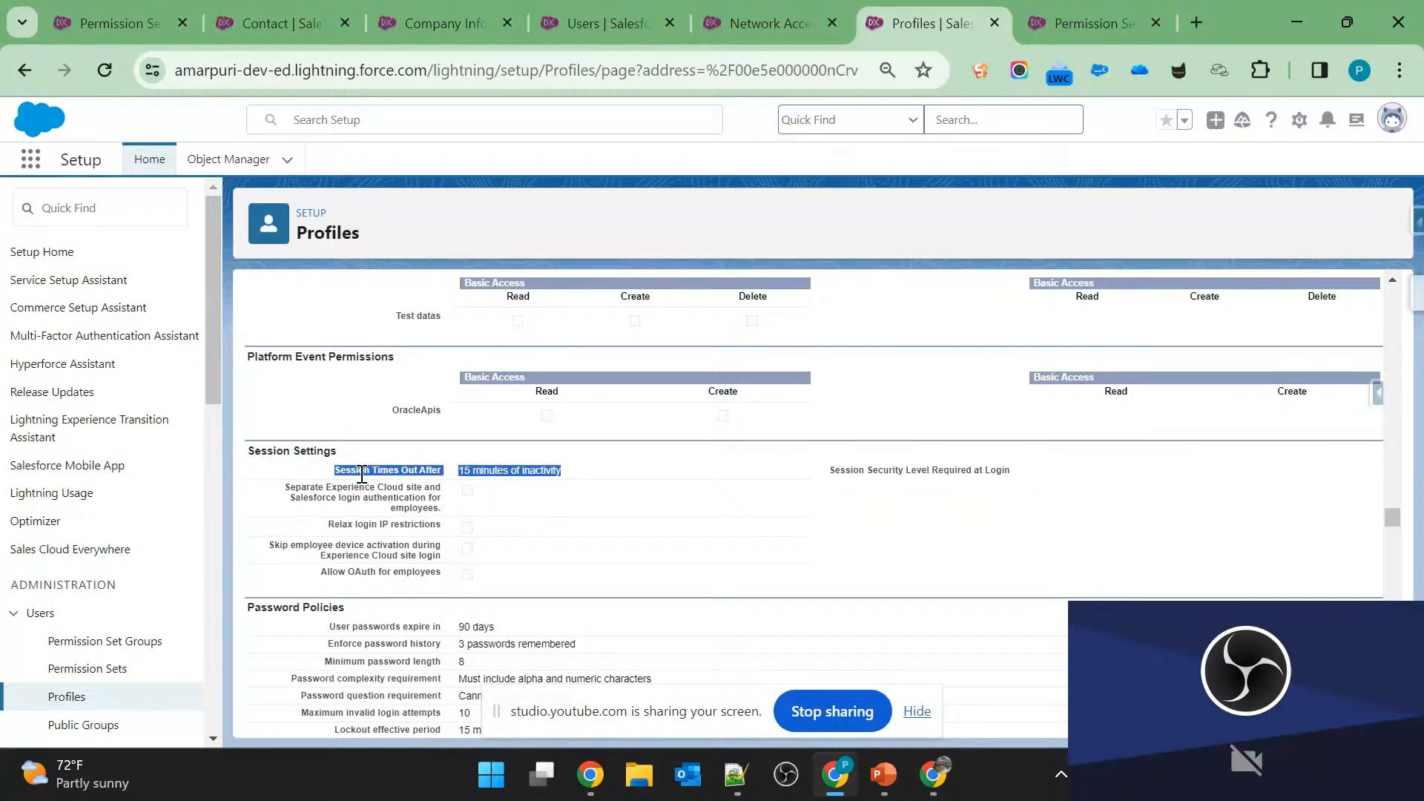
{"action": "left_click", "coordinate": [361, 474]}
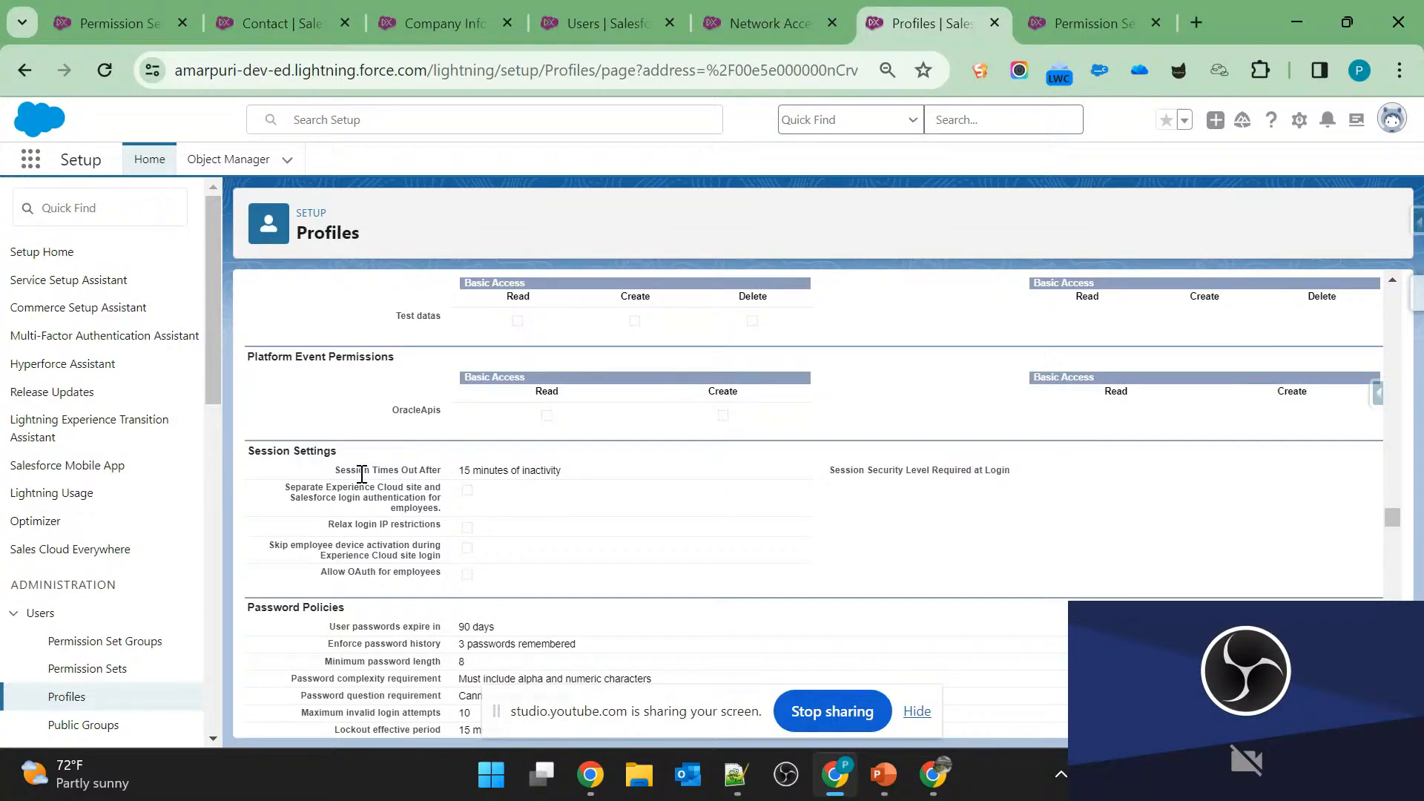
{"action": "mouse_move", "coordinate": [359, 470]}
{"action": "left_mouse_down"}
{"action": "mouse_move", "coordinate": [550, 468]}
{"action": "mouse_move", "coordinate": [361, 473]}
{"action": "left_mouse_up"}
{"action": "triple_click", "coordinate": [550, 471]}
{"action": "left_click", "coordinate": [361, 473]}
{"action": "key", "text": "alt+Tab"}
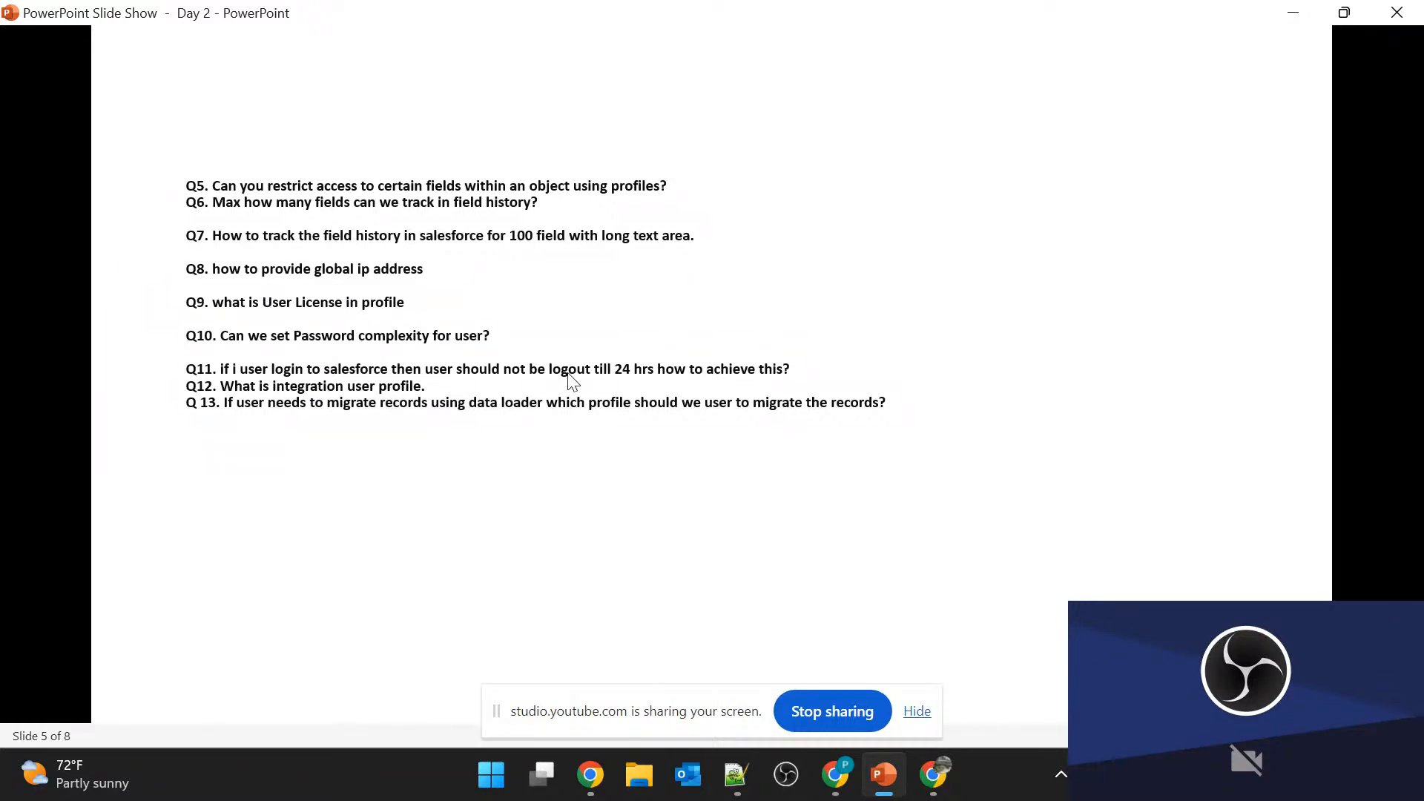
Return to the top of the Websfdc Sales profile in Salesforce, recheck slide 5 in PowerPoint, and advance to the User questions on slide 6.
{"action": "key", "text": "alt+Tab"}
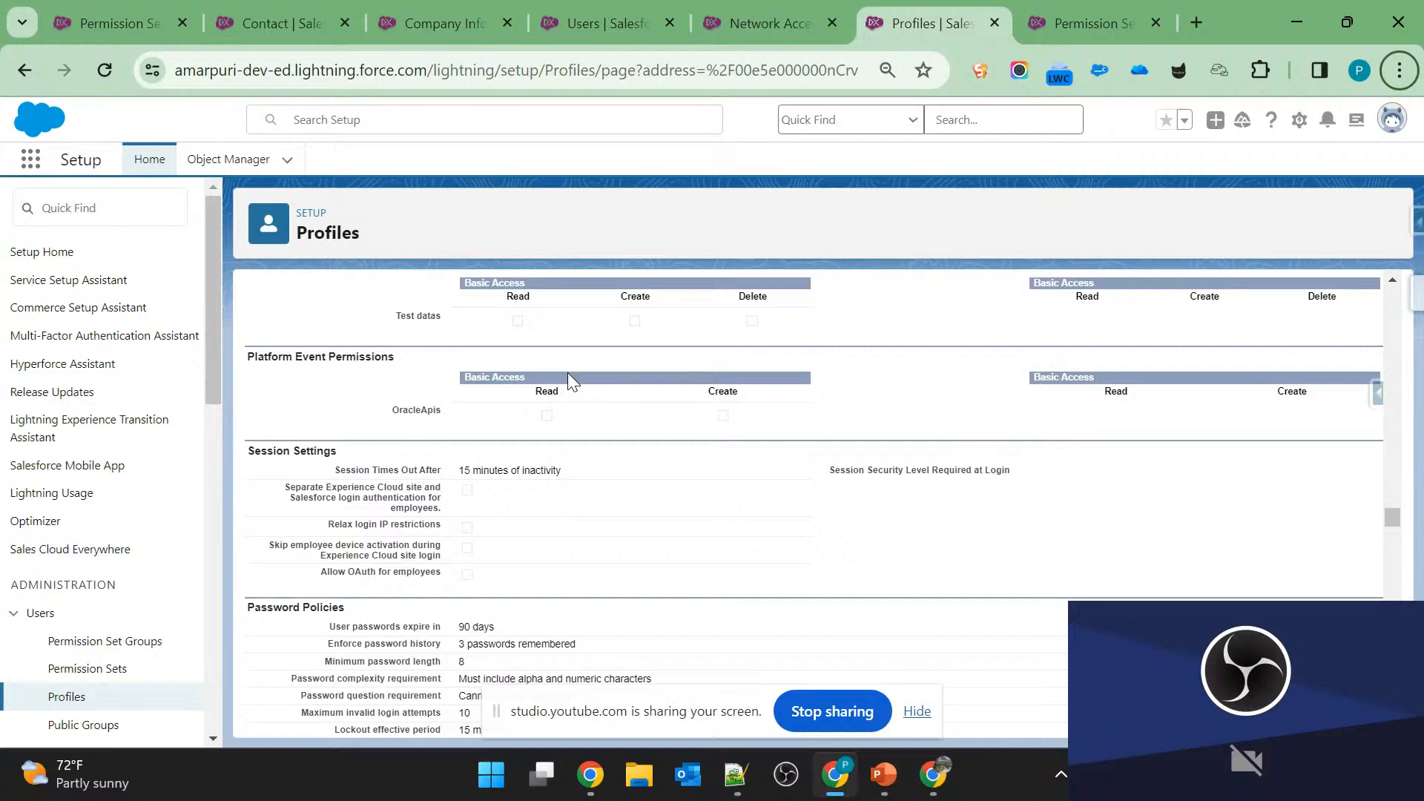
{"action": "scroll", "coordinate": [567, 372], "scroll_direction": "up", "scroll_amount": 15}
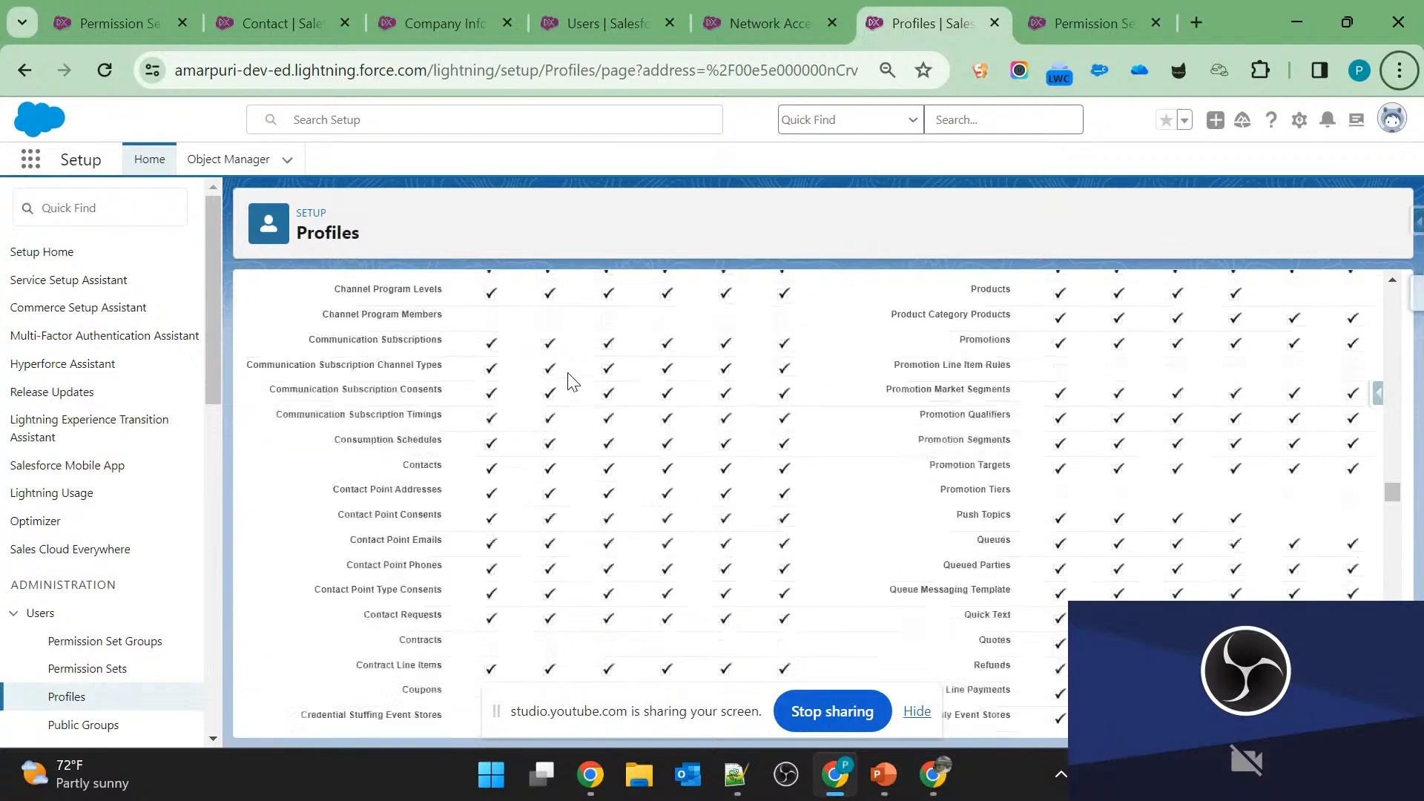
{"action": "scroll", "coordinate": [771, 447], "scroll_direction": "up", "scroll_amount": 10}
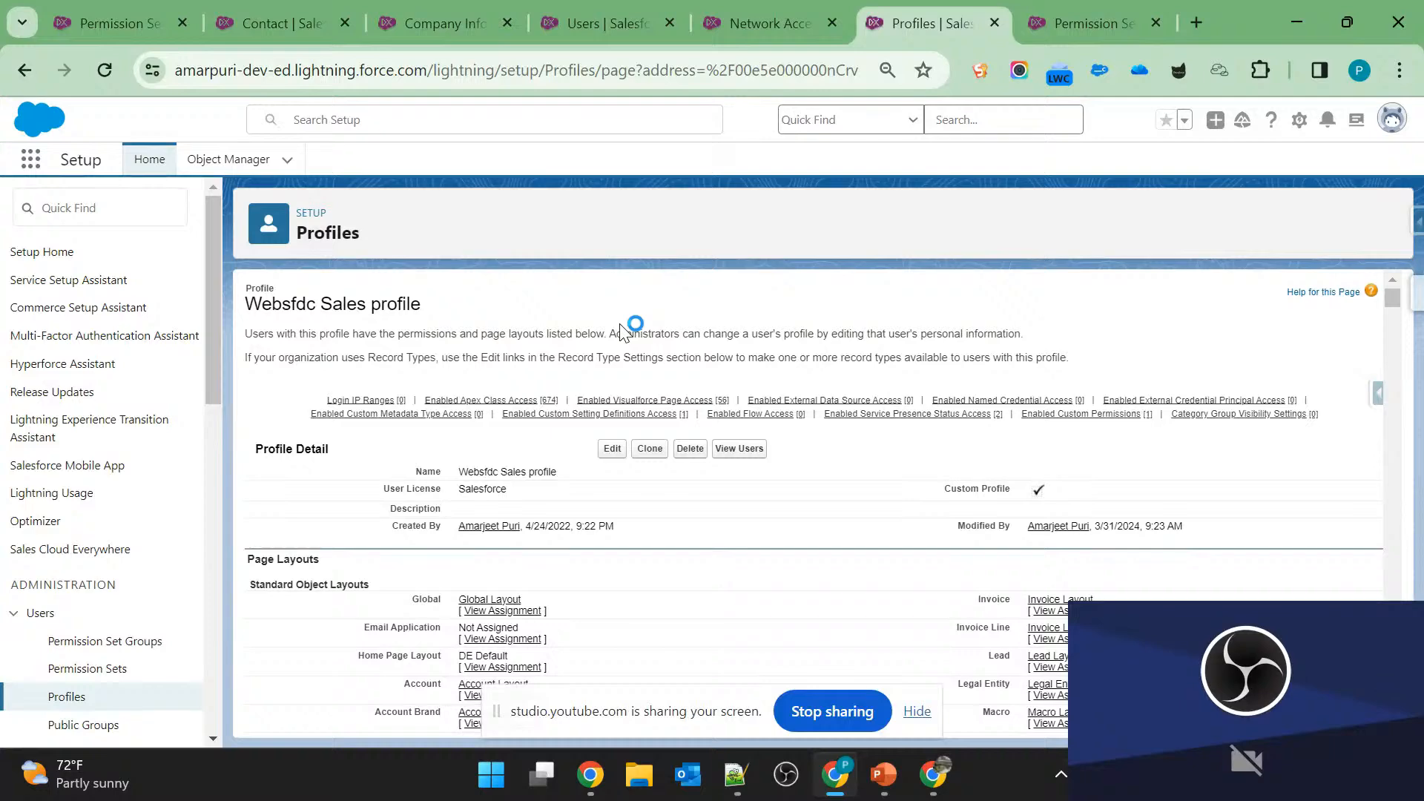
{"action": "key", "text": "alt+Tab"}
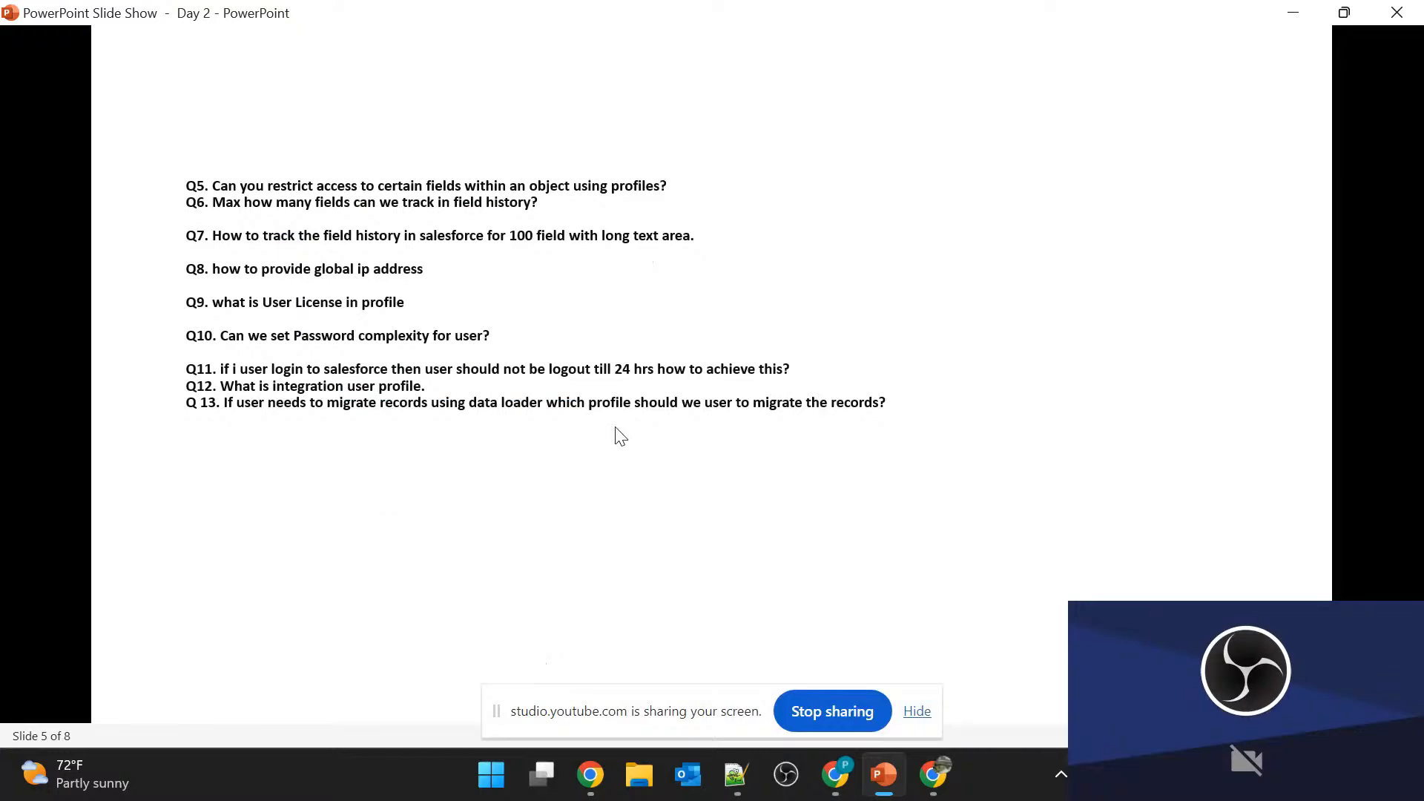
{"action": "key", "text": "alt+Tab"}
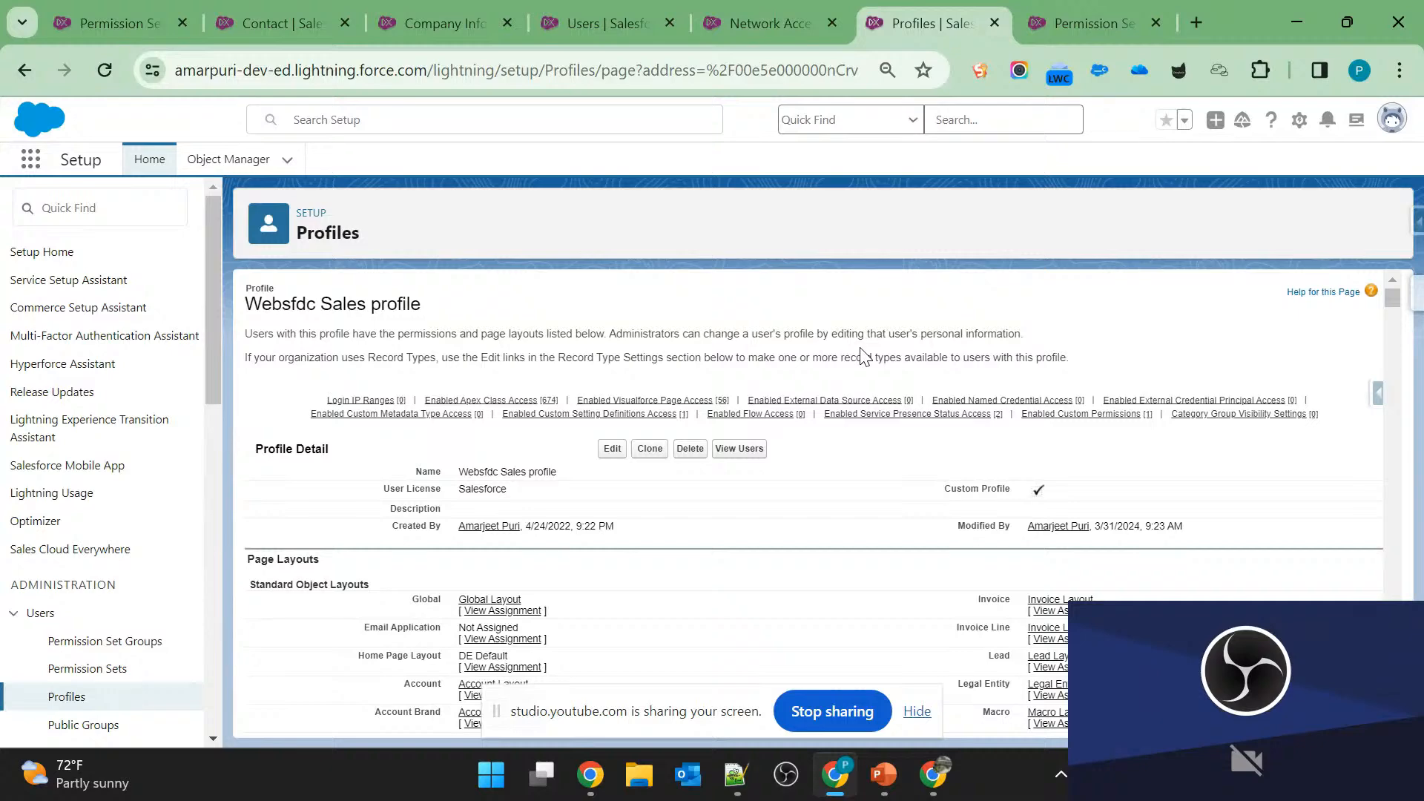
{"action": "key", "text": "alt+Tab"}
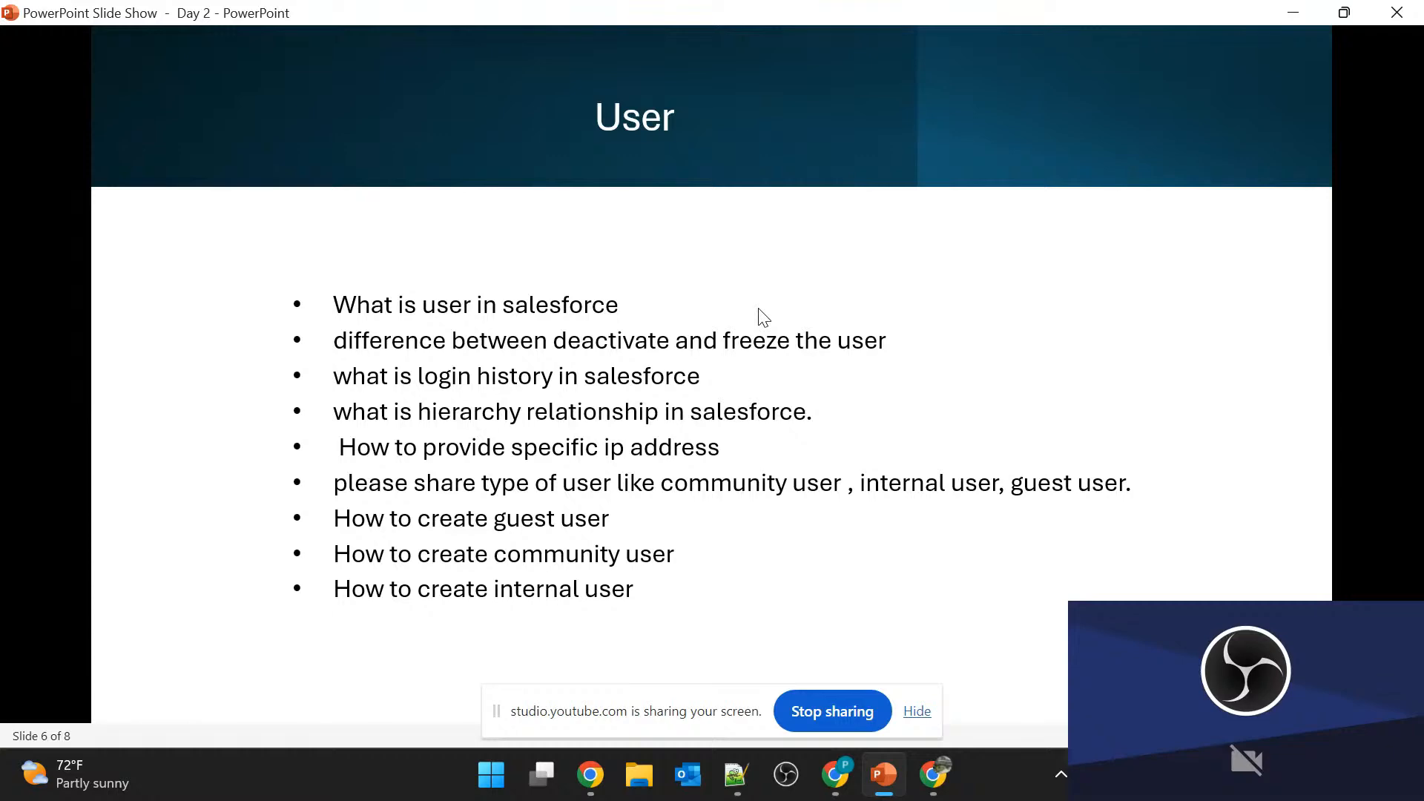
Switch to the new user form in Salesforce and fill in the last name, alias, email, username and nickname from a saved autofill entry.
{"action": "key", "text": "alt+Tab"}
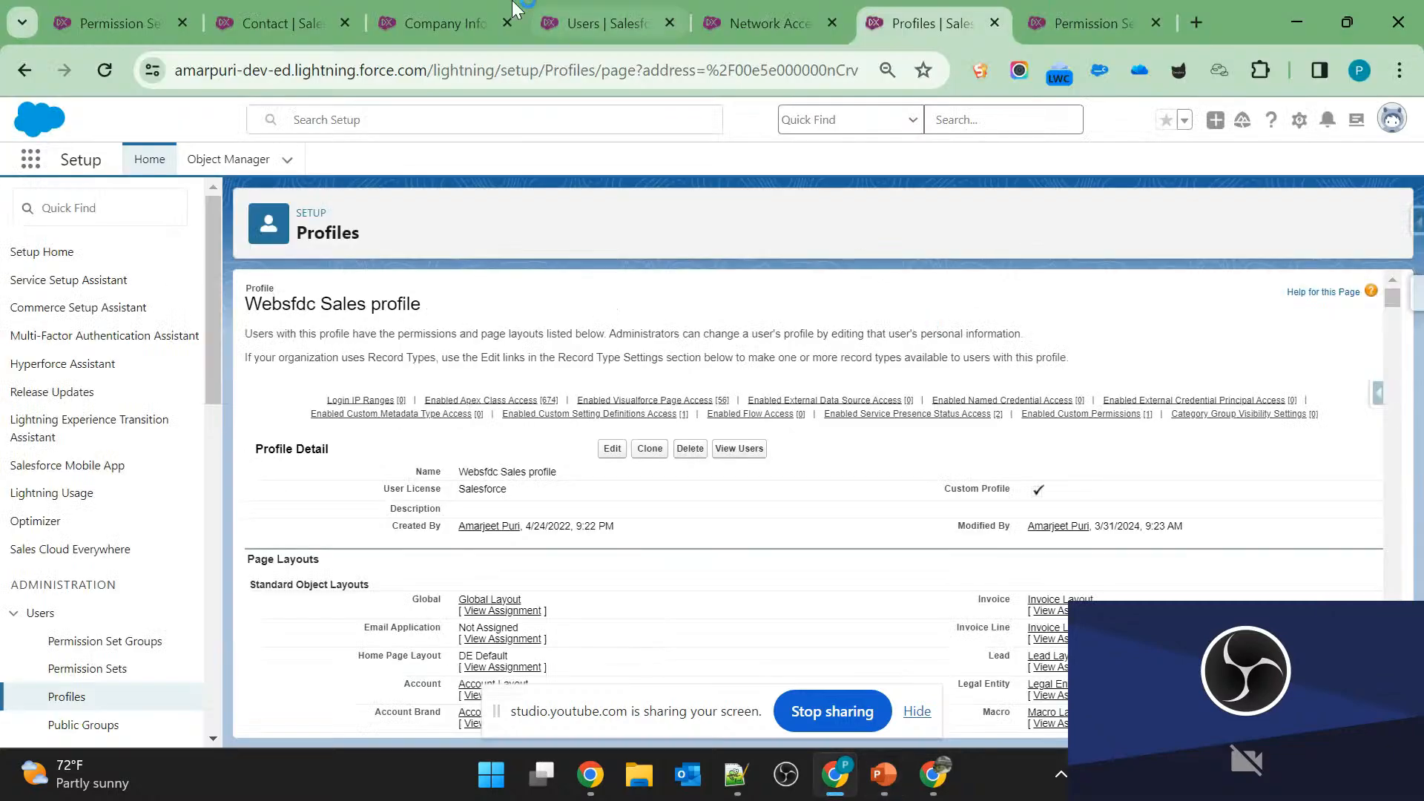
{"action": "left_click", "coordinate": [568, 12]}
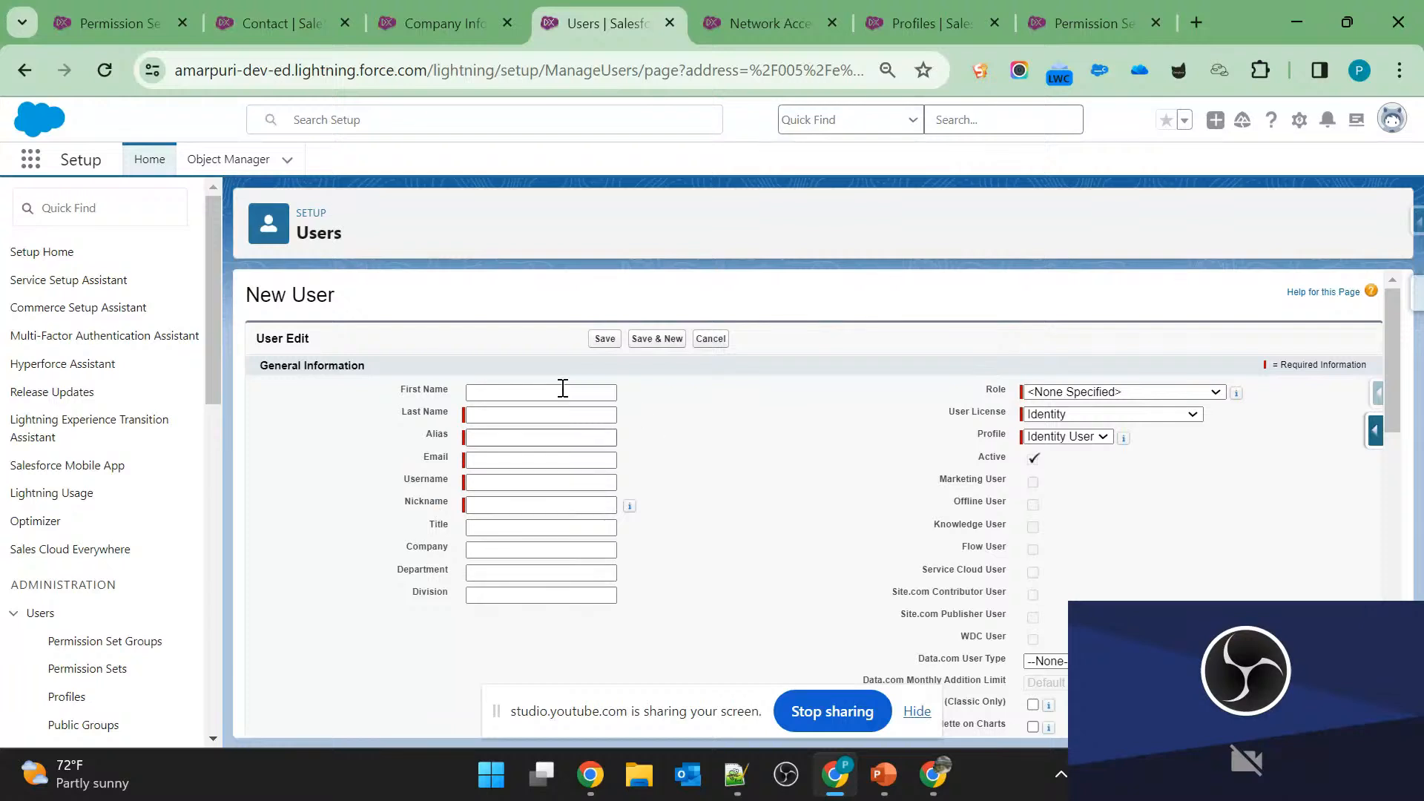
{"action": "left_click", "coordinate": [529, 419]}
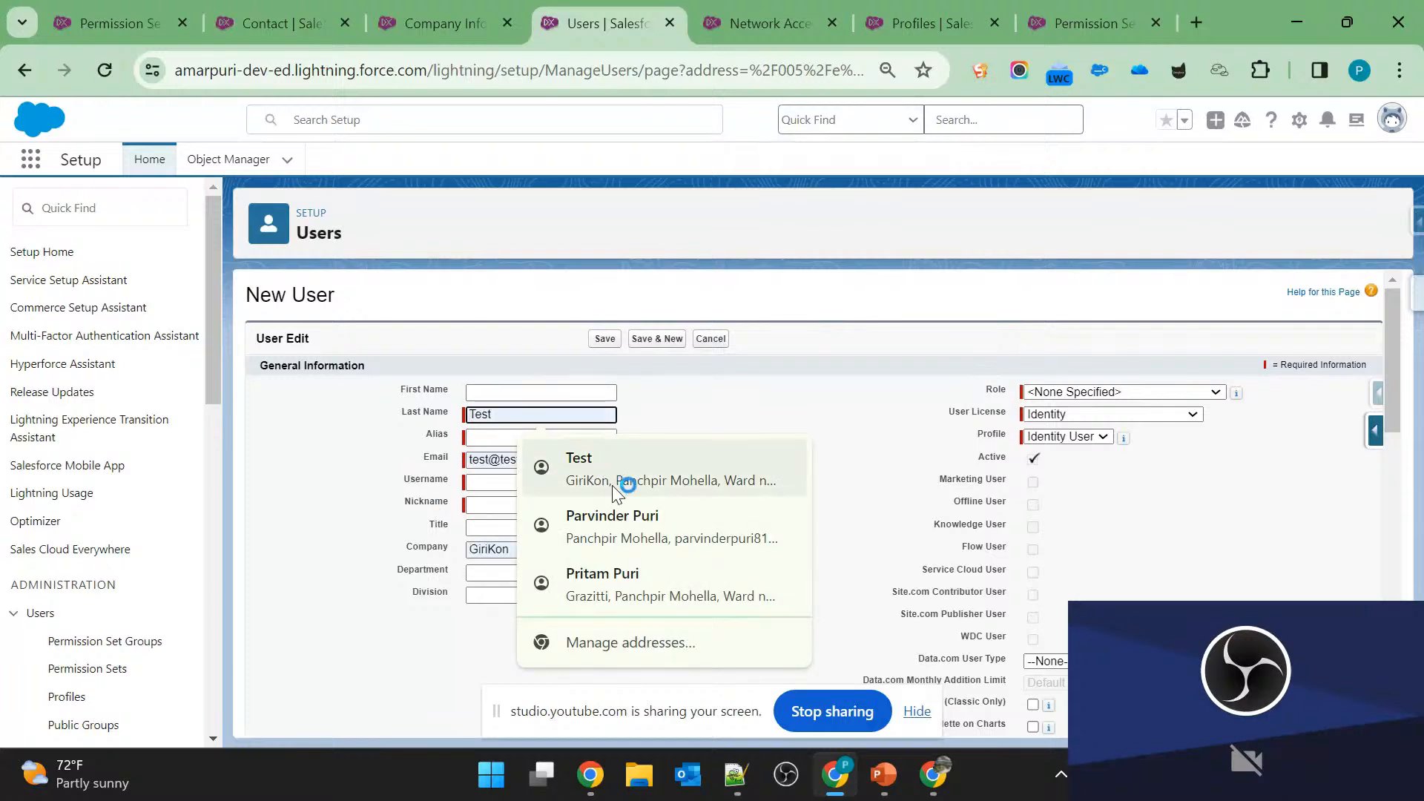
{"action": "left_click", "coordinate": [625, 509]}
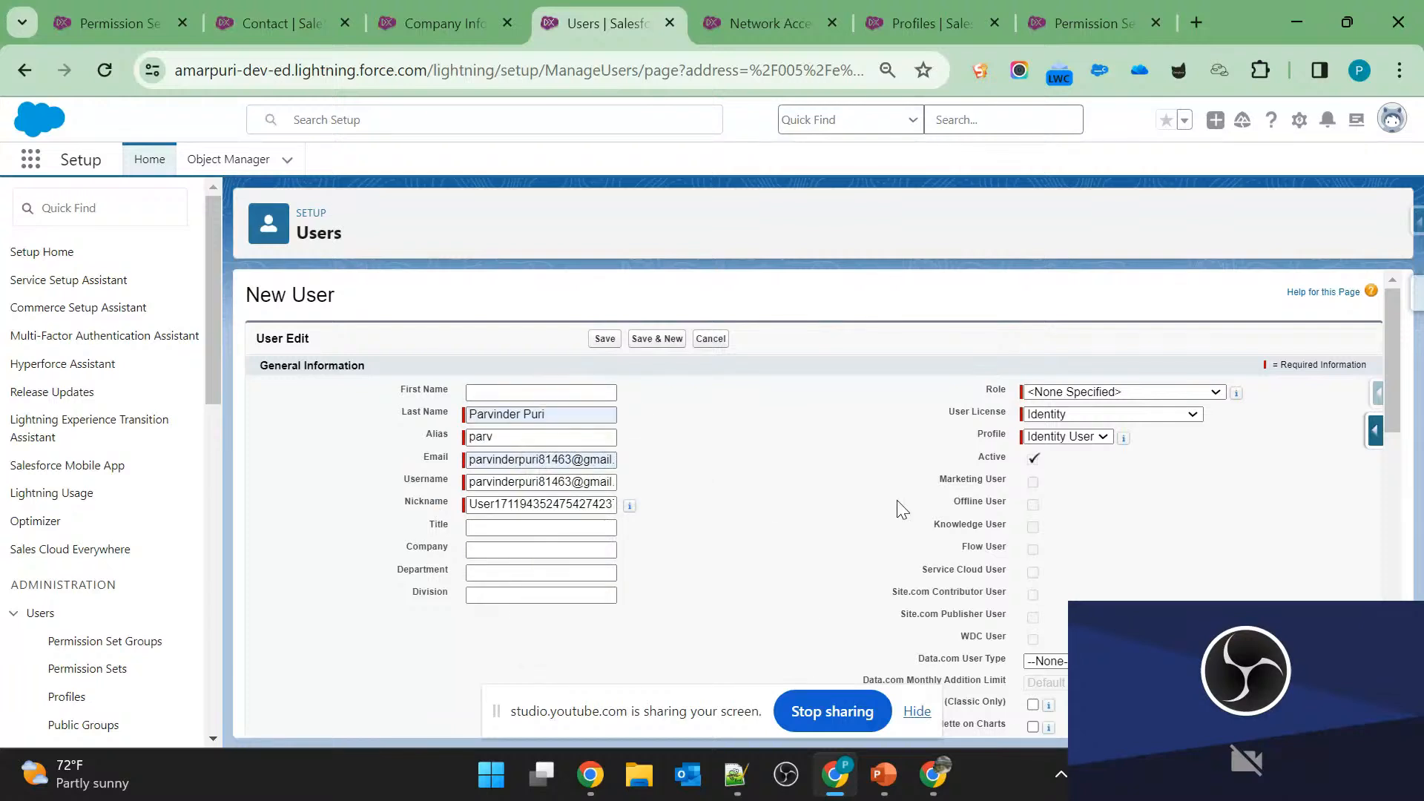
Review the Role and User License options in the new user form without changing the selections.
{"action": "left_click", "coordinate": [1051, 393]}
{"action": "left_click", "coordinate": [1051, 393]}
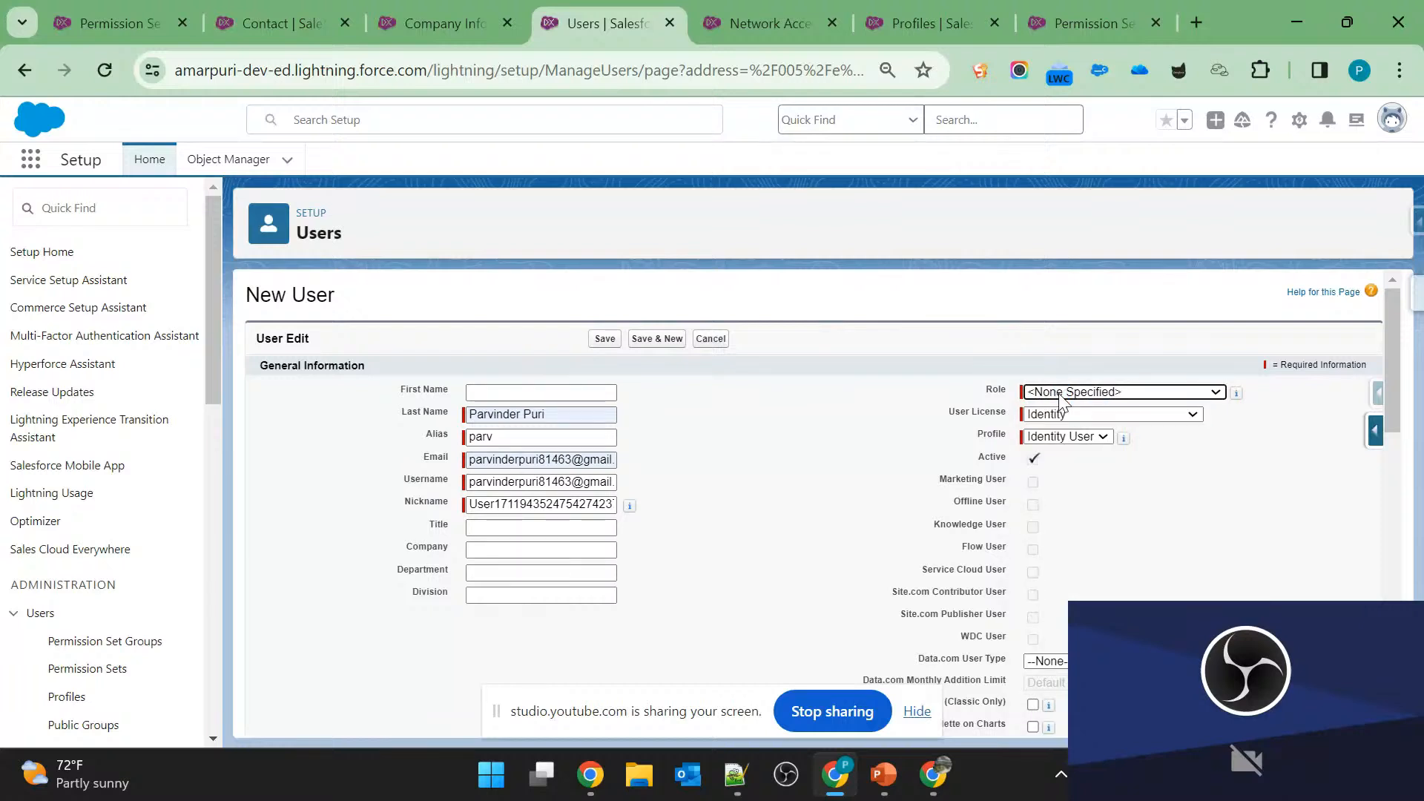
{"action": "left_click", "coordinate": [1056, 396]}
{"action": "left_click", "coordinate": [864, 444]}
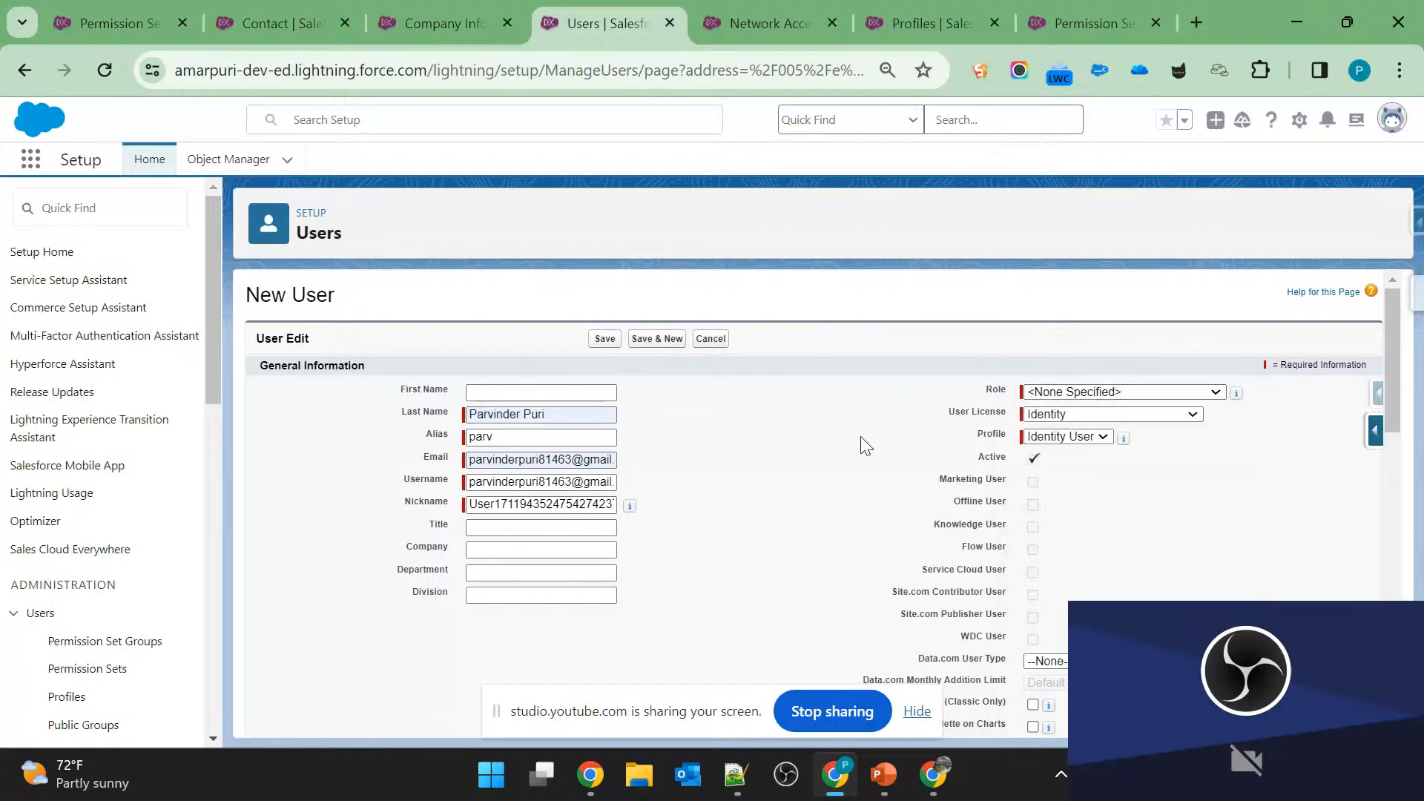
{"action": "left_click", "coordinate": [1098, 414]}
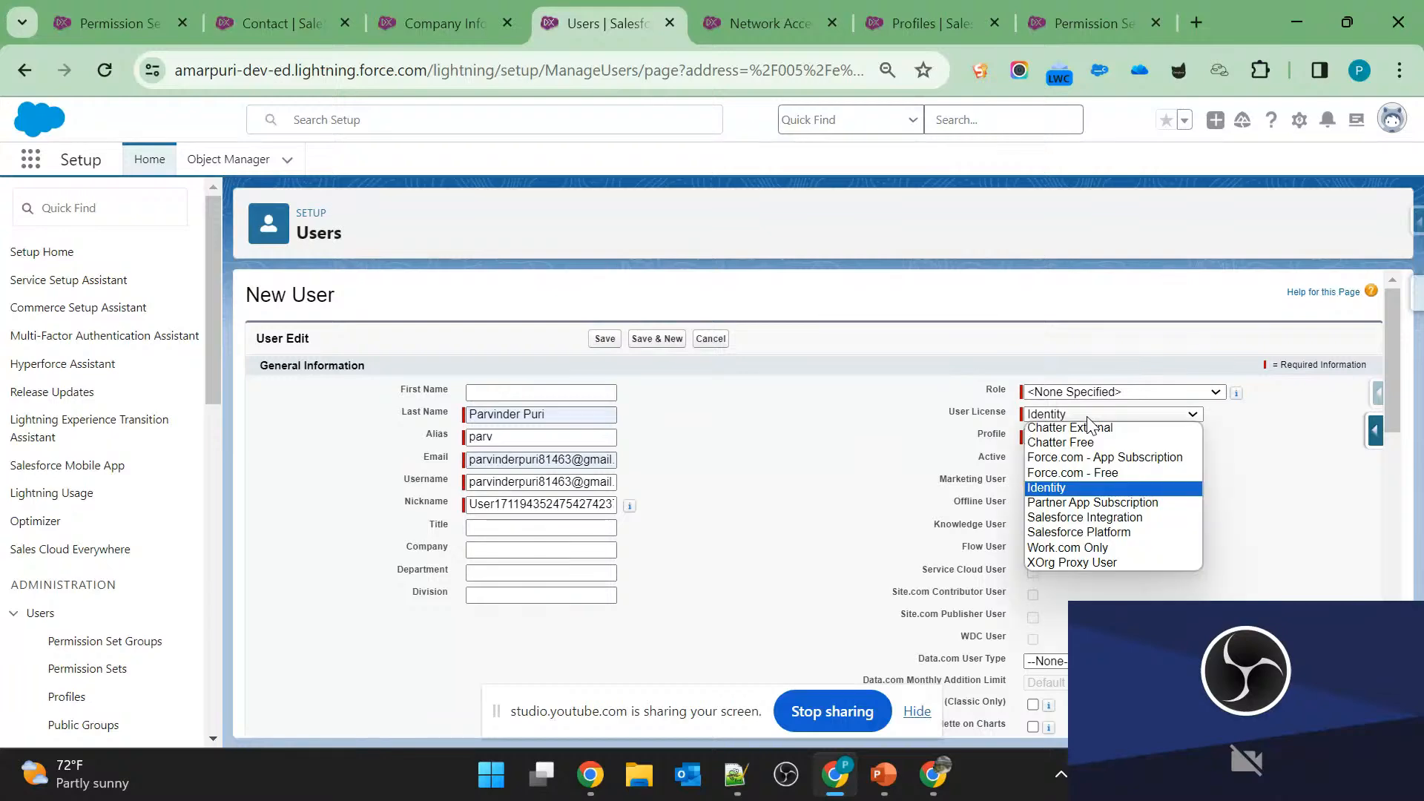
{"action": "left_click", "coordinate": [786, 439]}
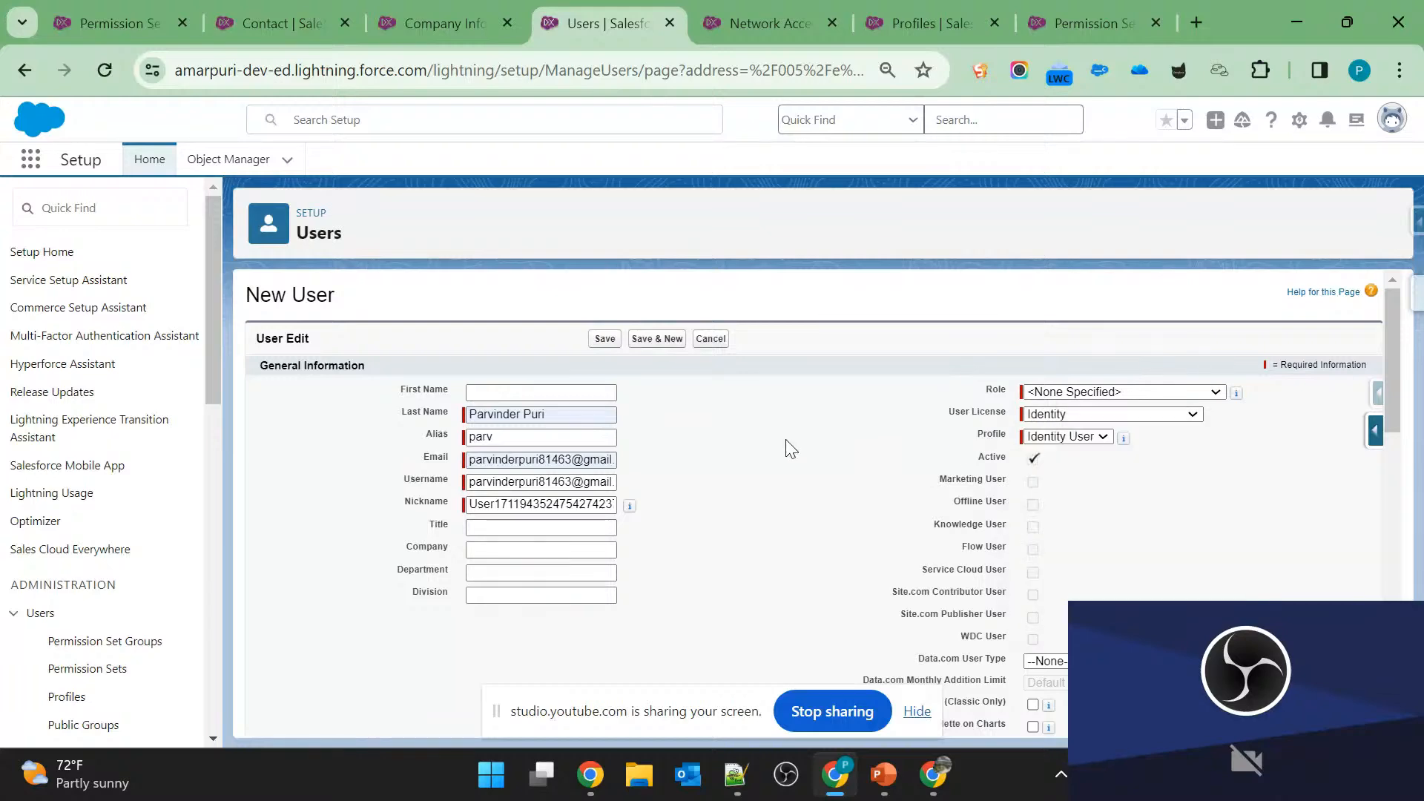
Check the User questions on slide 6 in PowerPoint, and leave the new user form in Salesforce for the All Users list.
{"action": "key", "text": "alt+Tab"}
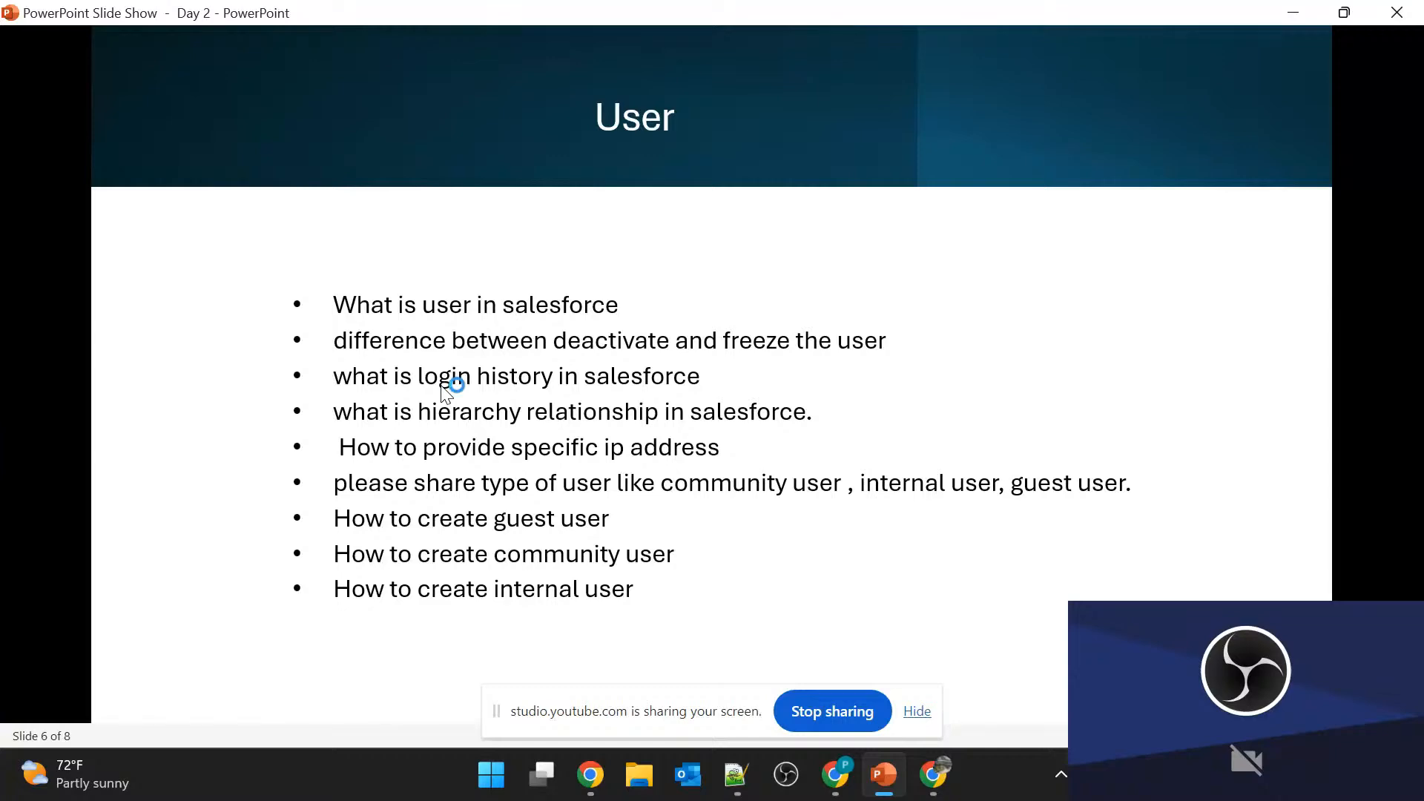
{"action": "key", "text": "alt+Tab"}
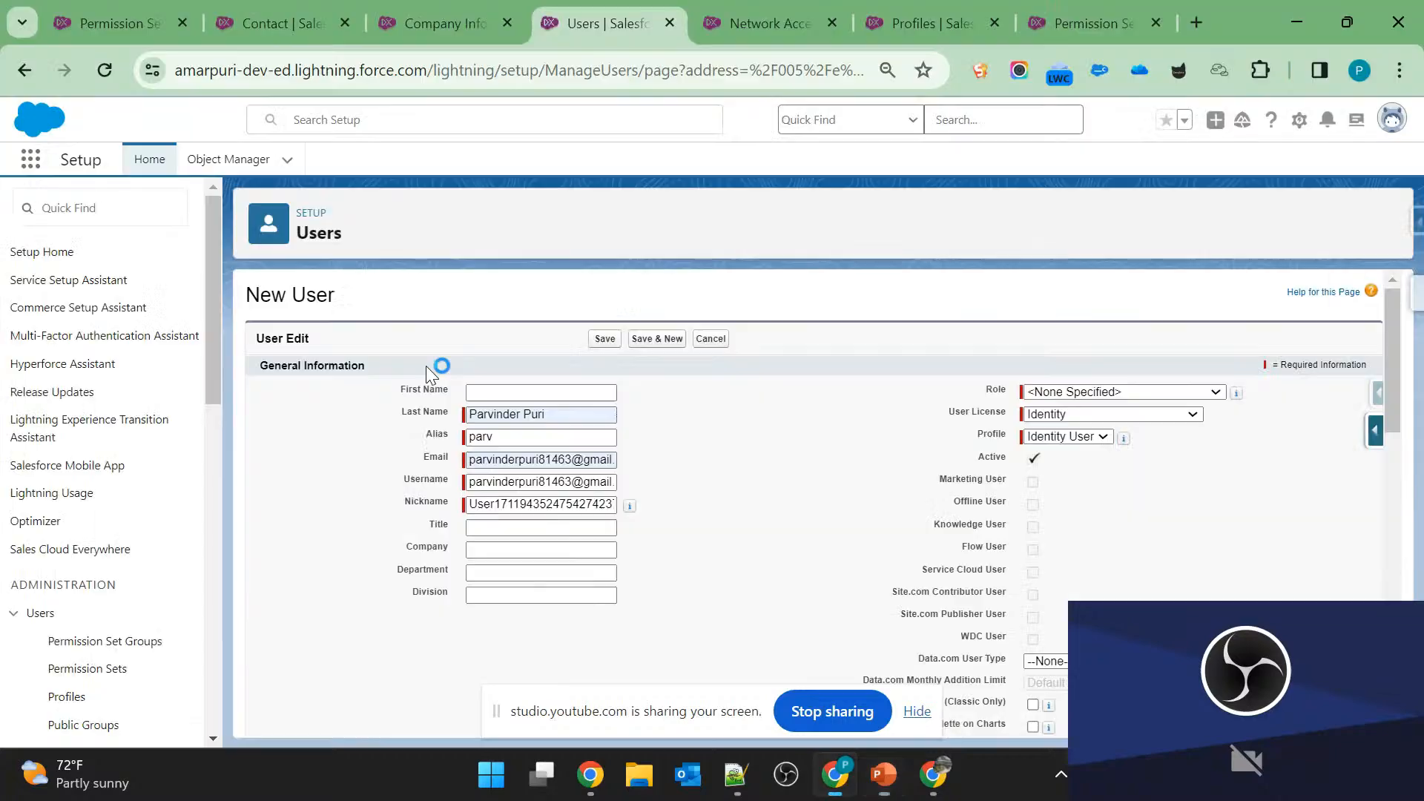
{"action": "left_click", "coordinate": [25, 78]}
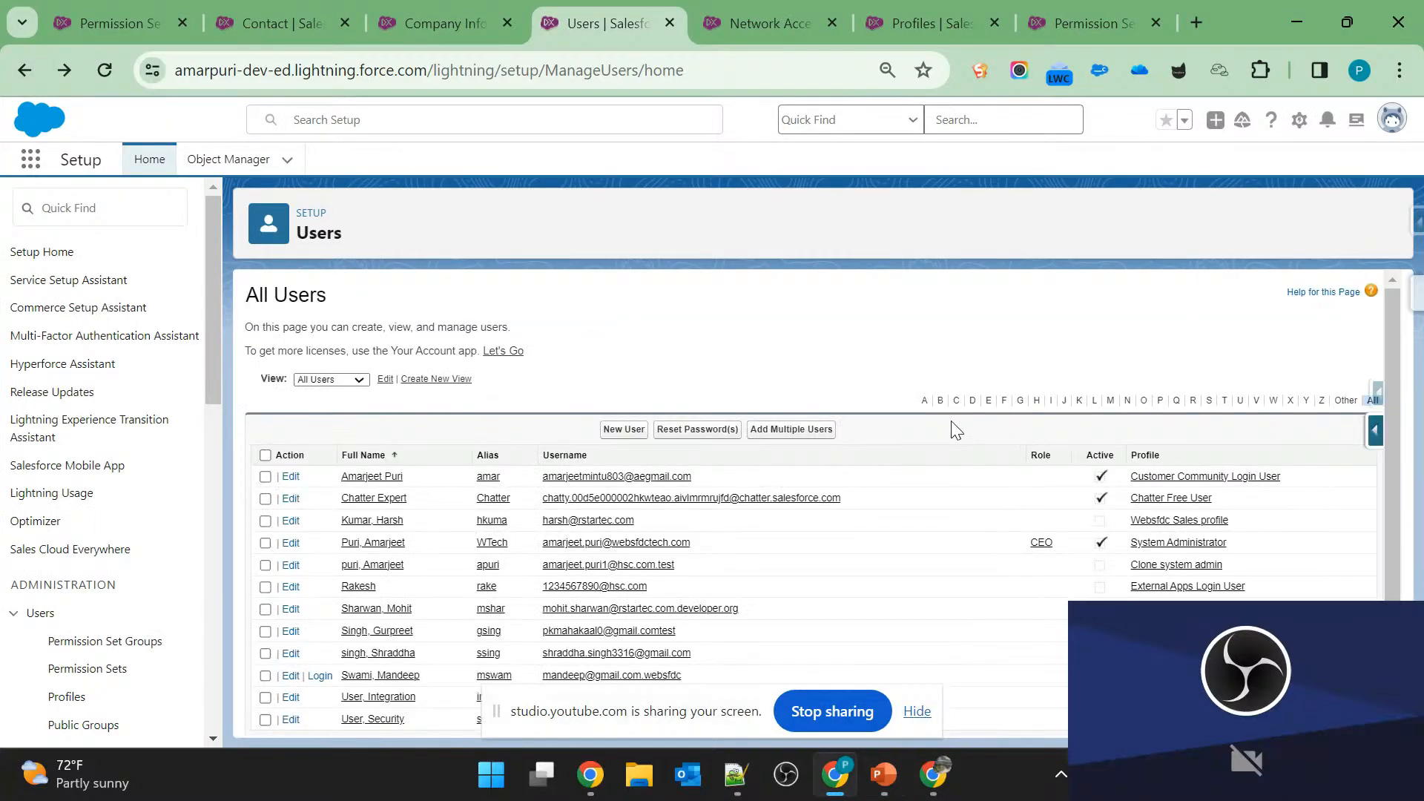
Open the Customer Community Login user's record, examine its Active status and User License, and return to the All Users list.
{"action": "left_click", "coordinate": [355, 479]}
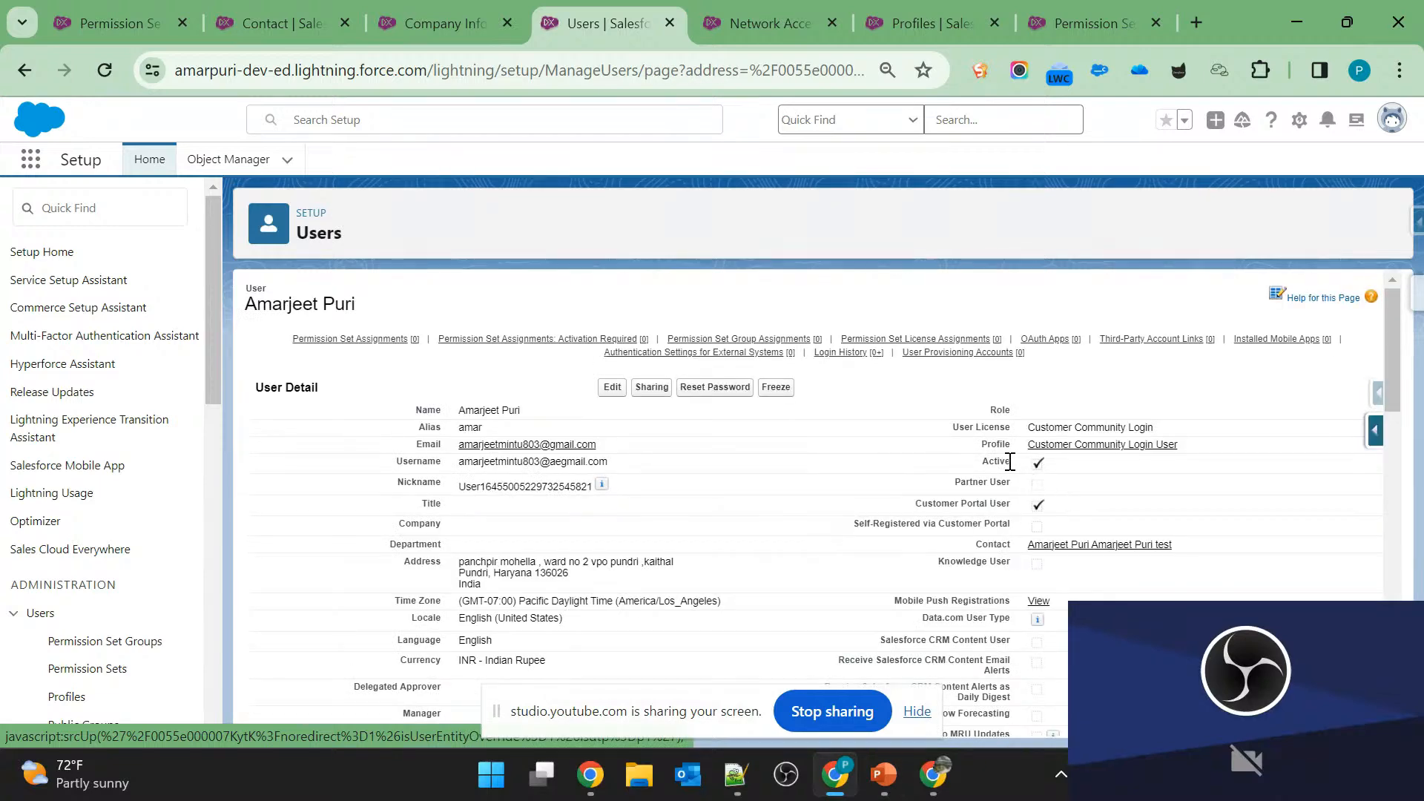
{"action": "double_click", "coordinate": [998, 465]}
{"action": "left_click", "coordinate": [1035, 473]}
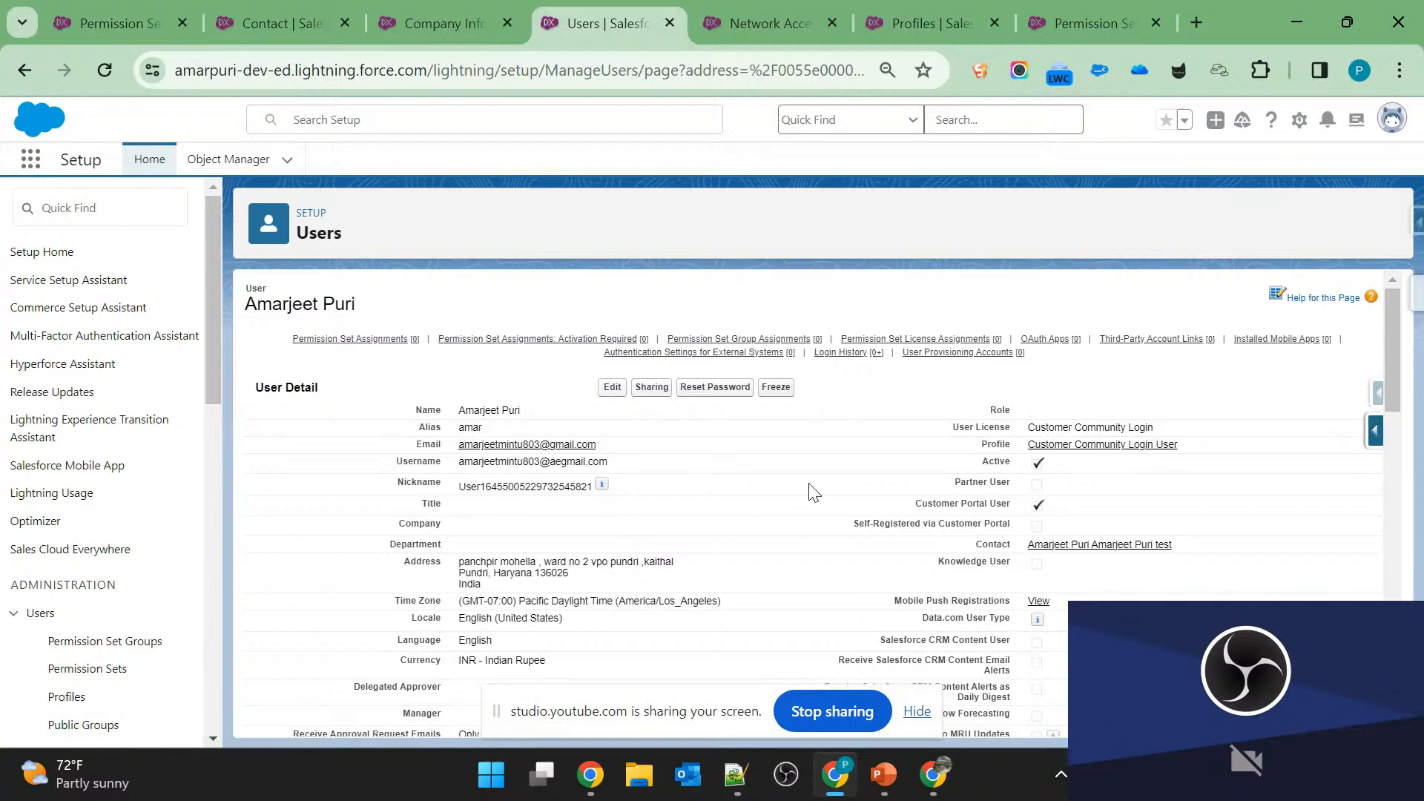
{"action": "double_click", "coordinate": [1055, 429]}
{"action": "left_click_drag", "start_coordinate": [1055, 428], "coordinate": [1156, 426]}
{"action": "left_click", "coordinate": [21, 70]}
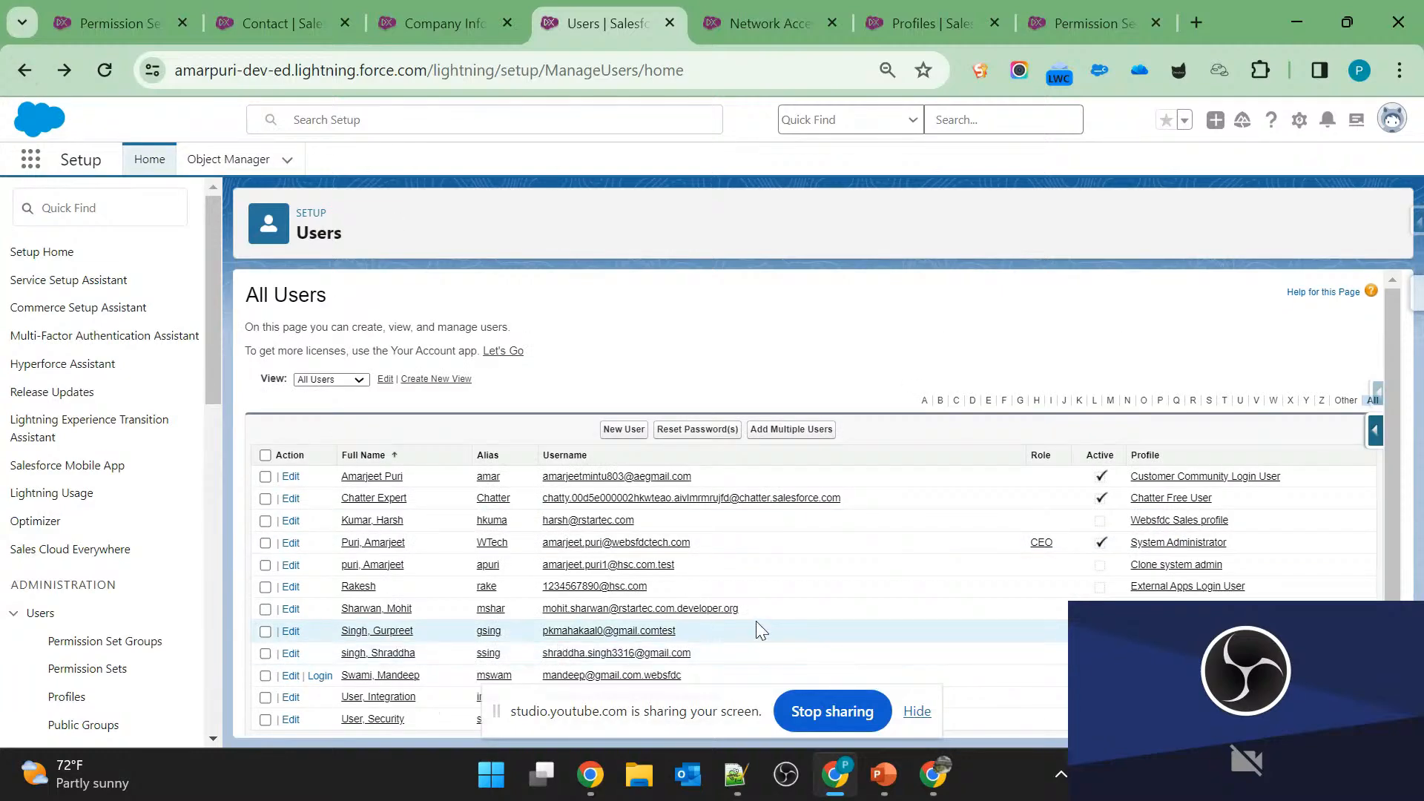
Open the active System Administrator user without a role, and check the Salesforce license's used and remaining counts in Company Information.
{"action": "scroll", "coordinate": [755, 621], "scroll_direction": "down", "scroll_amount": 1}
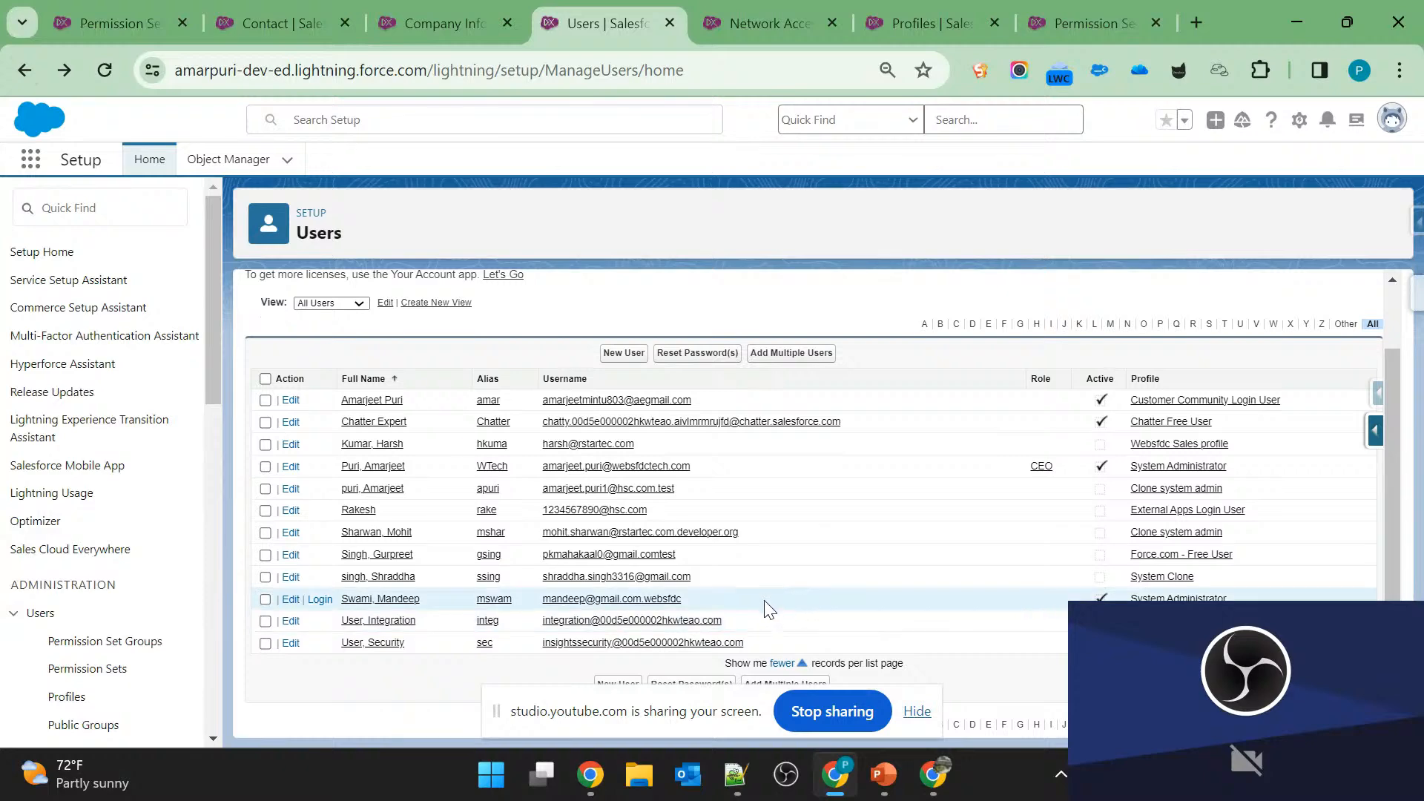
{"action": "left_click", "coordinate": [377, 600]}
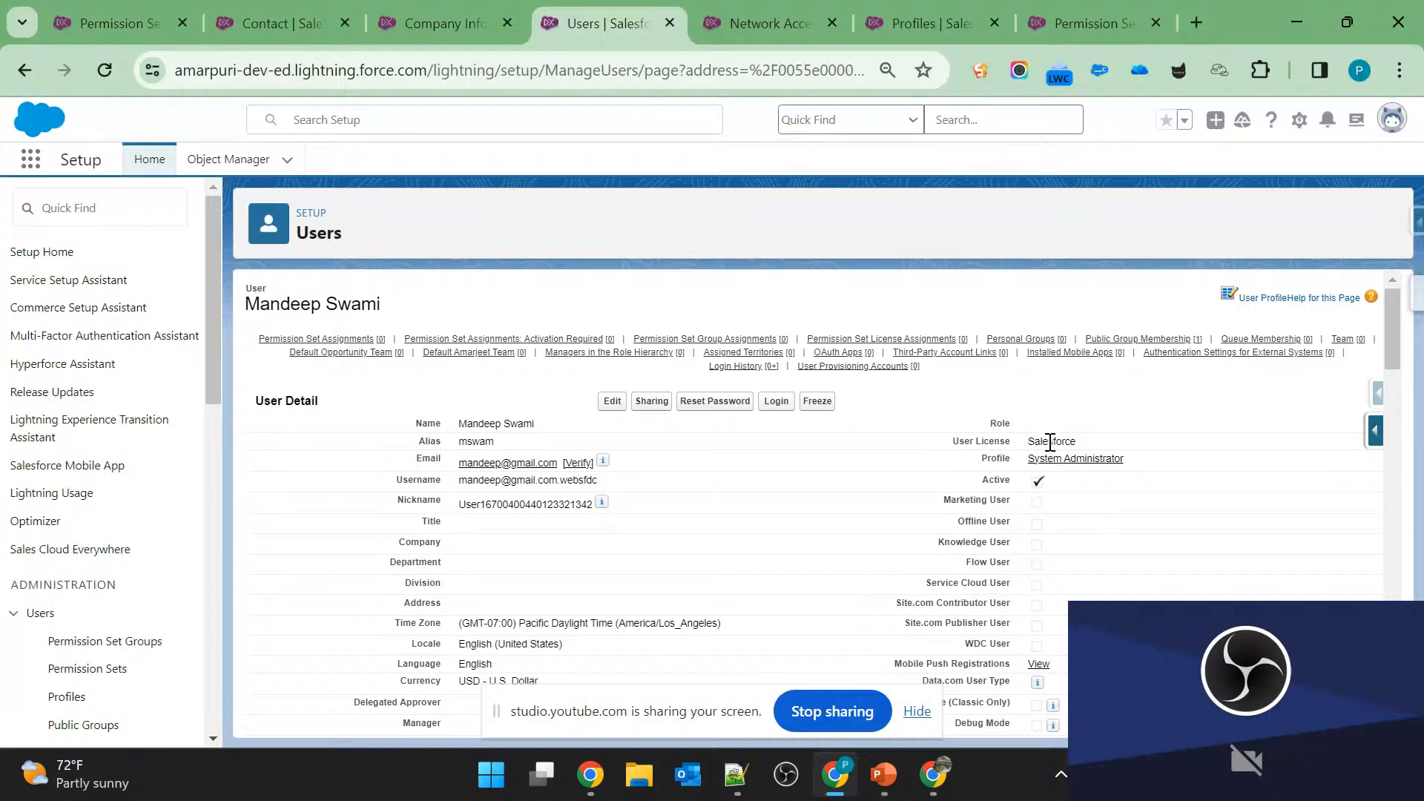
{"action": "left_click", "coordinate": [454, 27]}
{"action": "scroll", "coordinate": [779, 620], "scroll_direction": "down", "scroll_amount": 10}
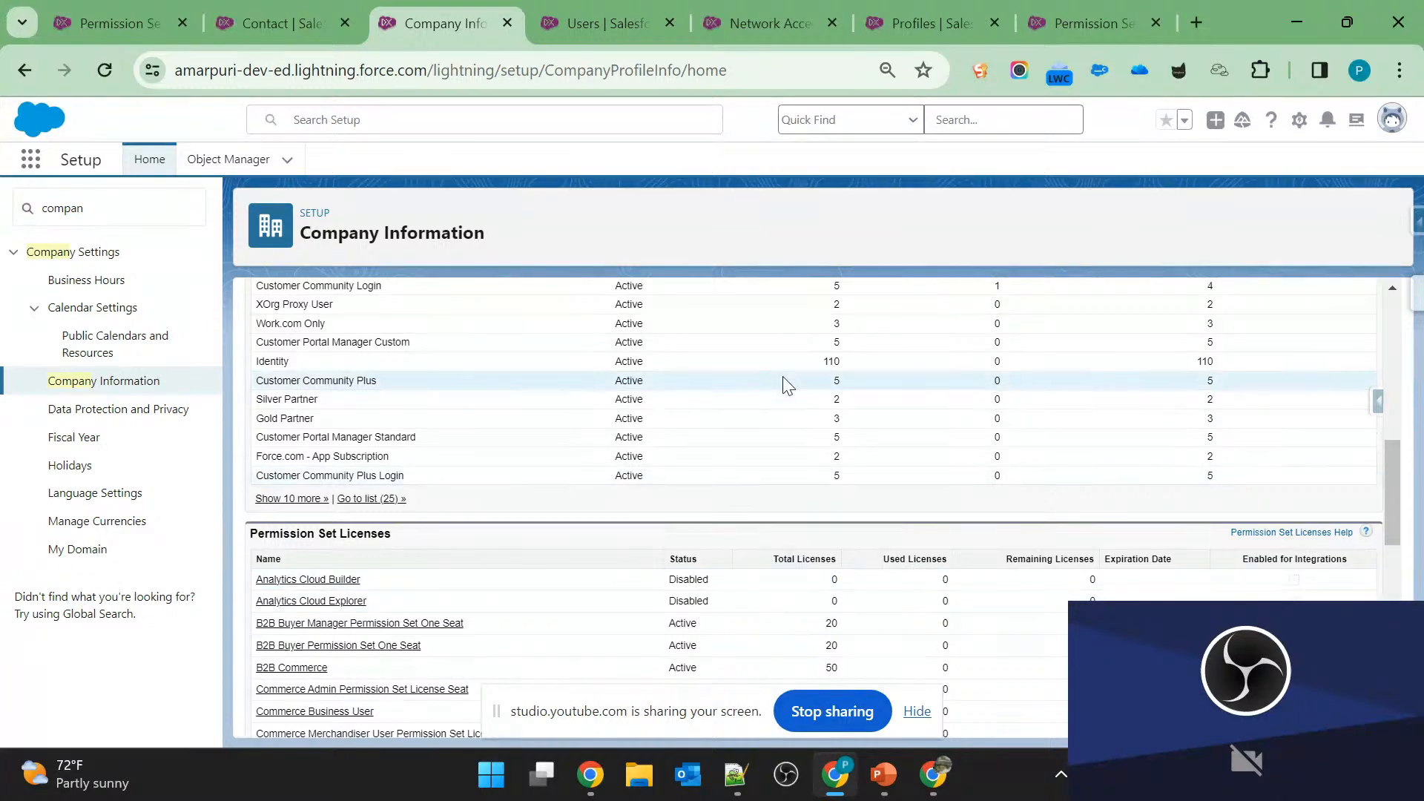
{"action": "scroll", "coordinate": [782, 376], "scroll_direction": "up", "scroll_amount": 4}
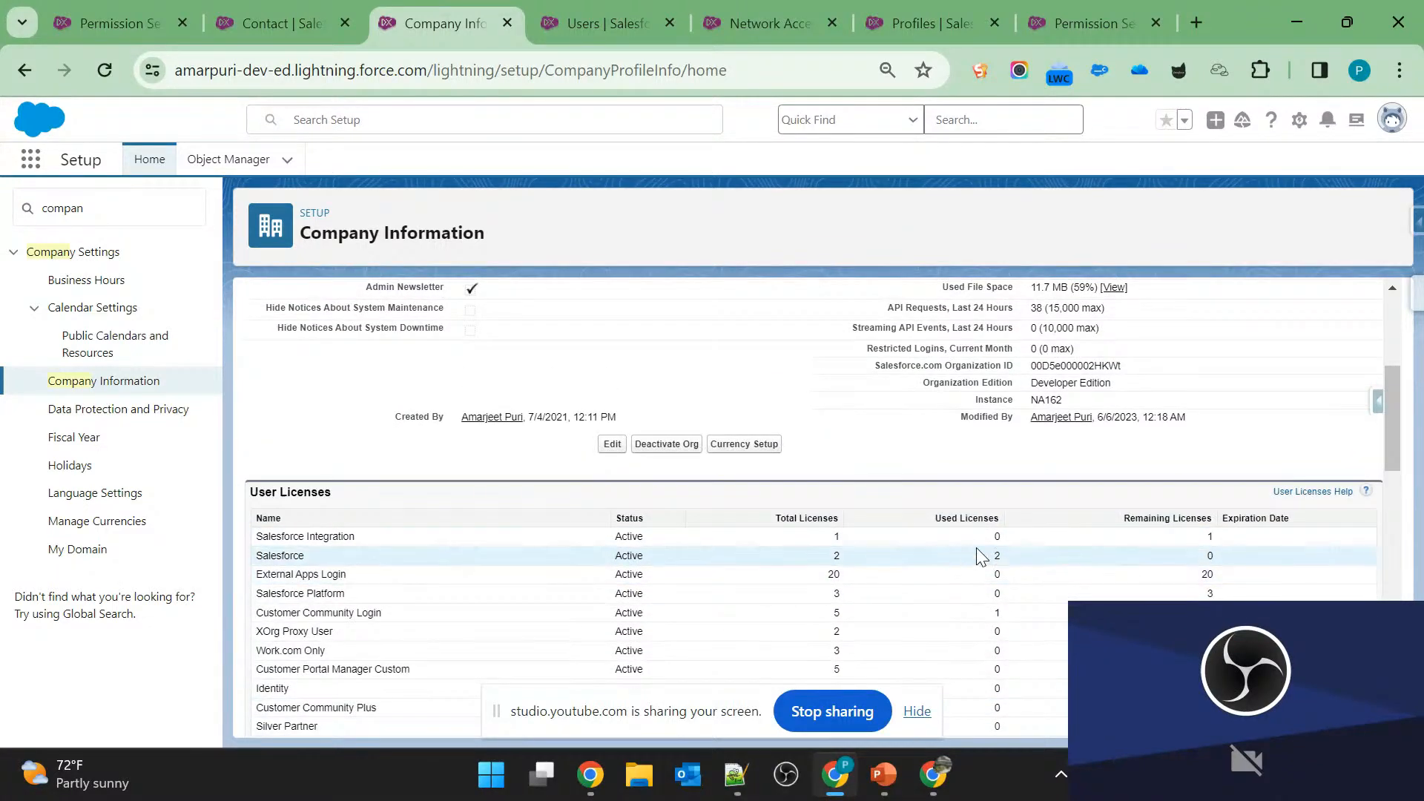
{"action": "double_click", "coordinate": [1210, 555]}
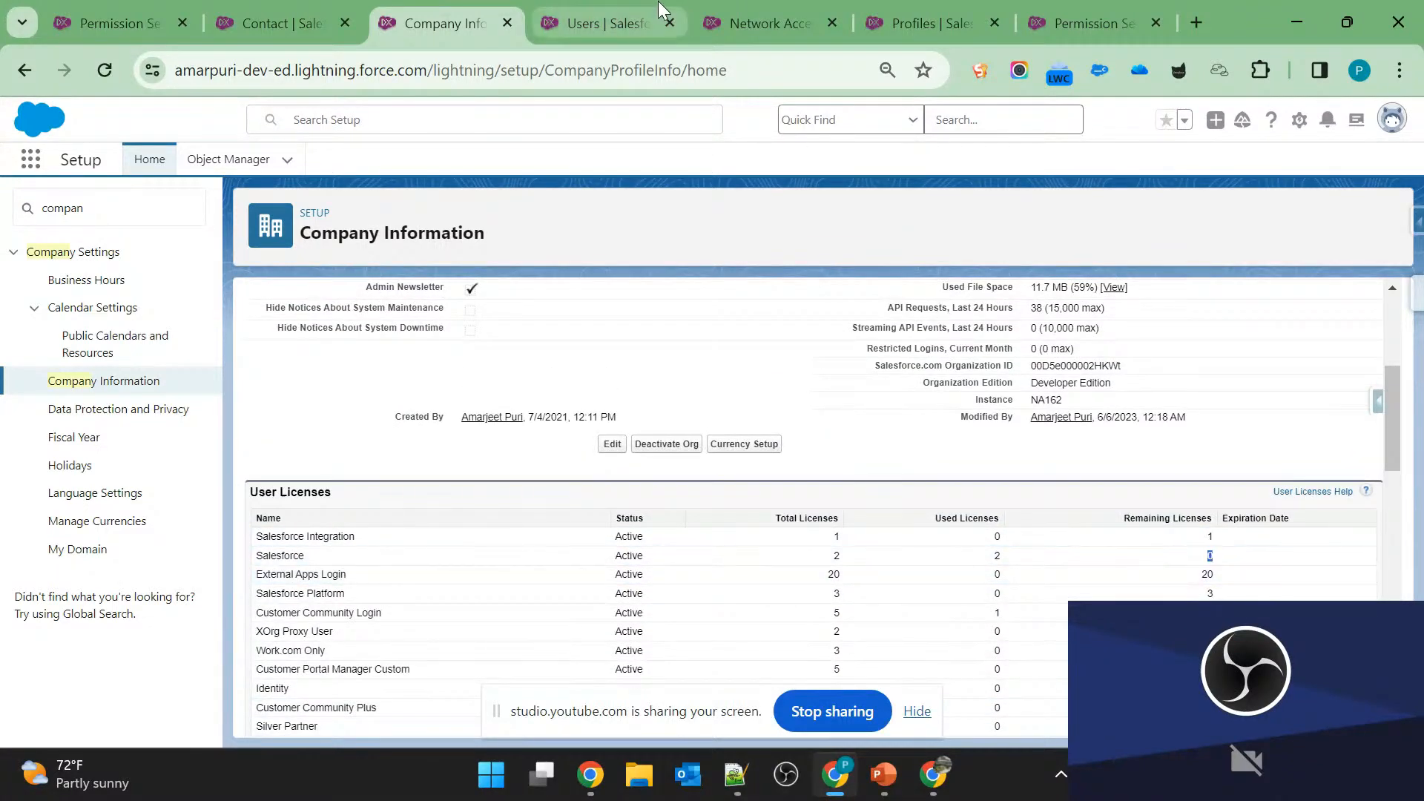
Compare the System Administrator user's User License with the Salesforce license entry in Company Information, and return to the user record.
{"action": "left_click", "coordinate": [625, 18]}
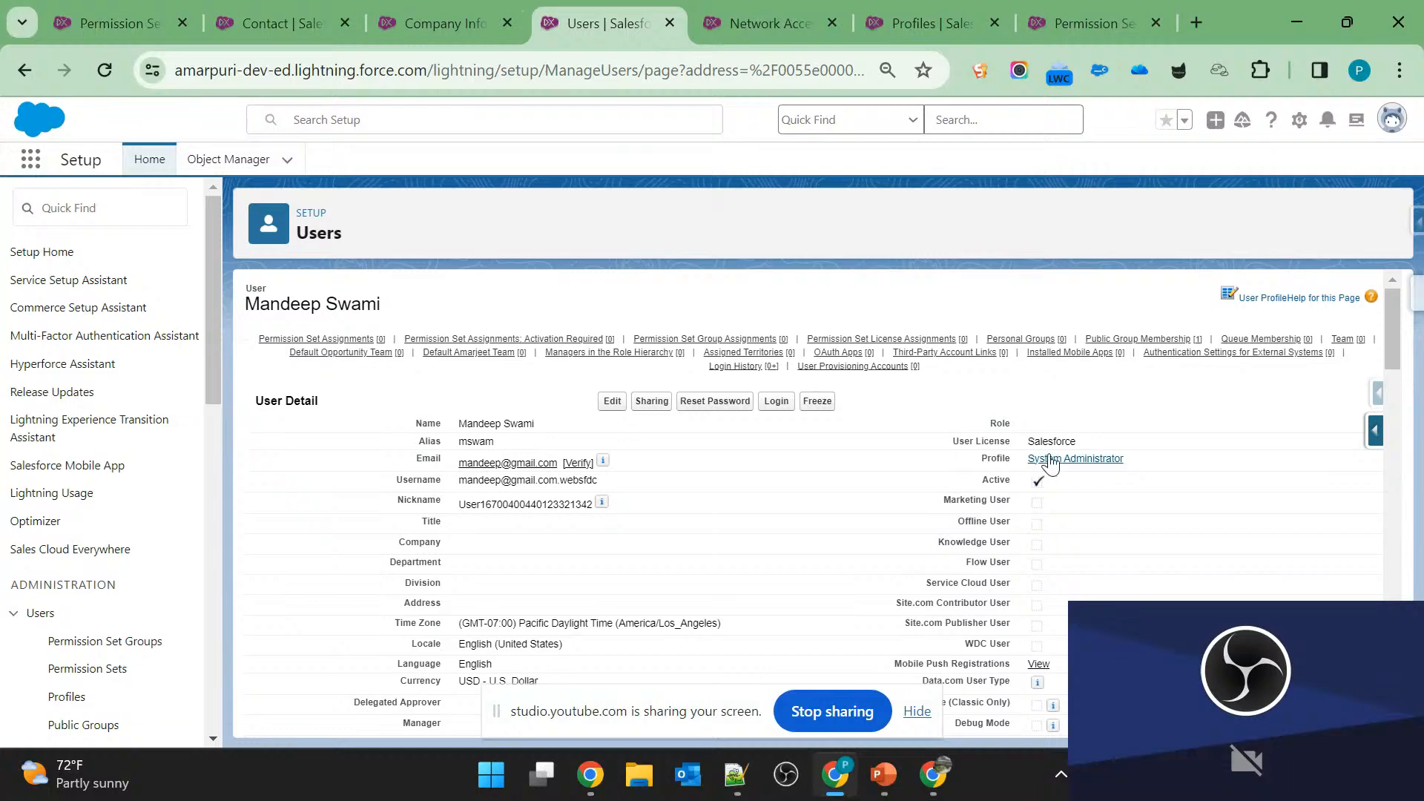
{"action": "left_click_drag", "start_coordinate": [1075, 441], "coordinate": [918, 449]}
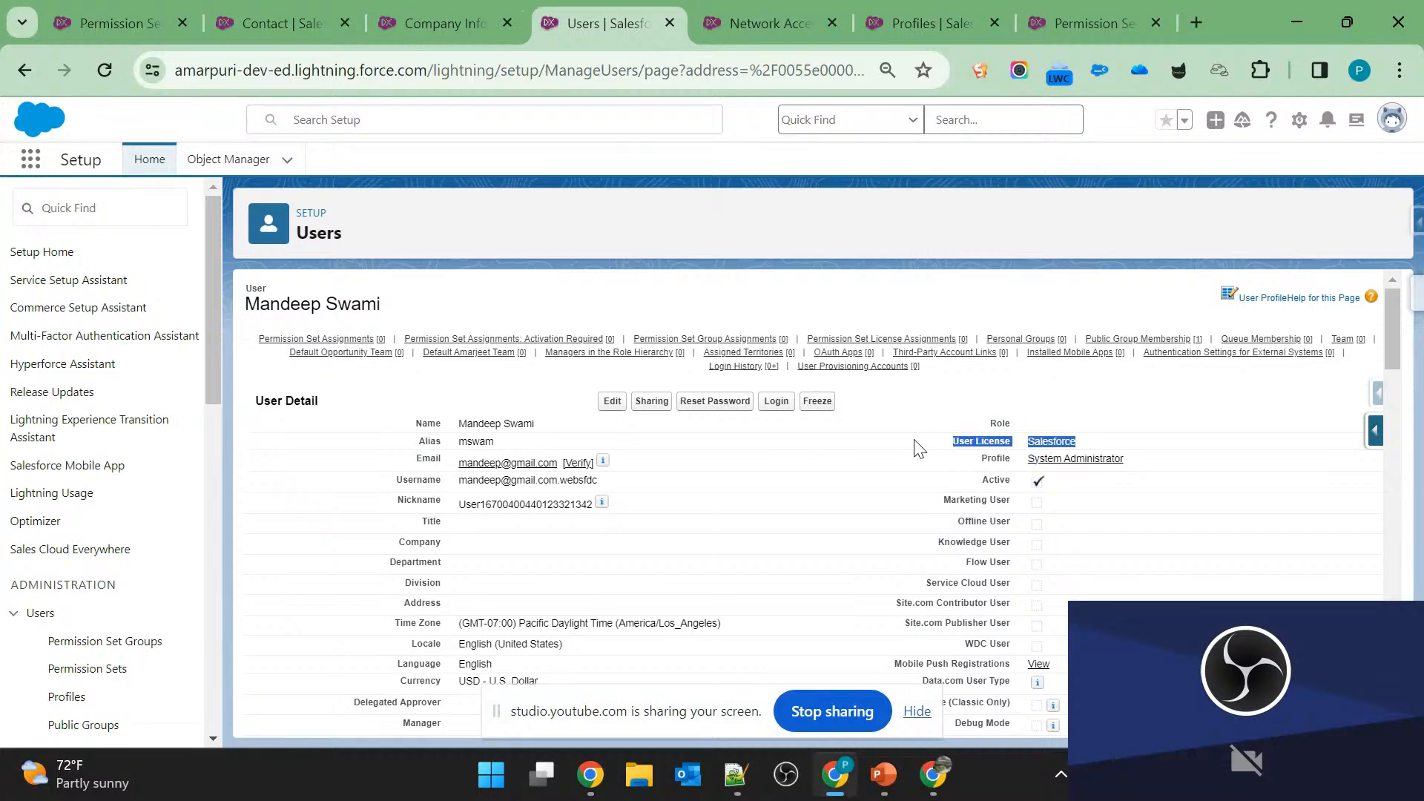
{"action": "left_click", "coordinate": [472, 18]}
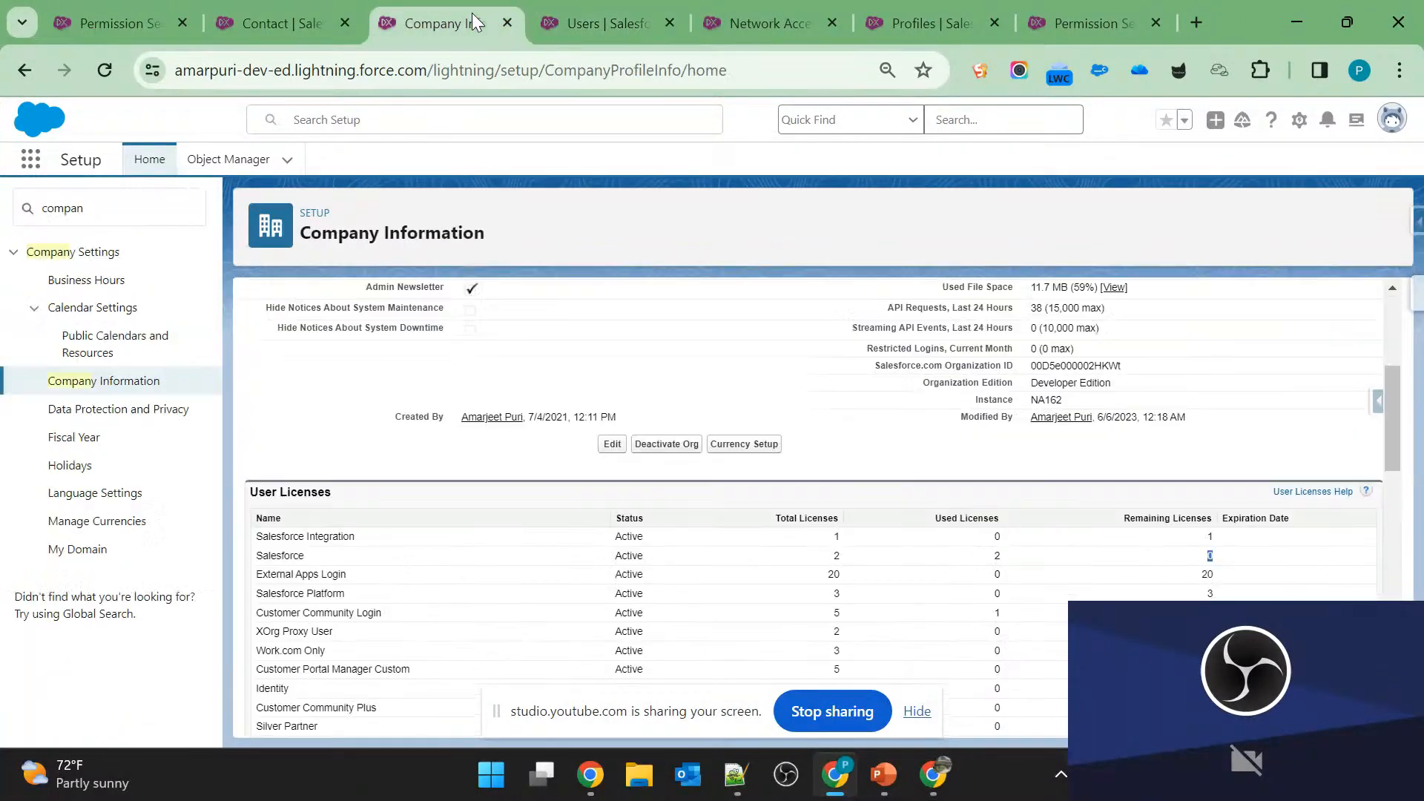
{"action": "left_click", "coordinate": [541, 25]}
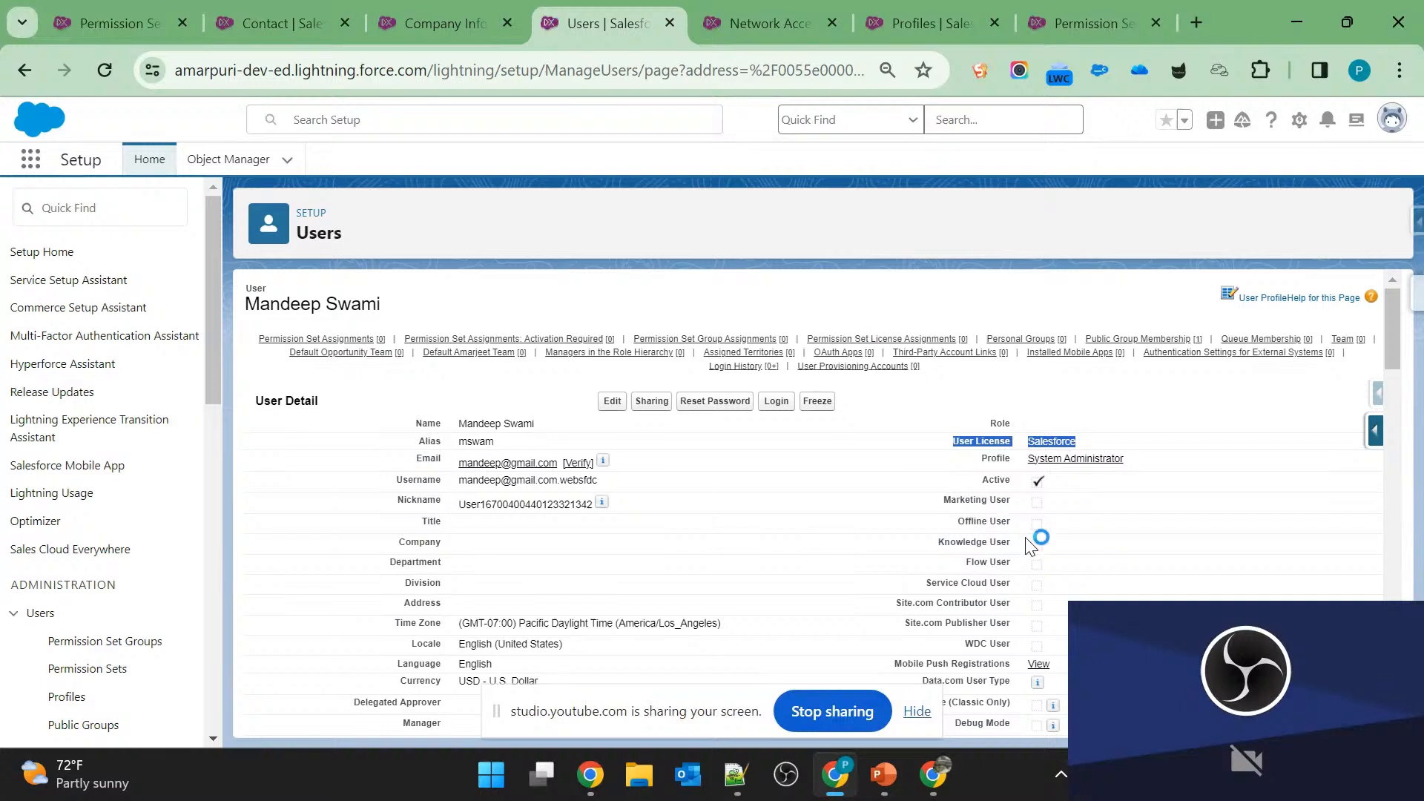
Examine the Active status and the Freeze option on the System Administrator user's record.
{"action": "left_click", "coordinate": [993, 478]}
{"action": "left_click_drag", "start_coordinate": [994, 478], "coordinate": [1046, 482]}
{"action": "left_click", "coordinate": [1051, 482]}
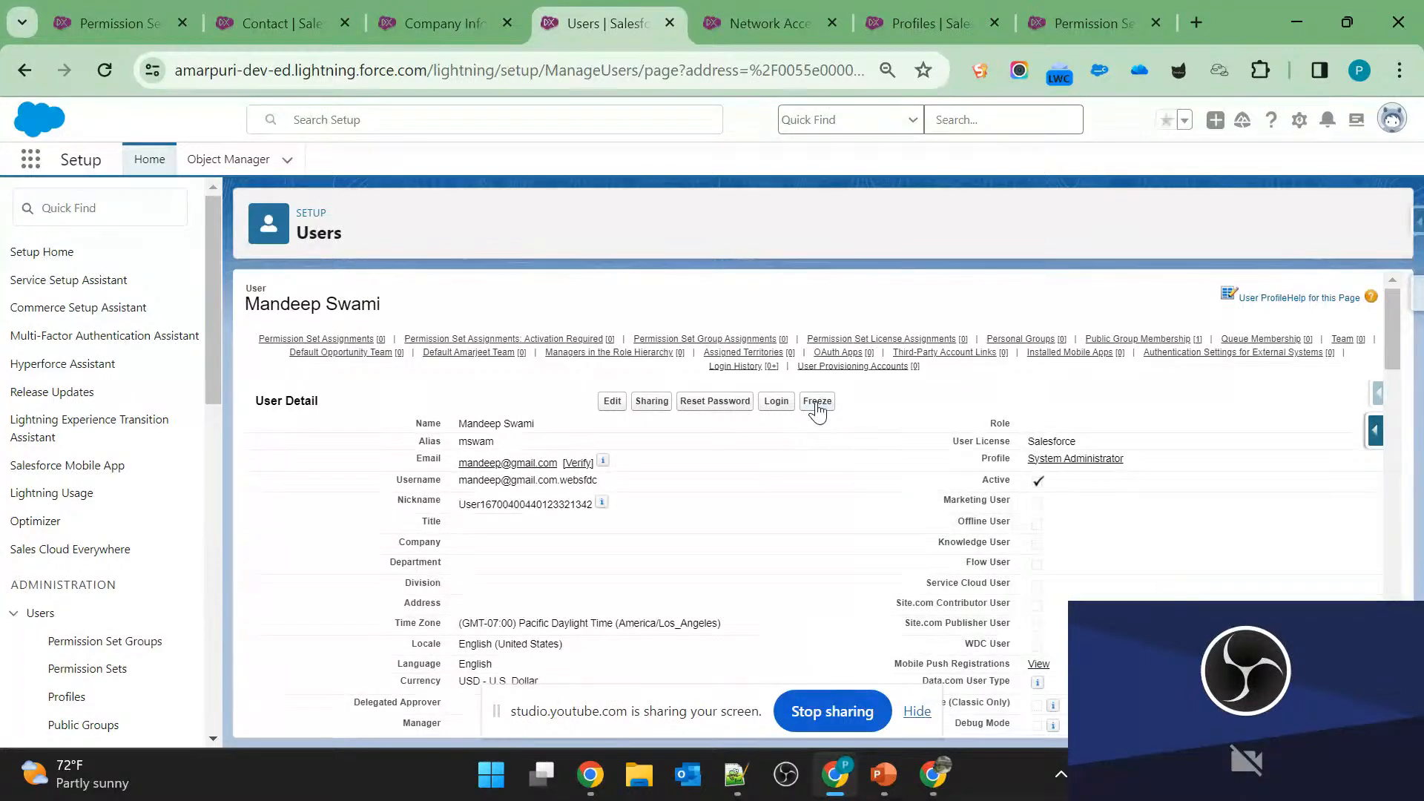
{"action": "double_click", "coordinate": [995, 480]}
{"action": "left_click", "coordinate": [1078, 488]}
Check the login history question on slide 6 in PowerPoint, and look up the Login History section of the Salesforce user record.
{"action": "key", "text": "alt+Tab"}
{"action": "key", "text": "alt+Tab"}
{"action": "key", "text": "alt+Tab"}
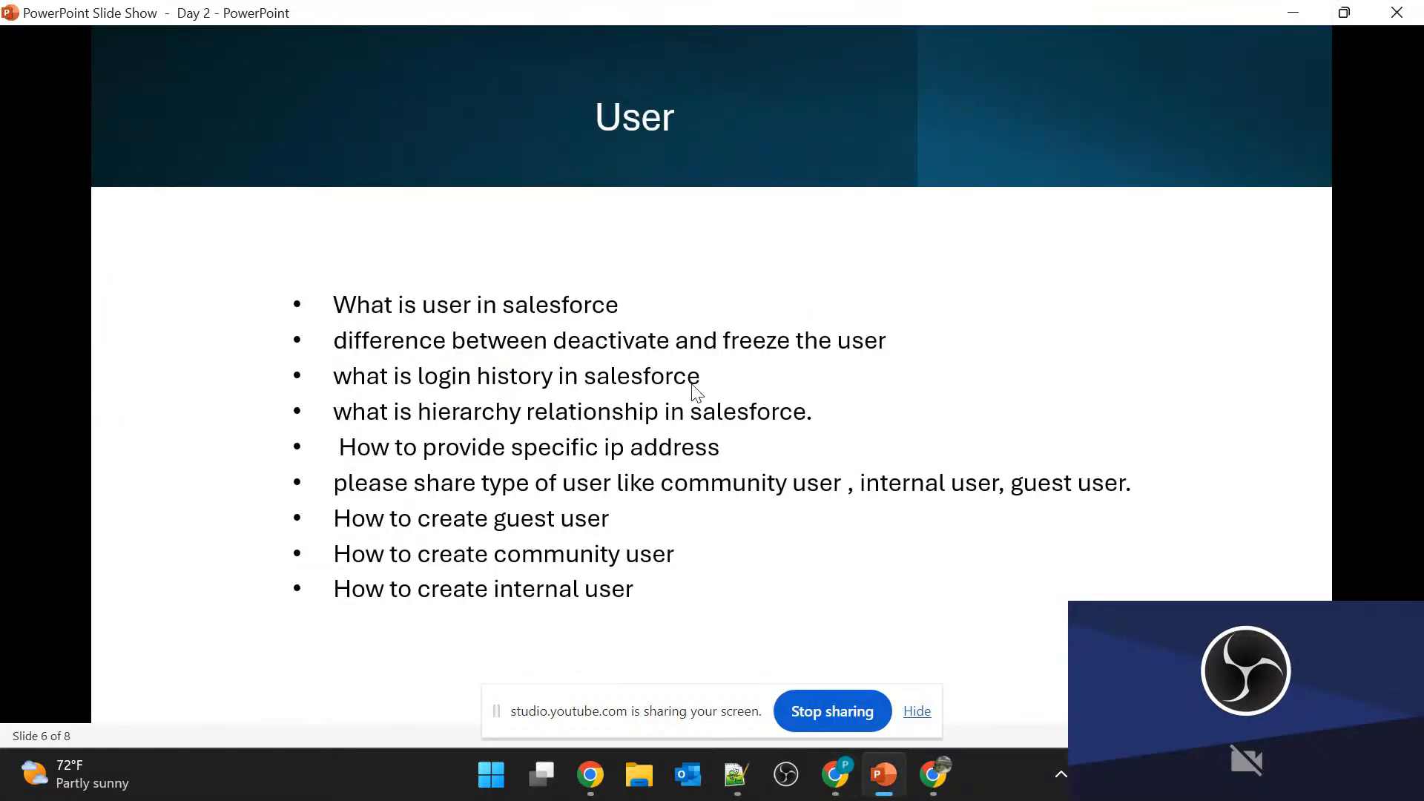
{"action": "key", "text": "alt+Tab"}
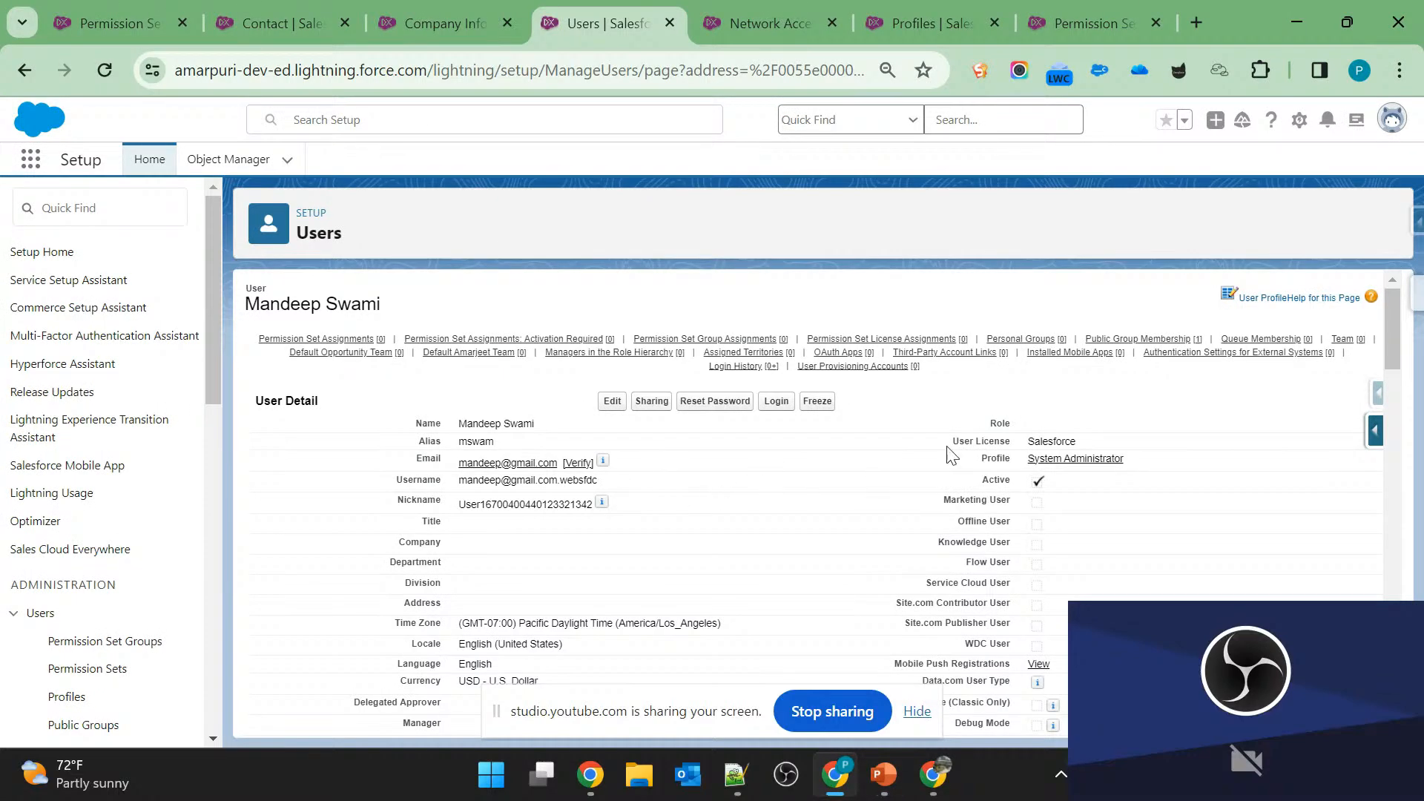
{"action": "scroll", "coordinate": [703, 484], "scroll_direction": "down", "scroll_amount": 15}
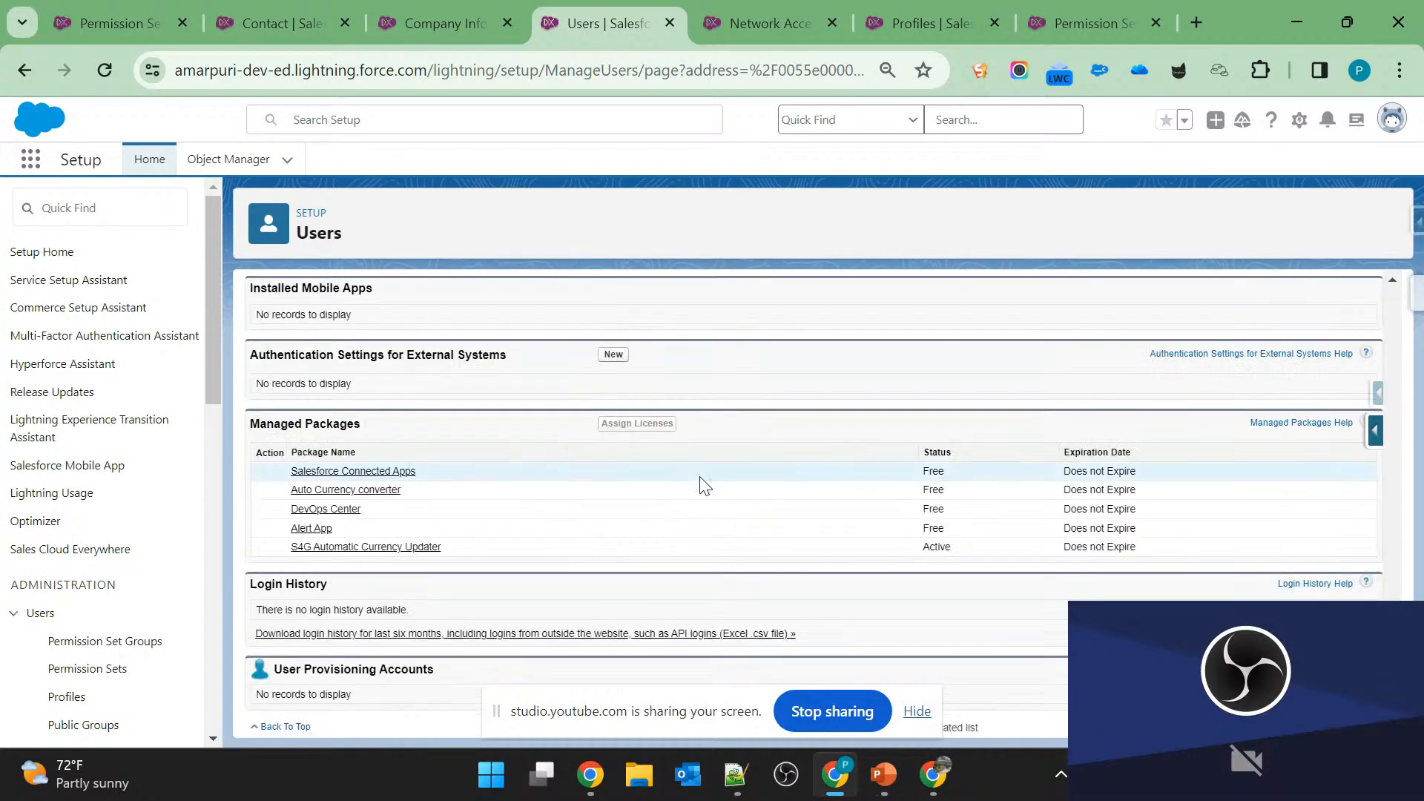
Open the Advanced User Details of the logged-in user's personal settings, and go to the Login History list.
{"action": "left_click", "coordinate": [1300, 122]}
{"action": "left_click", "coordinate": [1391, 118]}
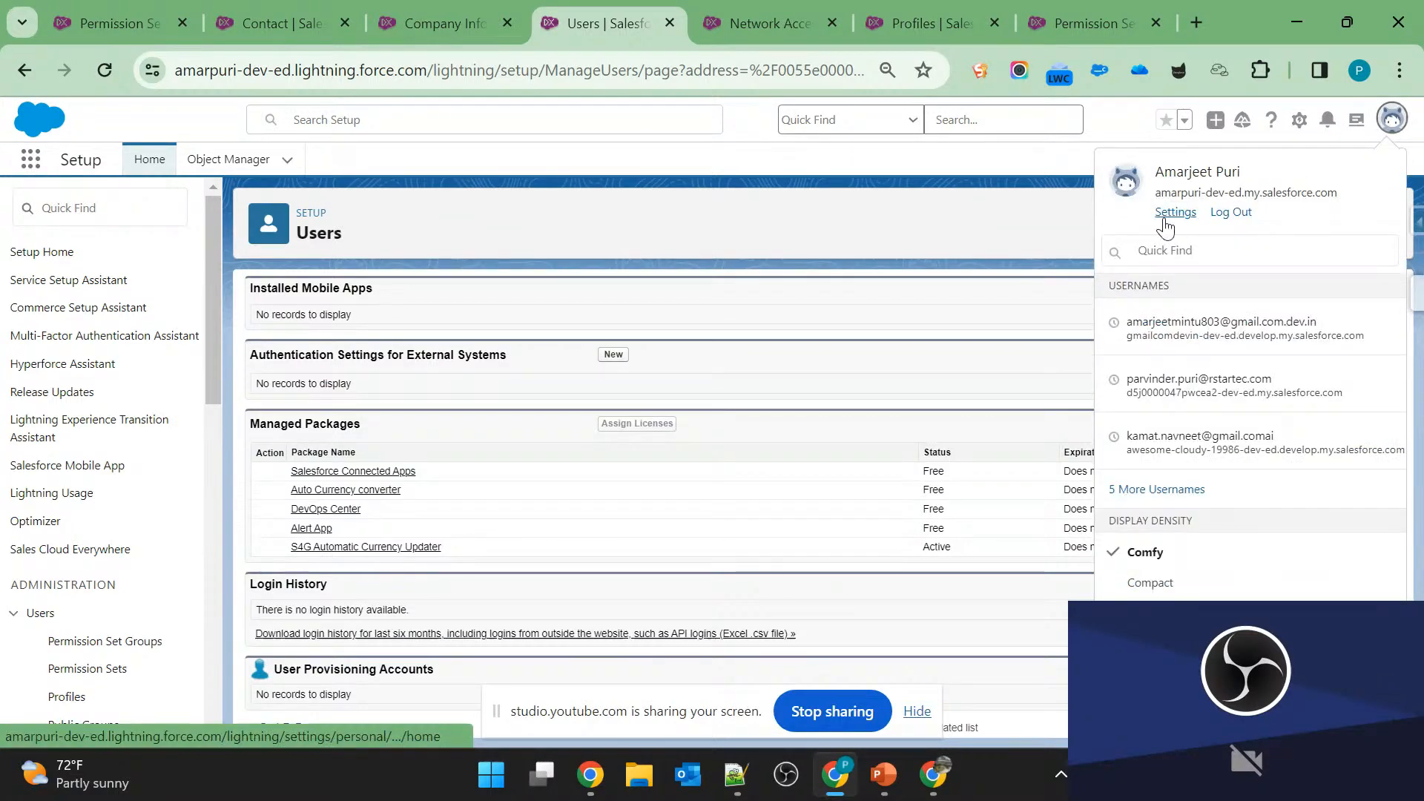
{"action": "left_click", "coordinate": [1171, 213]}
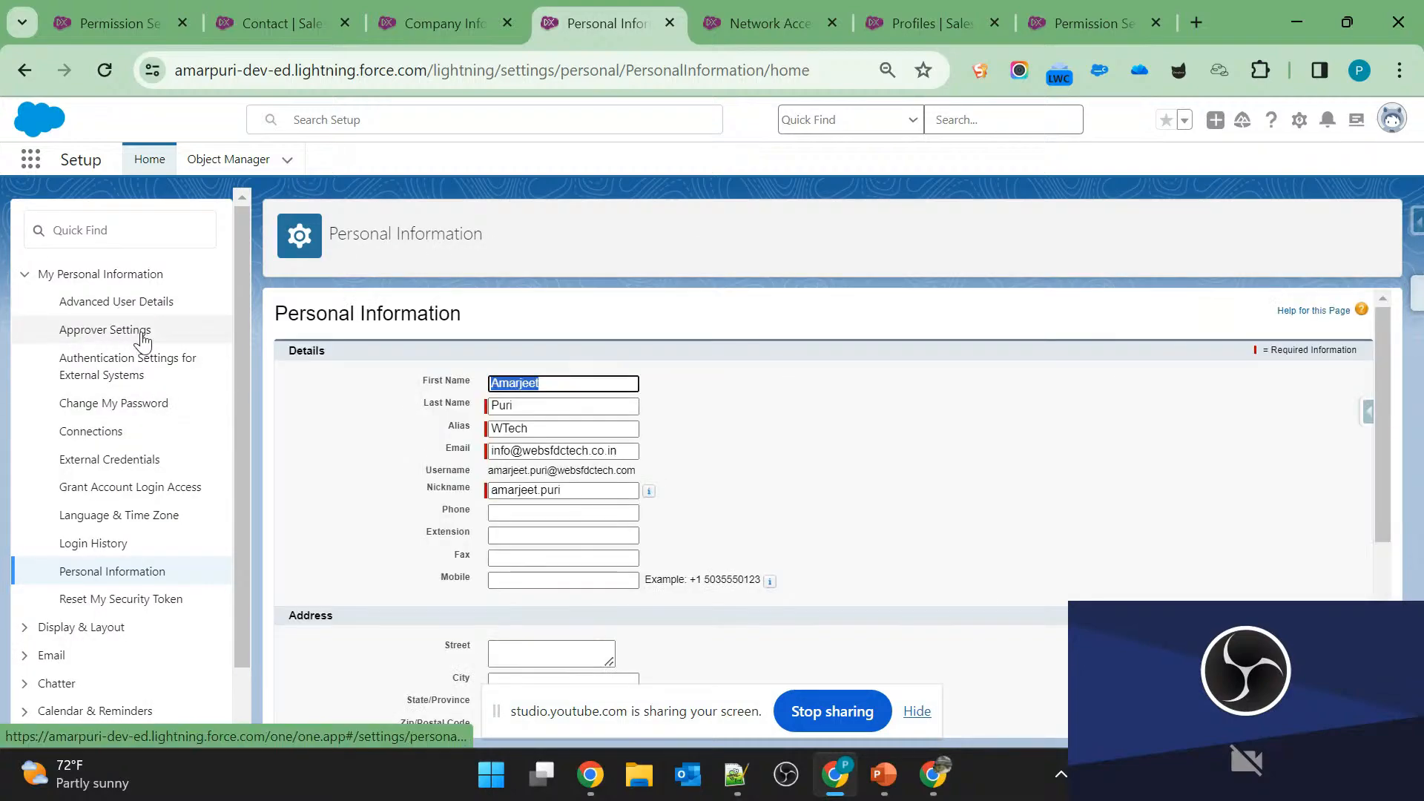
{"action": "left_click", "coordinate": [125, 303]}
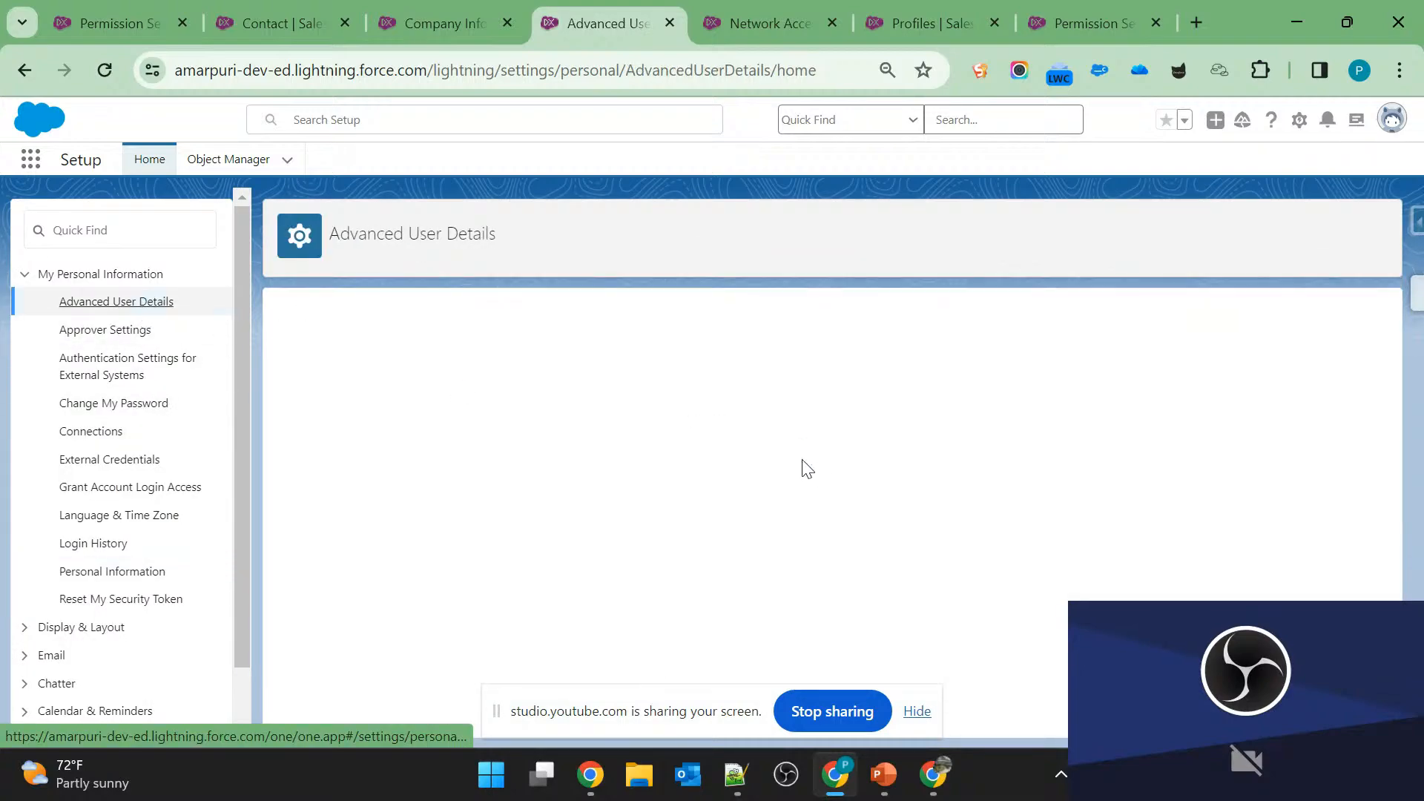
{"action": "mouse_move", "coordinate": [410, 377]}
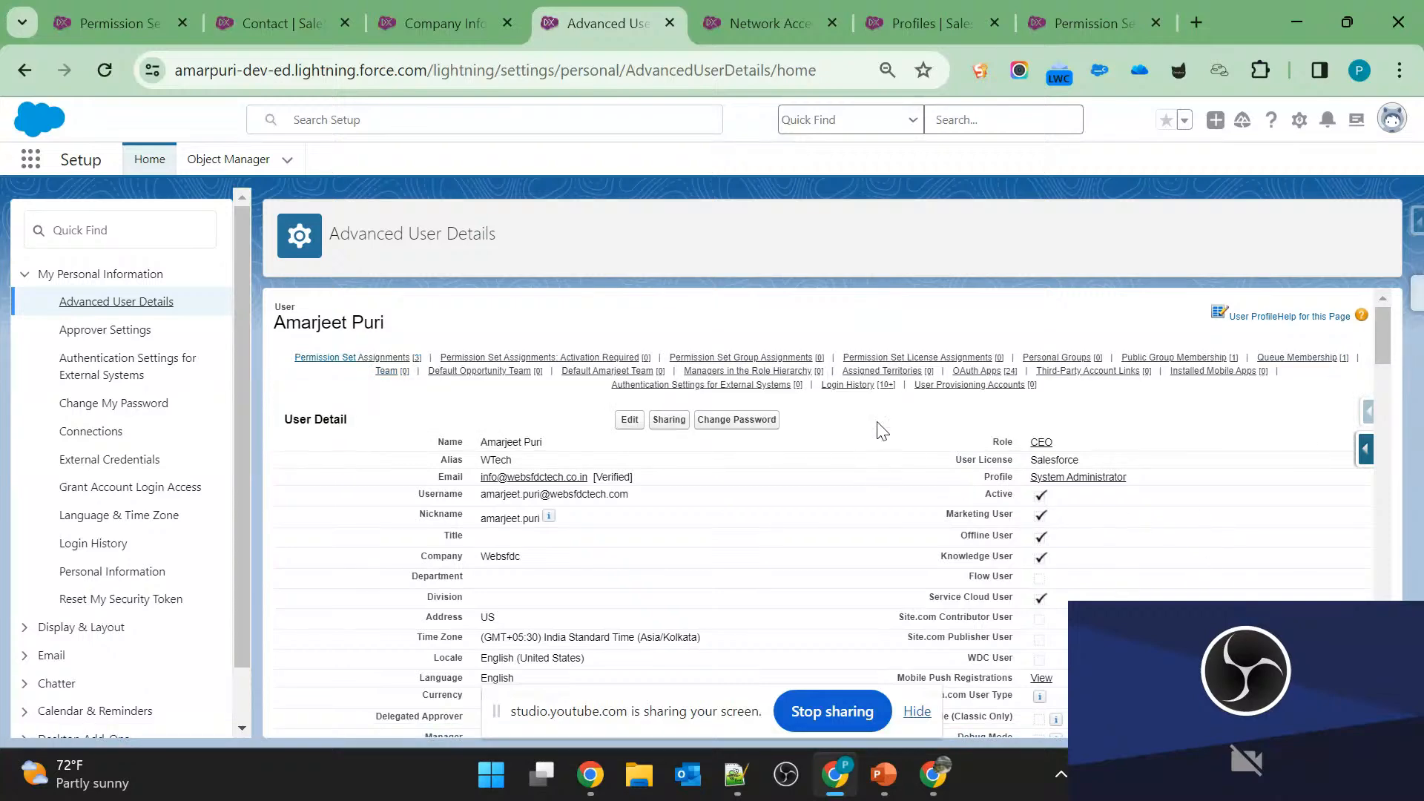
{"action": "left_click", "coordinate": [864, 384]}
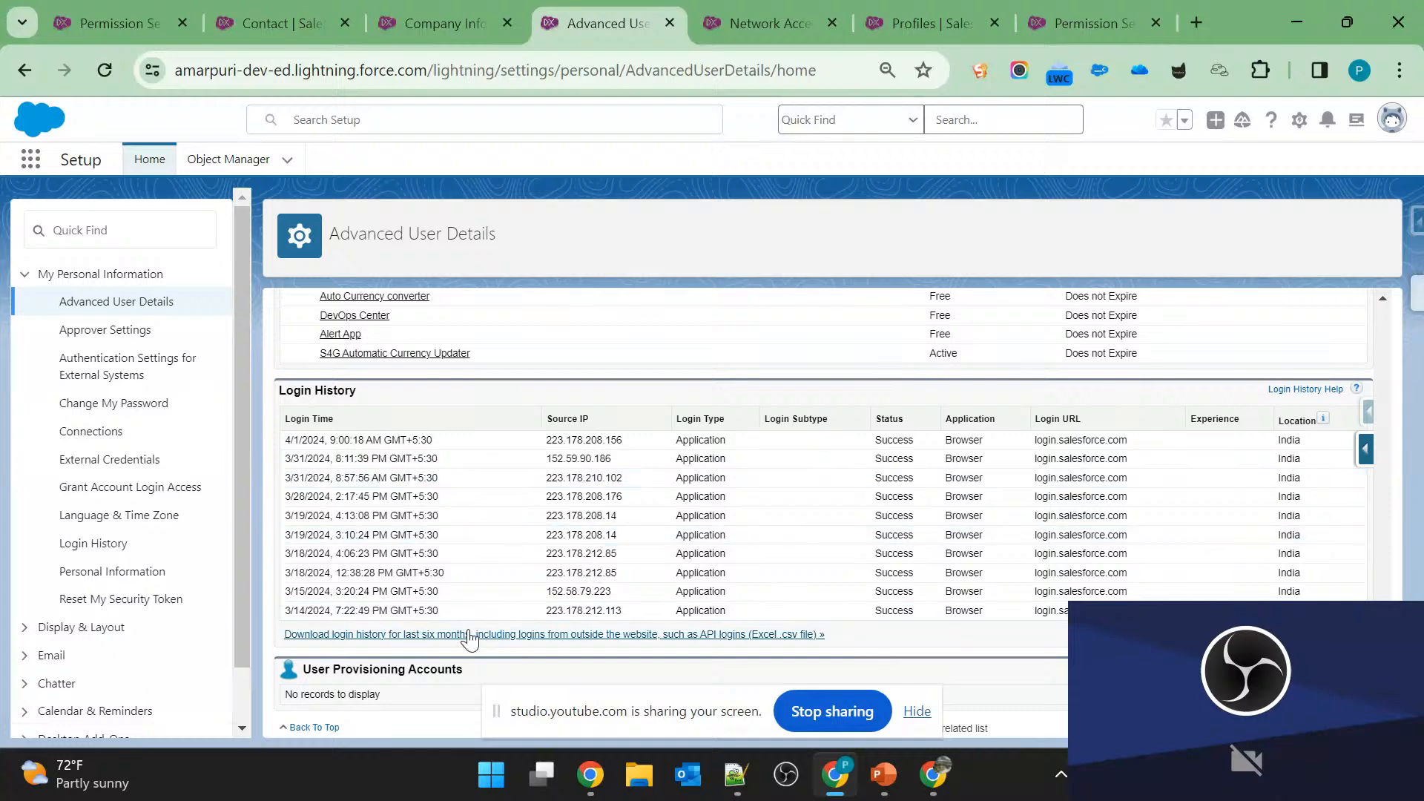
Download the login history for the last six months, and review the latest login in Excel from Login Time through Country.
{"action": "left_click", "coordinate": [414, 635]}
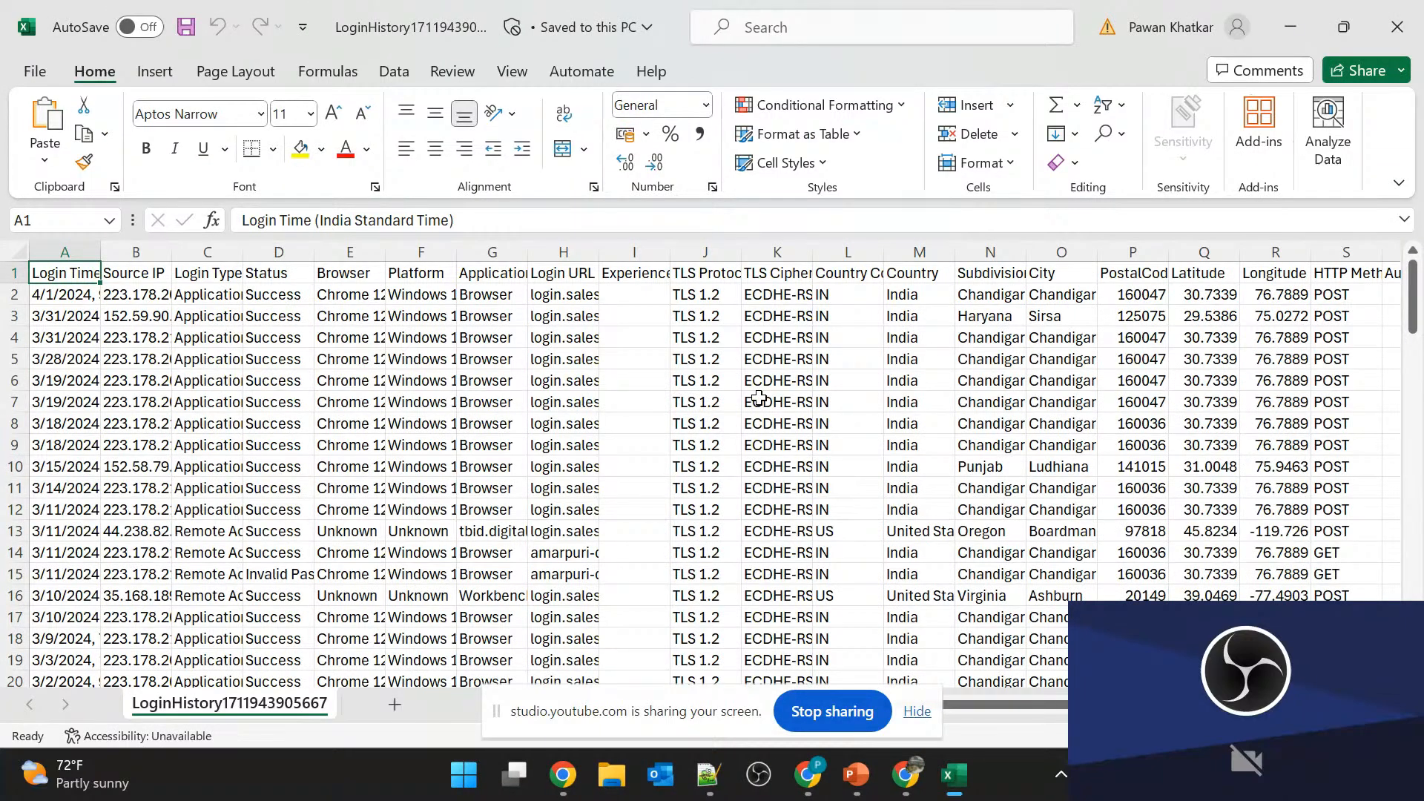
{"action": "left_click", "coordinate": [73, 298]}
{"action": "key", "text": "Right"}
{"action": "key", "text": "Right"}
{"action": "key", "text": "Right"}
{"action": "key", "text": "Left"}
{"action": "key", "text": "Right"}
{"action": "key", "text": "Right"}
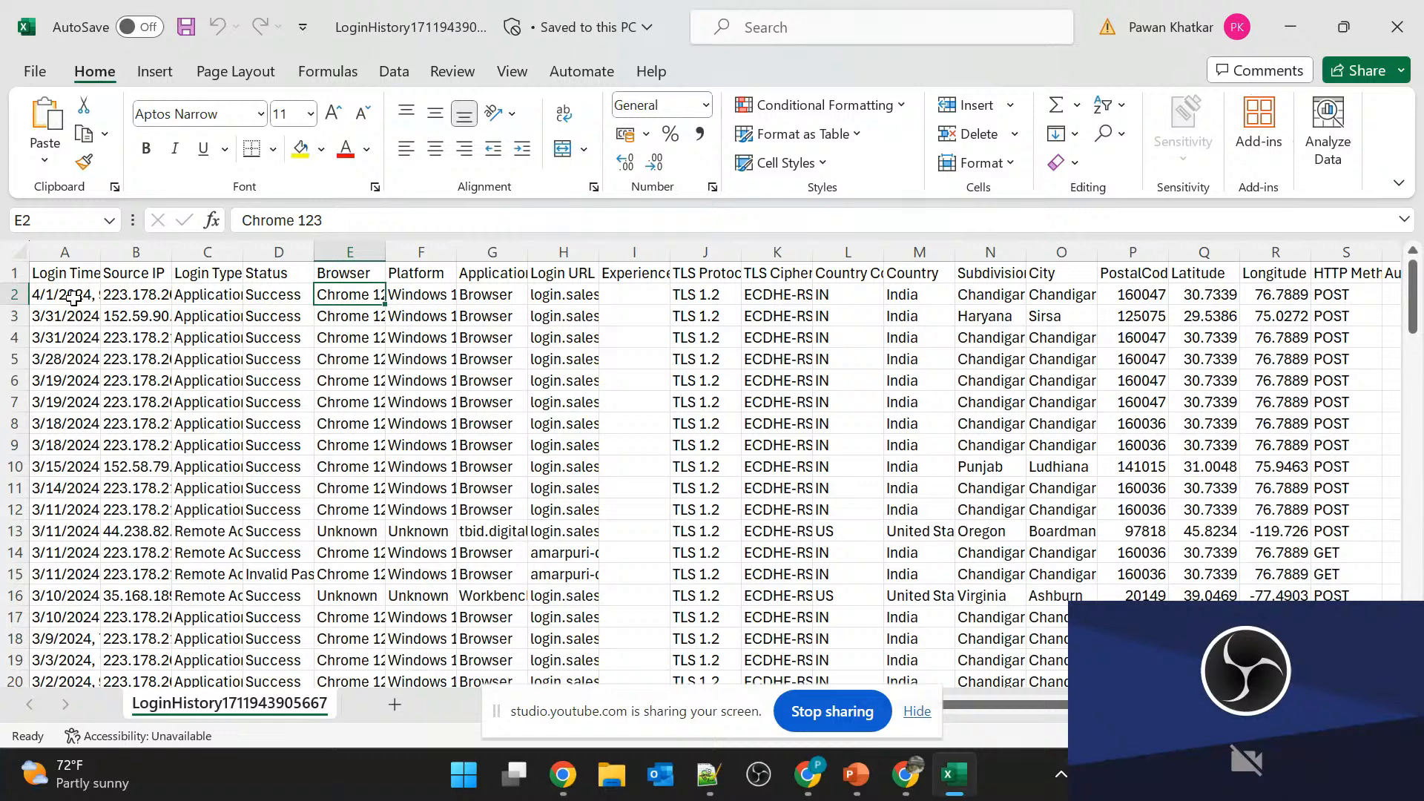
{"action": "key", "text": "Right"}
{"action": "key", "text": "Right"}
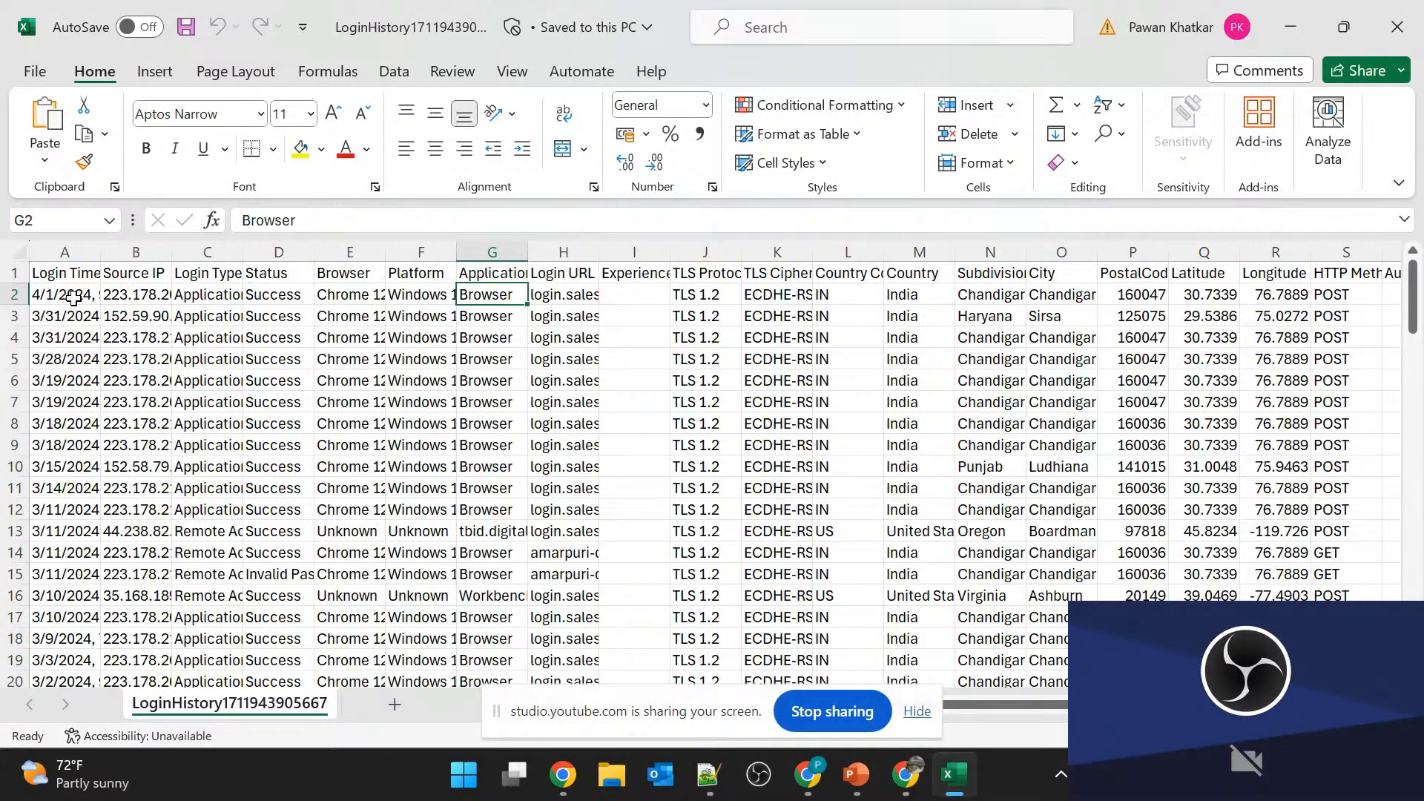
{"action": "key", "text": "Right"}
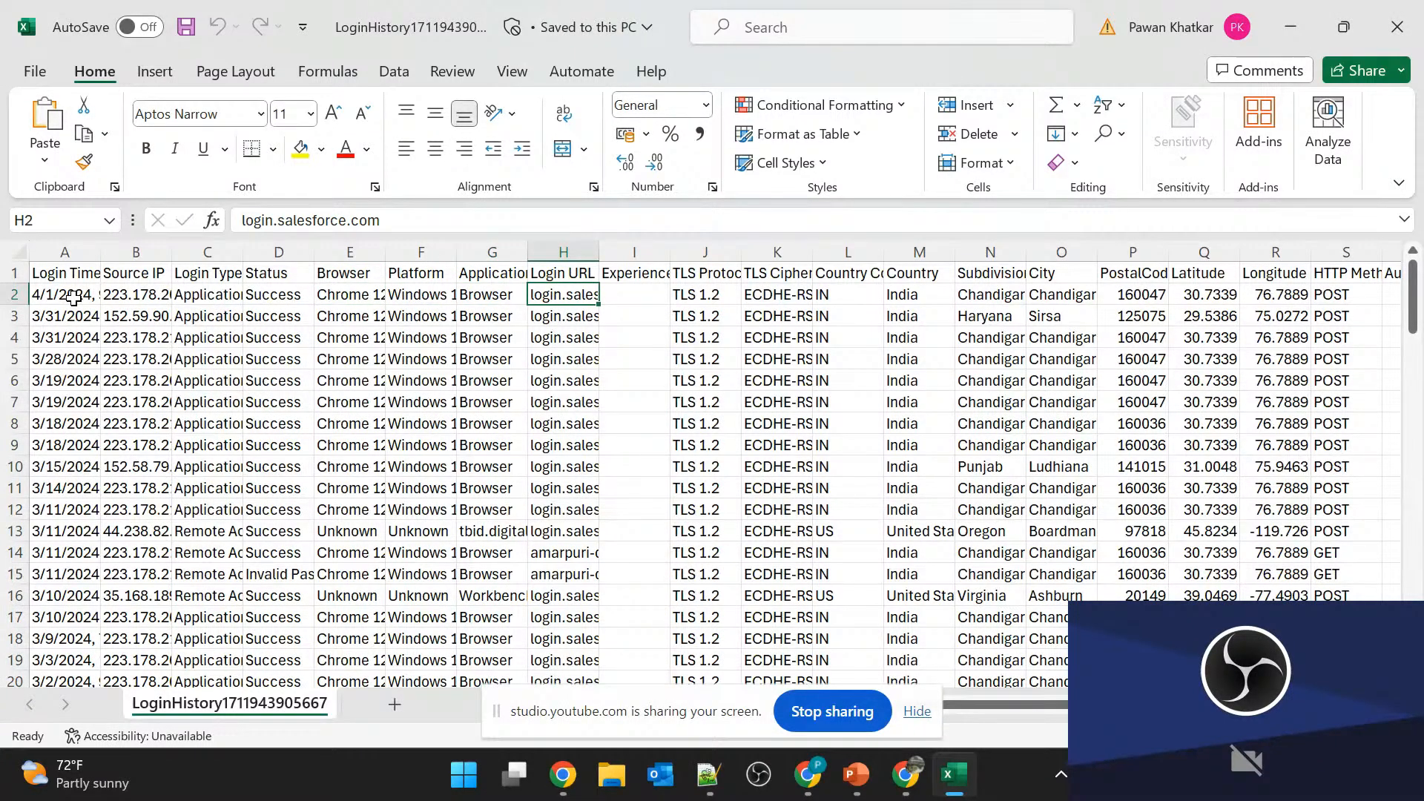
{"action": "key", "text": "Right"}
{"action": "key", "text": "Right"}
{"action": "key", "text": "Right"}
{"action": "key", "text": "Right"}
{"action": "key", "text": "Right"}
{"action": "key", "text": "Right"}
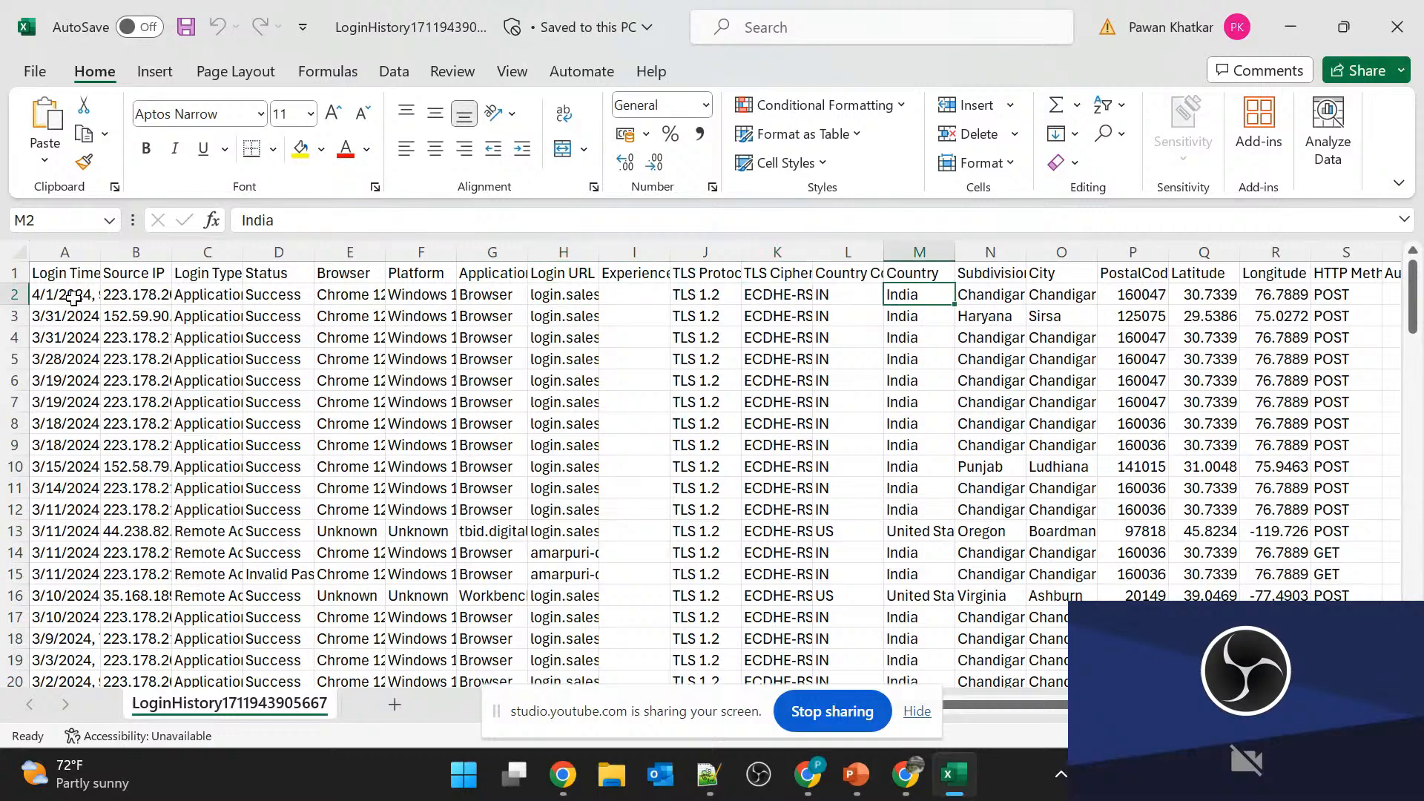
Review the remaining location and login subtype columns of the login history, and close the Excel file.
{"action": "key", "text": "Right"}
{"action": "key", "text": "Right"}
{"action": "key", "text": "Right"}
{"action": "key", "text": "Right"}
{"action": "key", "text": "Left"}
{"action": "key", "text": "Left"}
{"action": "key", "text": "Right"}
{"action": "key", "text": "Right"}
{"action": "key", "text": "Right"}
{"action": "key", "text": "Right"}
{"action": "key", "text": "Right"}
{"action": "key", "text": "Right"}
{"action": "key", "text": "Right"}
{"action": "key", "text": "Right"}
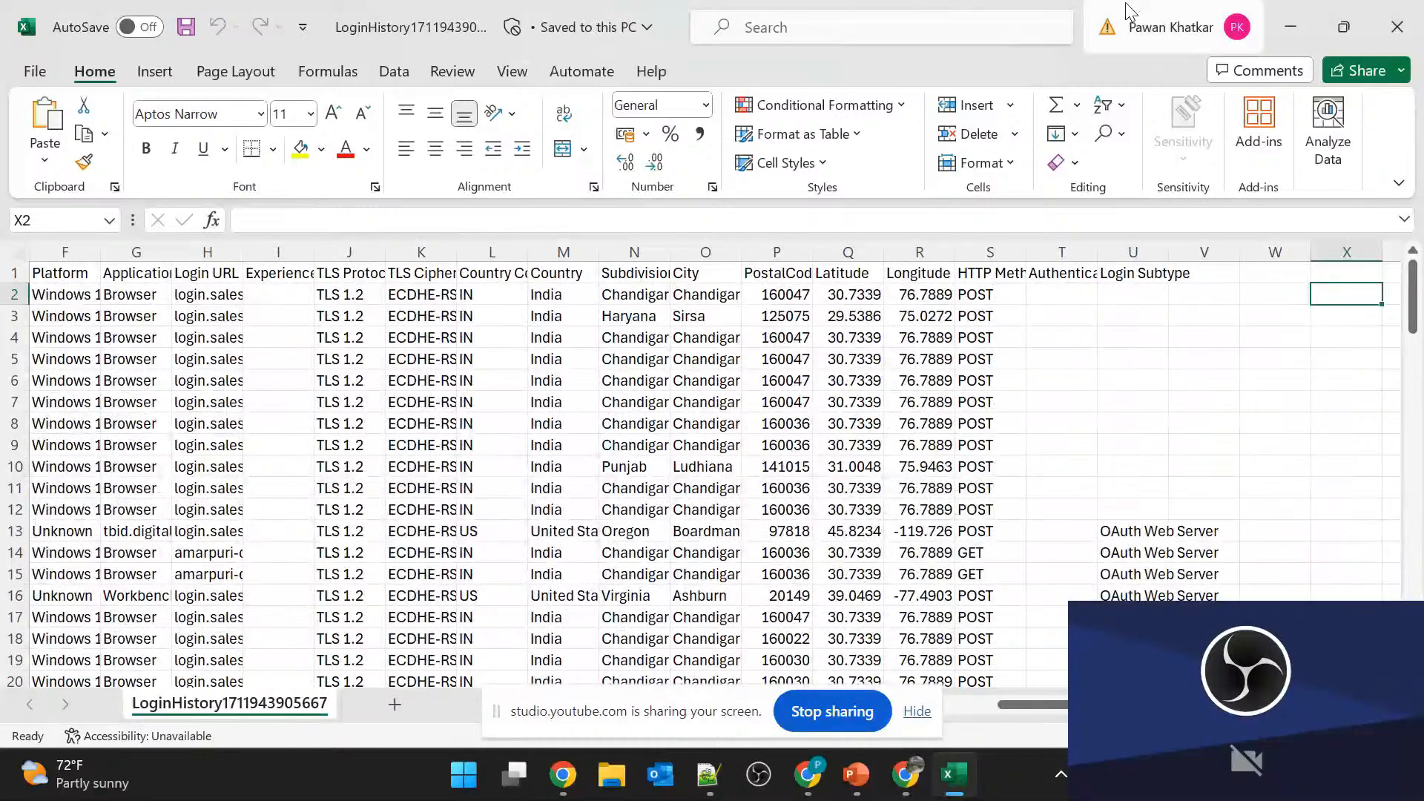
{"action": "left_click", "coordinate": [1397, 26]}
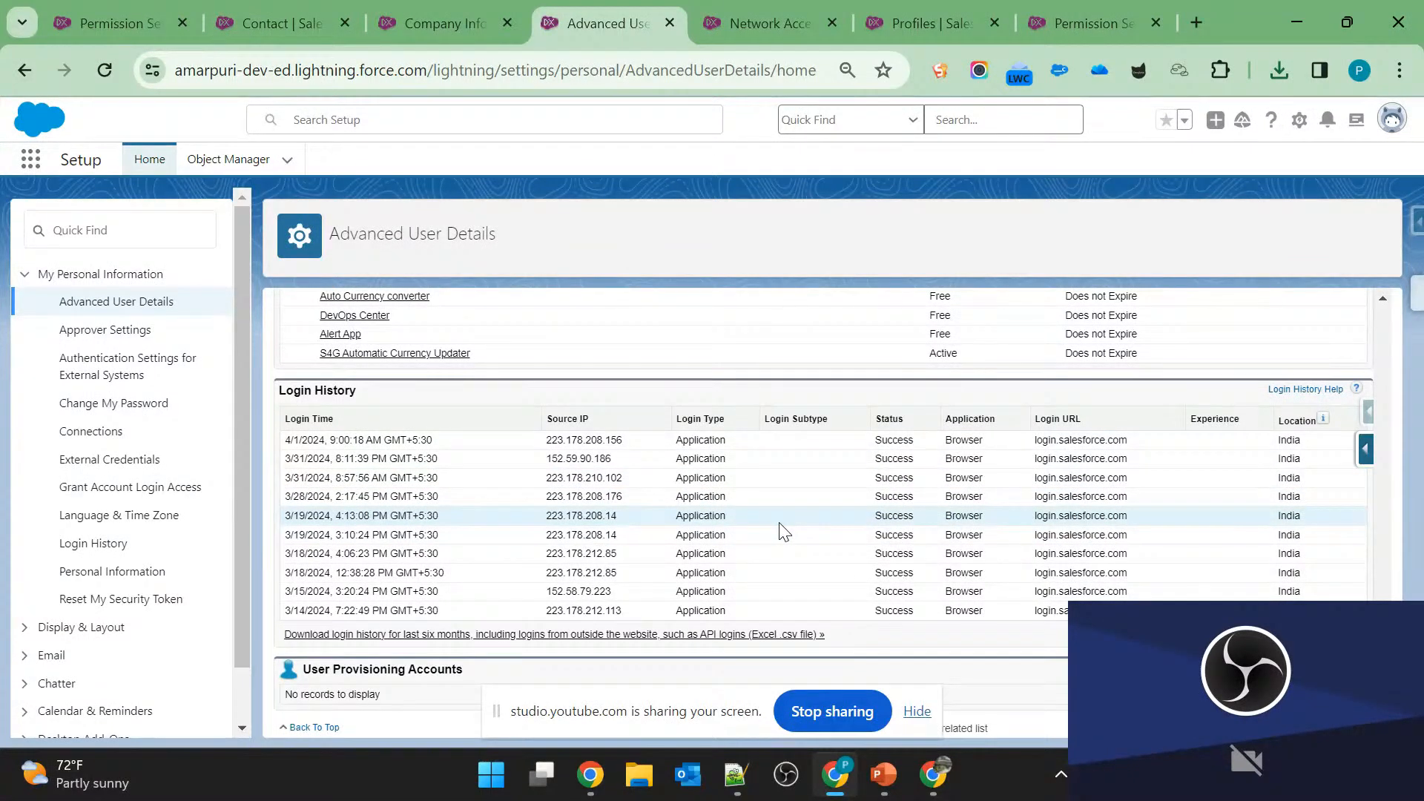
Check the hierarchy question on slide 6, start a new custom field on the User object, and choose Hierarchical Relationship as its data type.
{"action": "key", "text": "alt+Tab"}
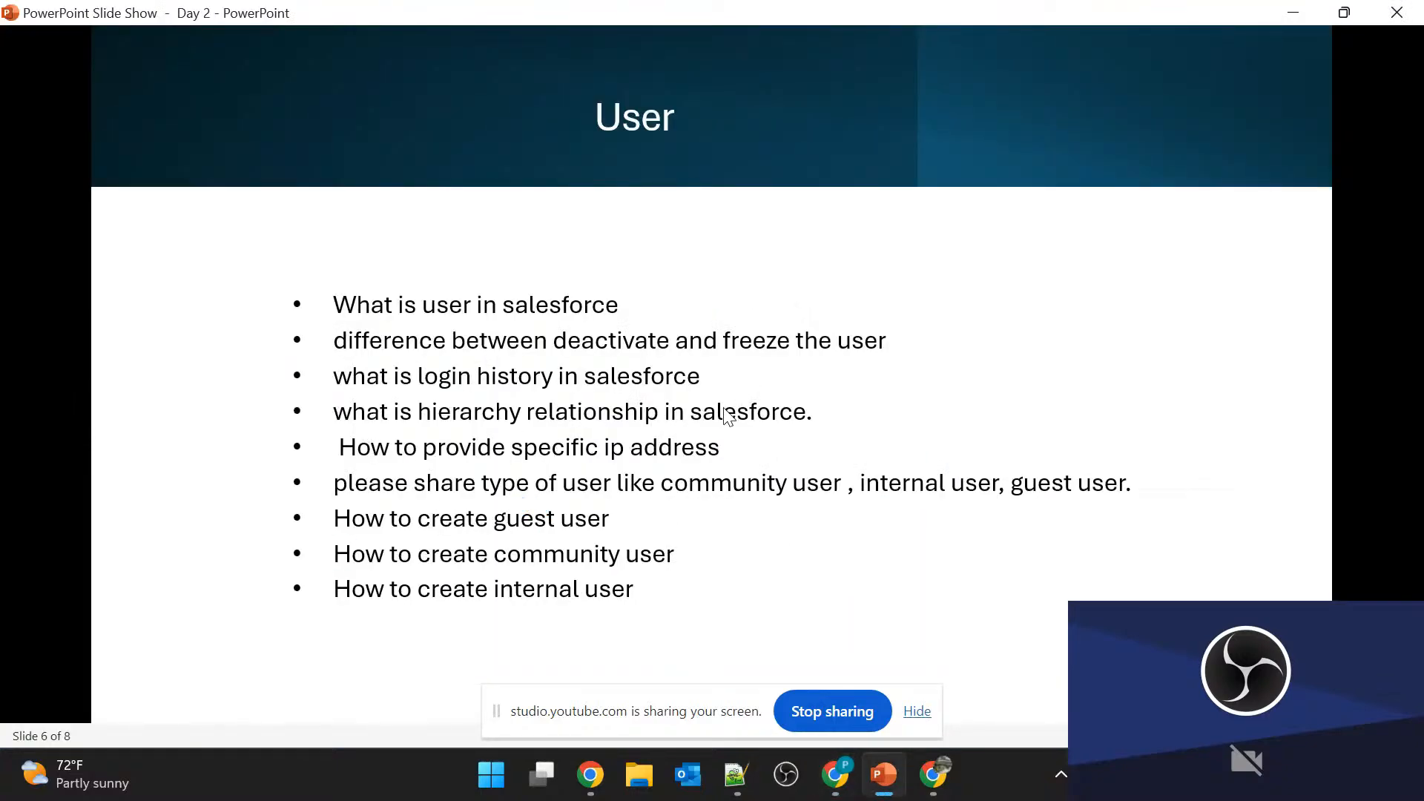
{"action": "key", "text": "alt+Tab"}
{"action": "scroll", "coordinate": [735, 367], "scroll_direction": "up", "scroll_amount": 10}
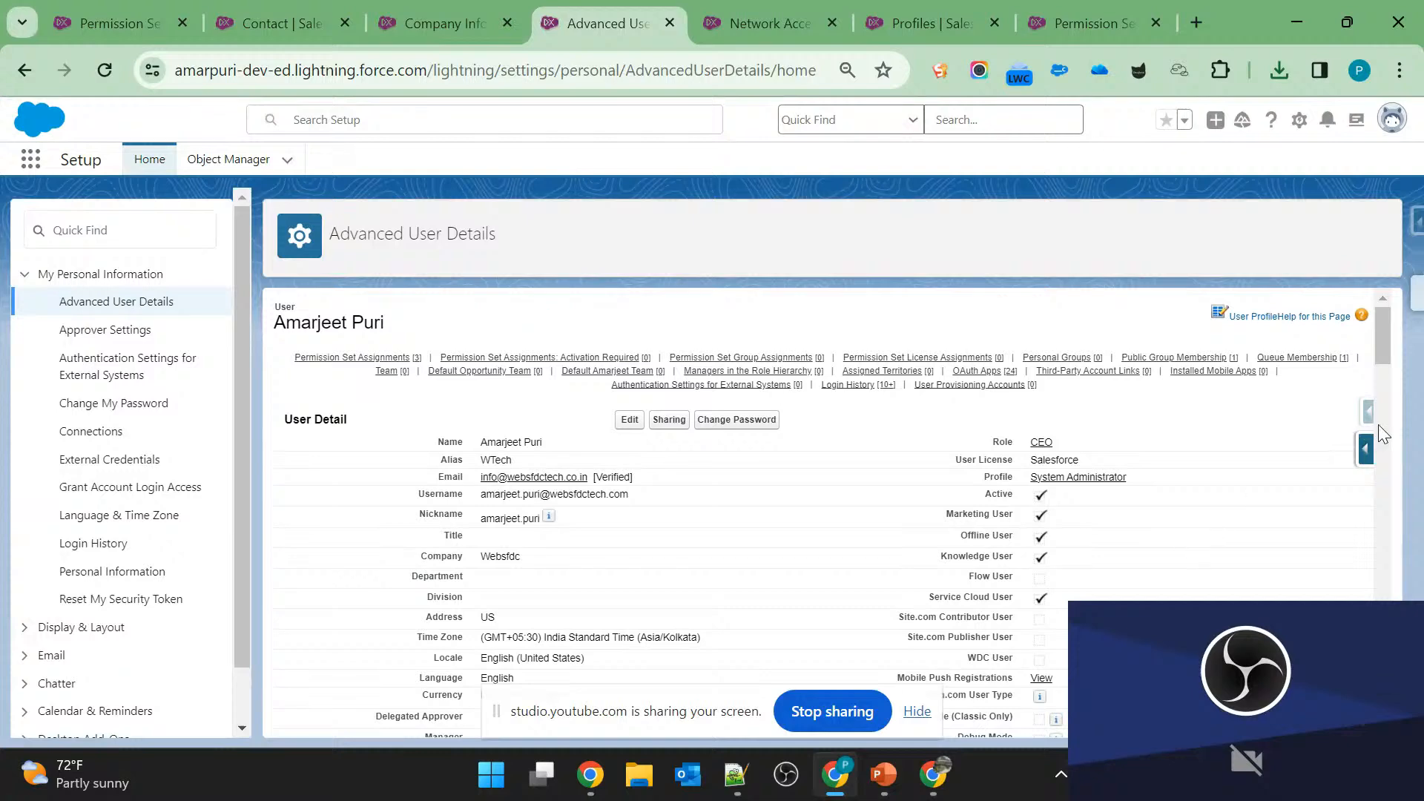
{"action": "left_click", "coordinate": [1369, 445]}
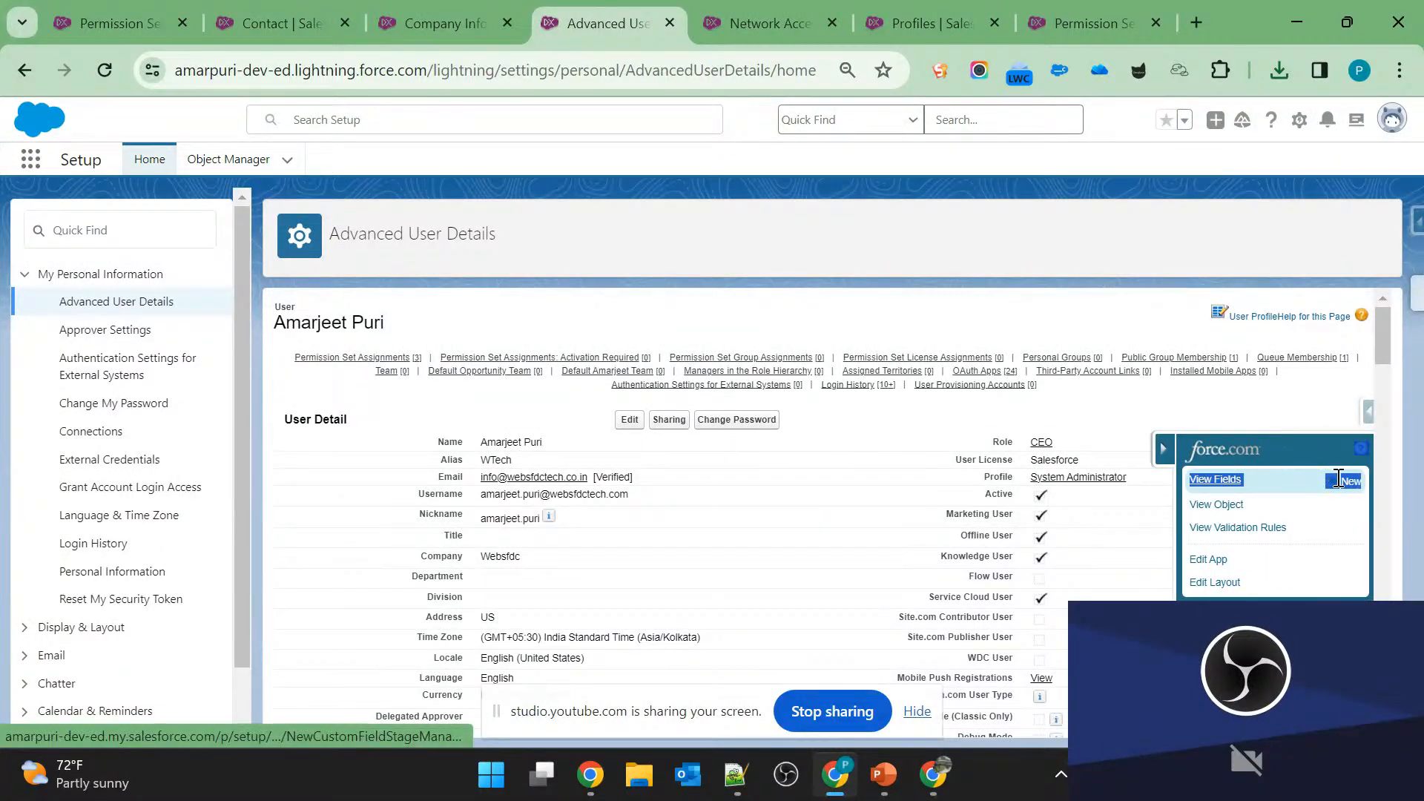
{"action": "left_click", "coordinate": [1342, 481]}
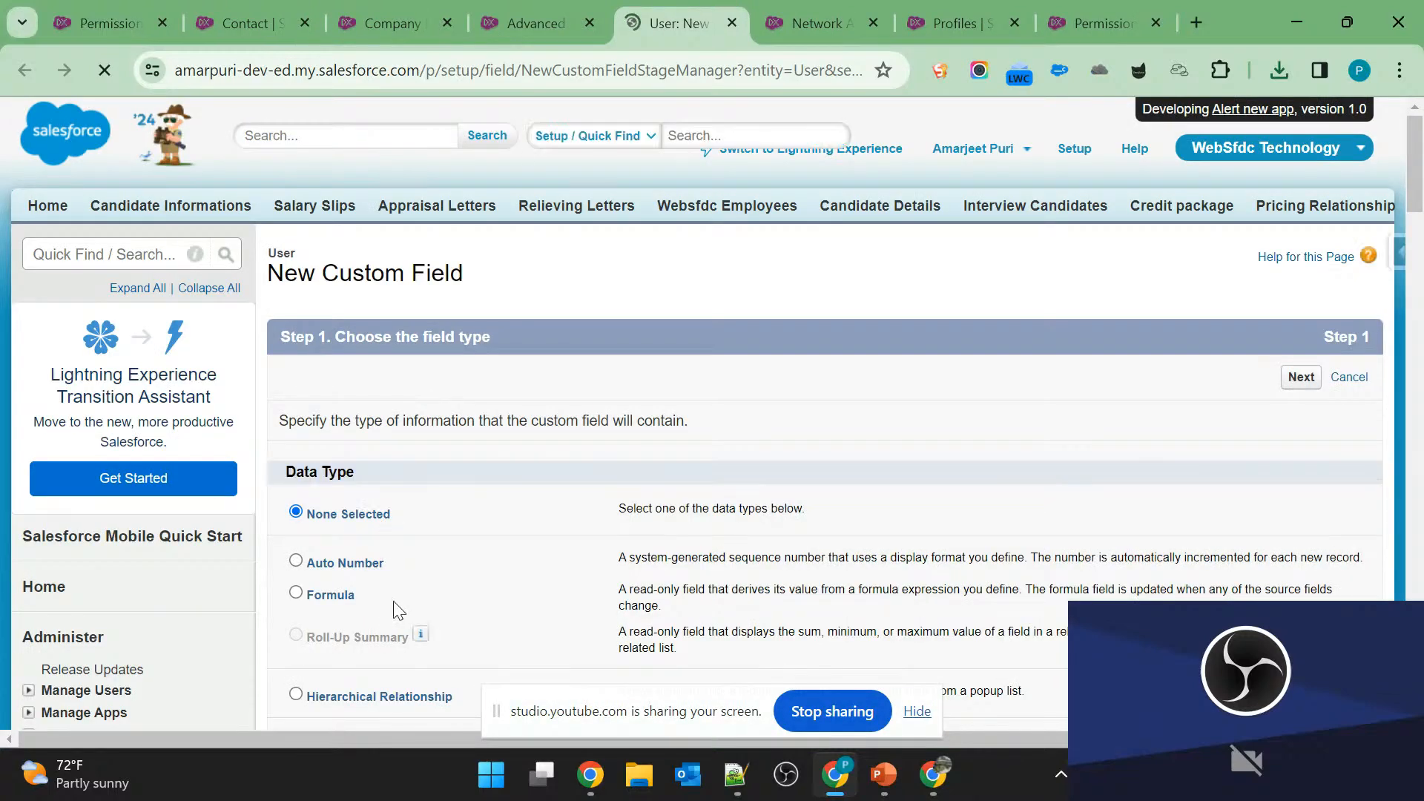
{"action": "scroll", "coordinate": [445, 614], "scroll_direction": "down", "scroll_amount": 2}
{"action": "left_click", "coordinate": [340, 570]}
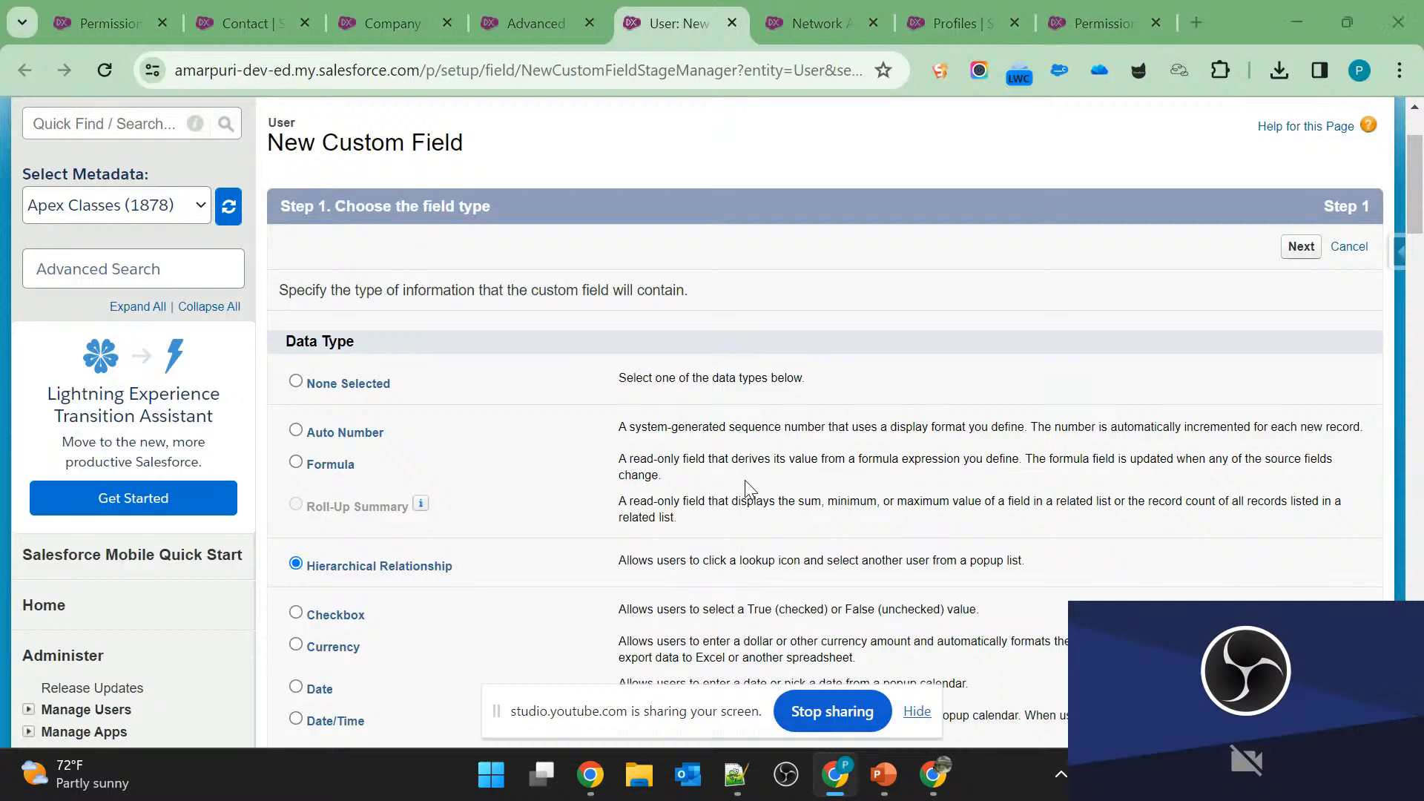
Check the specific IP address question on slide 6, and examine the Trusted IP Ranges on Salesforce's Network Access page.
{"action": "key", "text": "alt+Tab"}
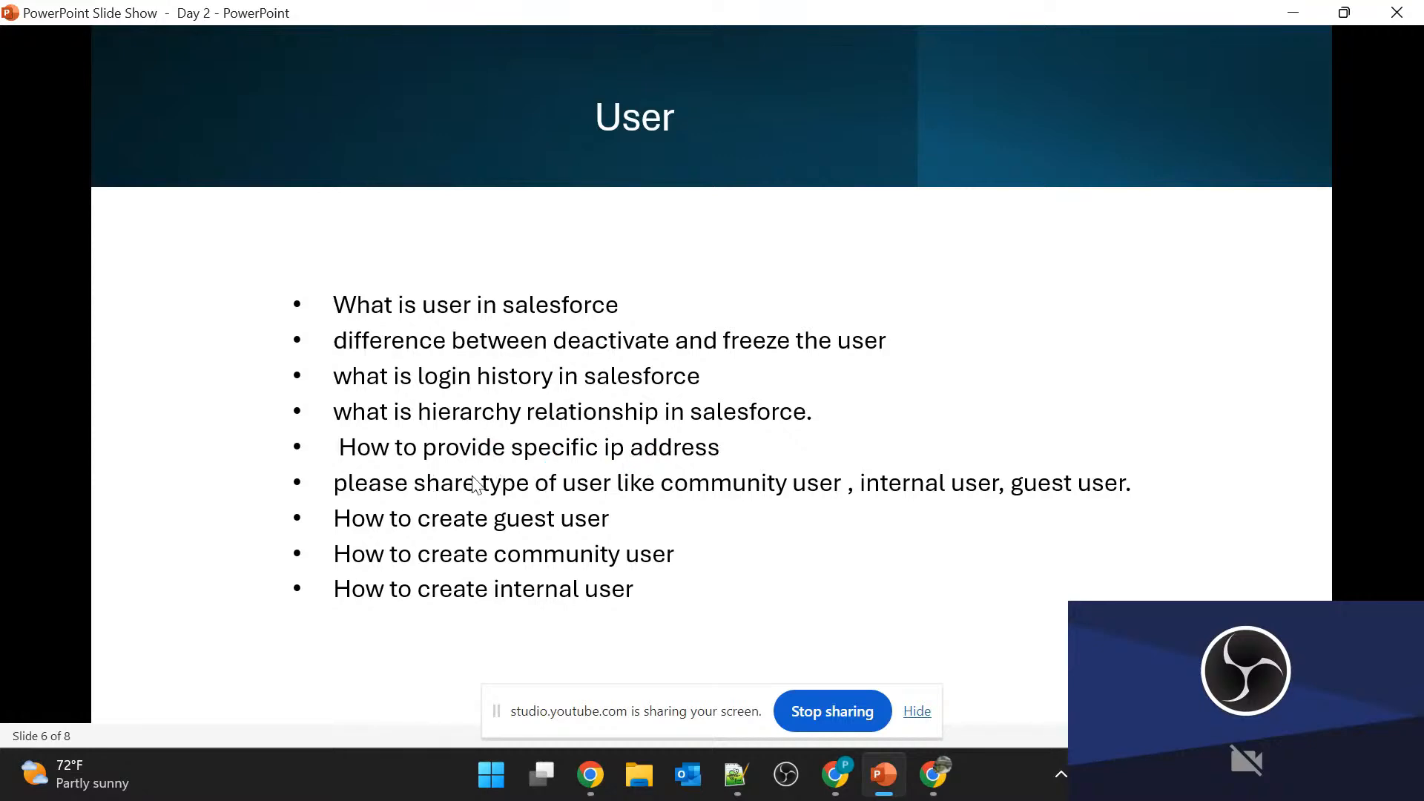
{"action": "key", "text": "alt+Tab"}
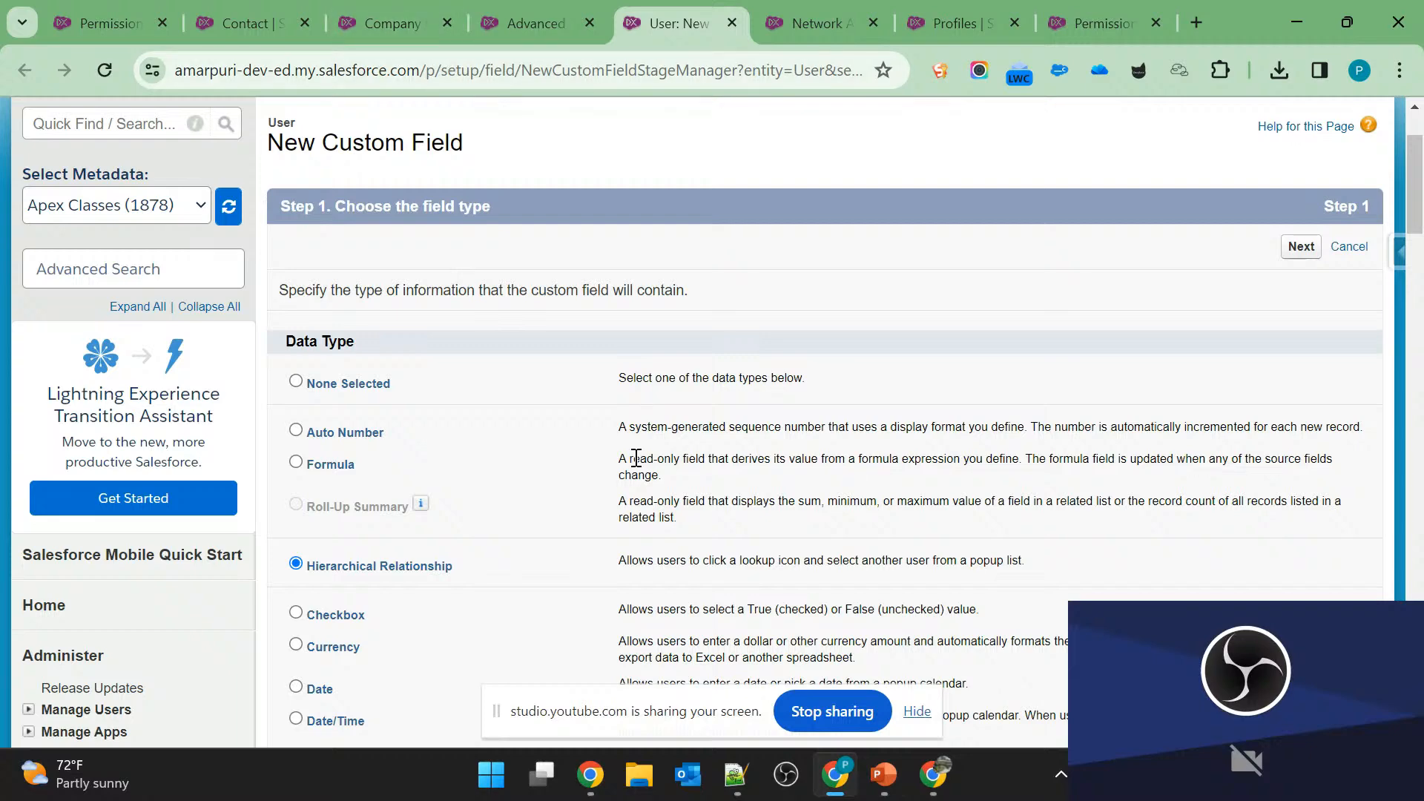
{"action": "key", "text": "alt+Tab"}
{"action": "key", "text": "alt+Tab"}
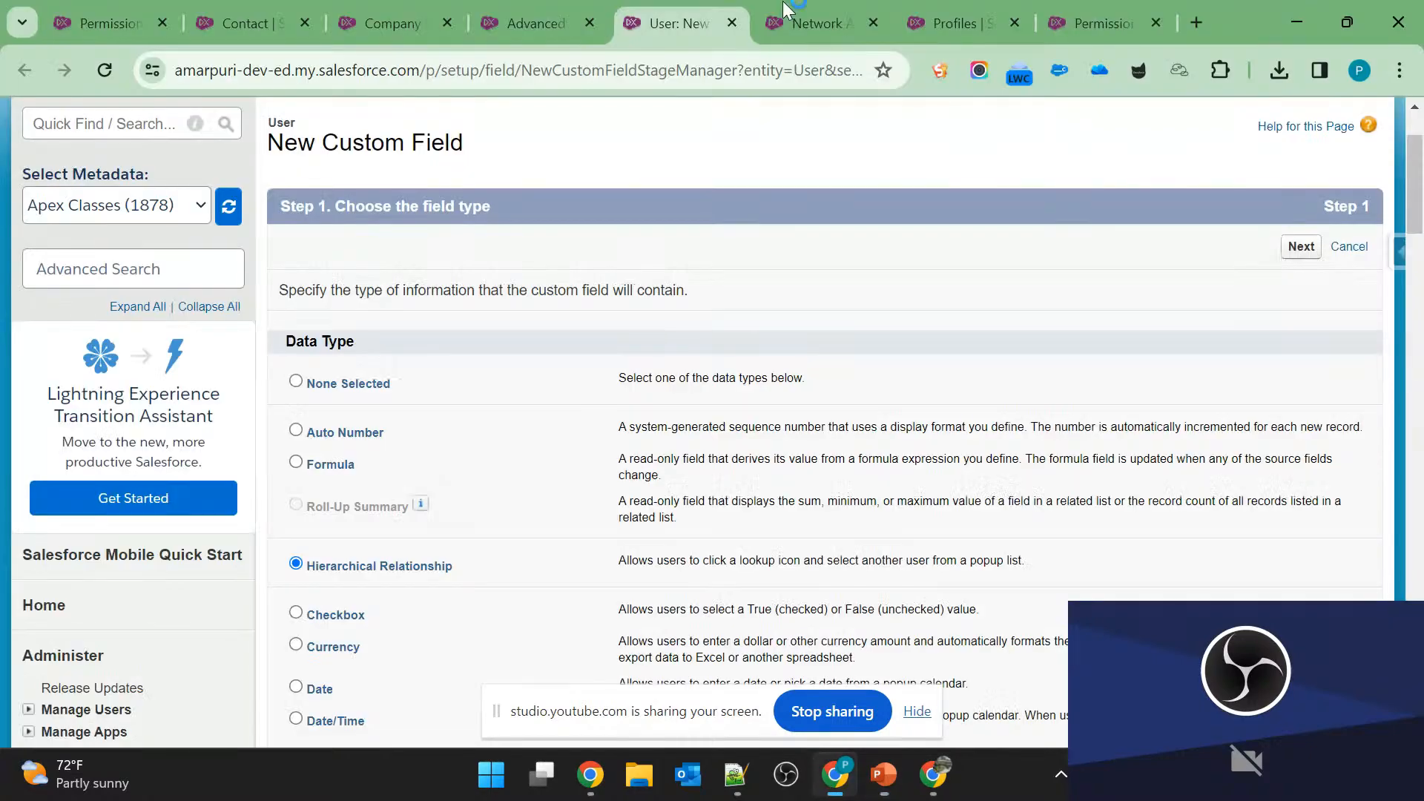
{"action": "left_click", "coordinate": [816, 23]}
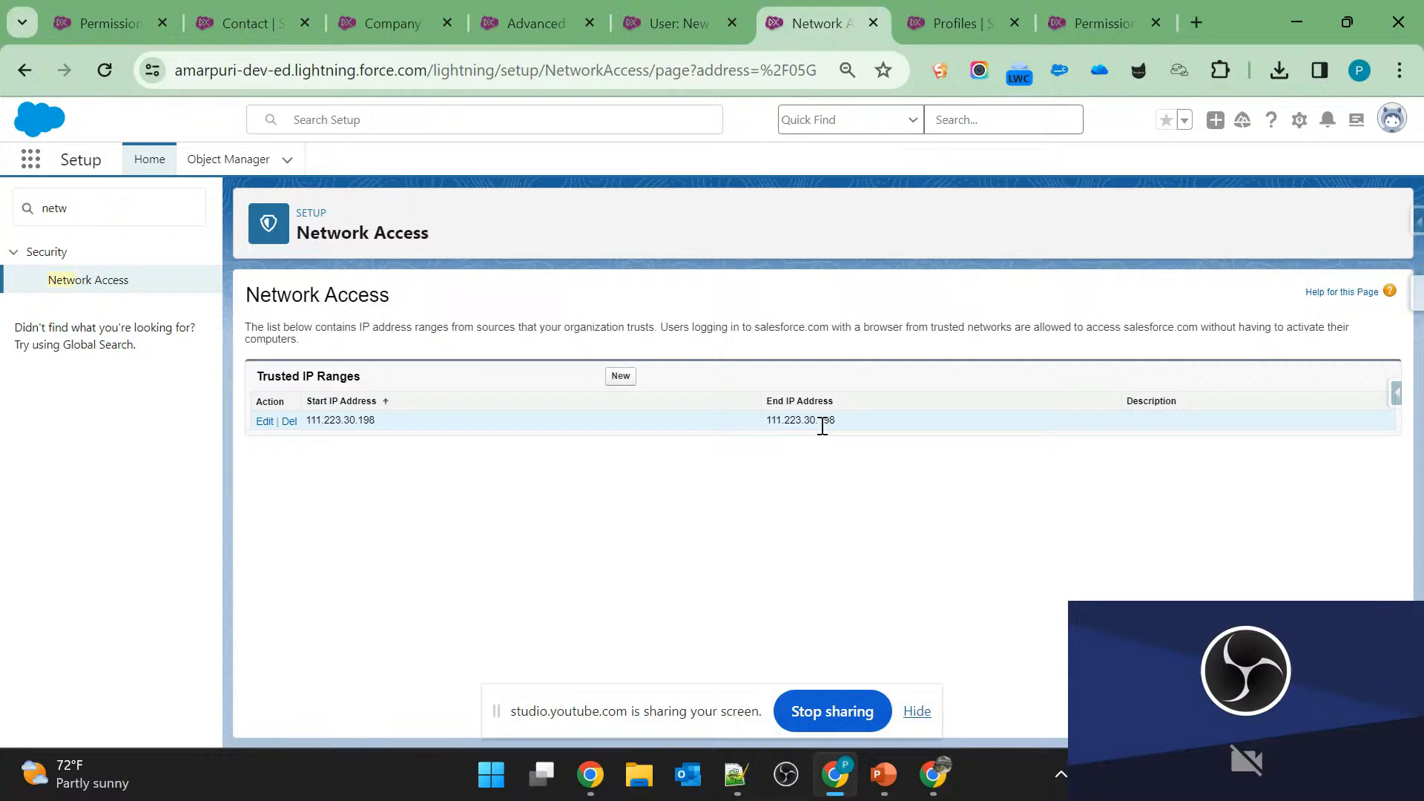
{"action": "key", "text": "alt+Tab"}
Check the user type and user creation questions on slide 6, and return to the System Administrator user's record in Salesforce Setup.
{"action": "key", "text": "alt+Tab"}
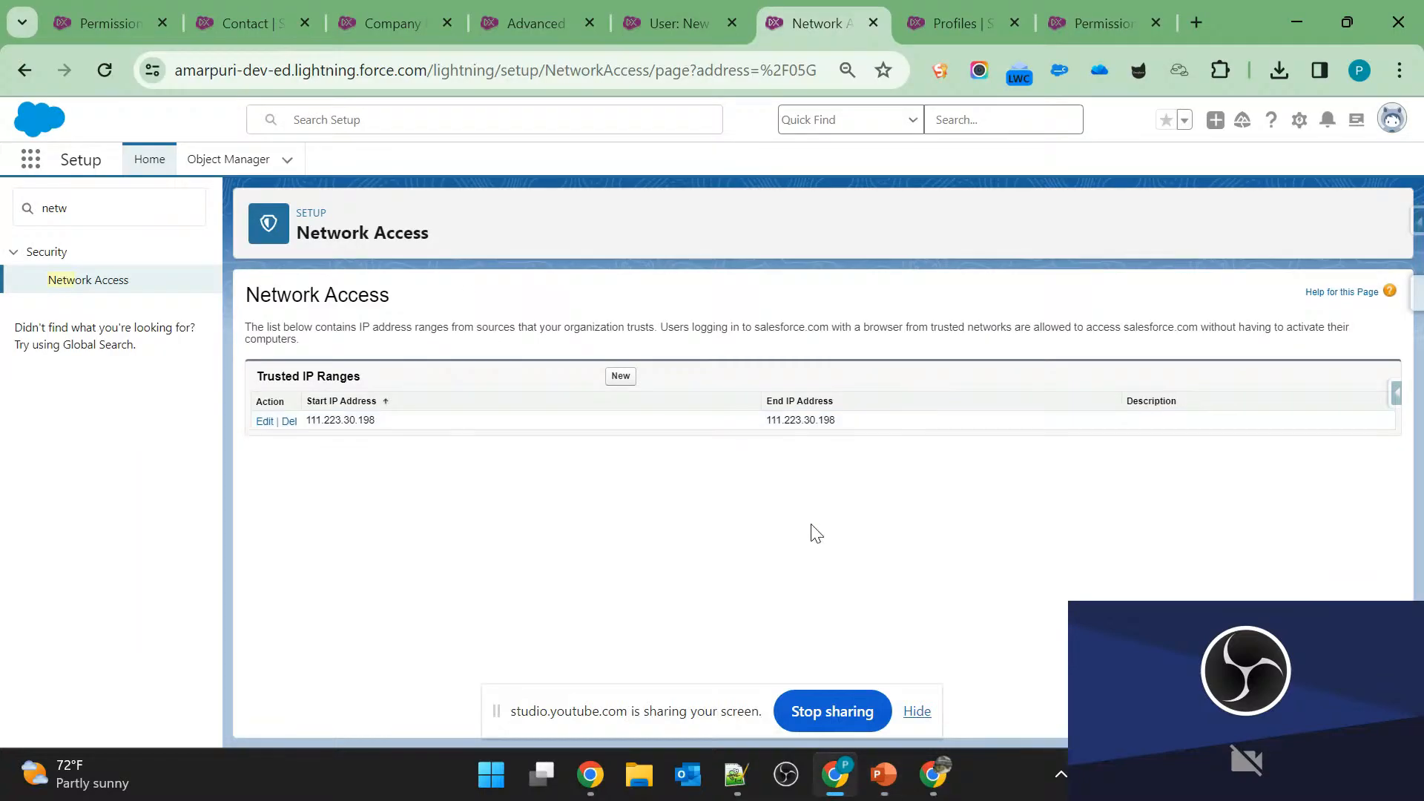
{"action": "key", "text": "alt+Tab"}
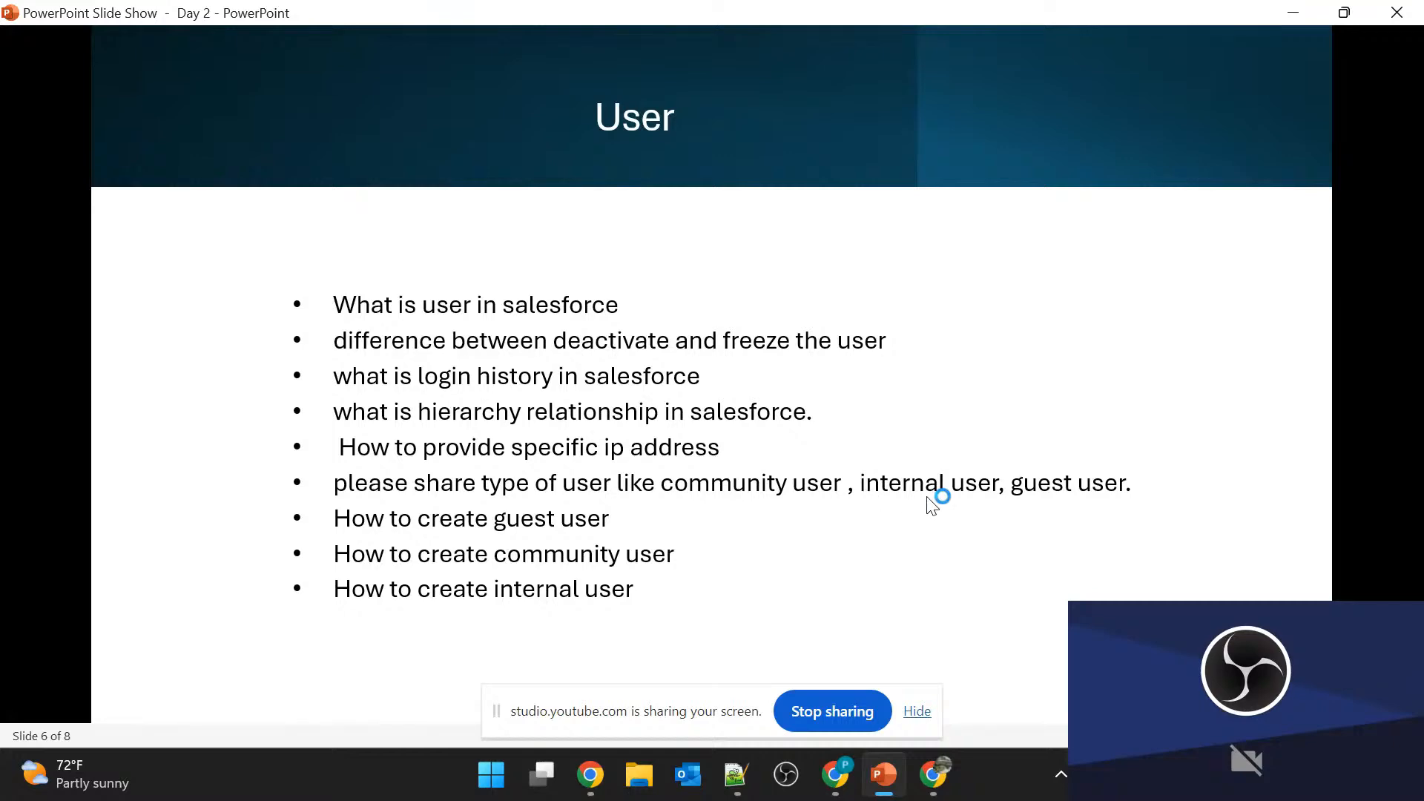
{"action": "key", "text": "alt+Tab"}
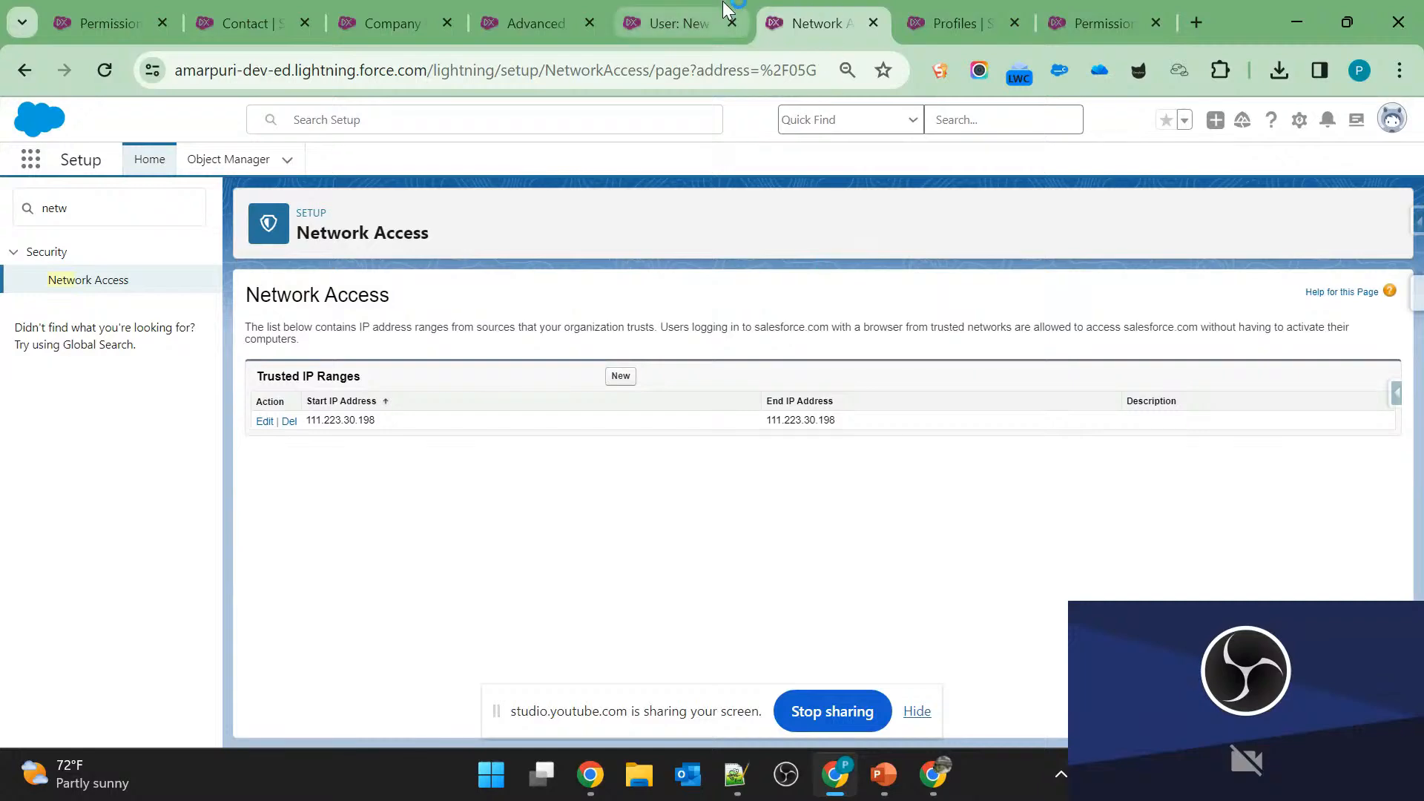
{"action": "left_click", "coordinate": [700, 17]}
{"action": "left_click", "coordinate": [525, 19]}
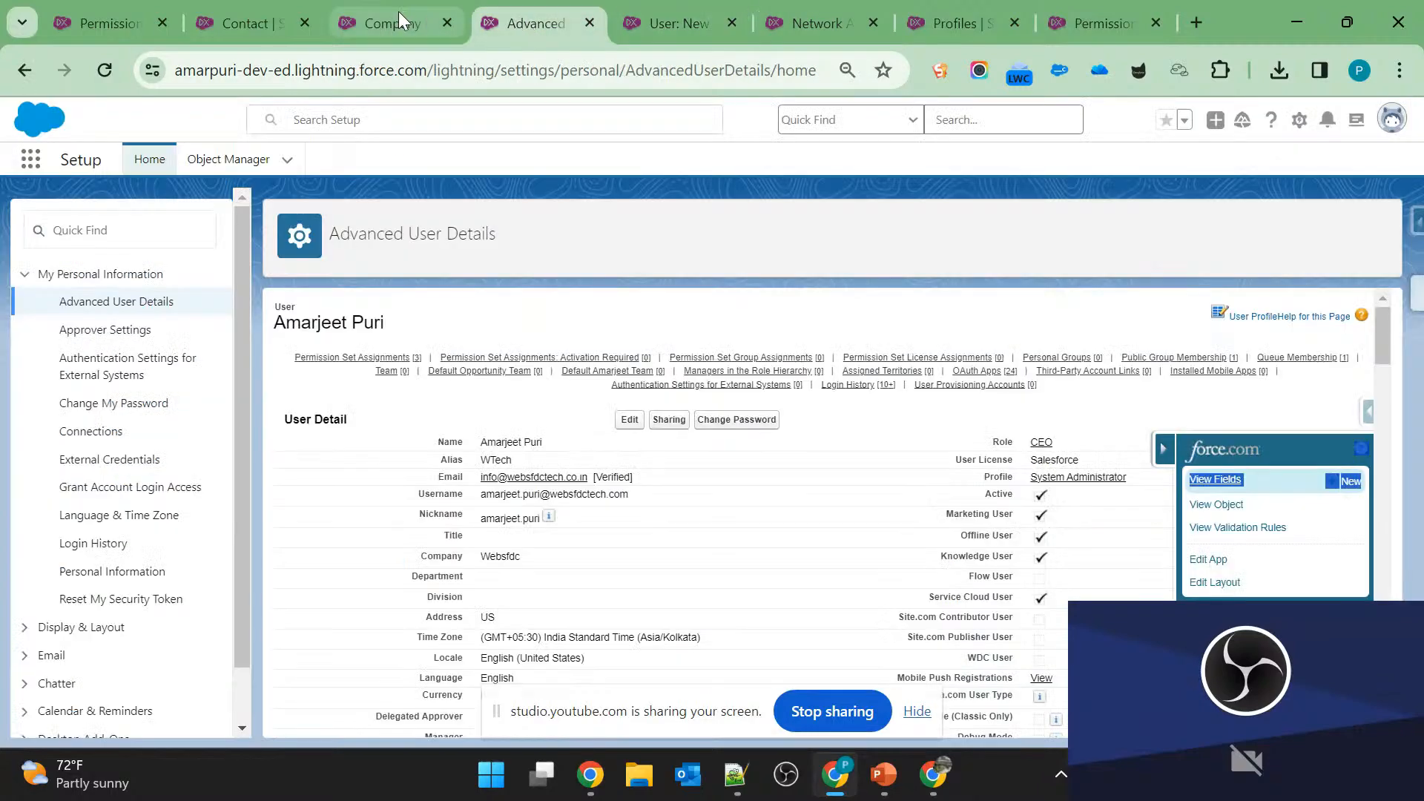
{"action": "left_click", "coordinate": [395, 10]}
{"action": "left_click", "coordinate": [667, 17]}
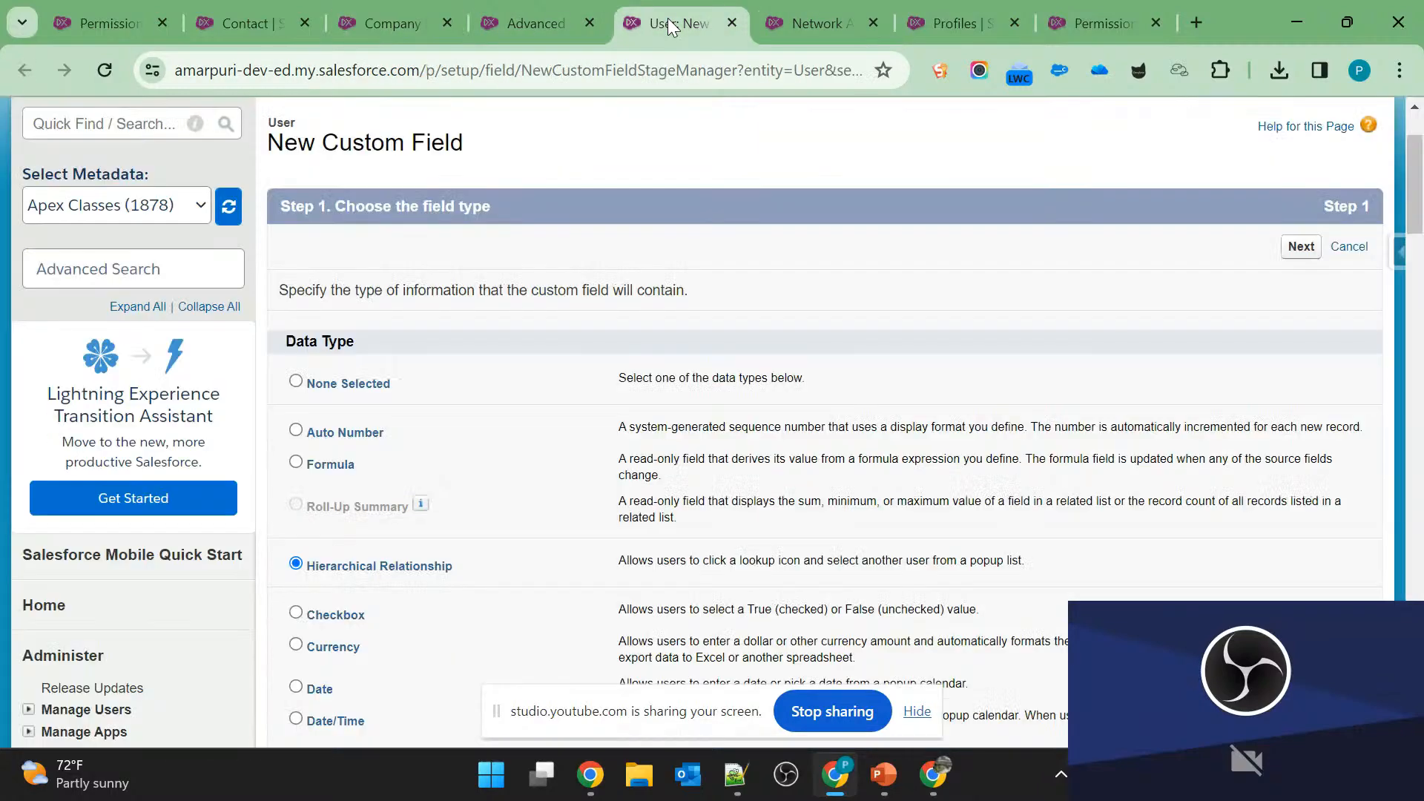
{"action": "left_click", "coordinate": [530, 21]}
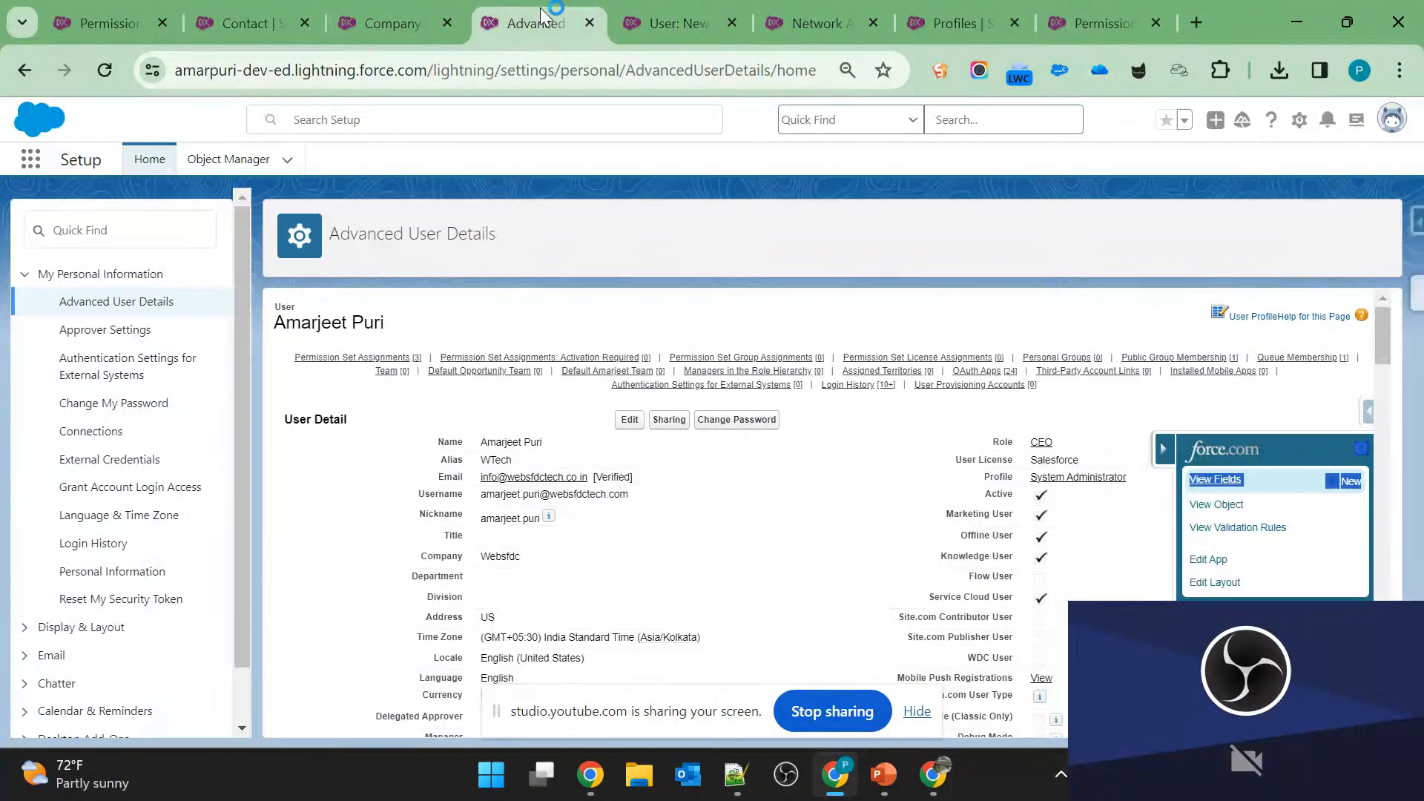
{"action": "left_click", "coordinate": [19, 74]}
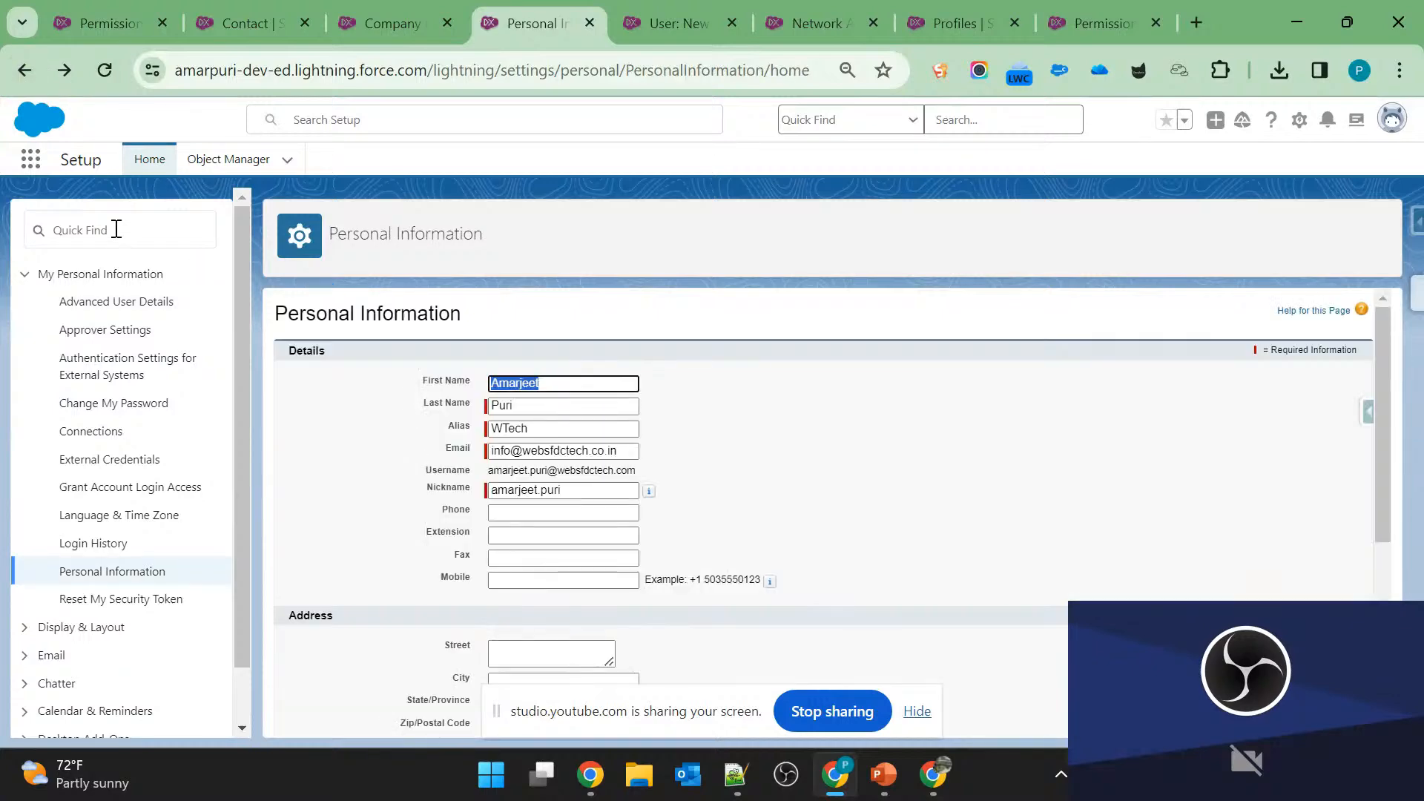
{"action": "left_click", "coordinate": [22, 64]}
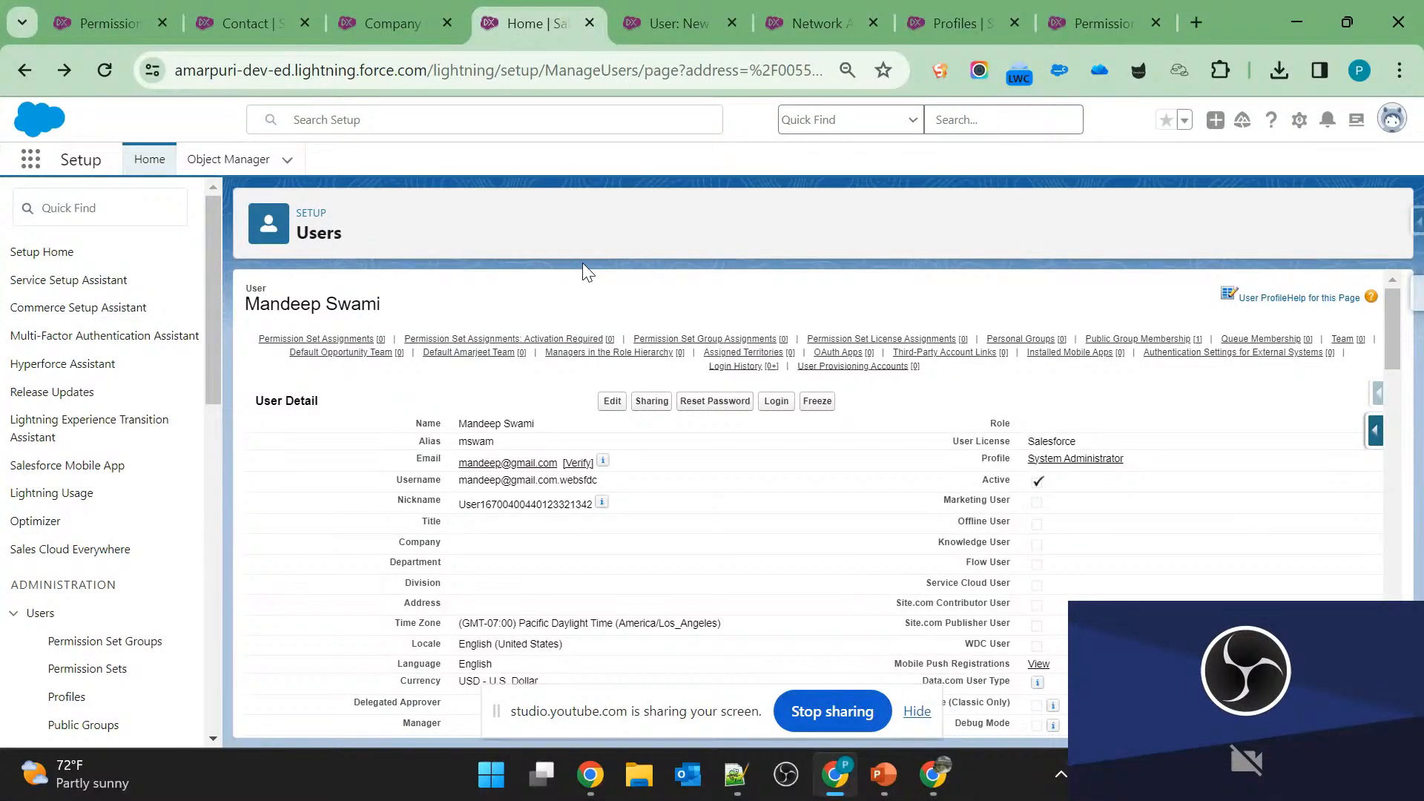
{"action": "key", "text": "alt+Tab"}
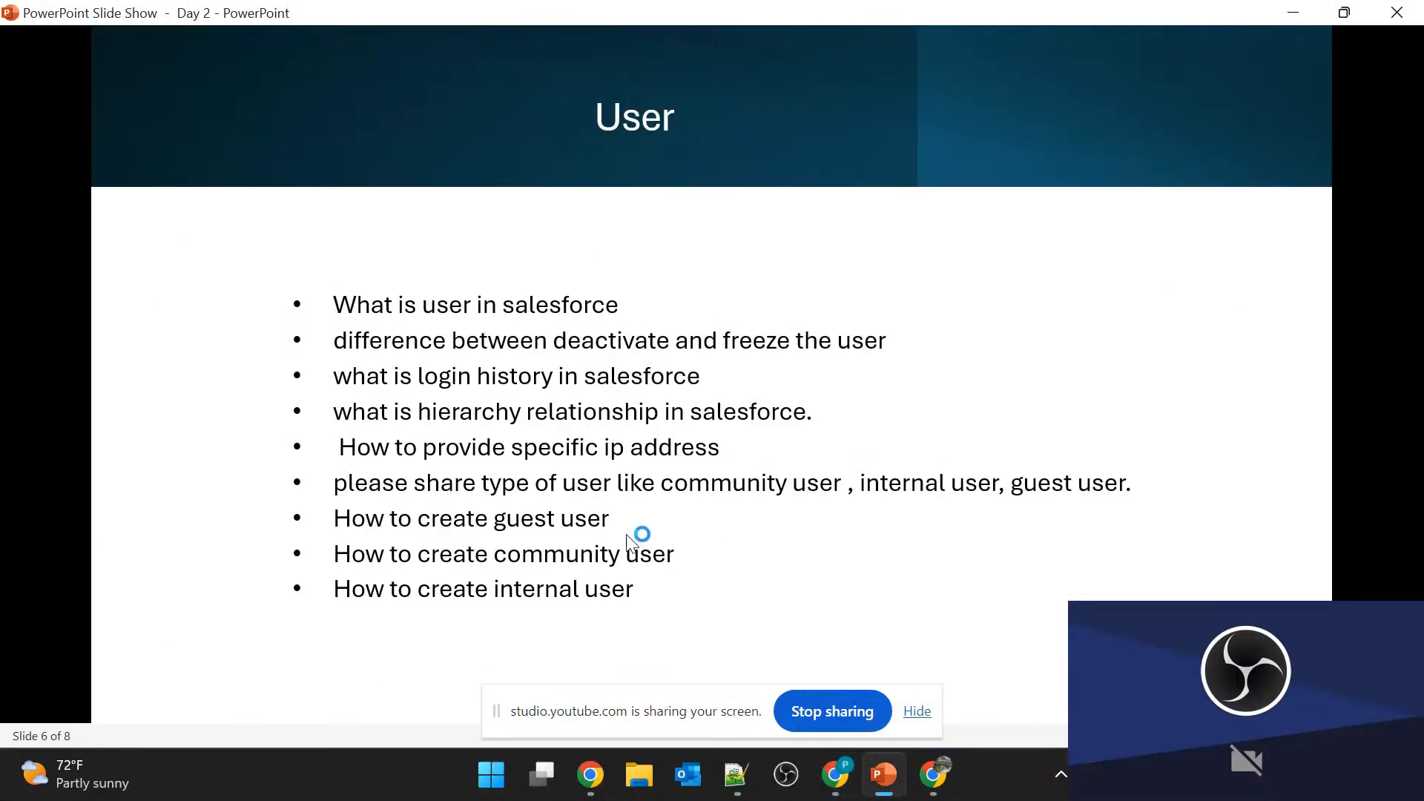
{"action": "key", "text": "alt+Tab"}
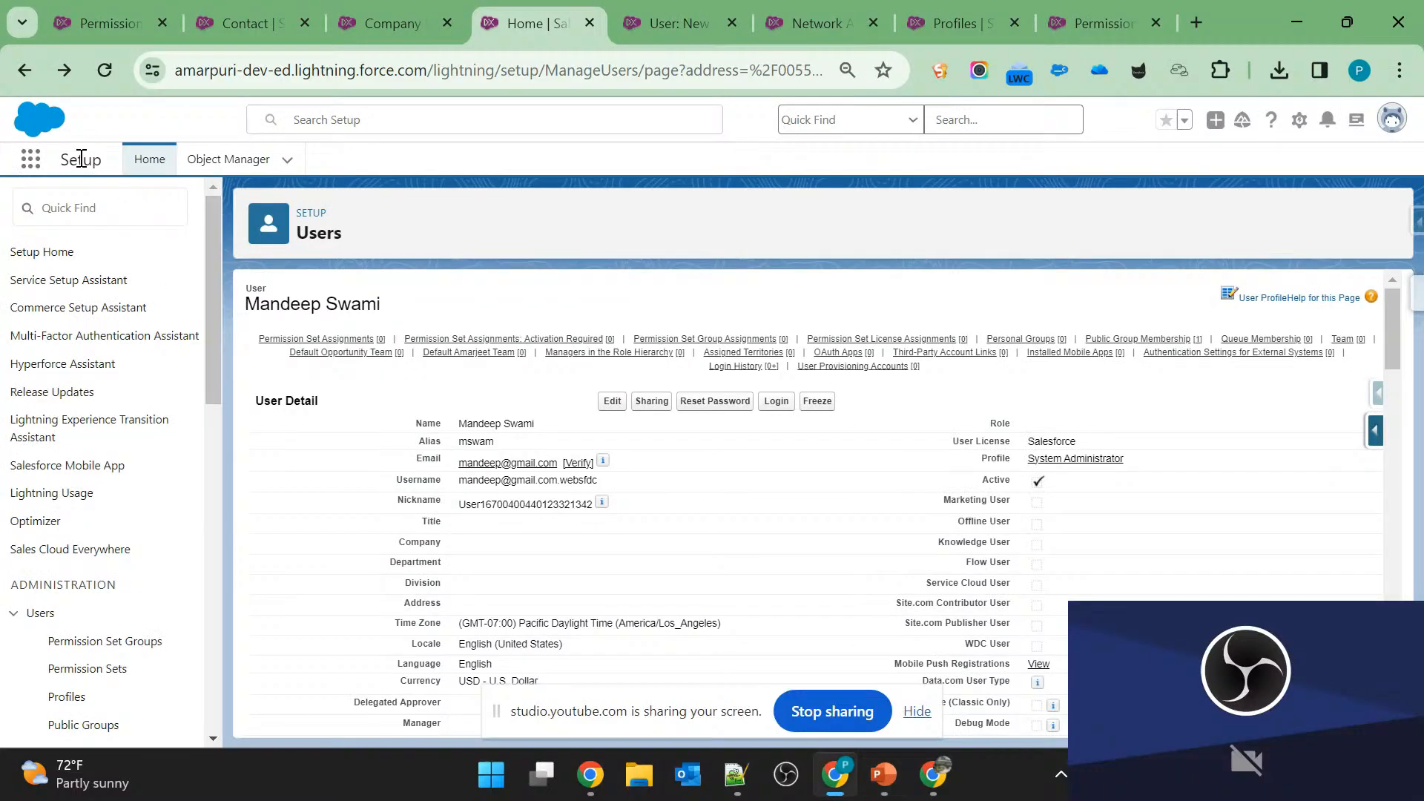
Search Setup for "site", open the Sites page, and open the Employee Portal site's details.
{"action": "left_click", "coordinate": [99, 207]}
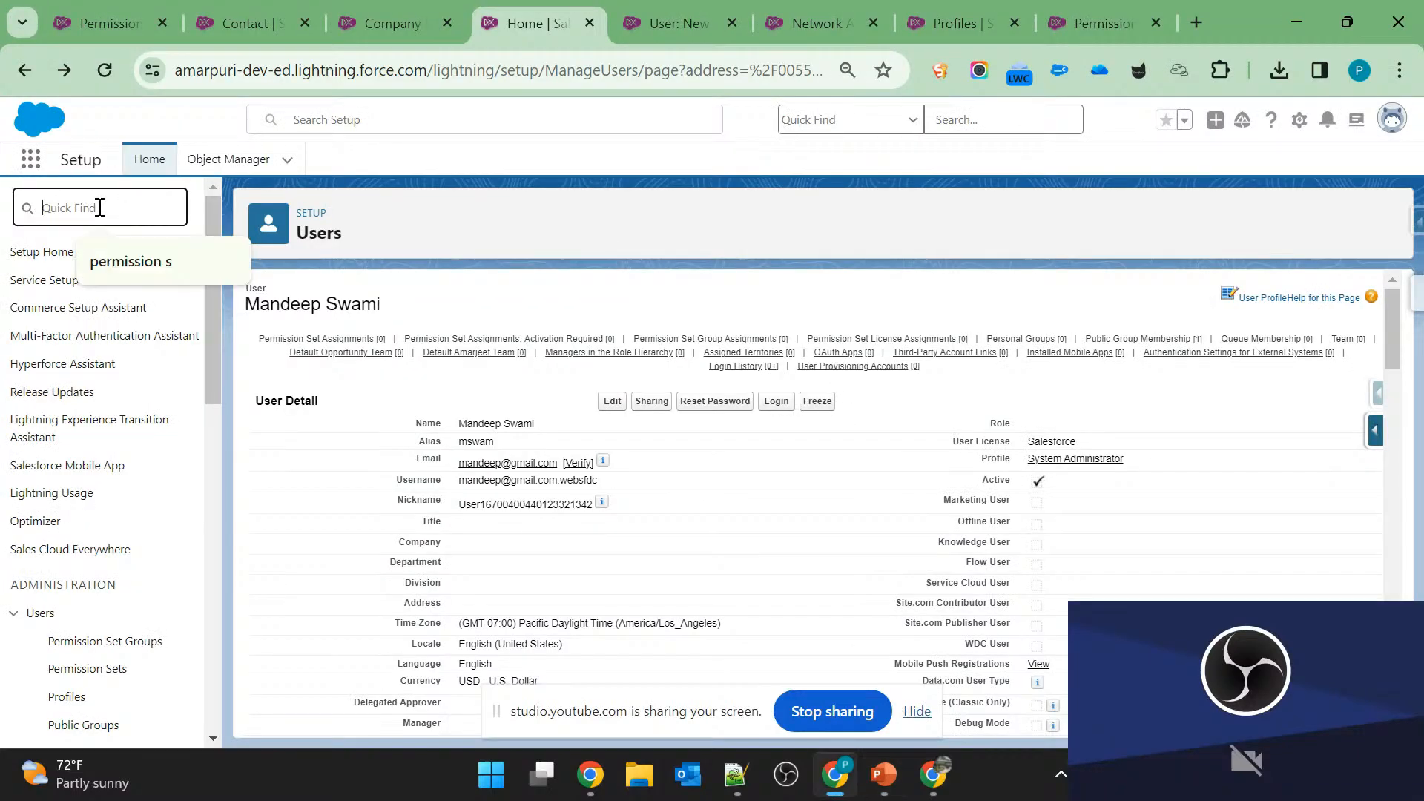
{"action": "type", "text": "site"}
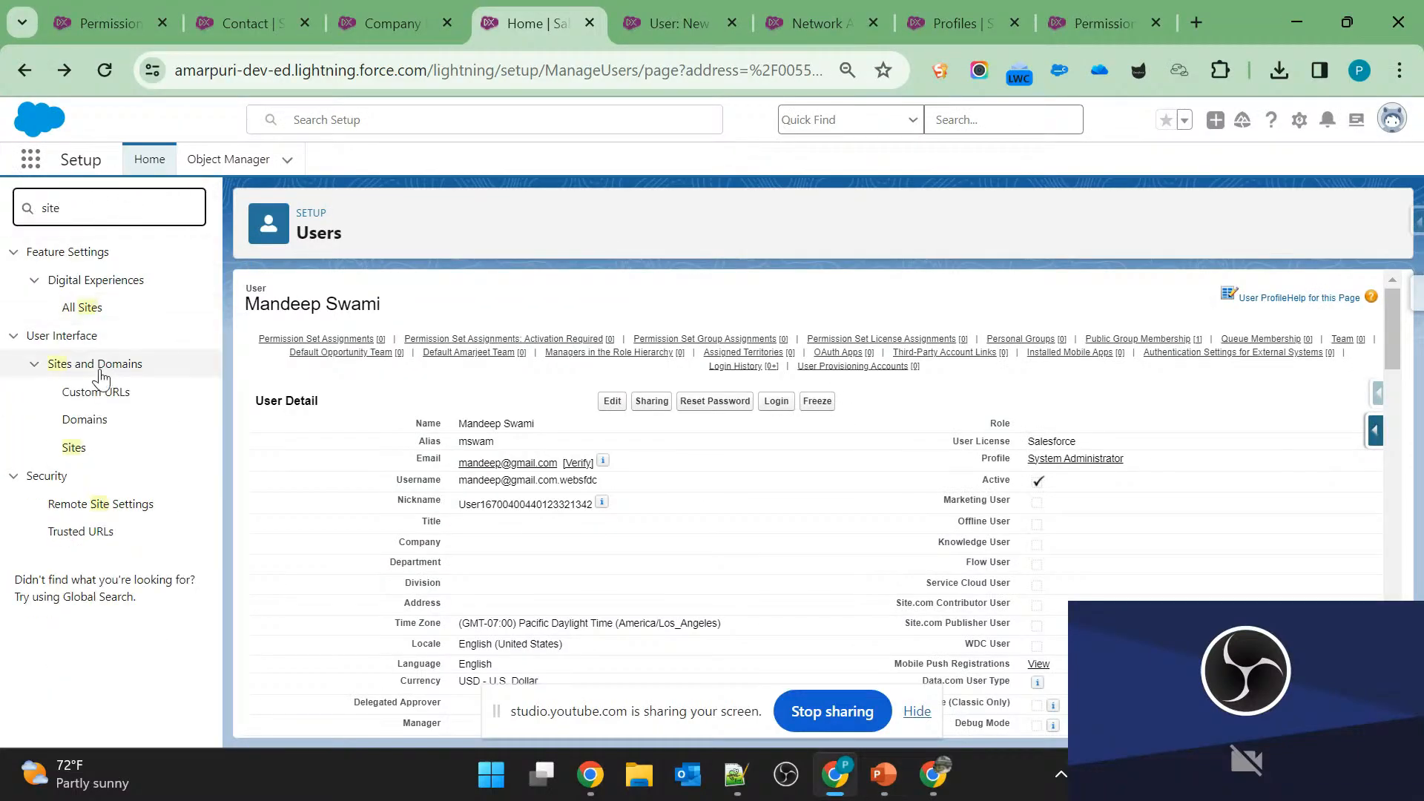
{"action": "left_click", "coordinate": [75, 449]}
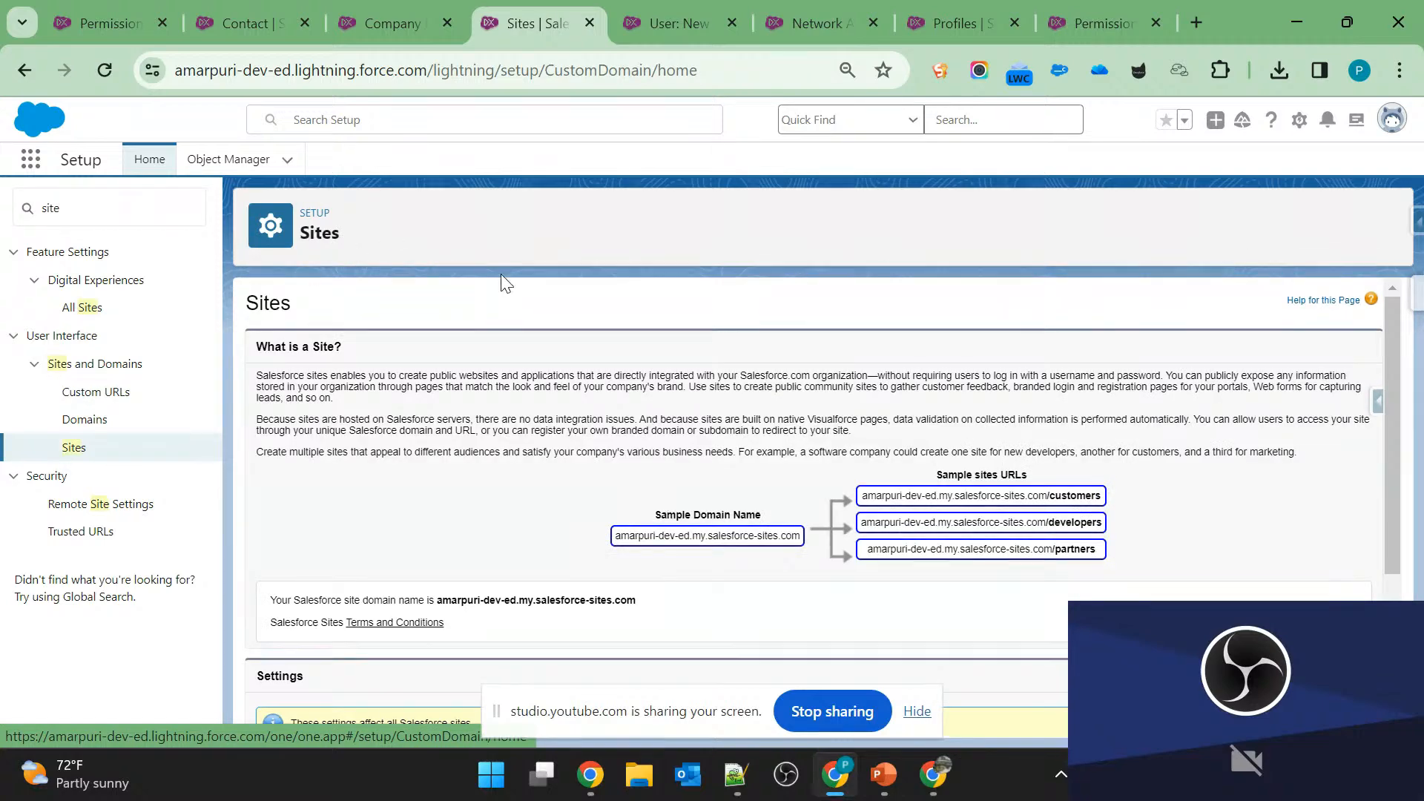
{"action": "scroll", "coordinate": [597, 453], "scroll_direction": "down", "scroll_amount": 4}
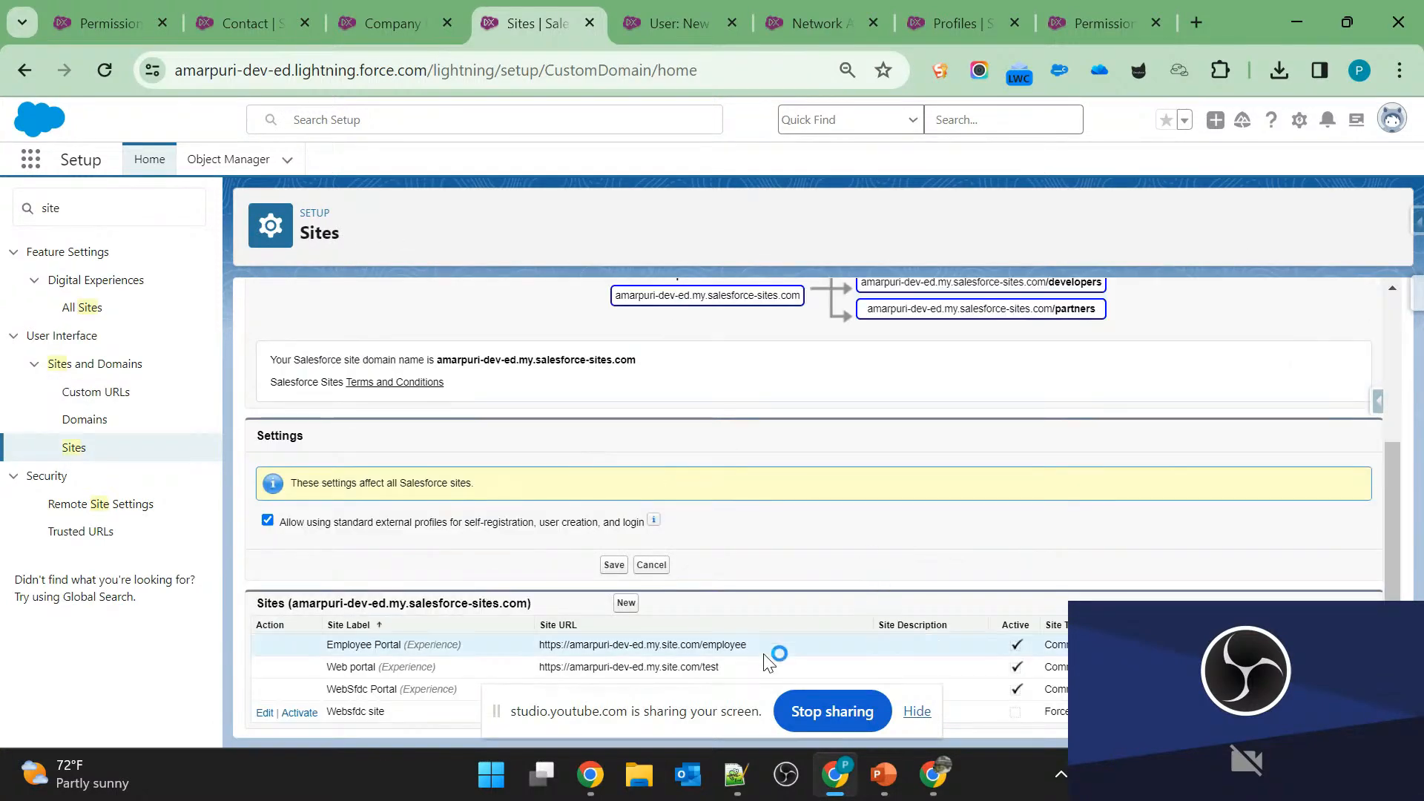
{"action": "left_click", "coordinate": [924, 717]}
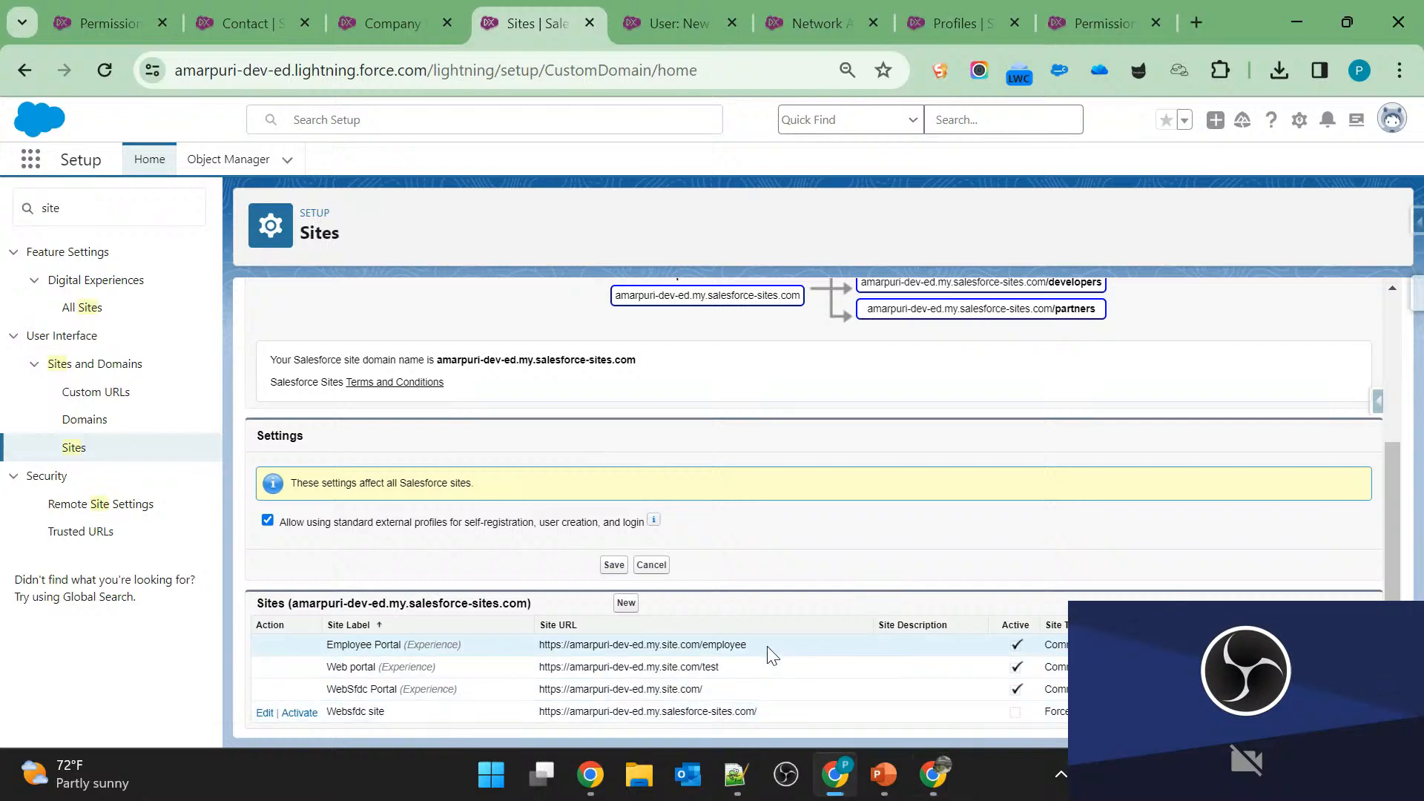
{"action": "triple_click", "coordinate": [771, 654]}
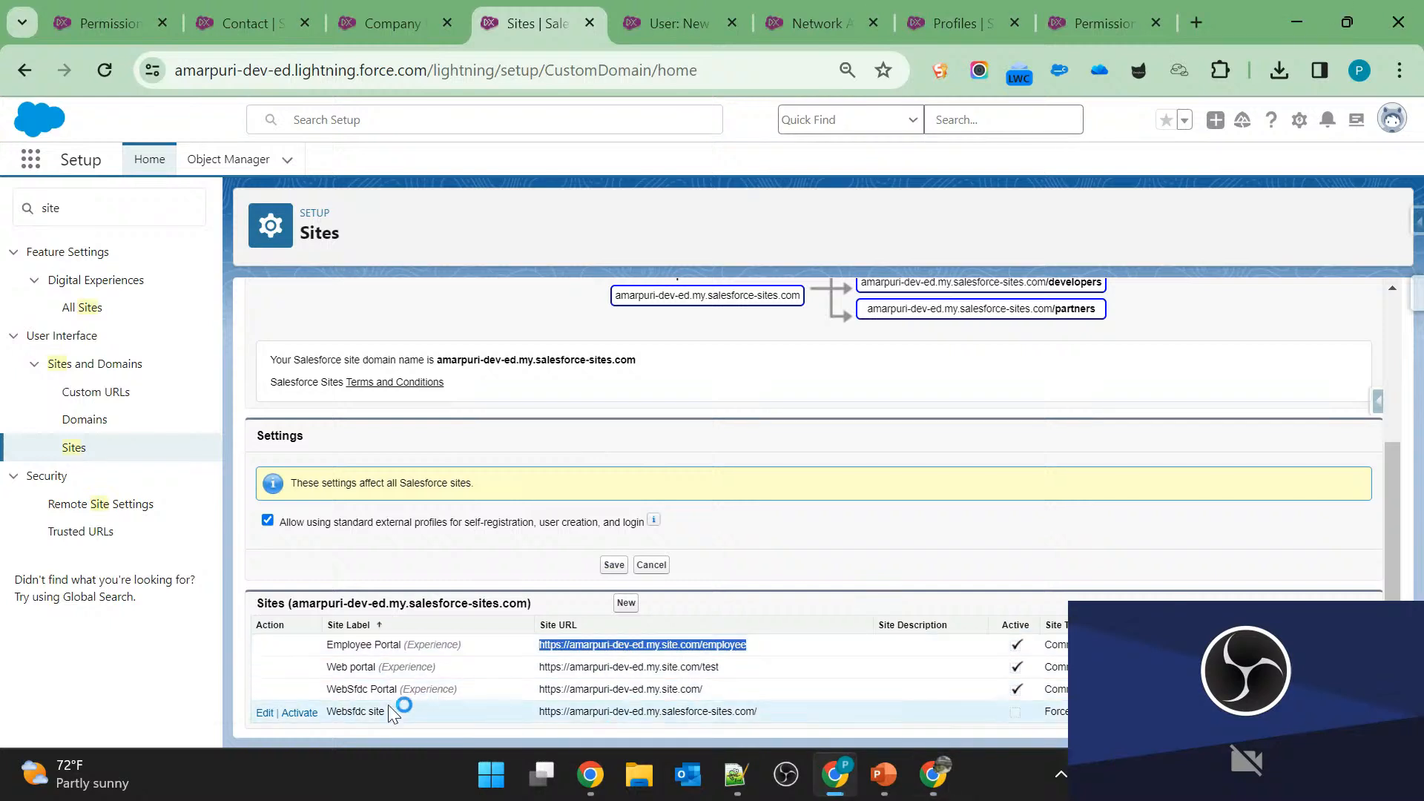
{"action": "left_click", "coordinate": [432, 647]}
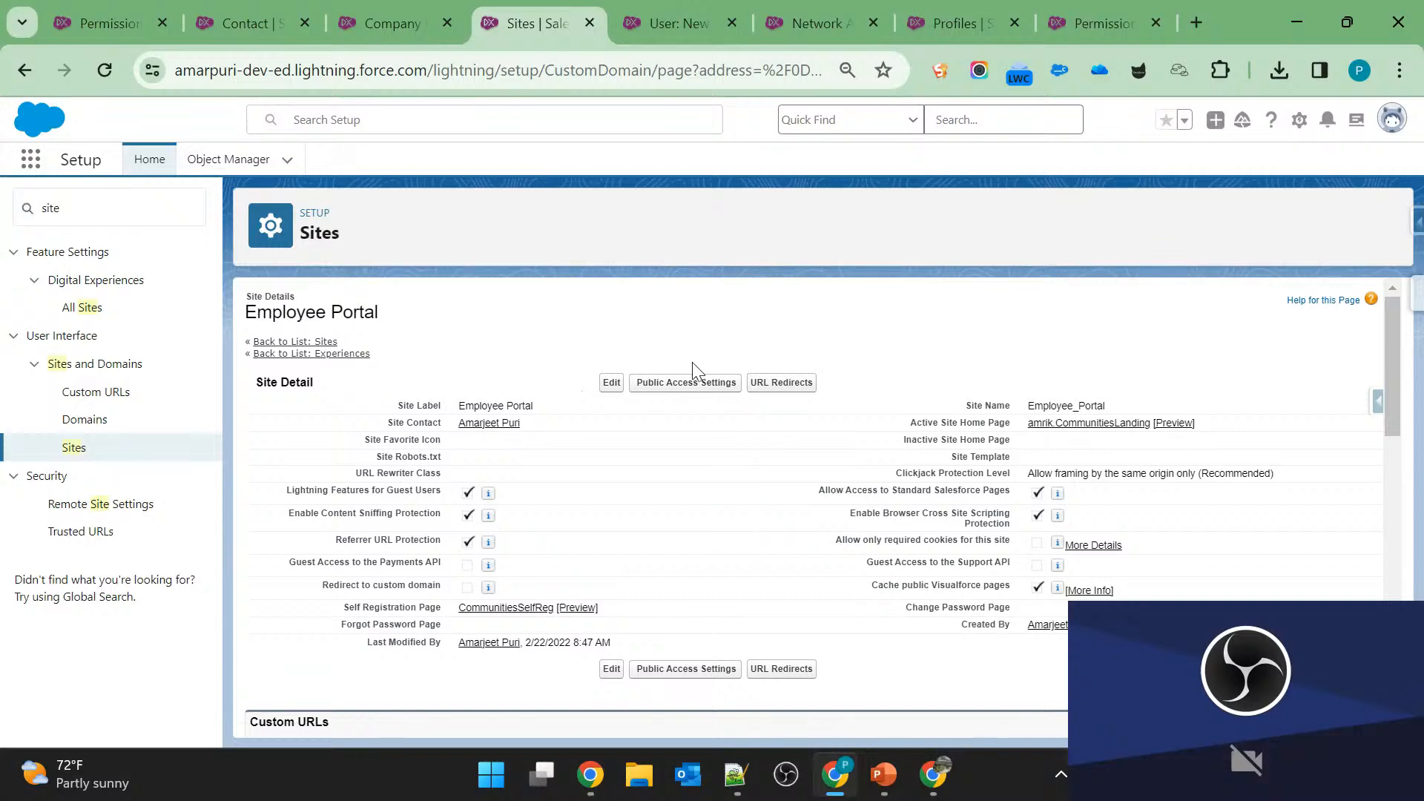
Open the Employee Portal site's public access settings, and check the profile's name and user license.
{"action": "left_click", "coordinate": [683, 386]}
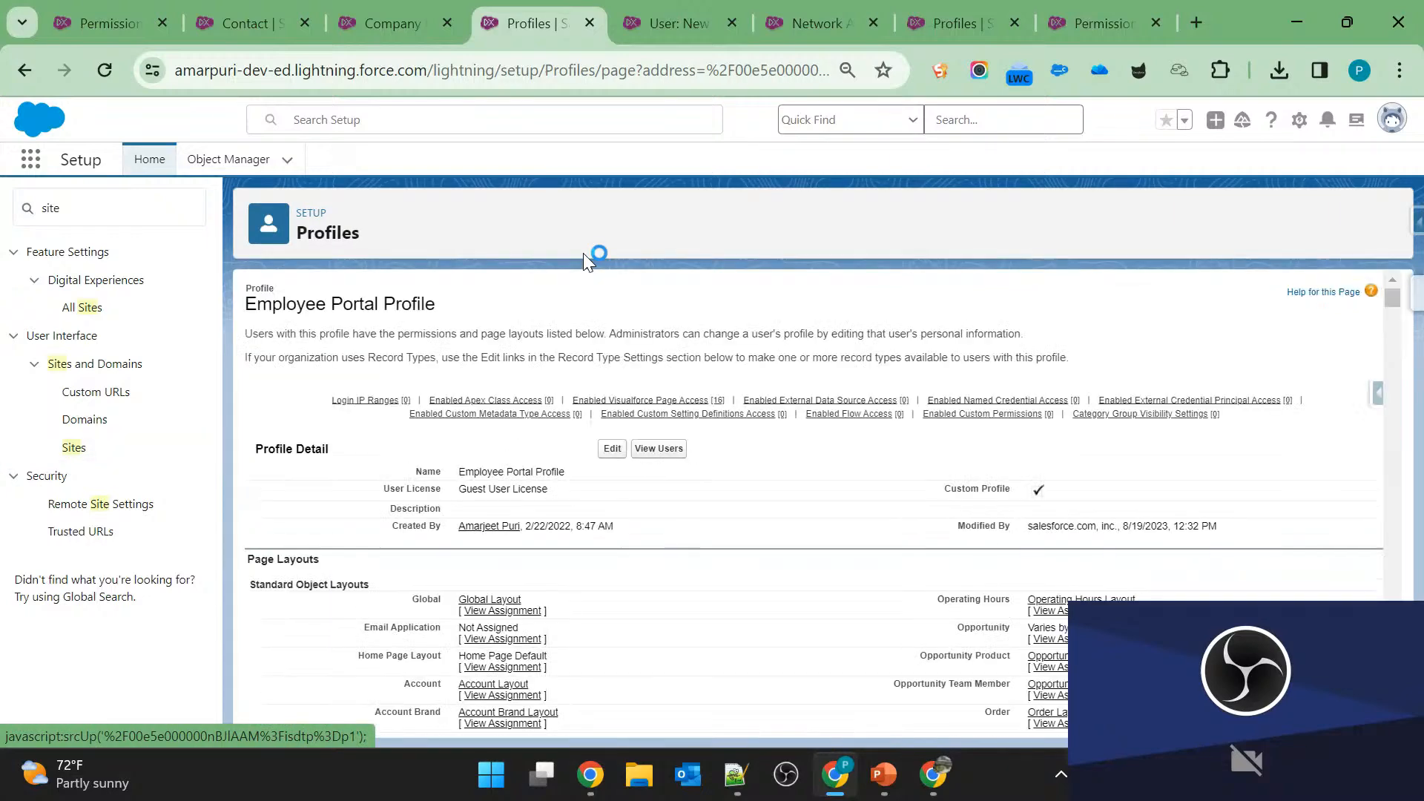
{"action": "double_click", "coordinate": [303, 304]}
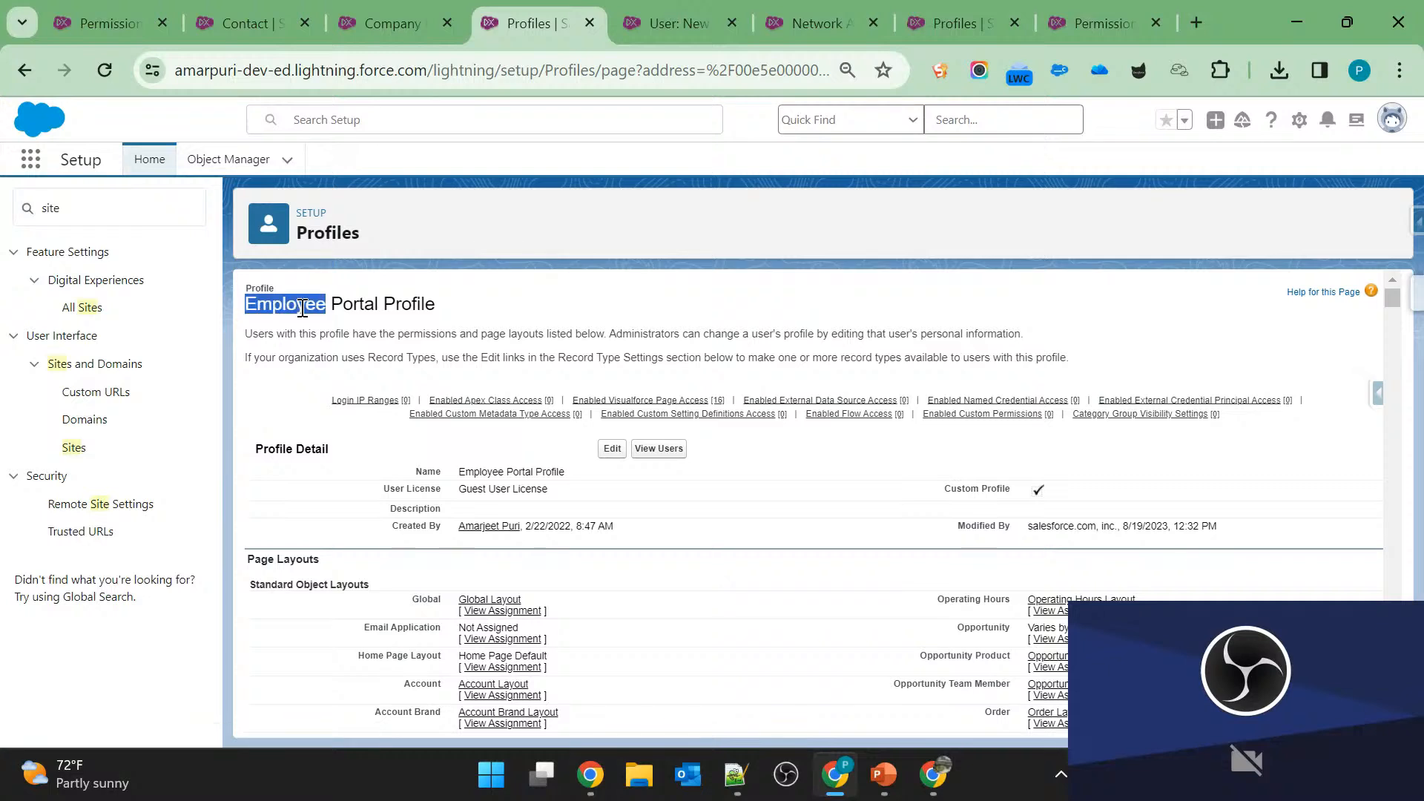
{"action": "left_click_drag", "start_coordinate": [303, 304], "coordinate": [398, 304]}
{"action": "left_click", "coordinate": [416, 305]}
{"action": "left_click_drag", "start_coordinate": [386, 487], "coordinate": [544, 487]}
{"action": "left_click", "coordinate": [544, 488]}
View the users assigned to the Employee Portal Profile, and examine the site guest user's entry.
{"action": "left_click", "coordinate": [658, 449]}
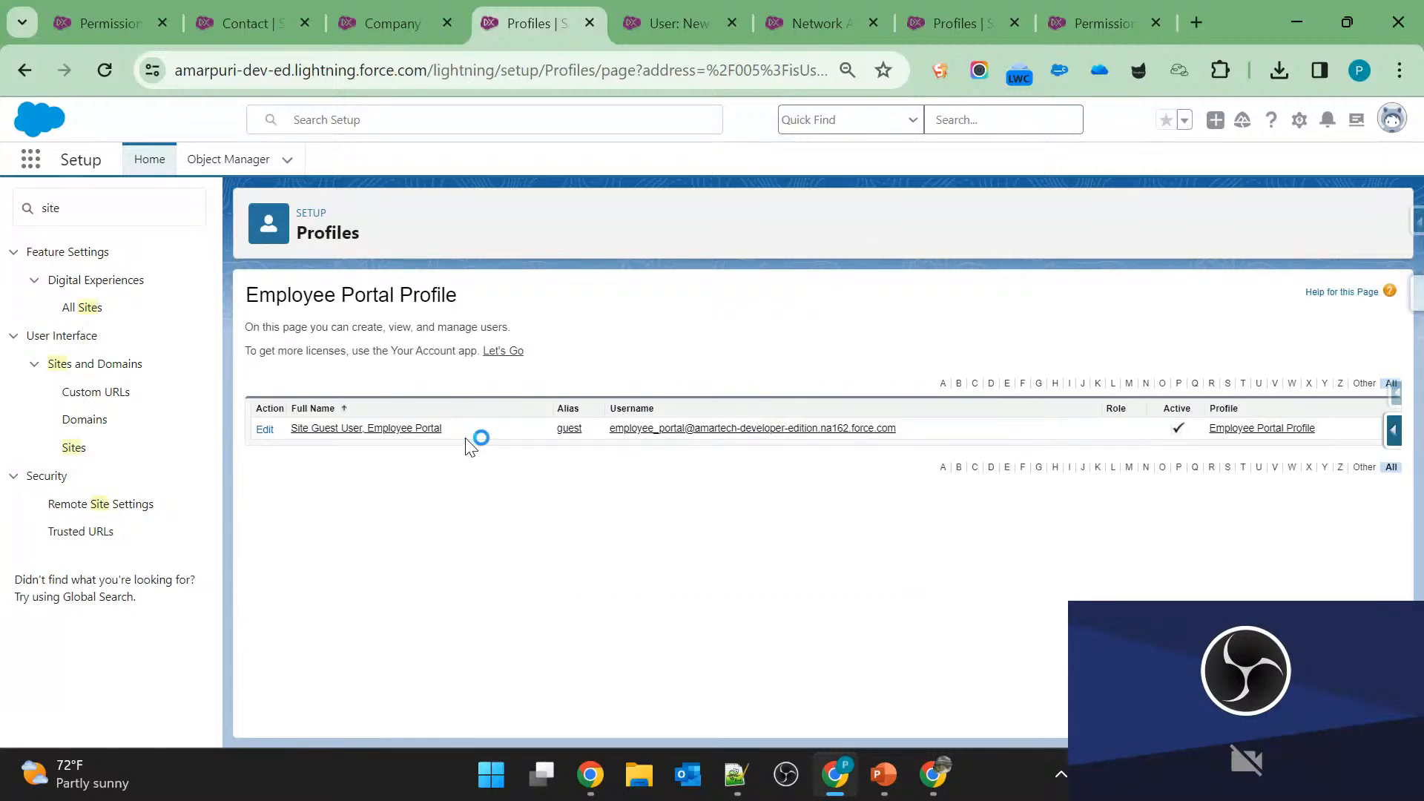
{"action": "triple_click", "coordinate": [461, 438]}
{"action": "left_click", "coordinate": [461, 438]}
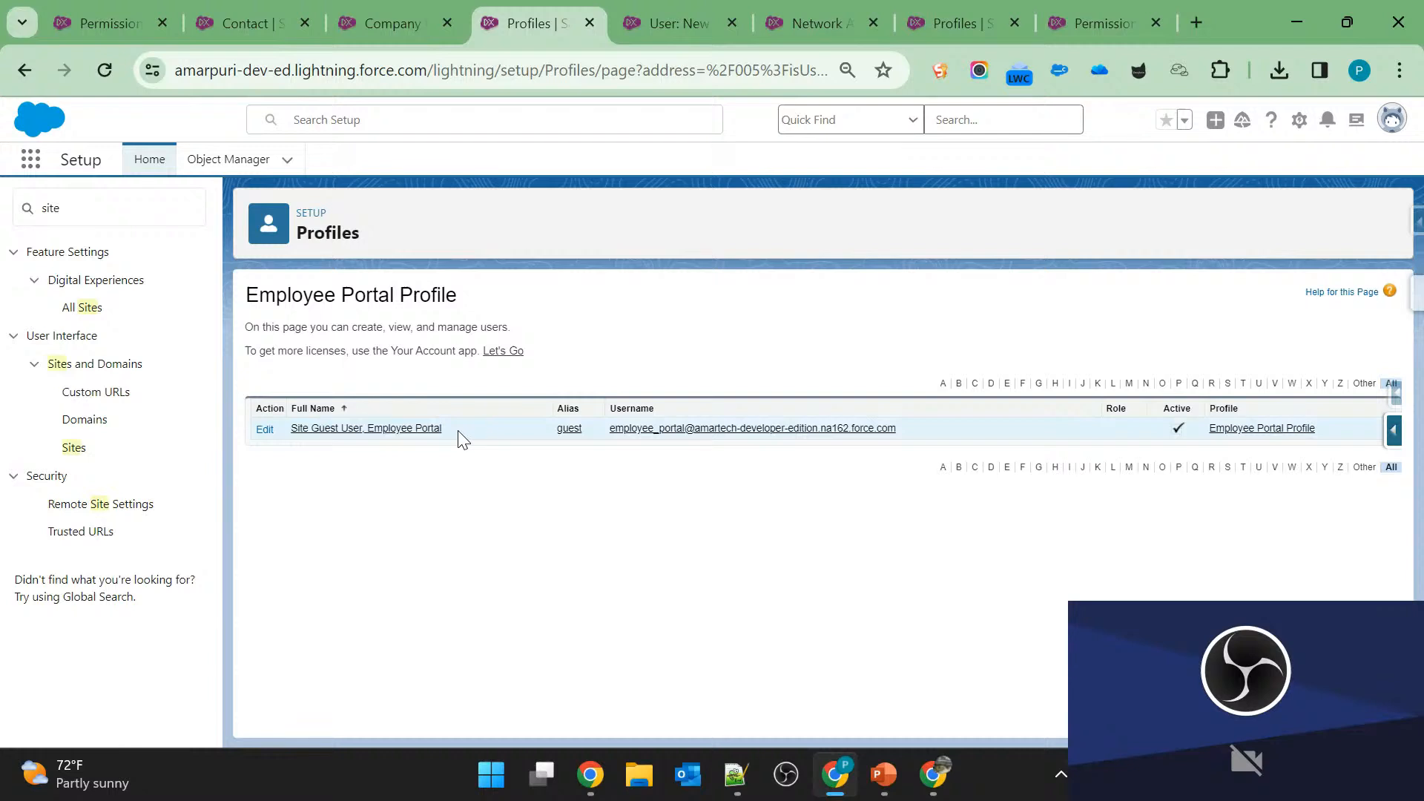
{"action": "triple_click", "coordinate": [460, 436]}
{"action": "triple_click", "coordinate": [458, 433]}
{"action": "left_click", "coordinate": [989, 312]}
Leave the profile's user list, find Contacts with the search "contact", and open the second recently viewed contact.
{"action": "left_click", "coordinate": [23, 72]}
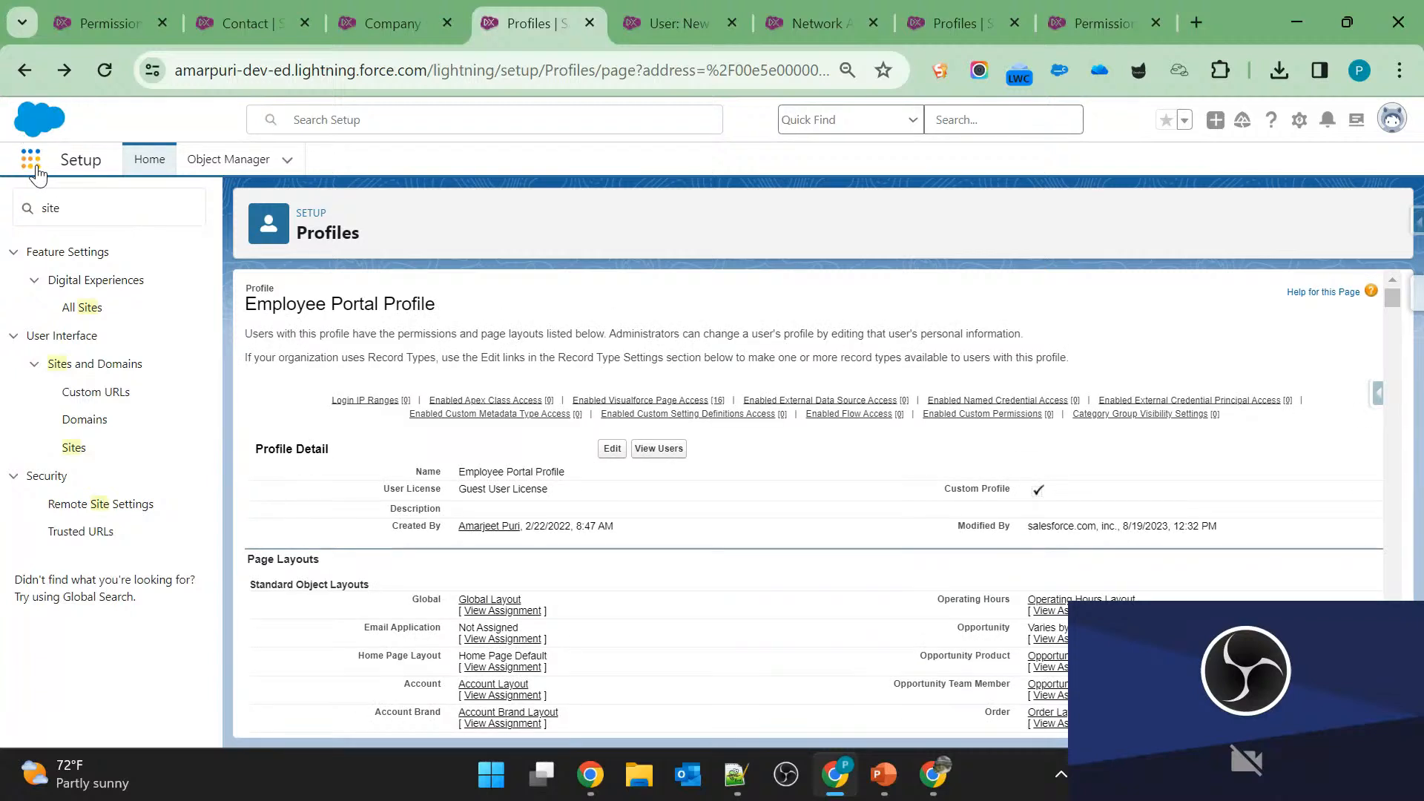
{"action": "left_click", "coordinate": [32, 160]}
{"action": "type", "text": "co"}
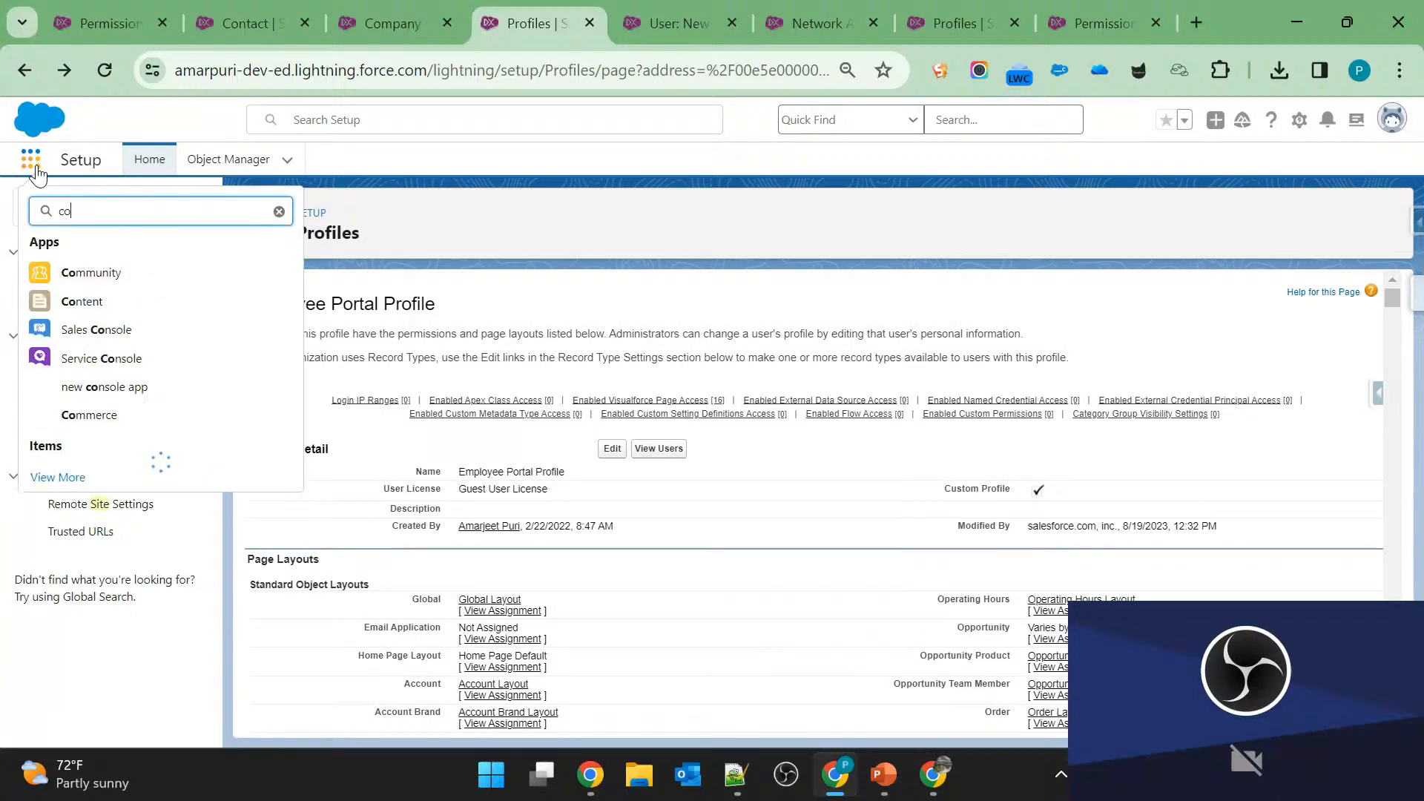
{"action": "type", "text": "ntact"}
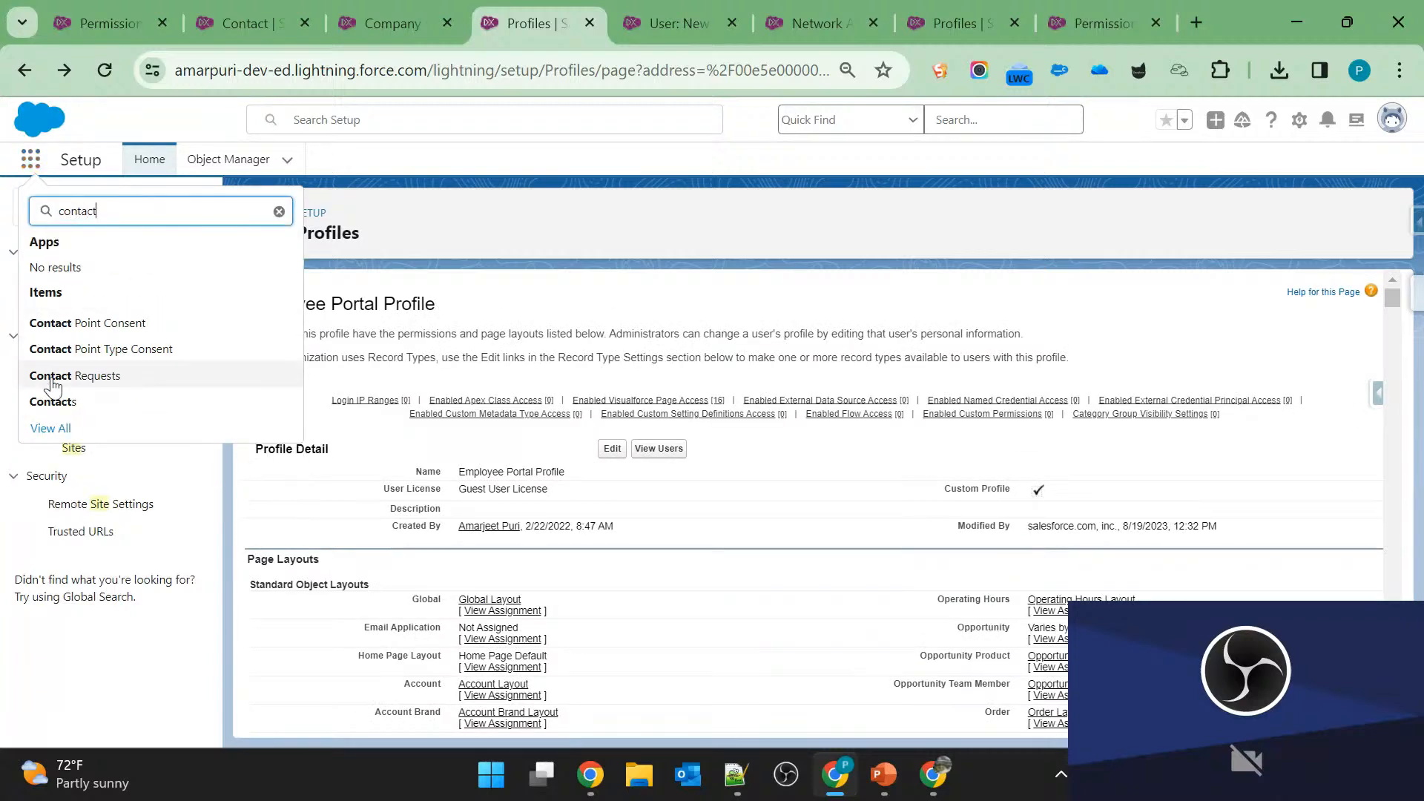
{"action": "left_click", "coordinate": [53, 404]}
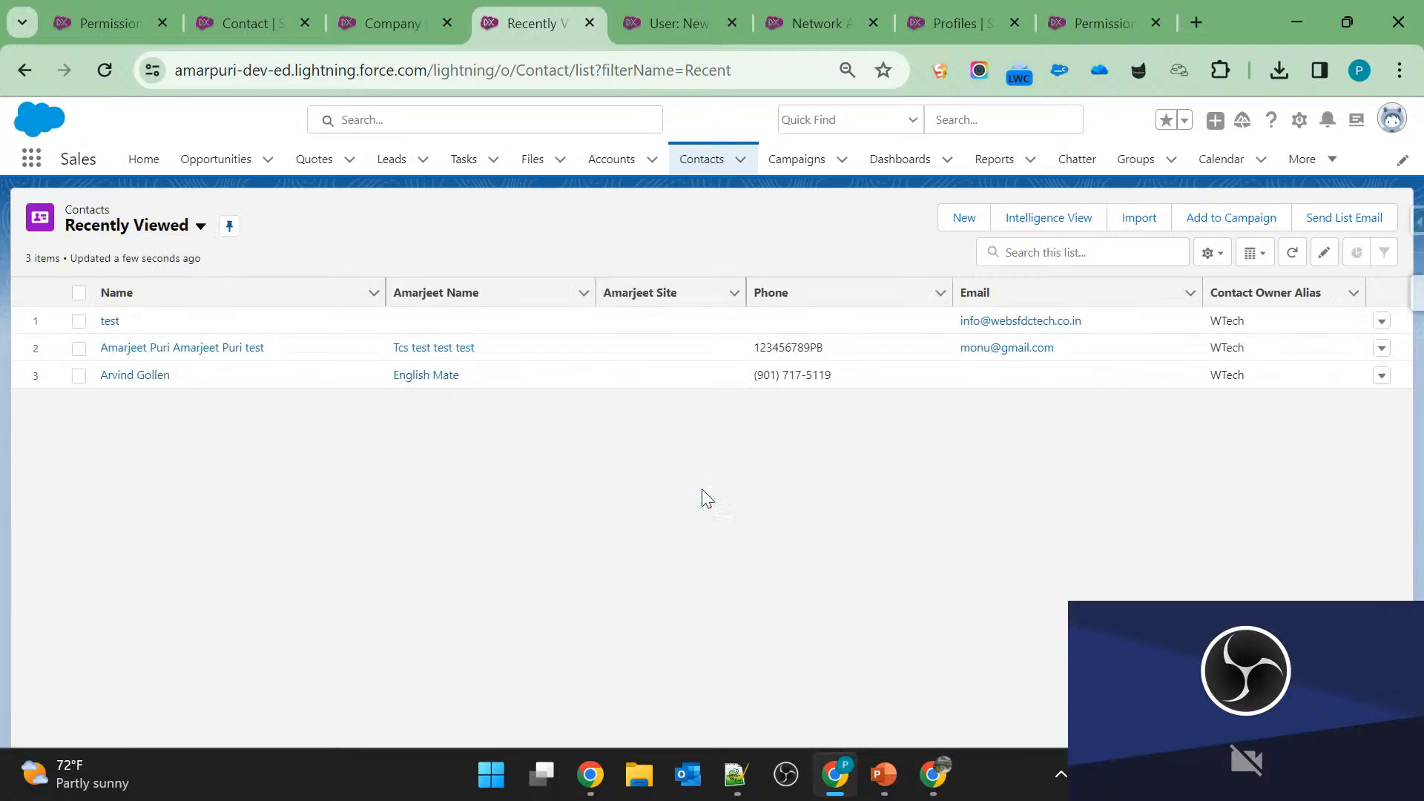
{"action": "left_click", "coordinate": [144, 349]}
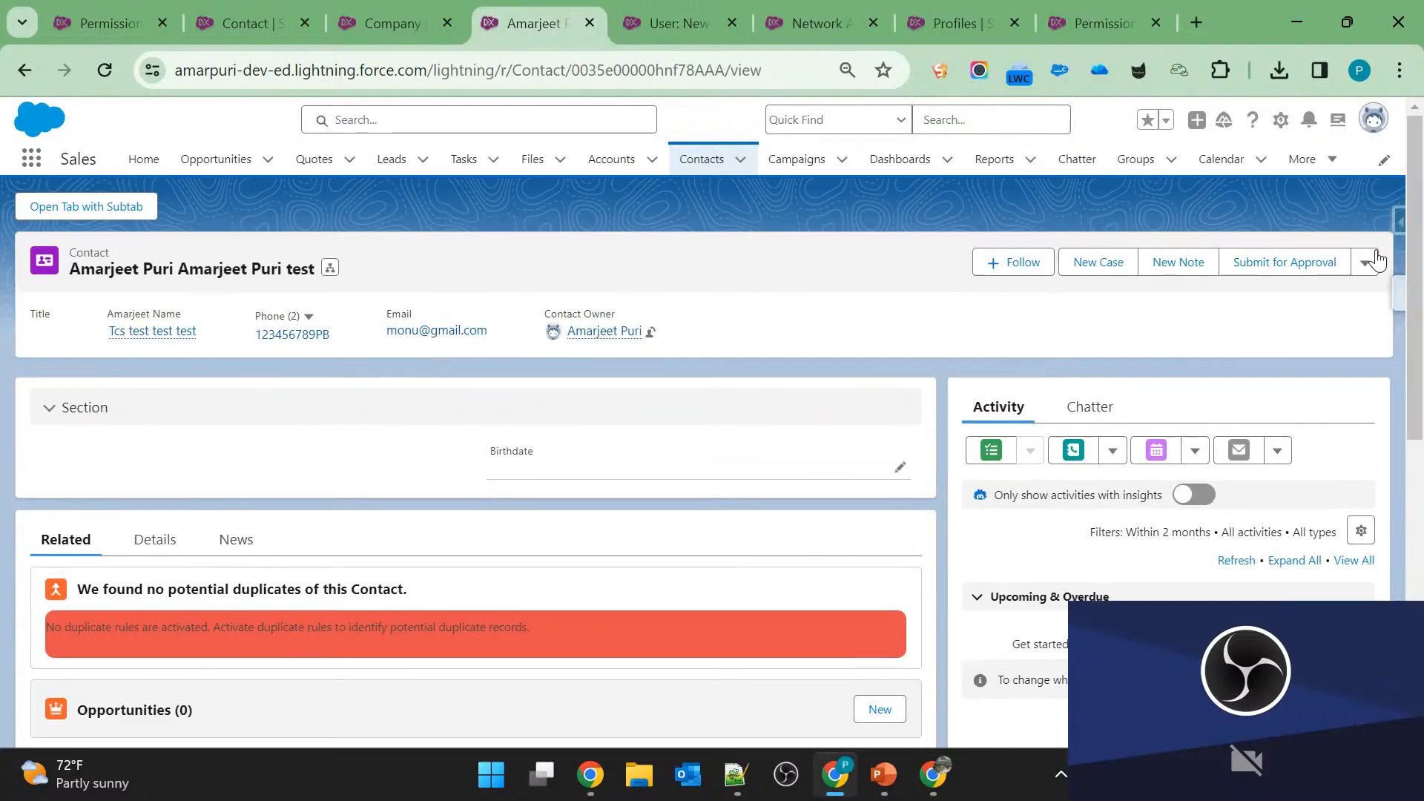
Check the contact's additional record actions, and review its Details fields.
{"action": "left_click", "coordinate": [1367, 262]}
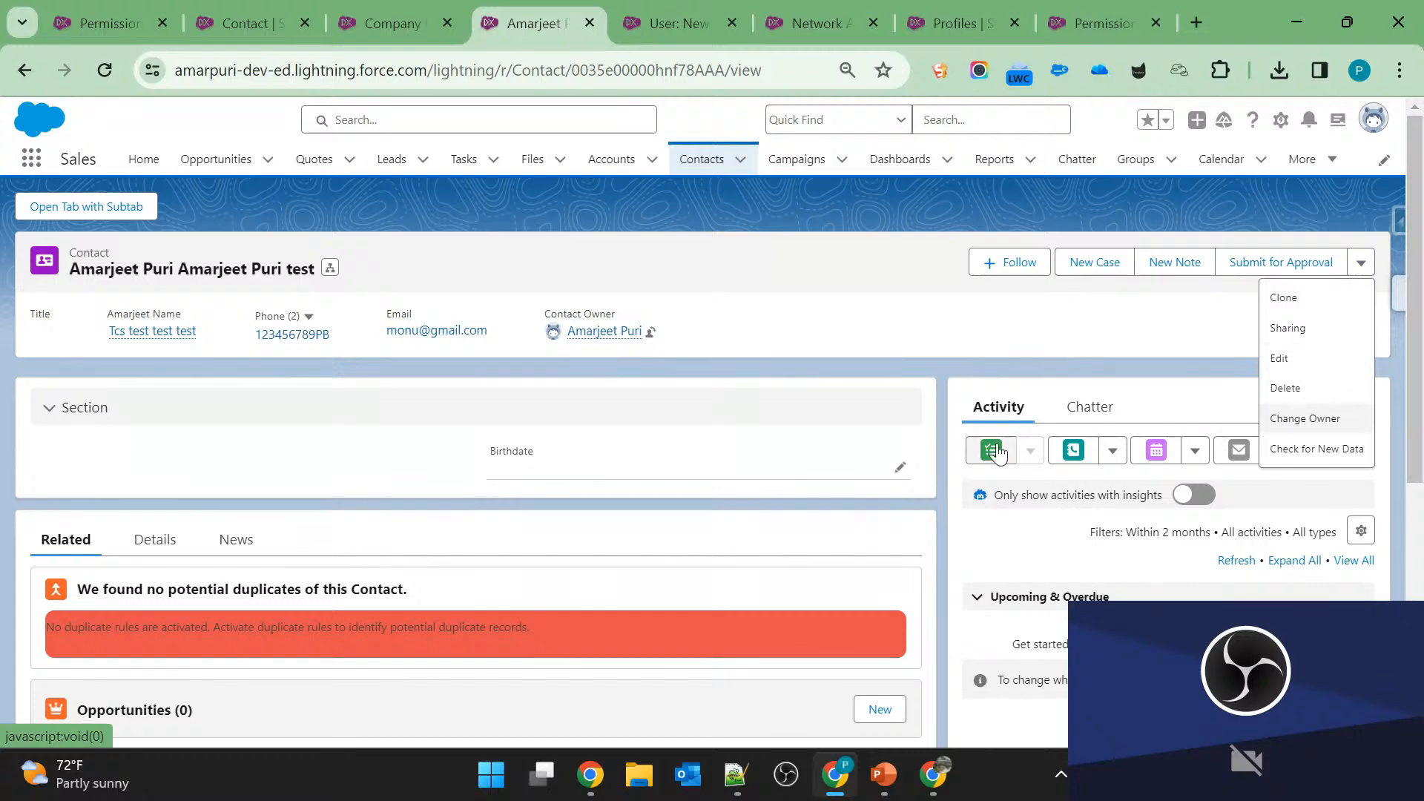
{"action": "left_click", "coordinate": [1084, 341]}
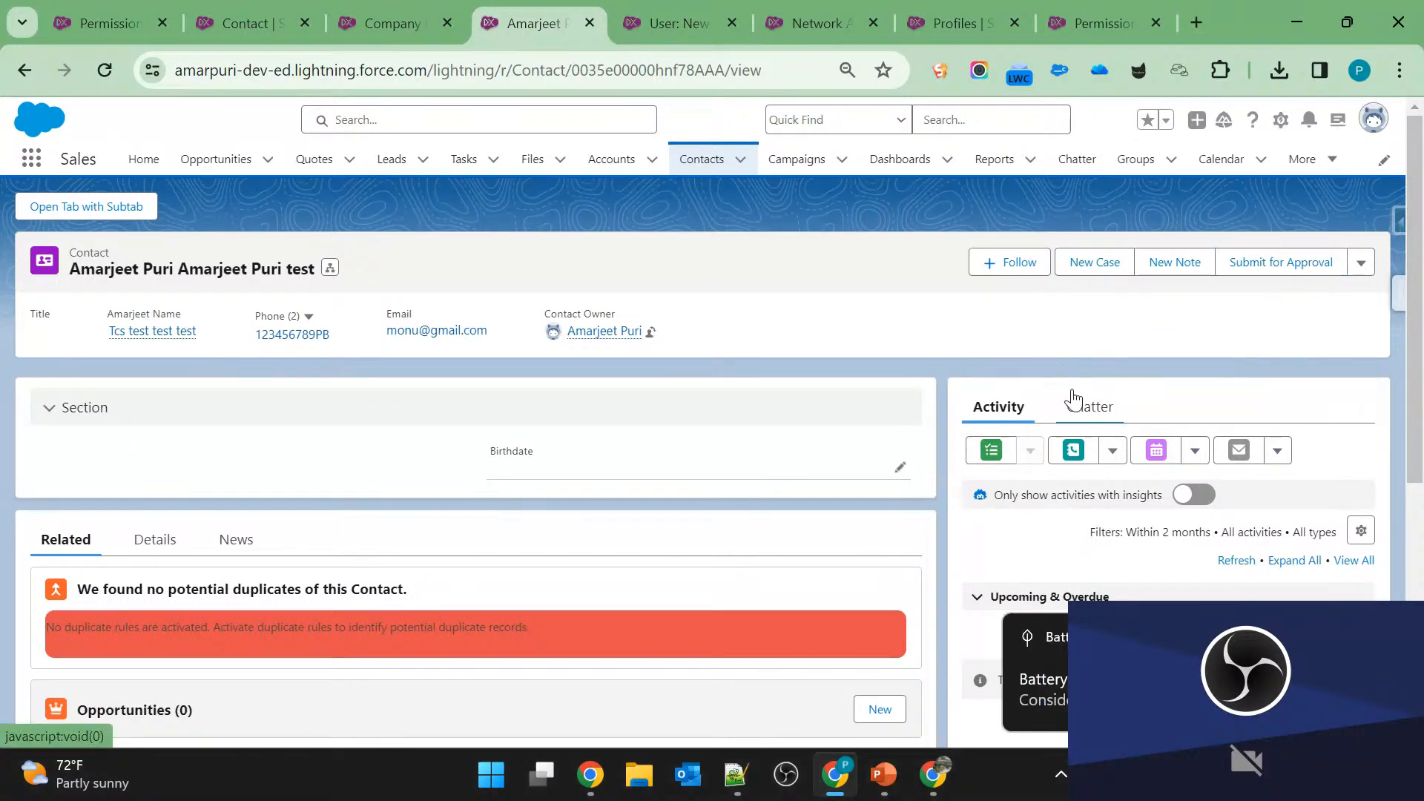
{"action": "left_click", "coordinate": [1371, 128]}
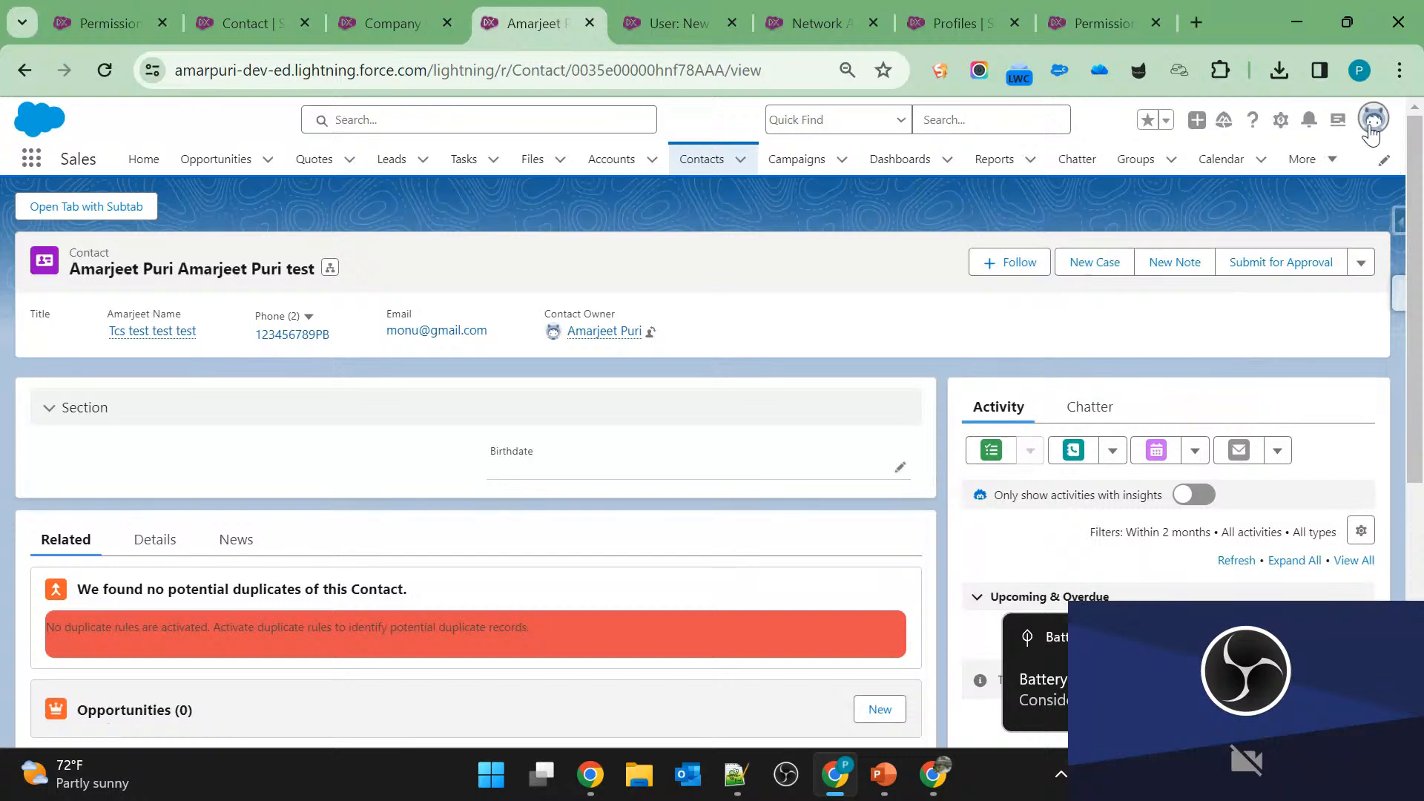
{"action": "left_click", "coordinate": [391, 465]}
{"action": "left_click", "coordinate": [155, 539]}
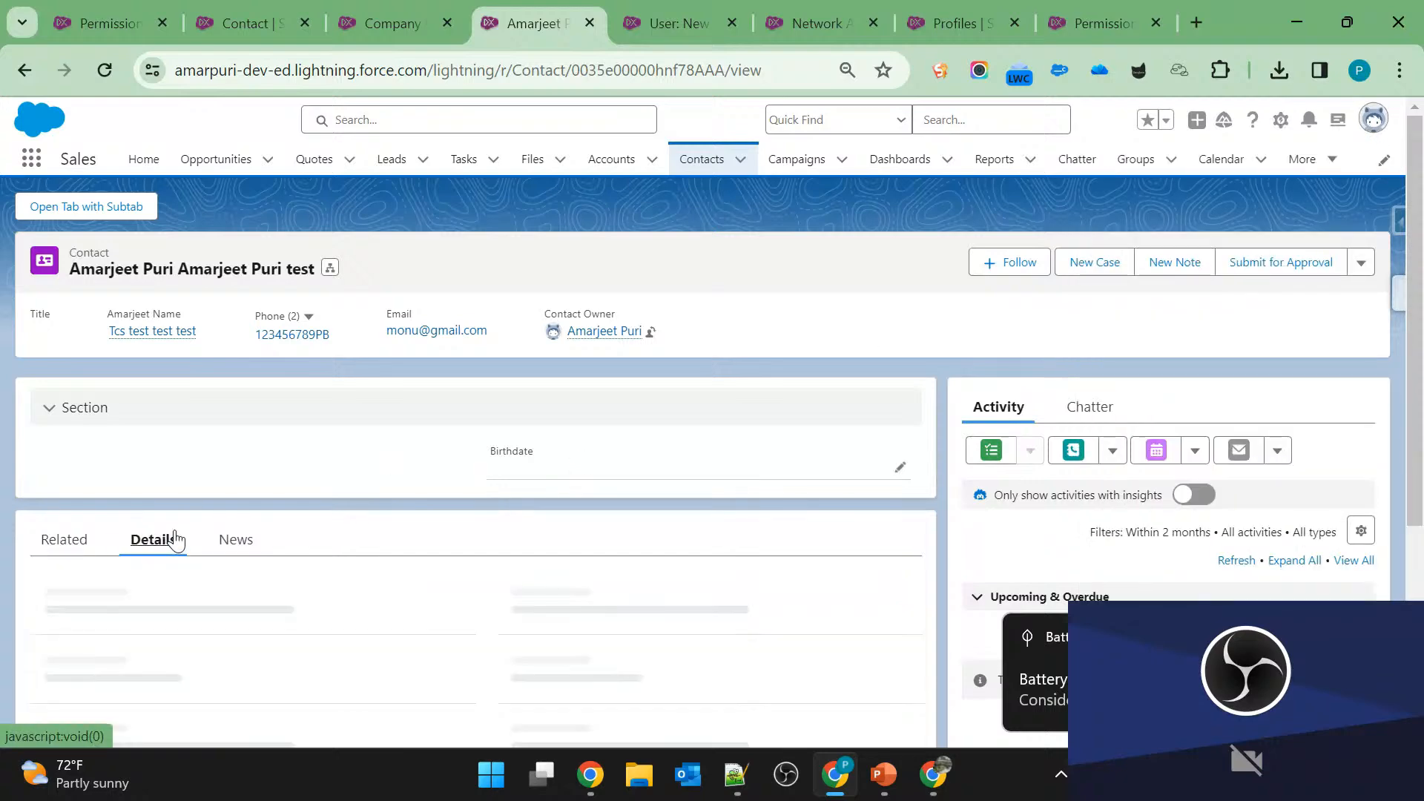
{"action": "scroll", "coordinate": [178, 537], "scroll_direction": "down", "scroll_amount": 2}
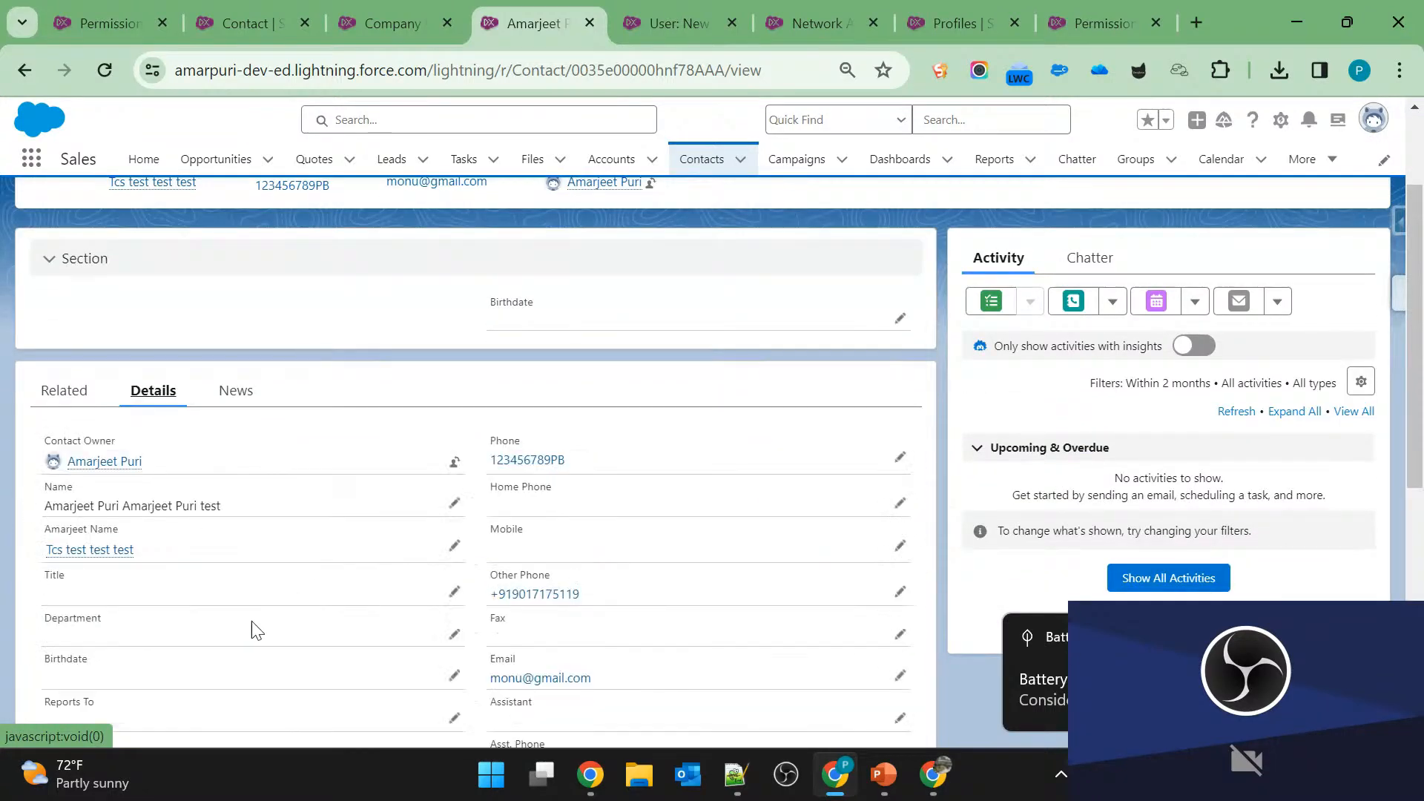
Switch to Salesforce Classic, and open the Contacts home page in the Sales app.
{"action": "left_click", "coordinate": [1372, 120]}
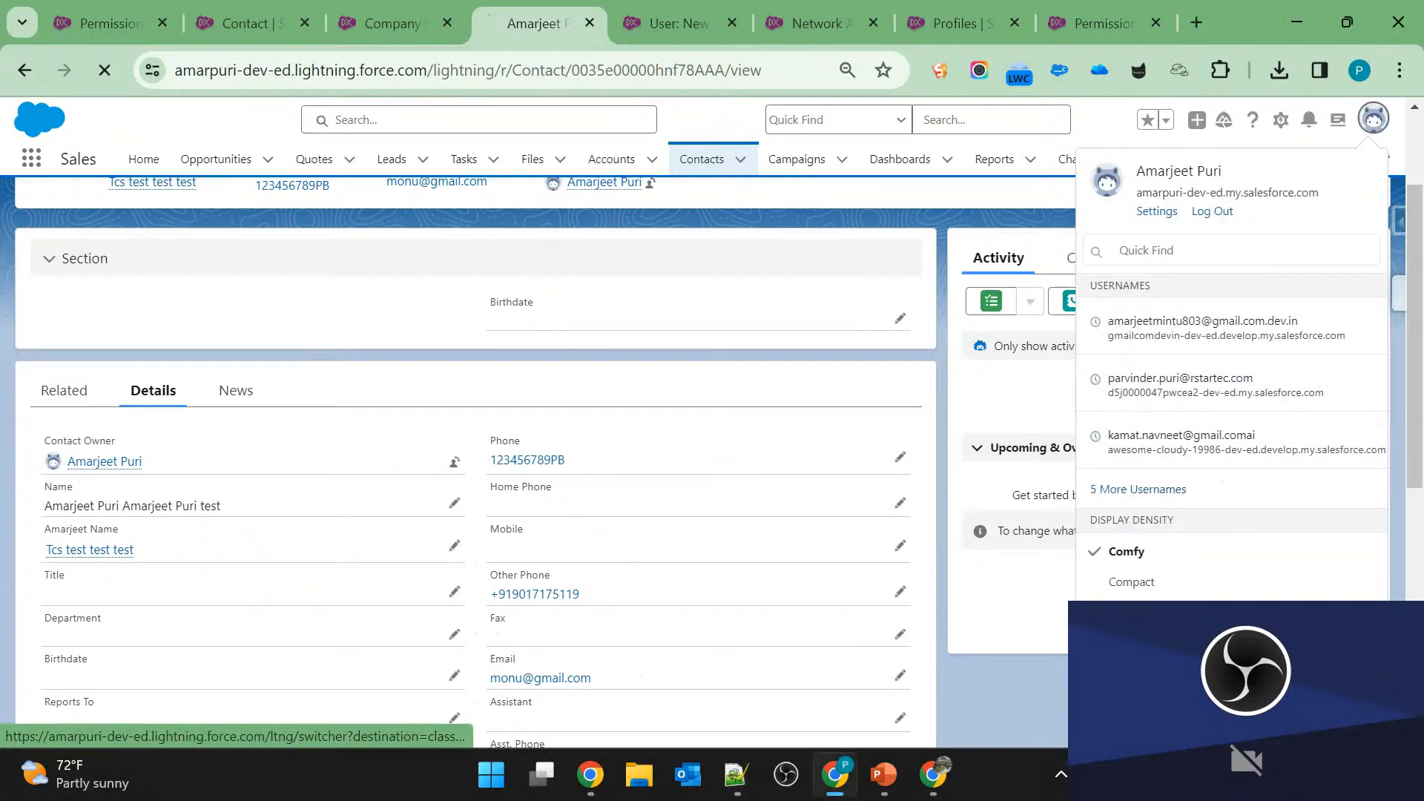
{"action": "left_click", "coordinate": [757, 334]}
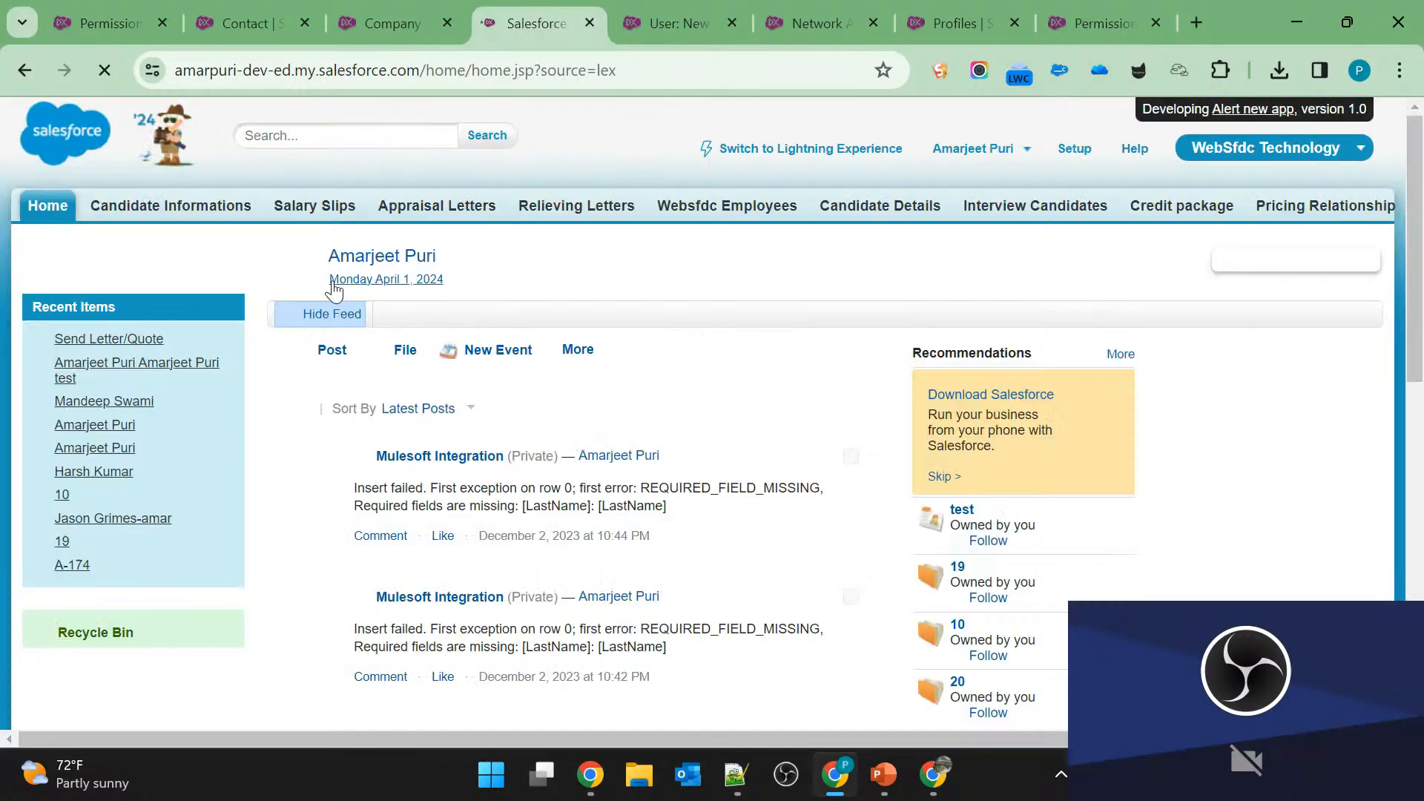
{"action": "left_click", "coordinate": [1262, 151]}
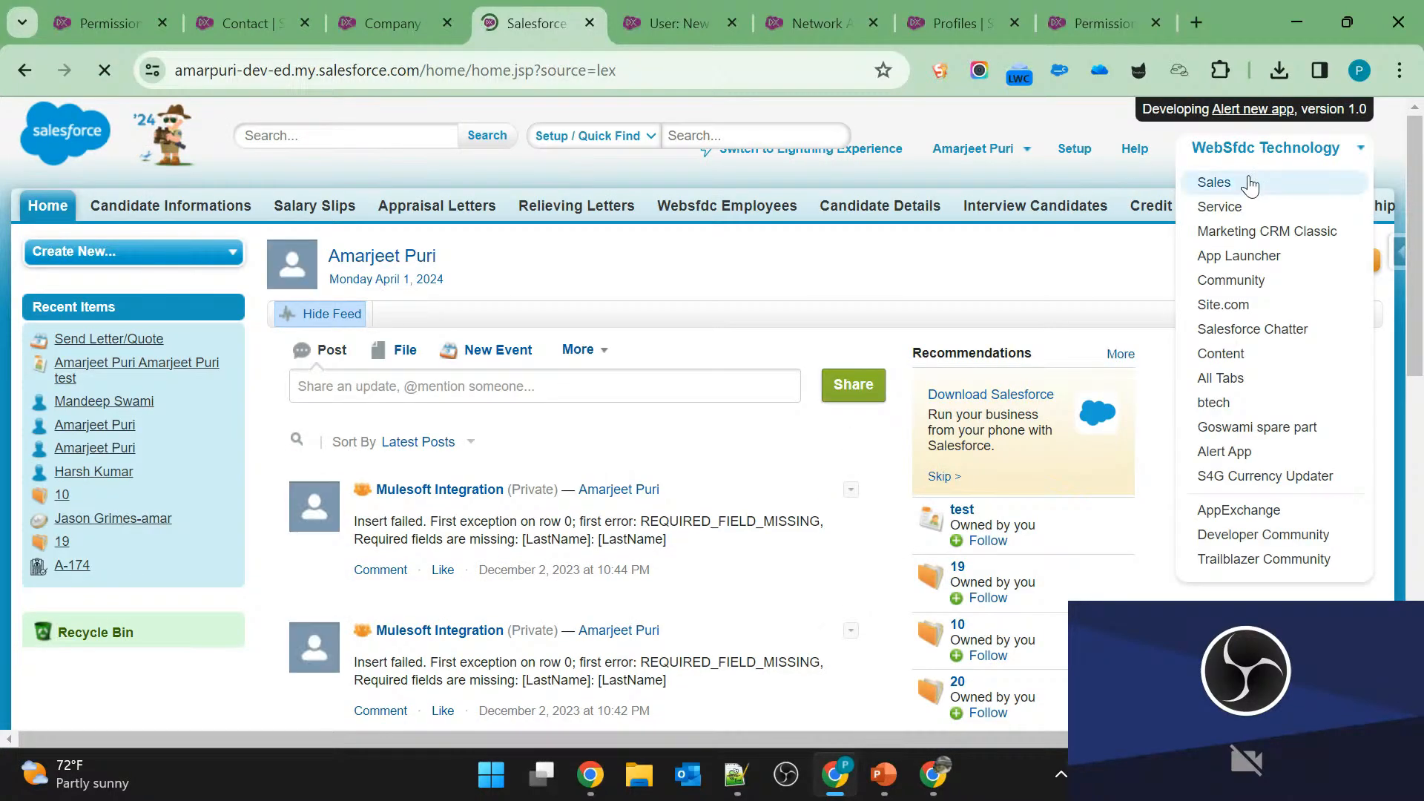
{"action": "left_click", "coordinate": [1253, 182]}
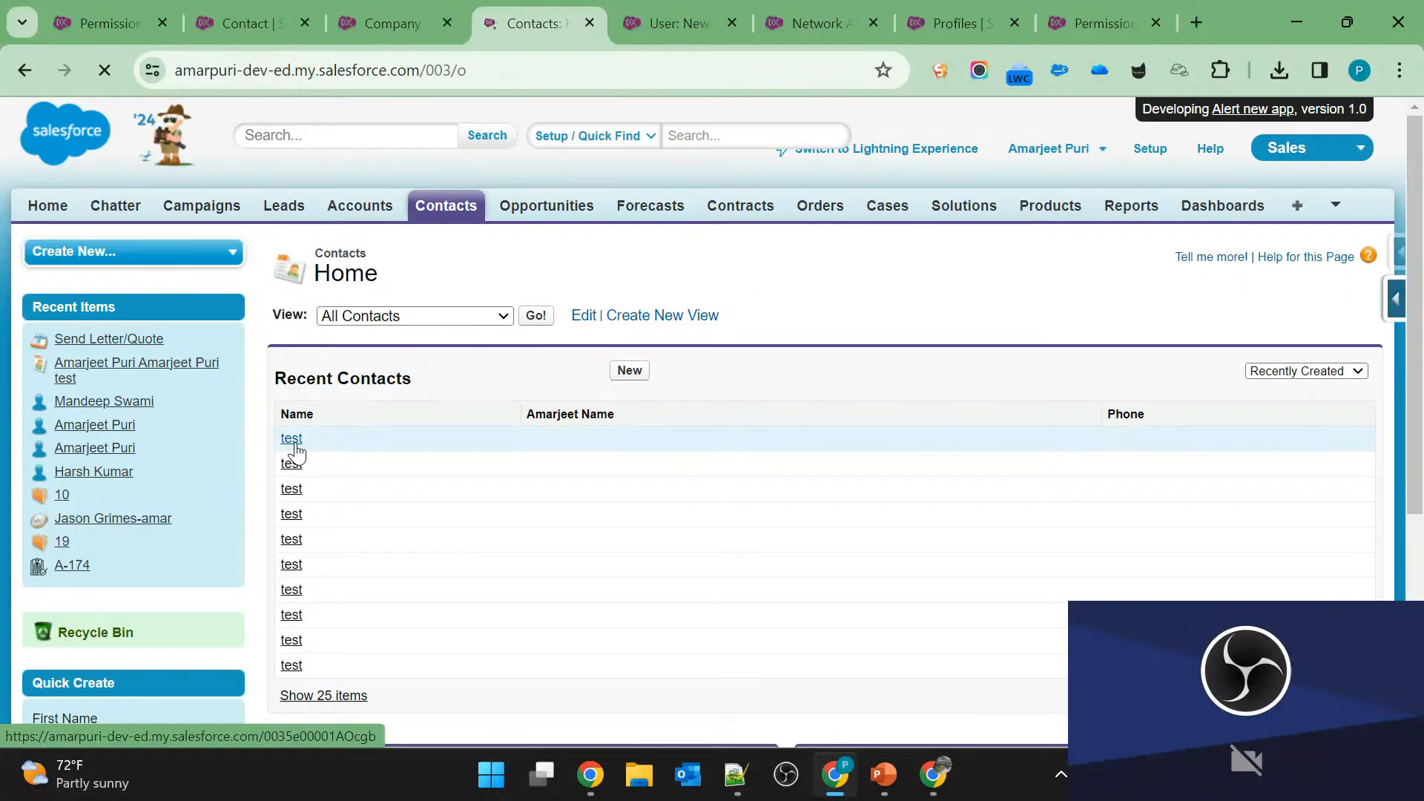
Show the Recently Viewed Contacts list view.
{"action": "left_click", "coordinate": [485, 314]}
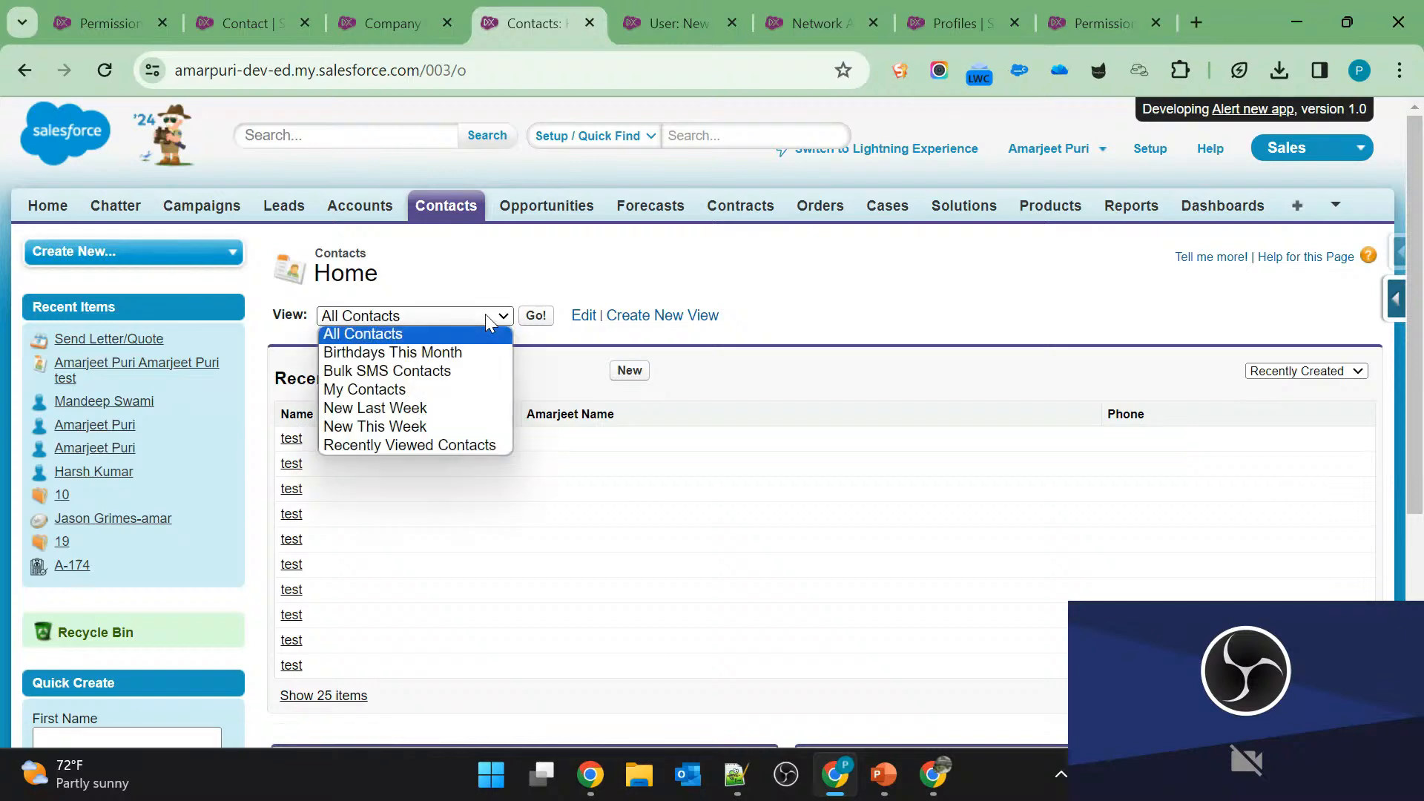
{"action": "left_click", "coordinate": [434, 463]}
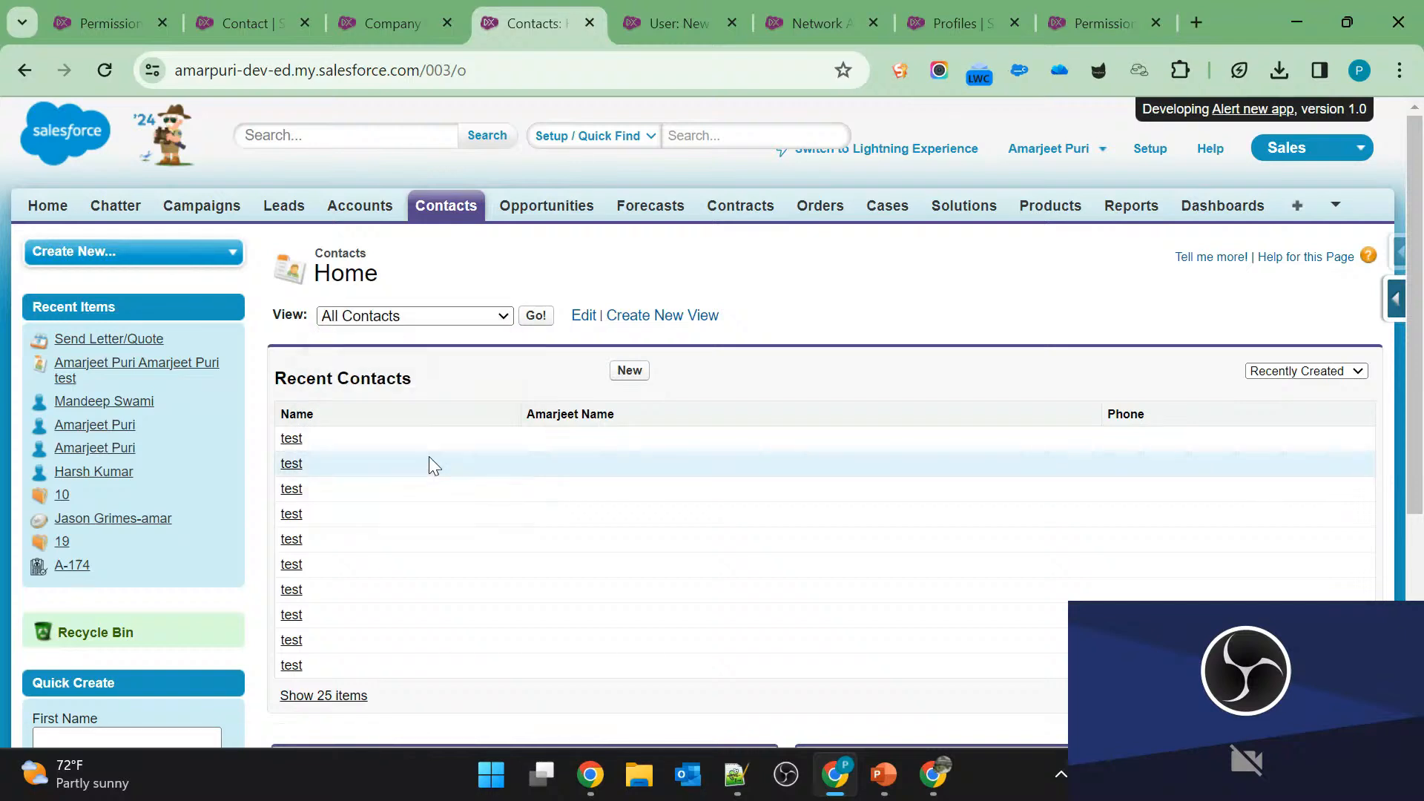
{"action": "left_click", "coordinate": [447, 323]}
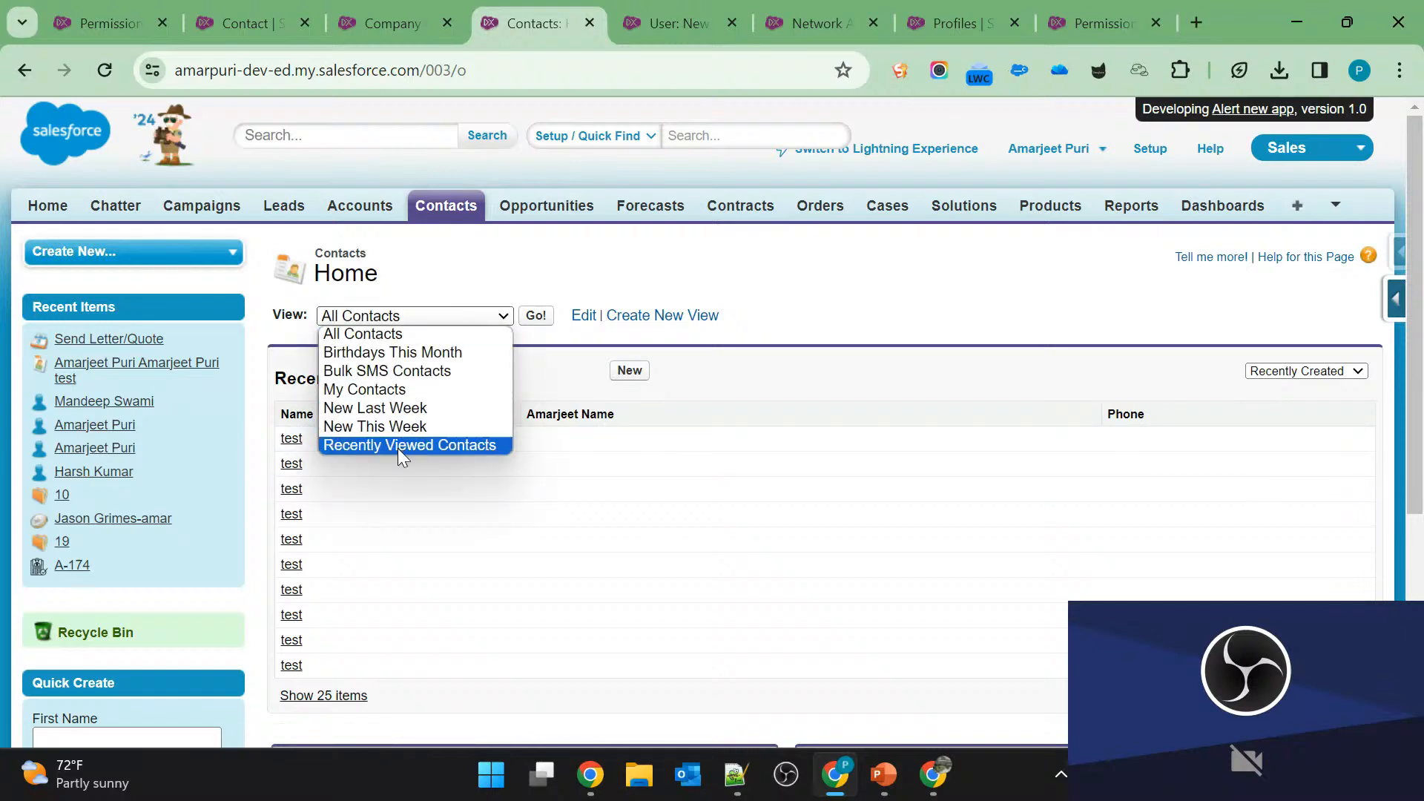
{"action": "left_click", "coordinate": [410, 445]}
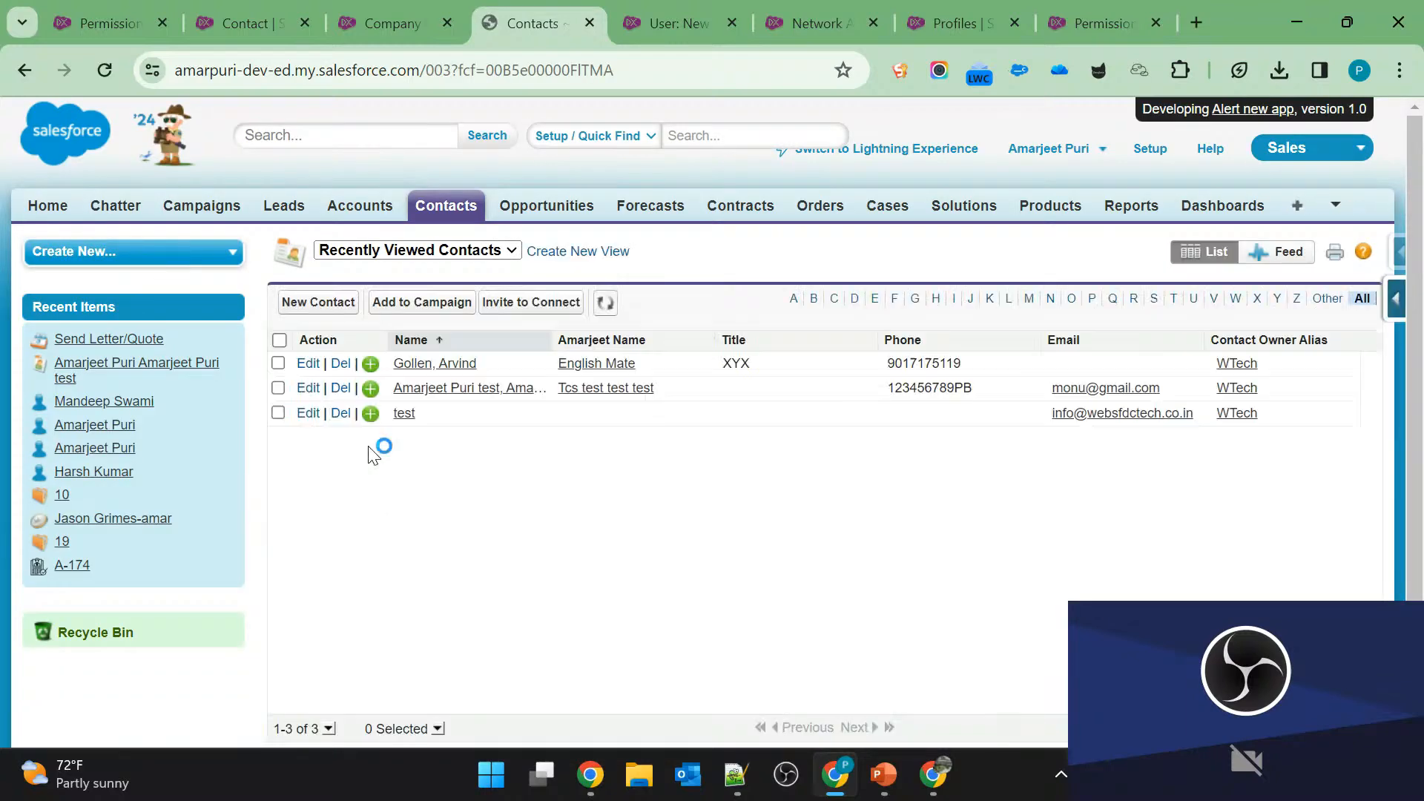
Open the first two listed contacts in separate tabs, and enable the contact titled XYX as a customer user.
{"action": "middle_click", "coordinate": [436, 382]}
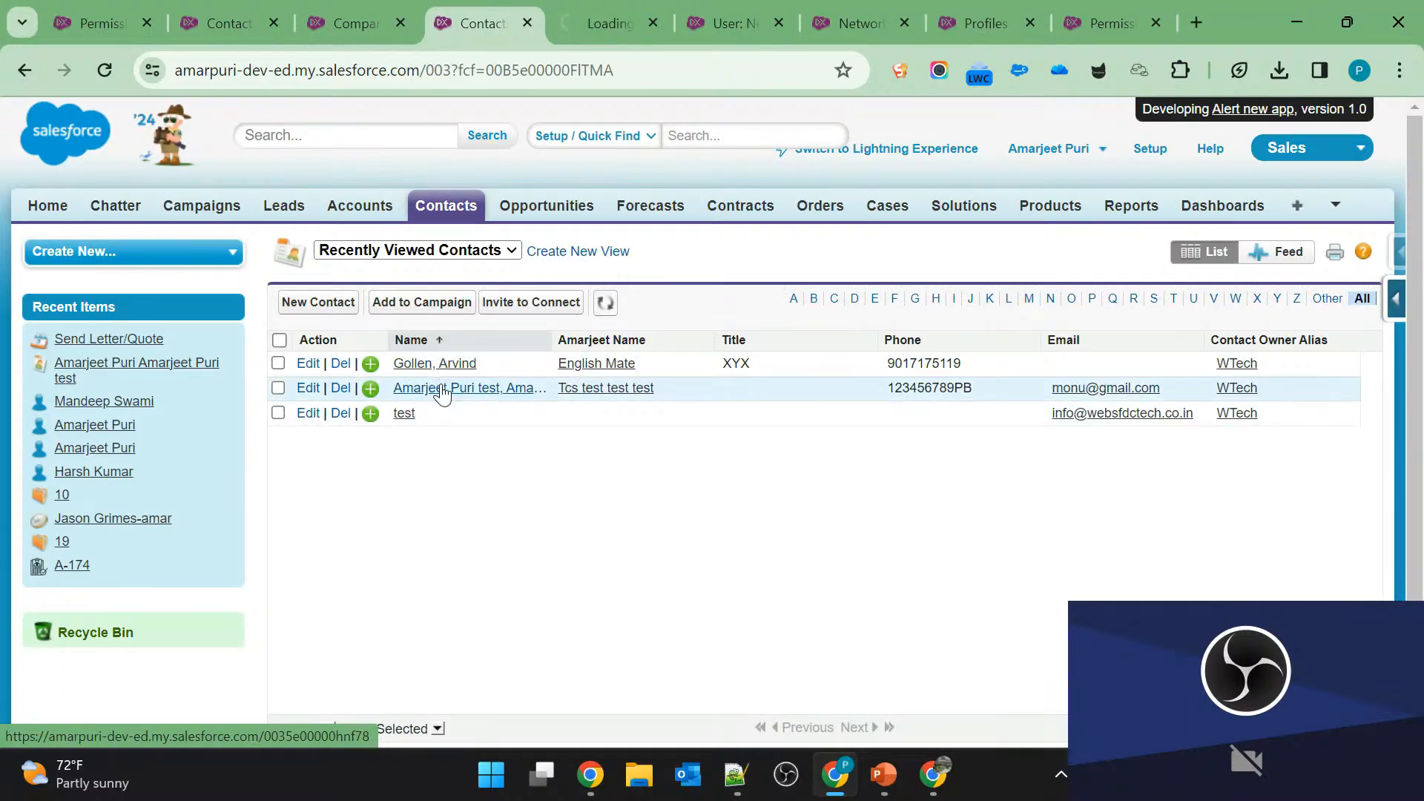
{"action": "middle_click", "coordinate": [435, 363]}
{"action": "left_click", "coordinate": [545, 13]}
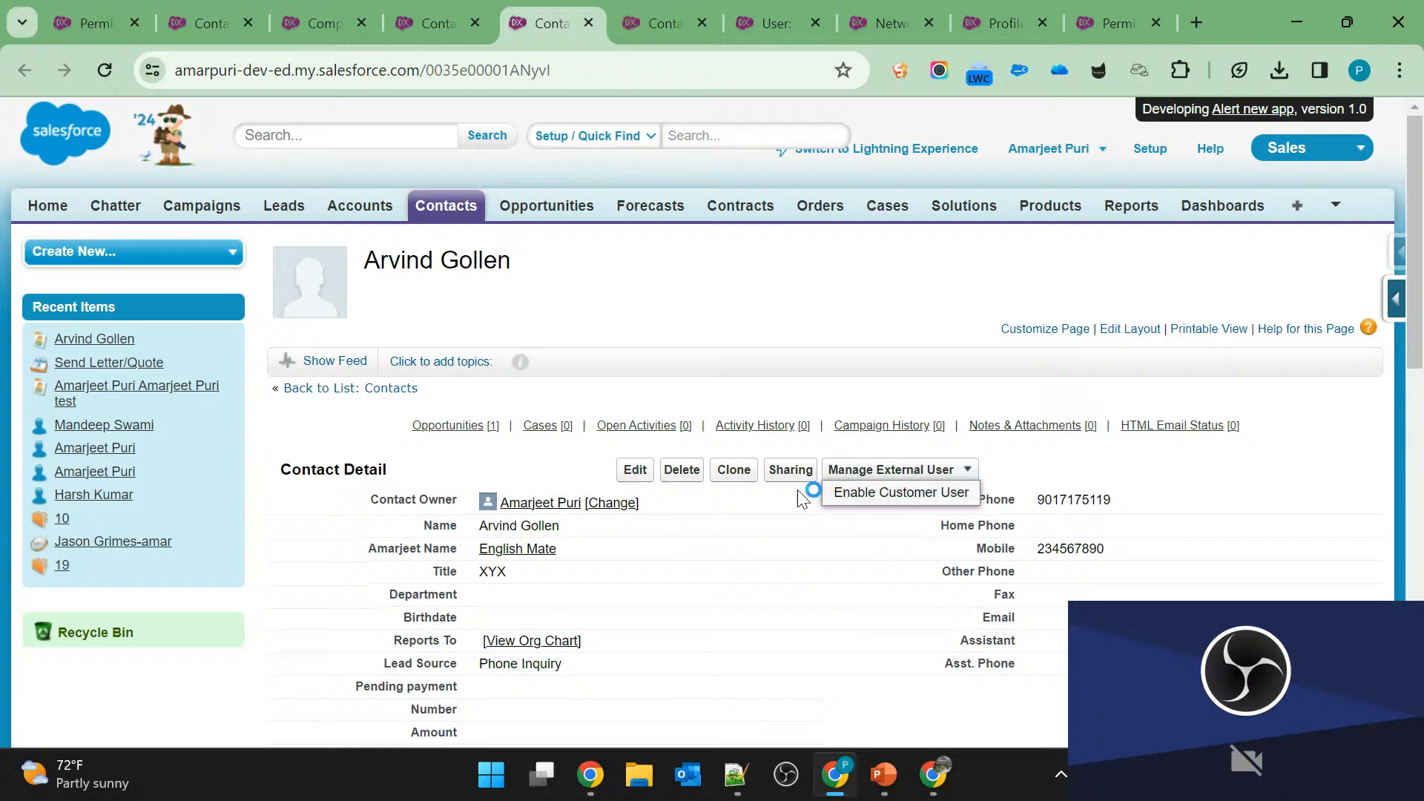
{"action": "left_click", "coordinate": [914, 503]}
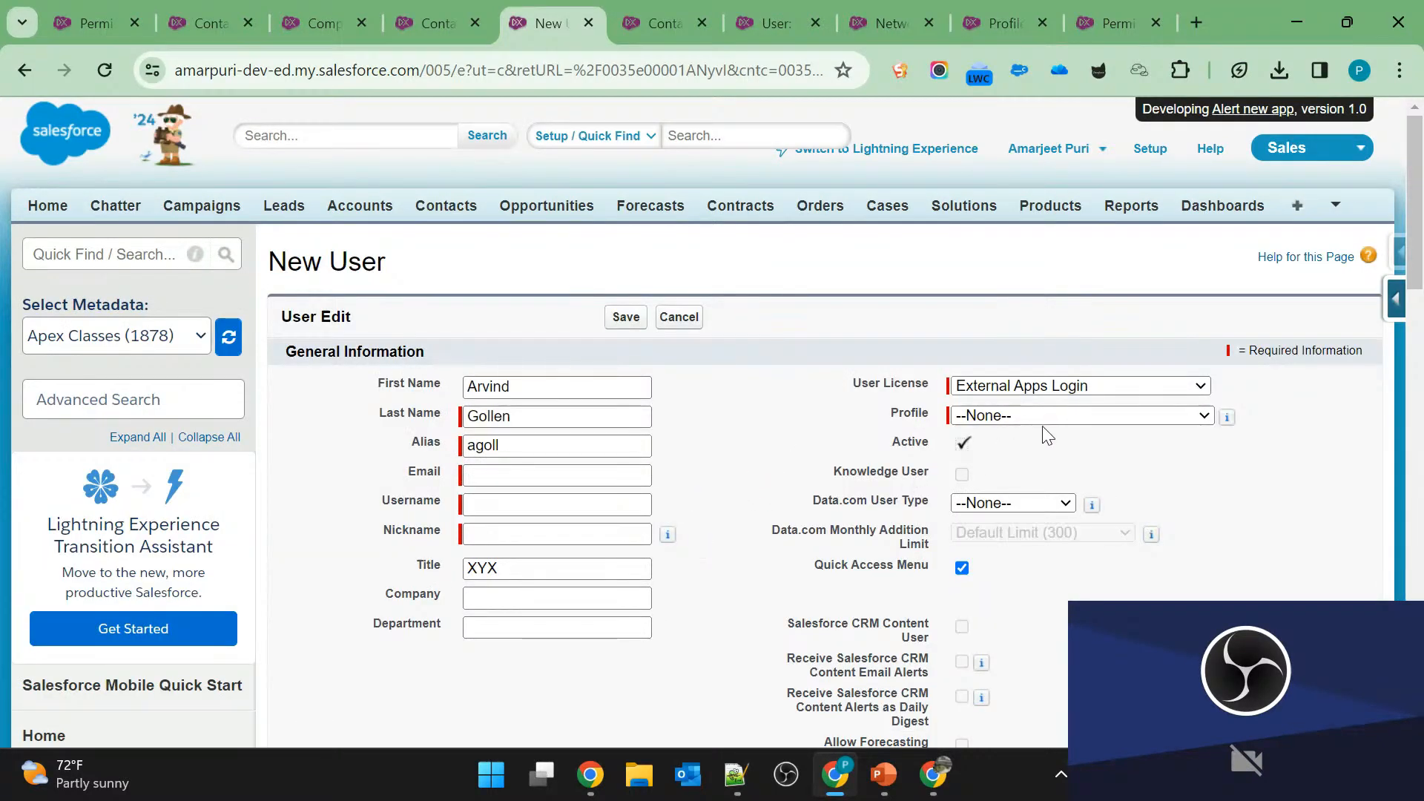
Set the new user's license to Customer Community and the profile to Customer Community User.
{"action": "left_click", "coordinate": [1086, 414]}
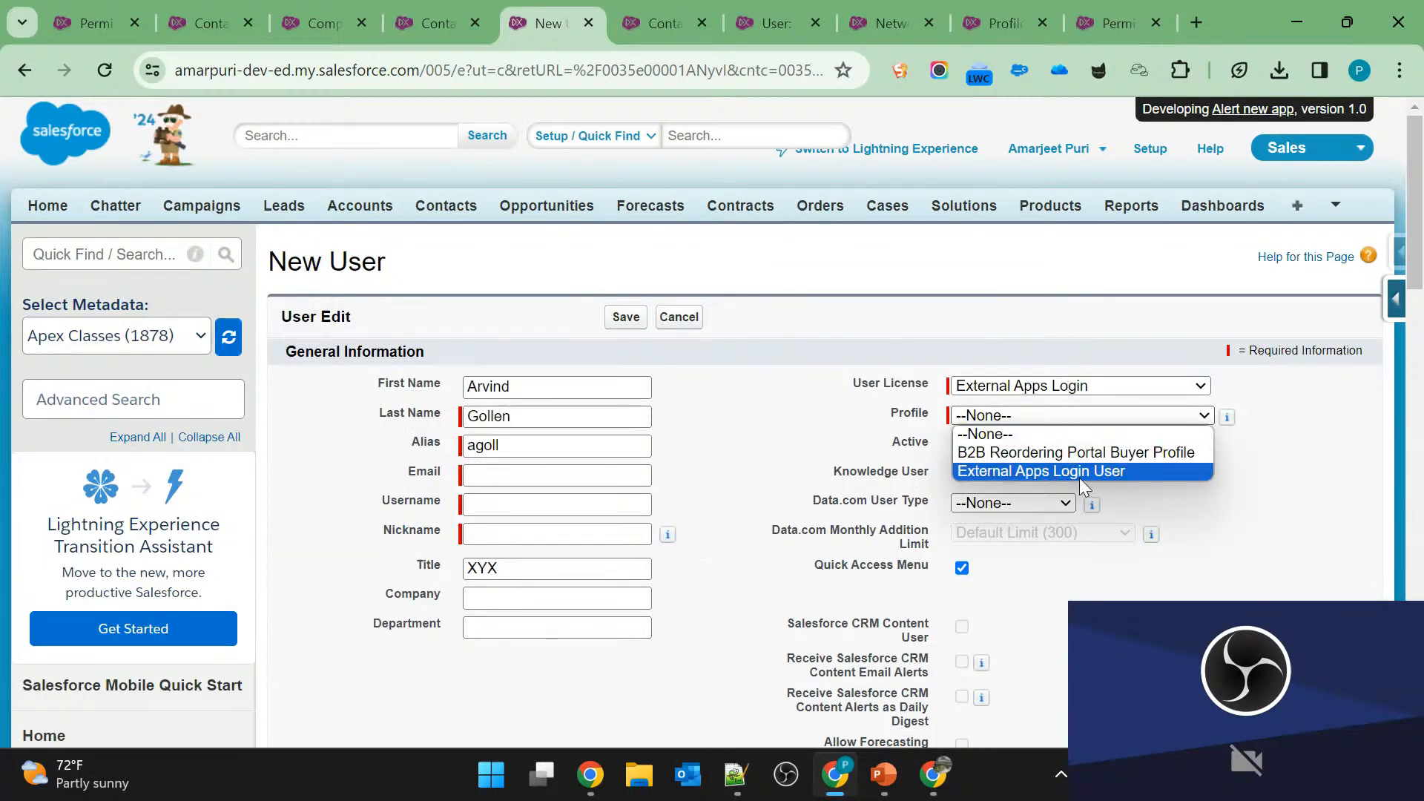
{"action": "left_click", "coordinate": [1107, 453]}
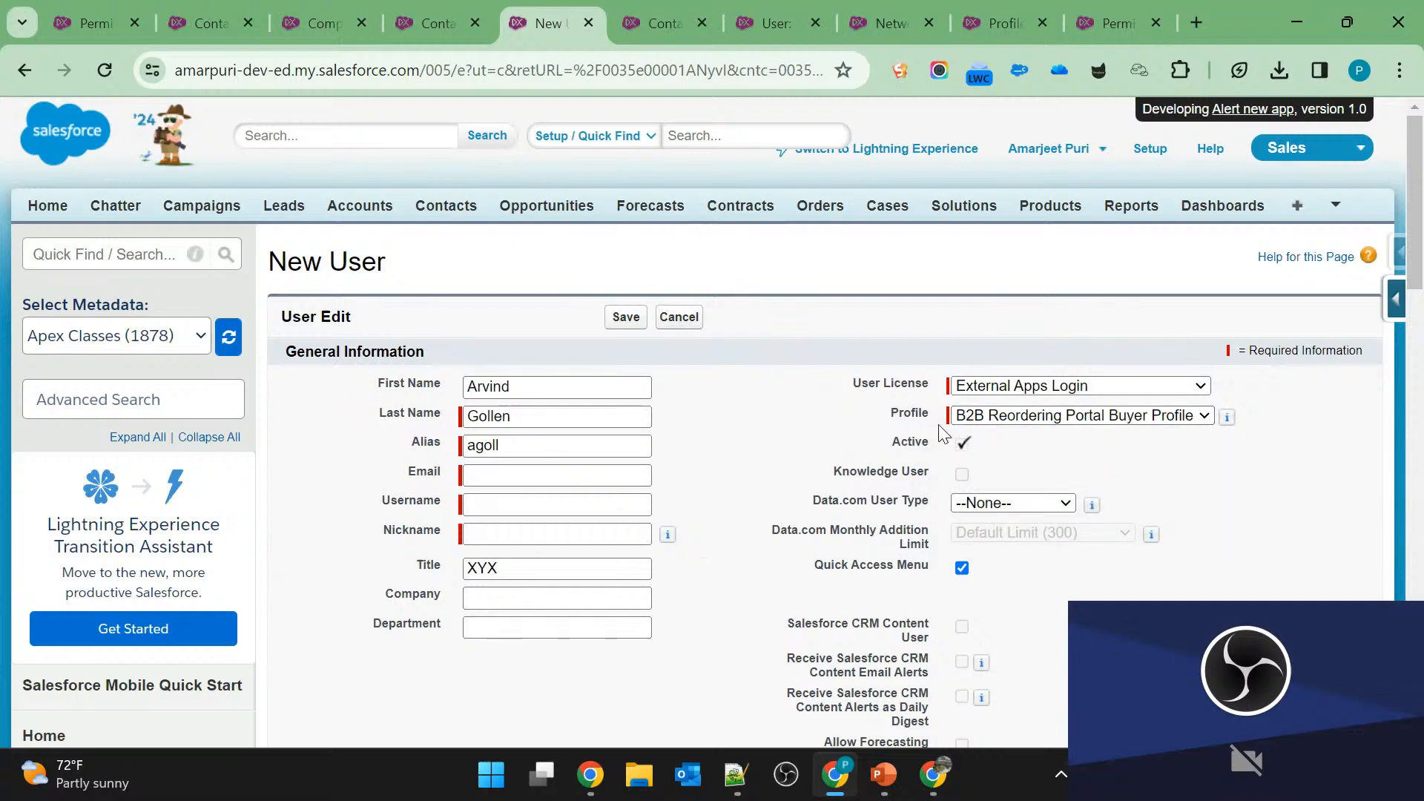
{"action": "left_click", "coordinate": [1046, 385]}
{"action": "left_click", "coordinate": [1053, 407]}
{"action": "left_click", "coordinate": [1066, 417]}
{"action": "left_click", "coordinate": [1066, 422]}
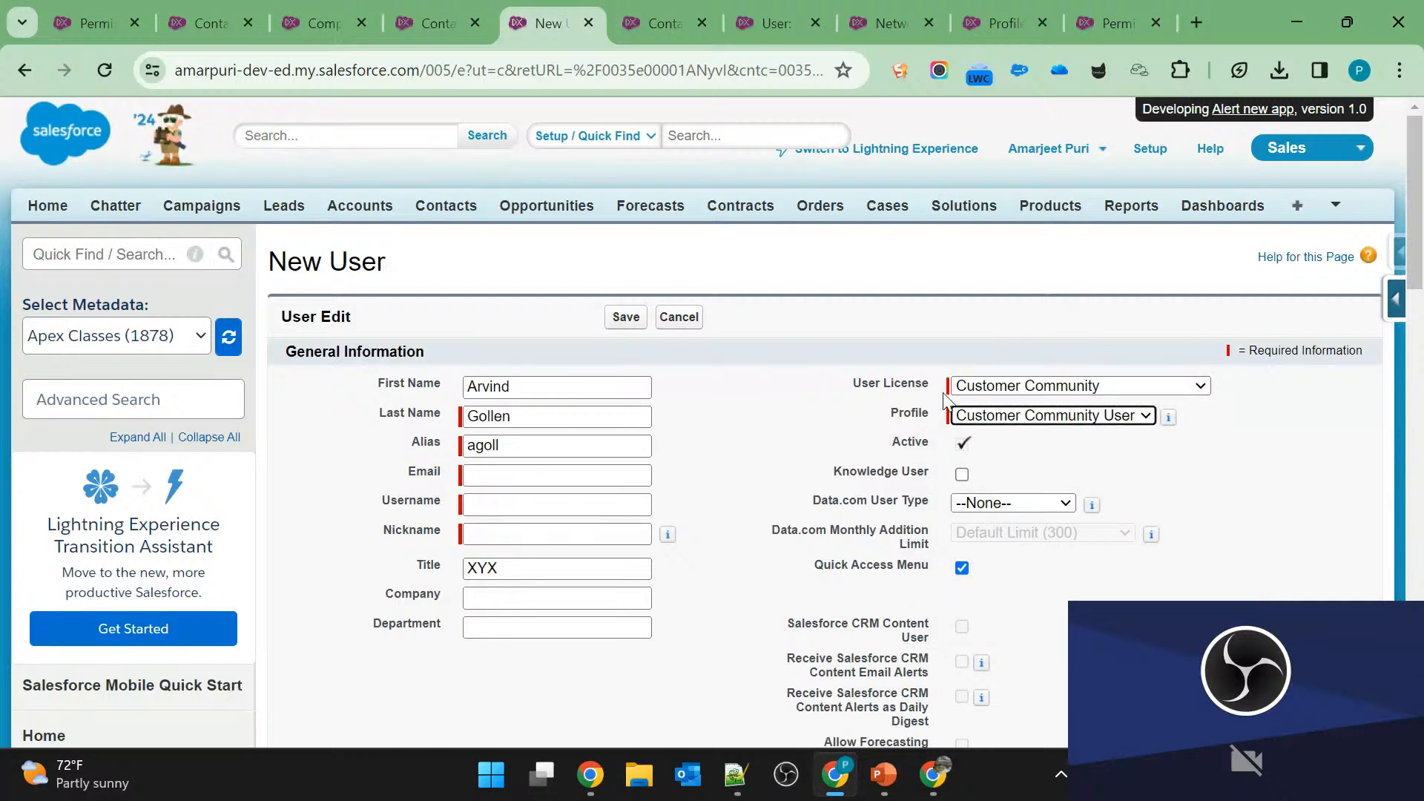
{"action": "left_click", "coordinate": [998, 374]}
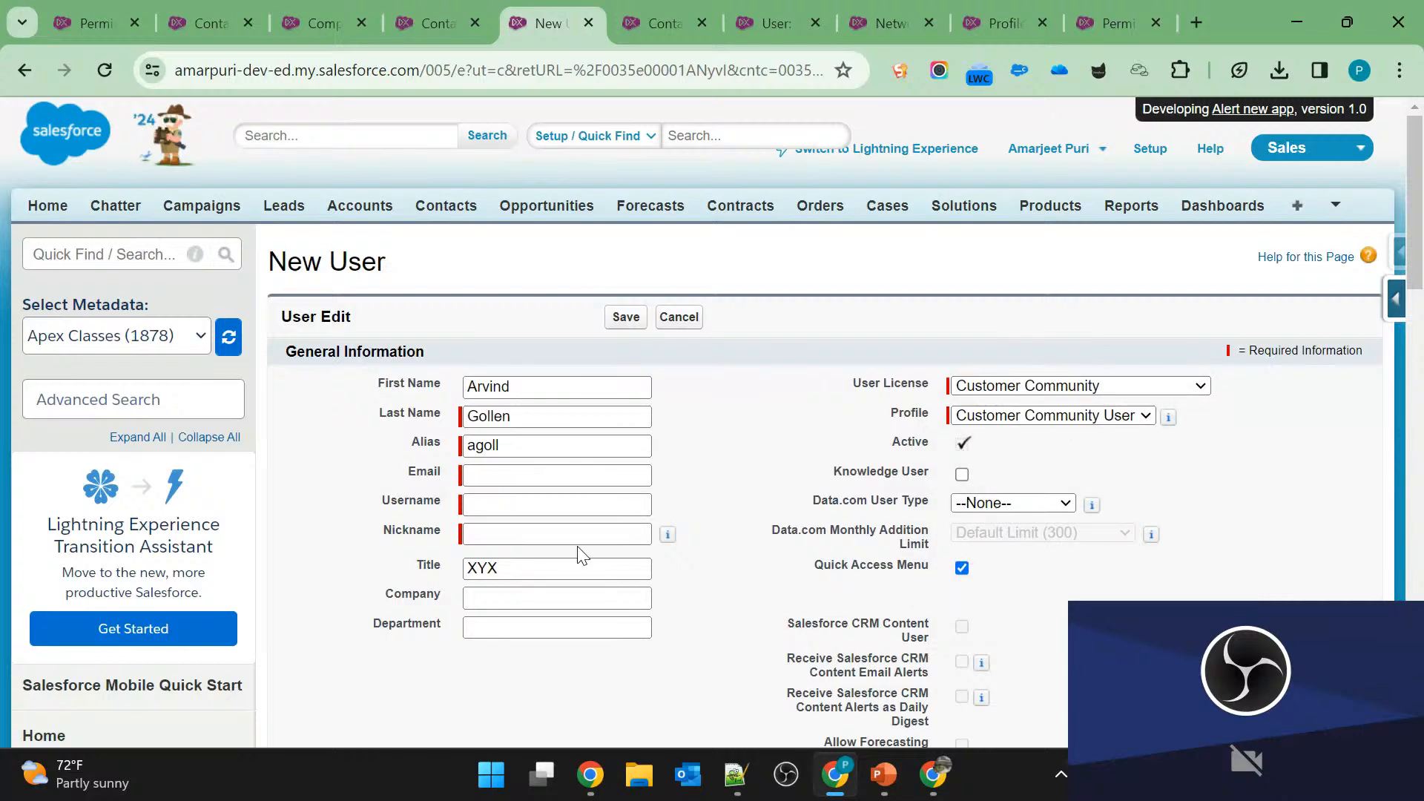